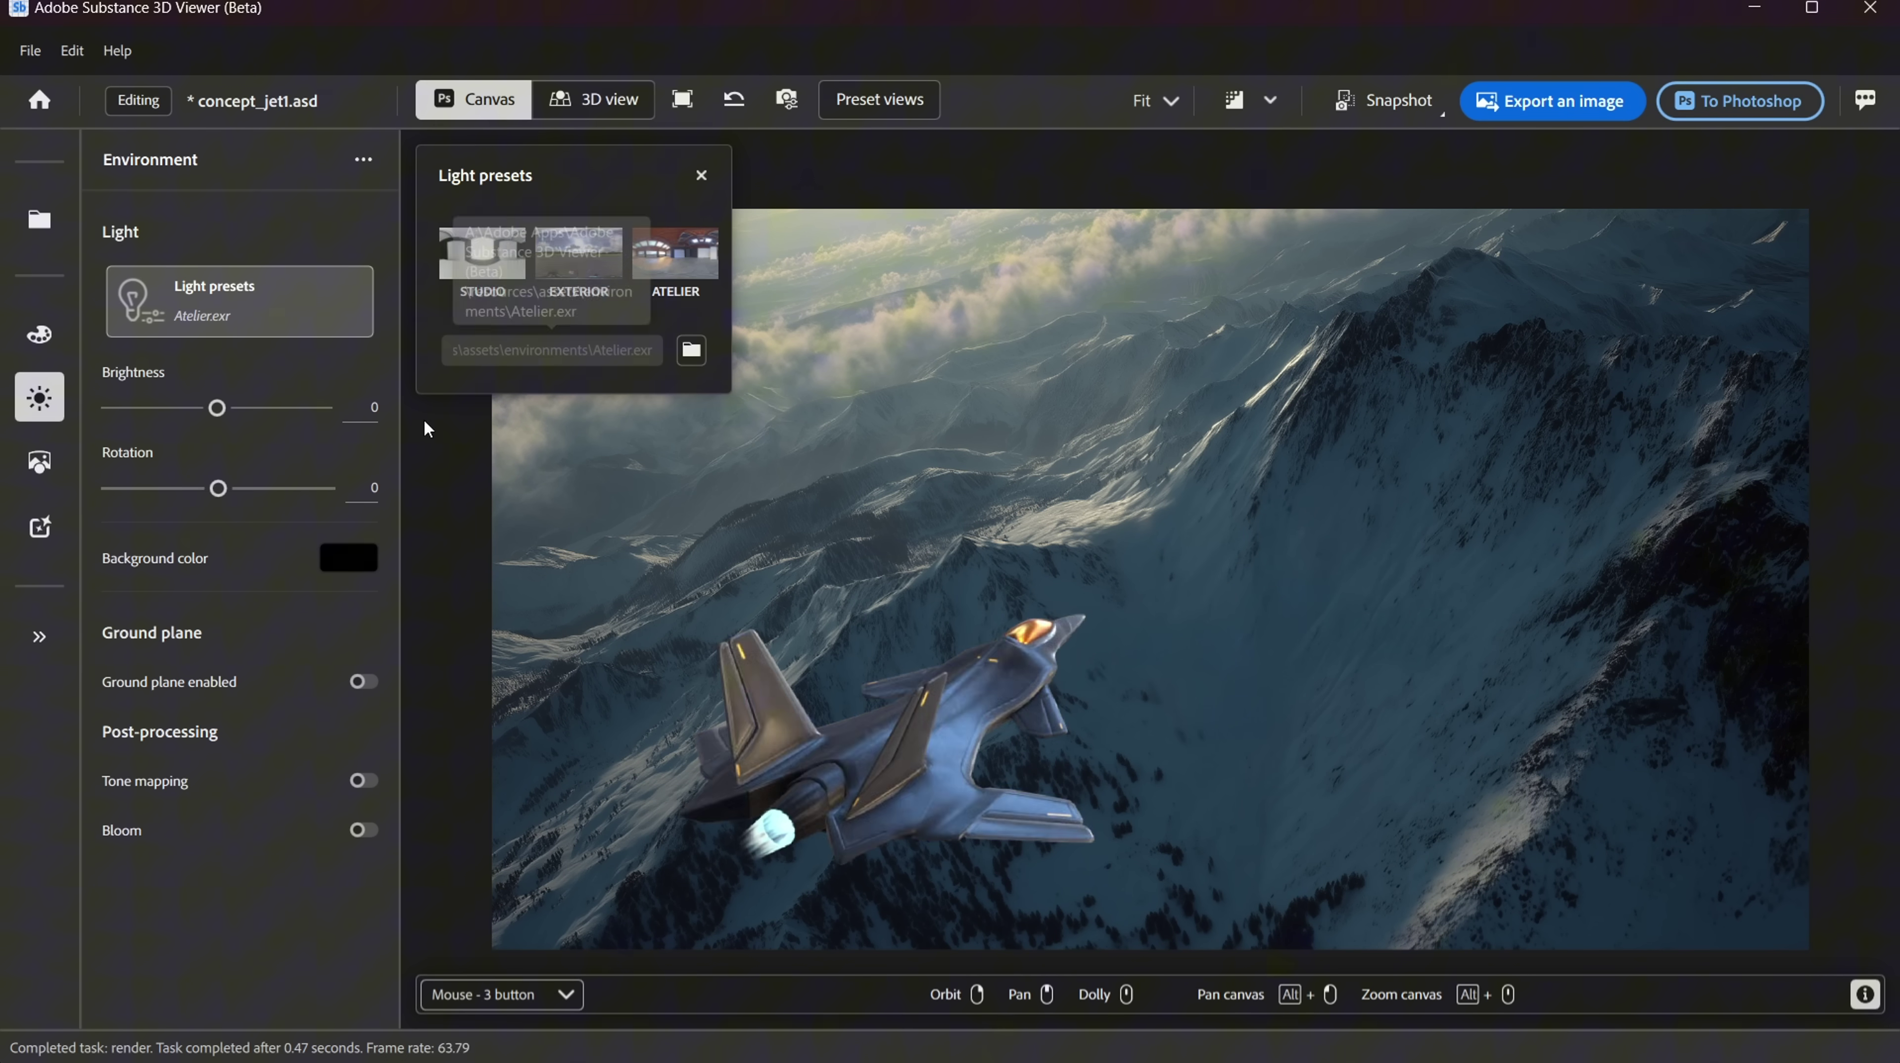
Set the environment light's rotation to -180 and open the composition settings
{"action": "left_click_drag", "start_coordinate": [217, 488], "coordinate": [165, 489]}
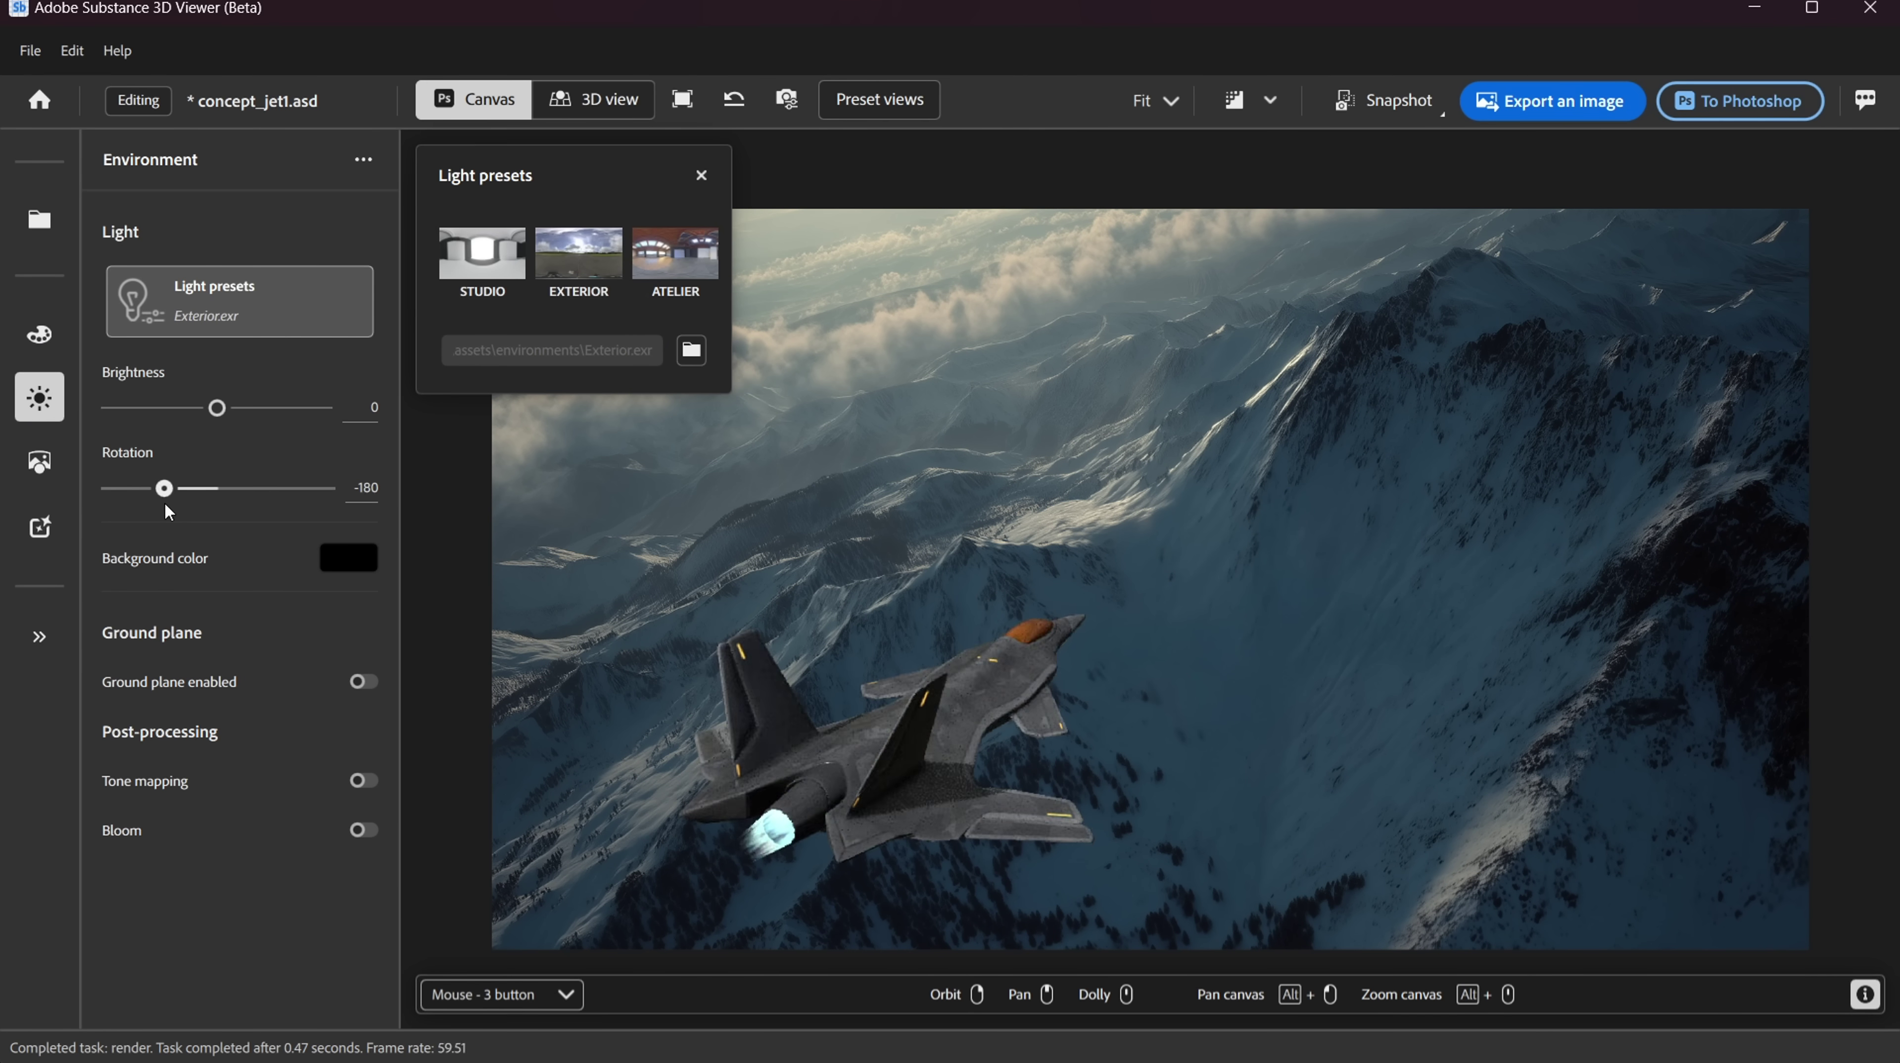
{"action": "left_click", "coordinate": [453, 492]}
{"action": "left_click", "coordinate": [40, 462]}
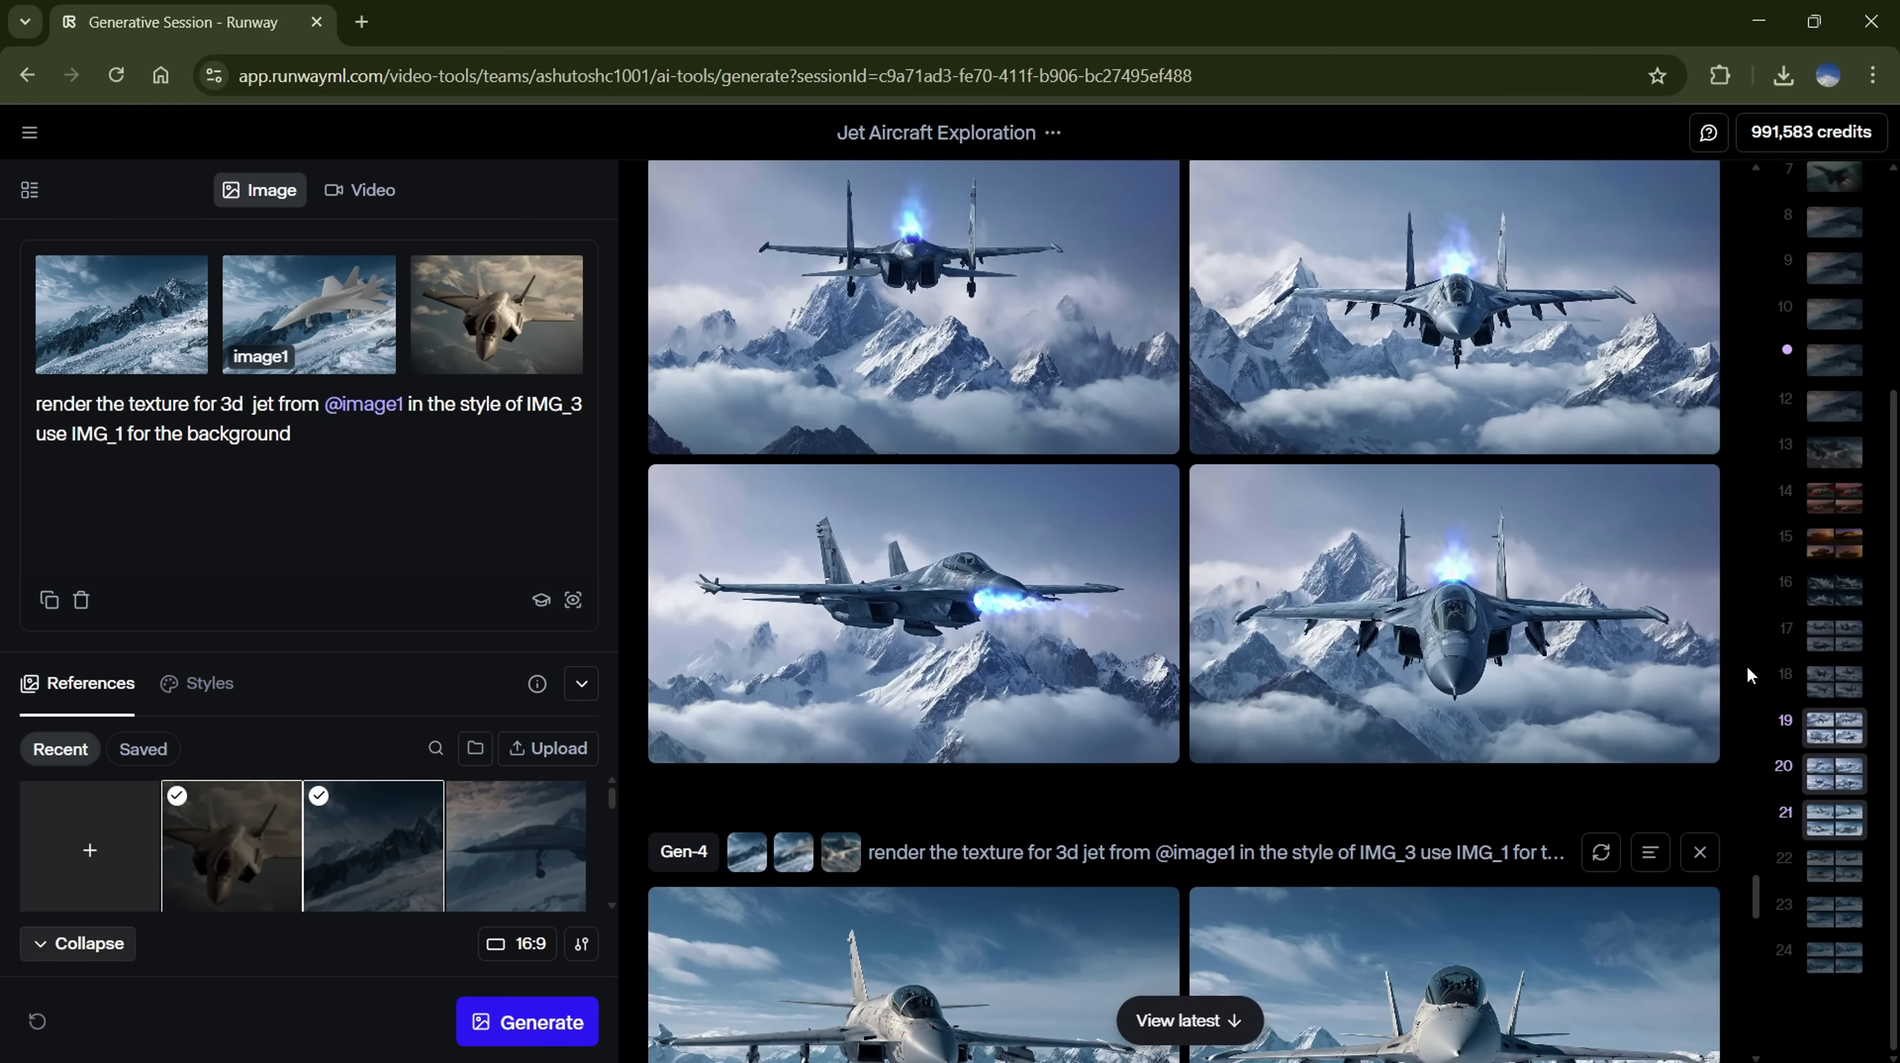
Switch to Runway and review the Gen-4 fighter jet renders one after another at full size
{"action": "scroll", "coordinate": [1747, 666], "scroll_direction": "down", "scroll_amount": 3}
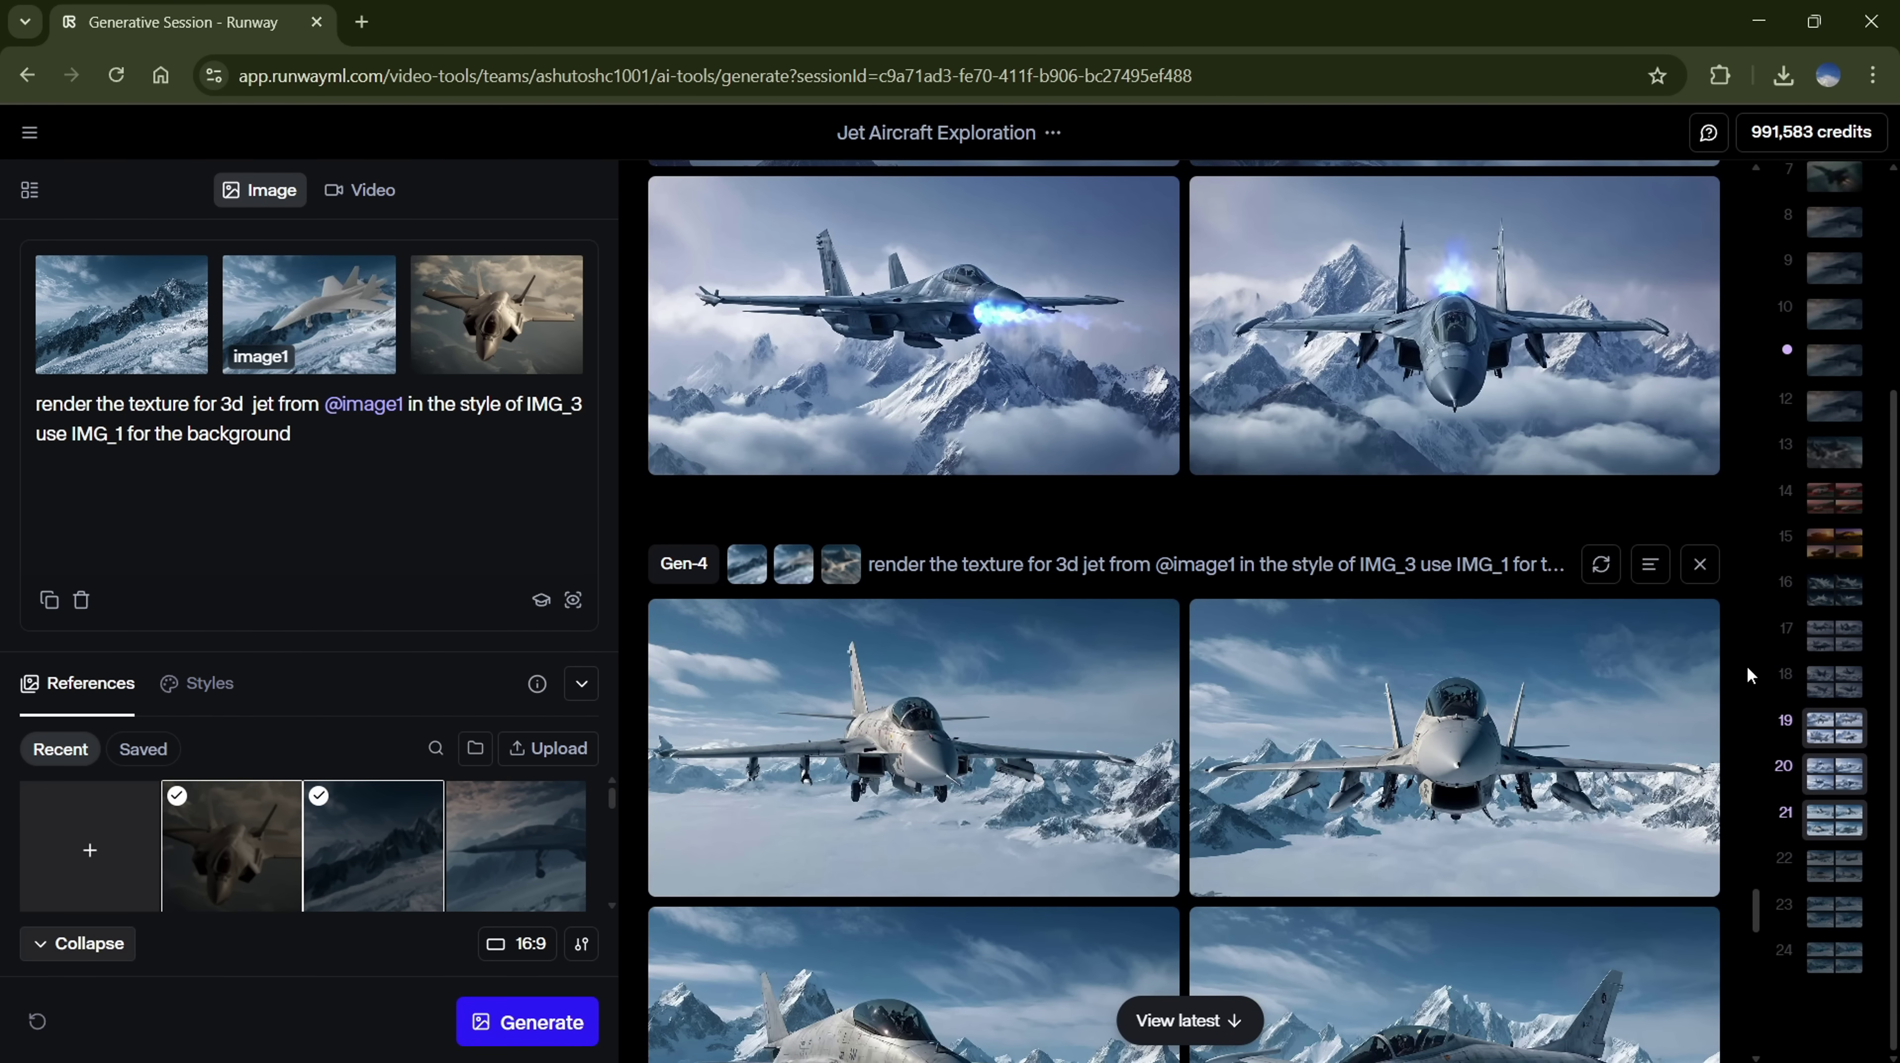
{"action": "scroll", "coordinate": [1747, 666], "scroll_direction": "down", "scroll_amount": 3}
{"action": "left_click", "coordinate": [1374, 803]}
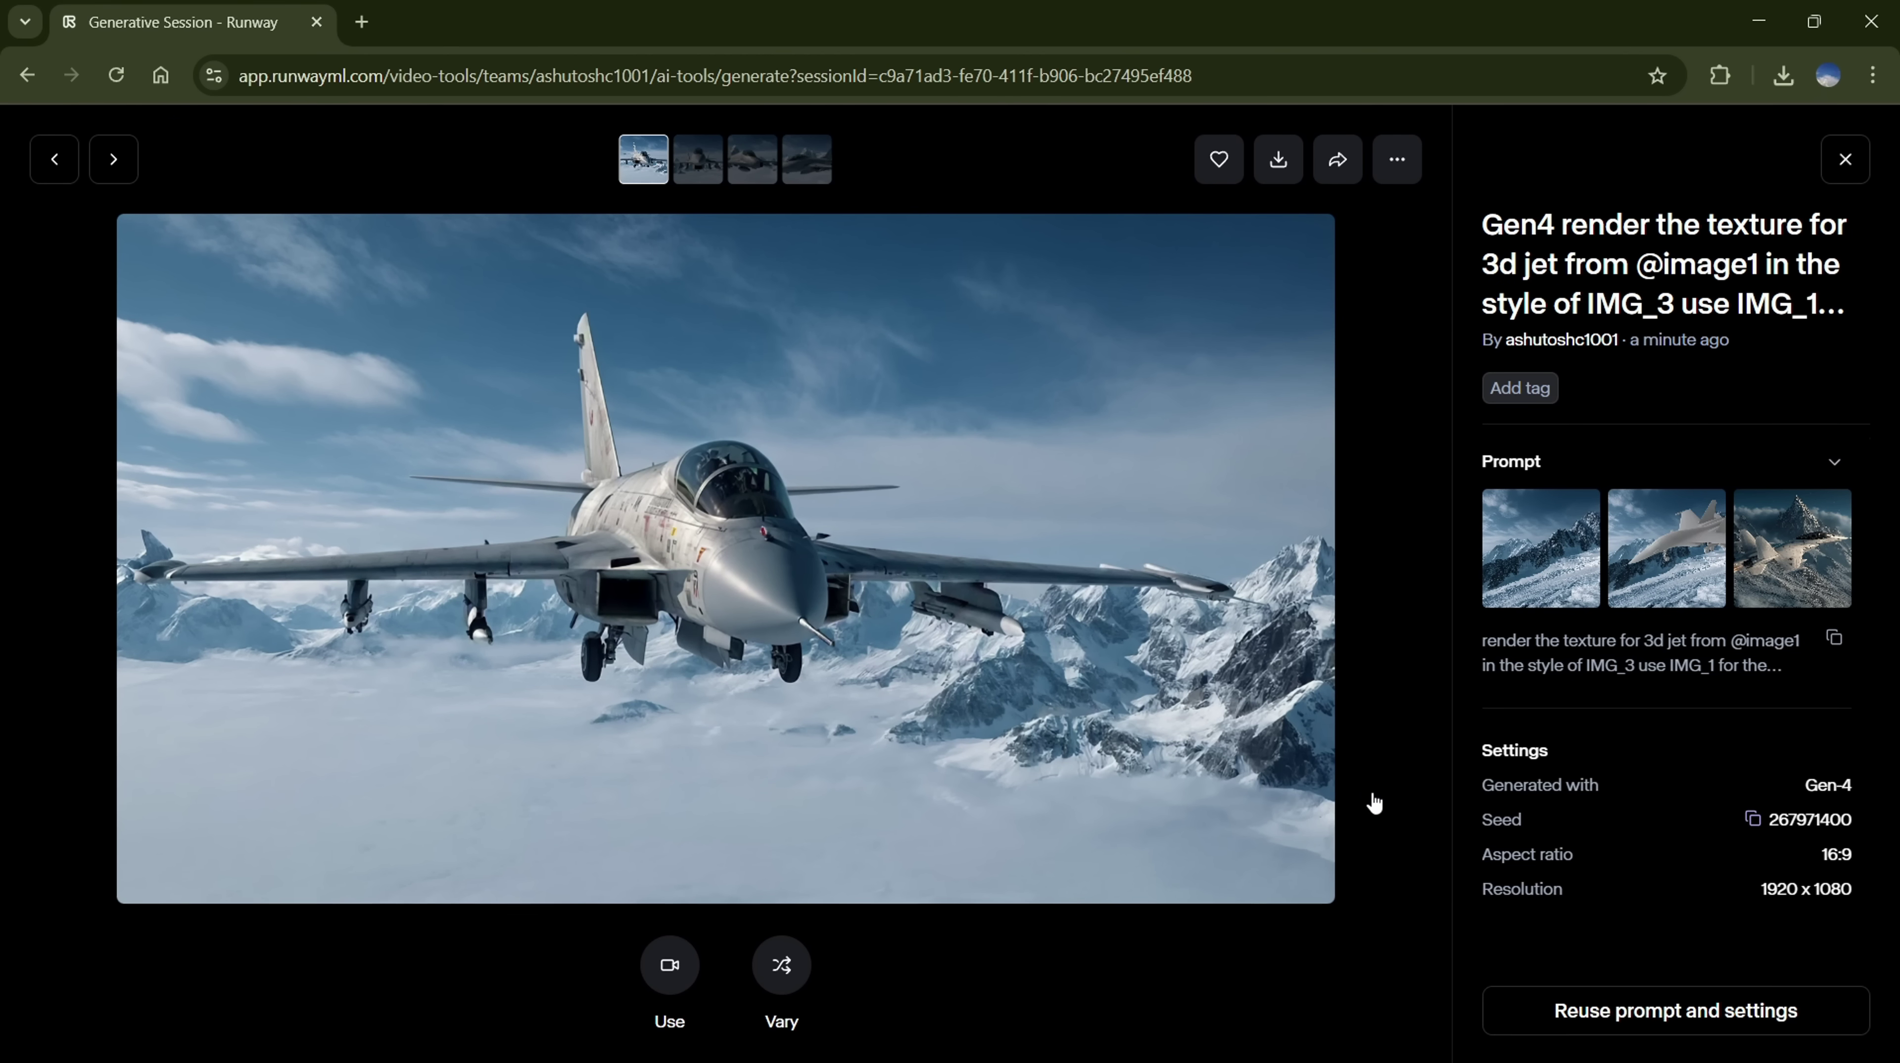
{"action": "key", "text": "Right"}
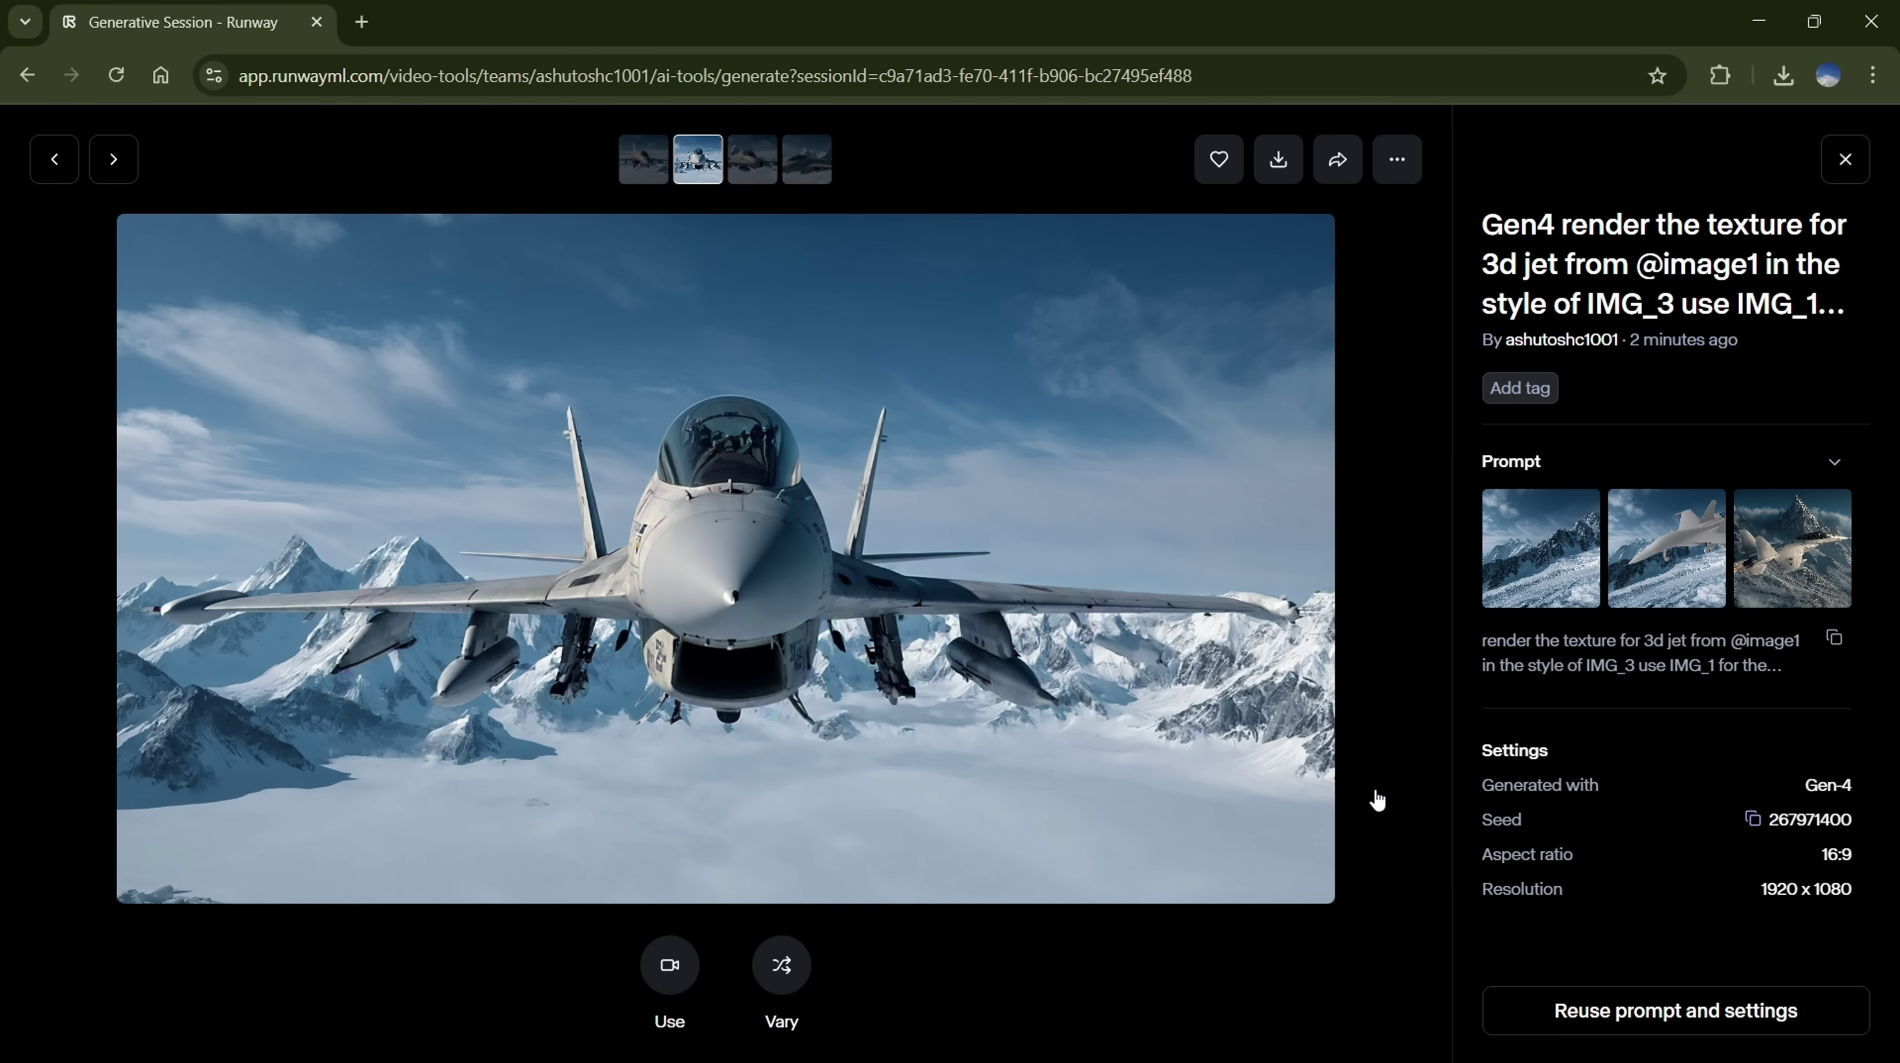
{"action": "key", "text": "Right"}
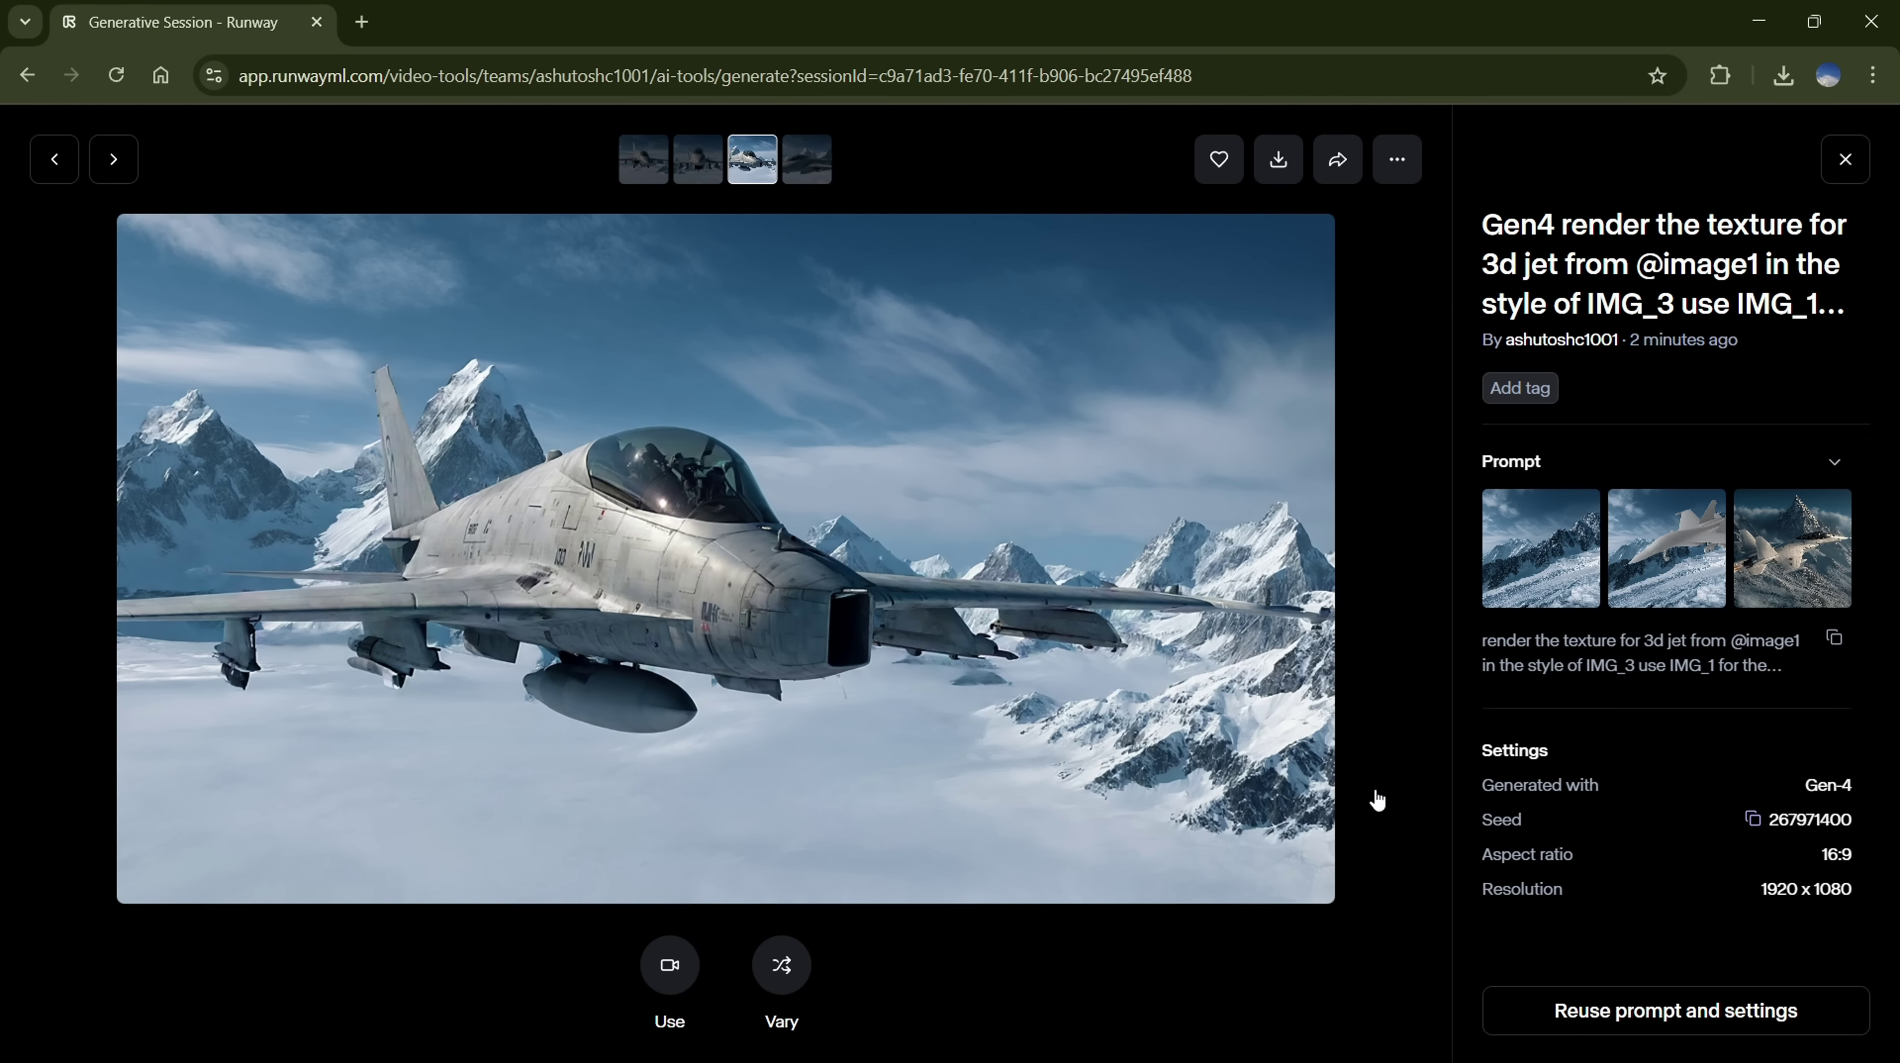
{"action": "key", "text": "Right"}
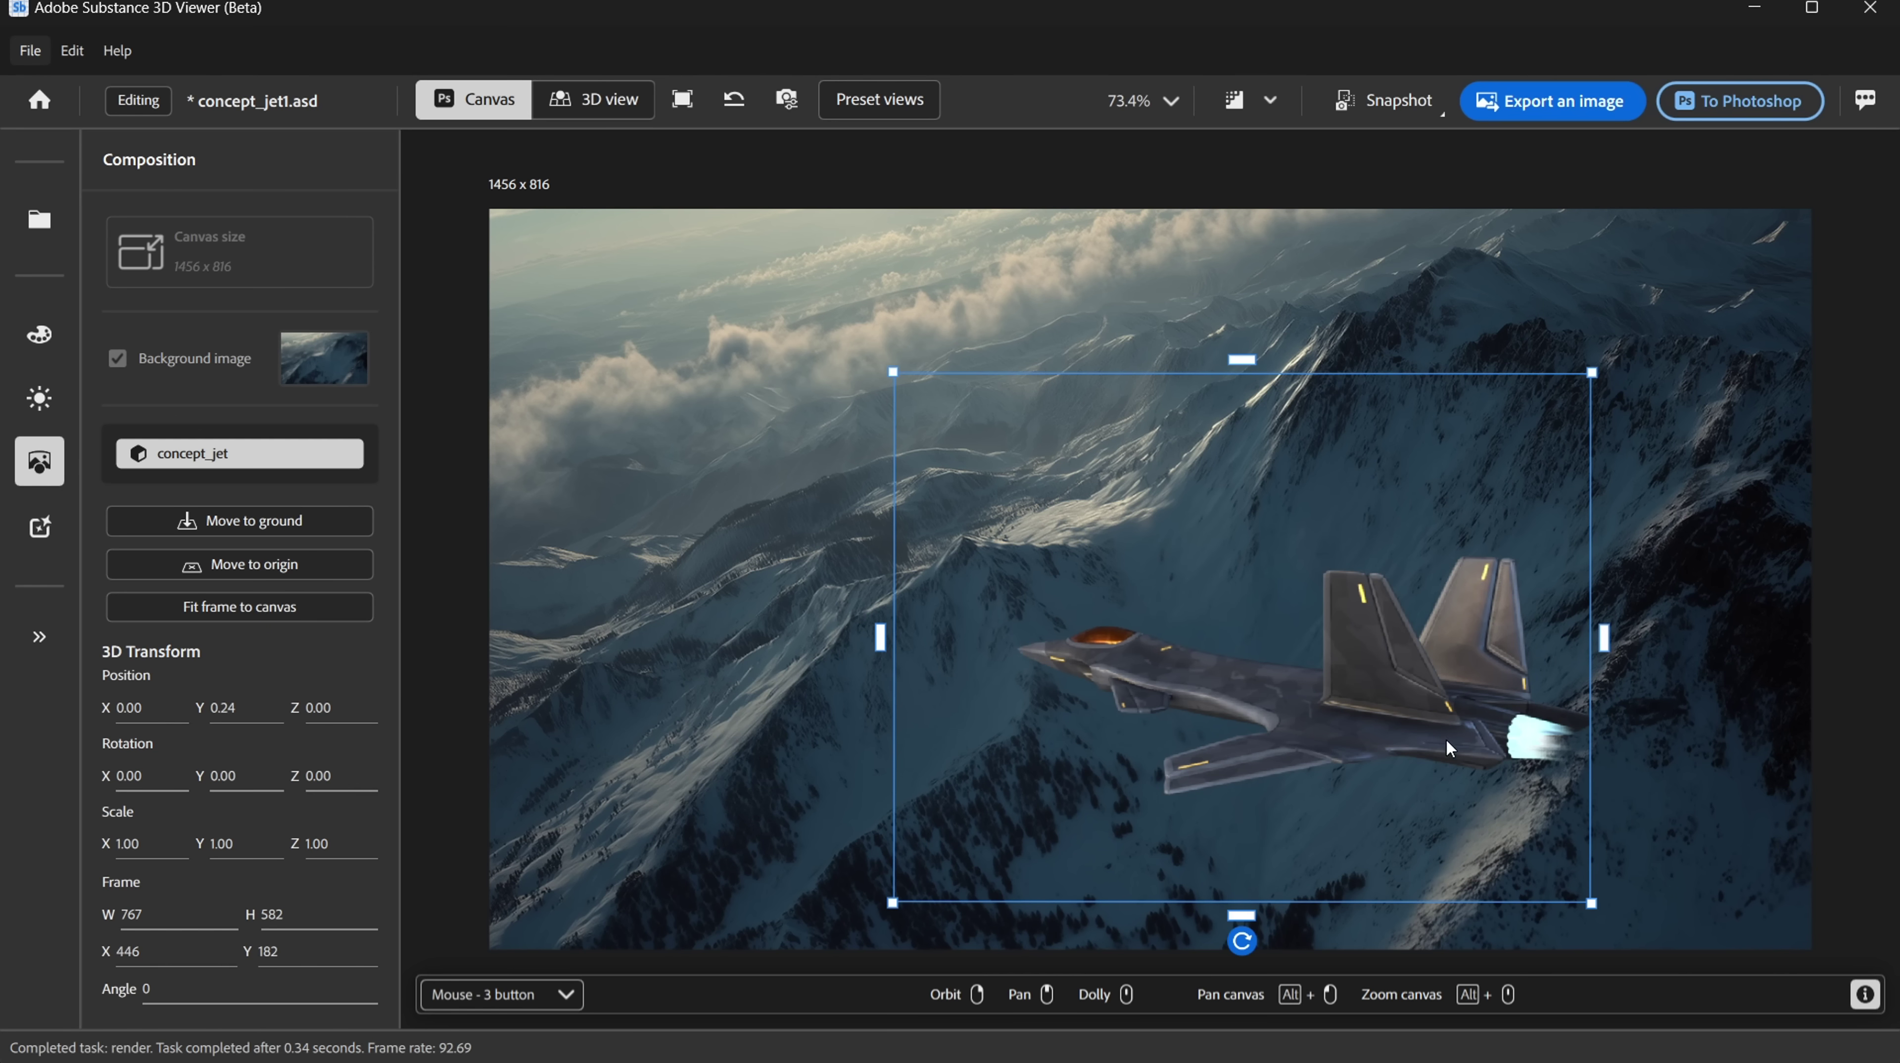
In Substance 3D Viewer, reorient the concept_jet model over the mountain background and deselect it
{"action": "left_click_drag", "start_coordinate": [1512, 737], "coordinate": [1168, 754]}
{"action": "left_click", "coordinate": [1512, 758]}
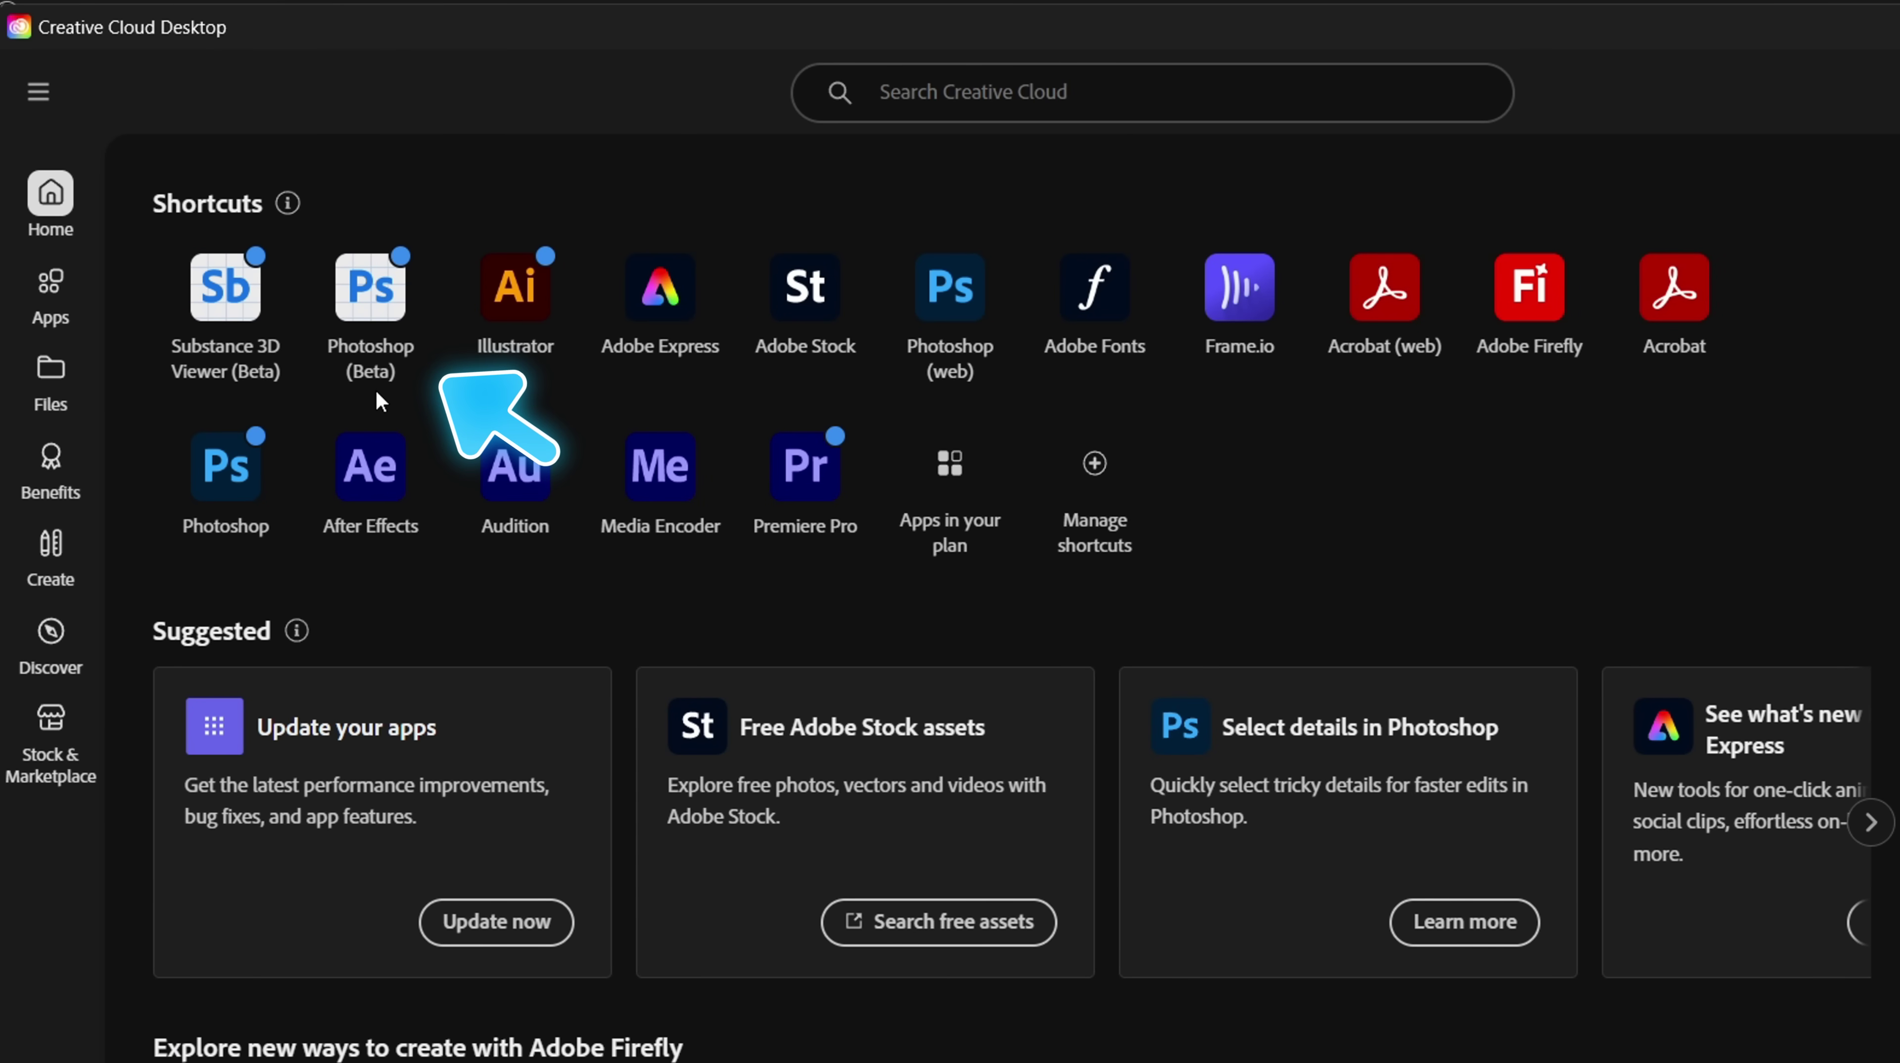
{"action": "left_click", "coordinate": [269, 387]}
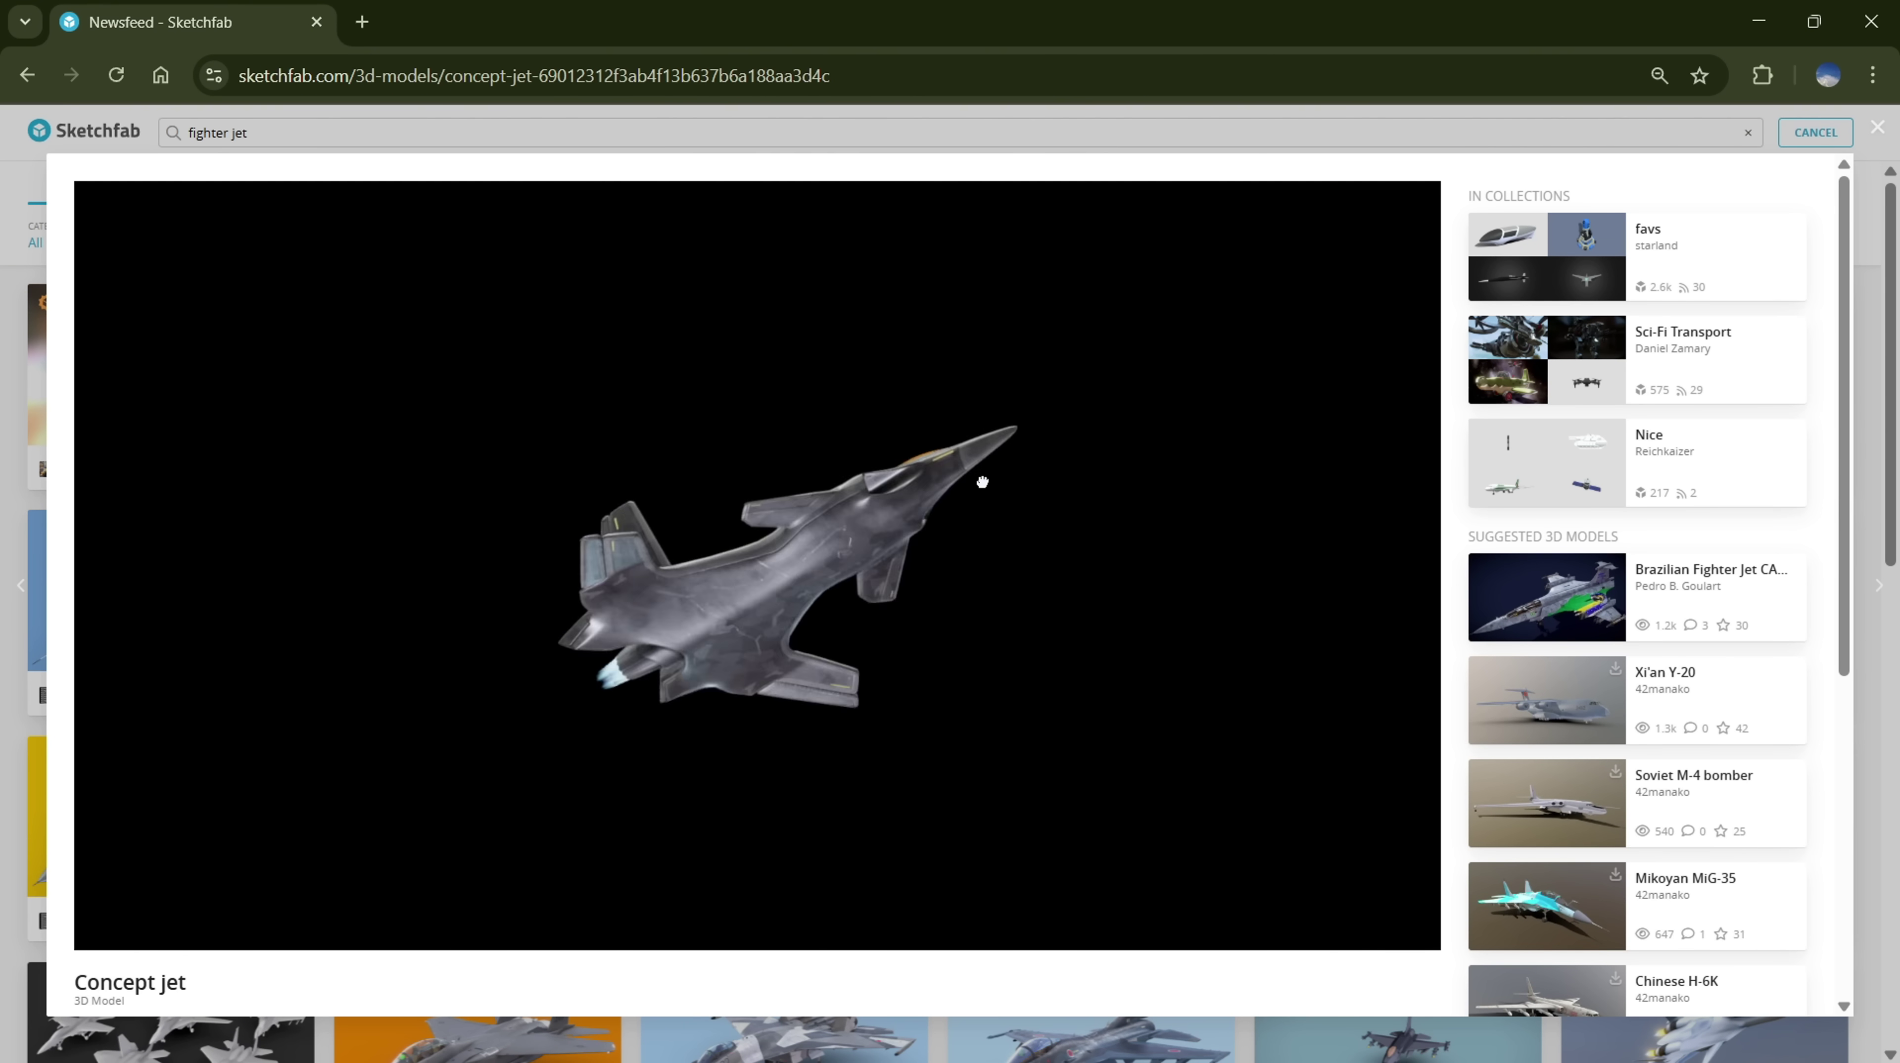
On Sketchfab, examine the Concept jet model in 3D and browse the feed of model collections
{"action": "left_click_drag", "start_coordinate": [988, 476], "coordinate": [492, 701]}
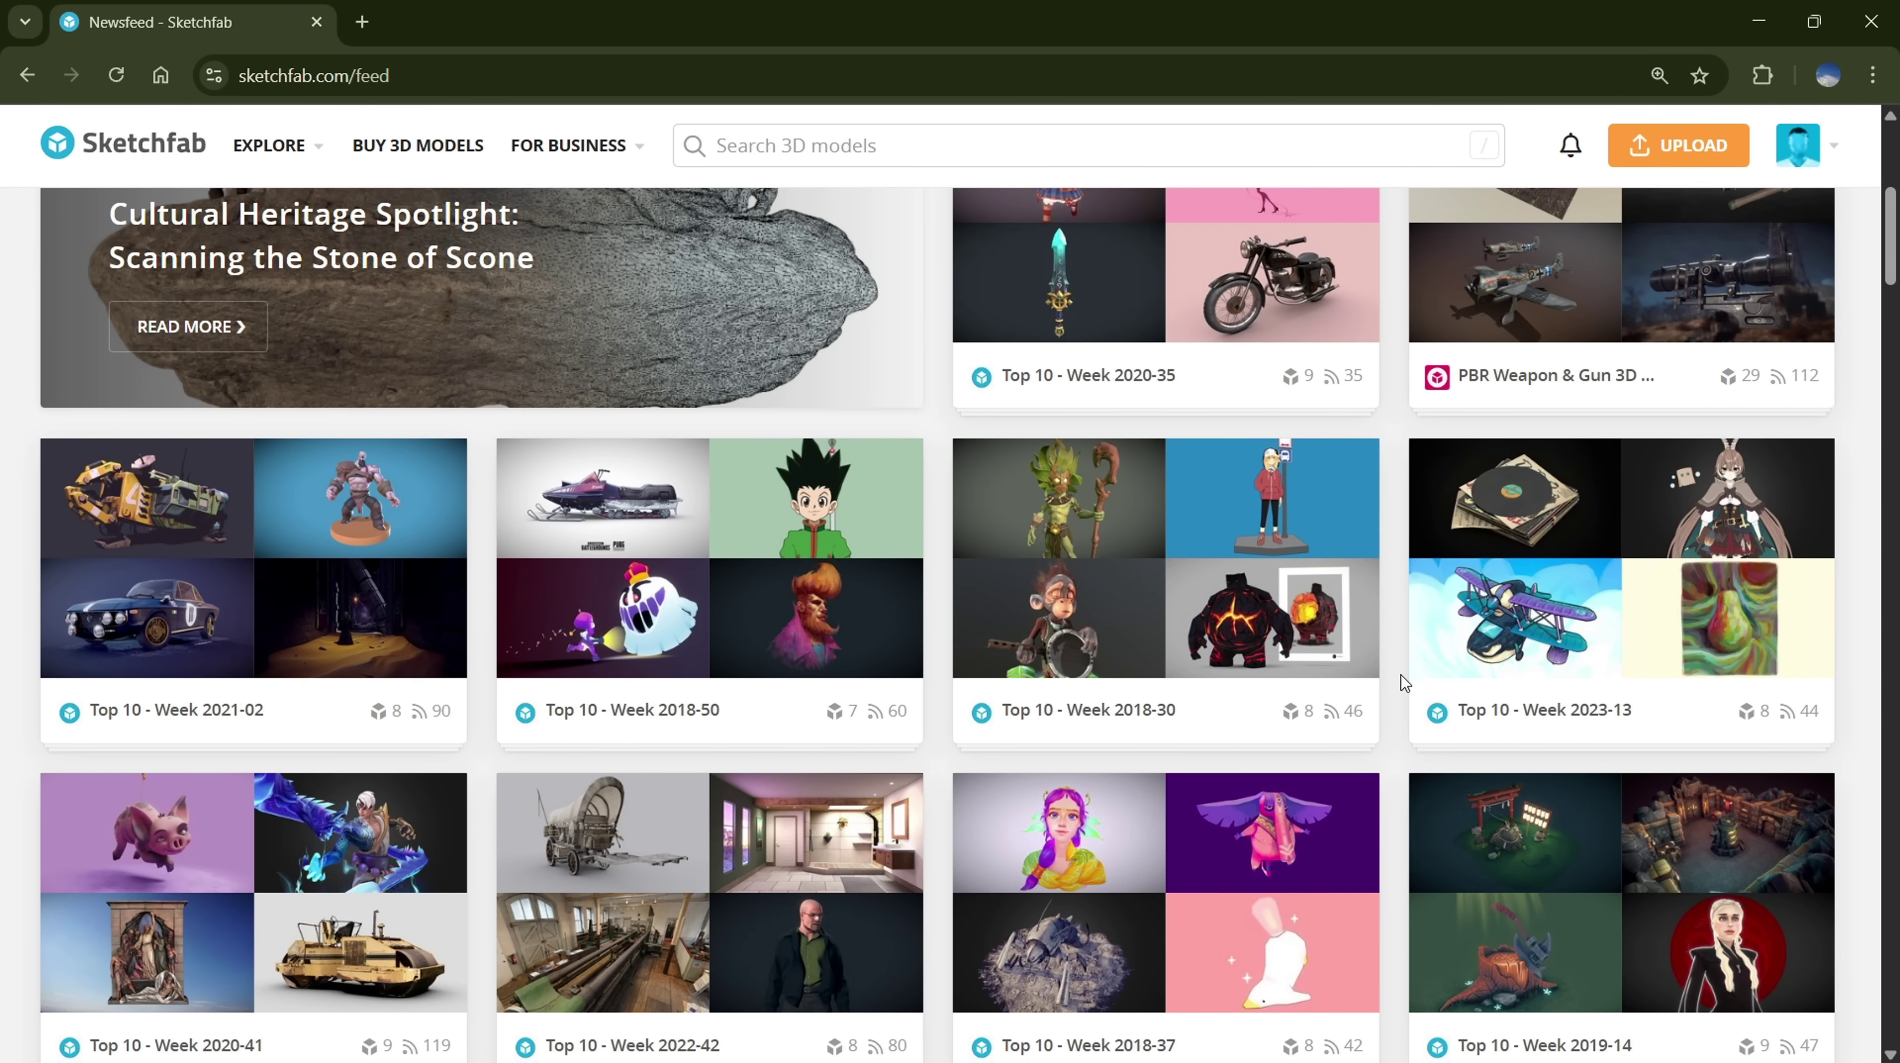
{"action": "scroll", "coordinate": [1402, 675], "scroll_direction": "down", "scroll_amount": 6}
{"action": "scroll", "coordinate": [1402, 683], "scroll_direction": "down", "scroll_amount": 4}
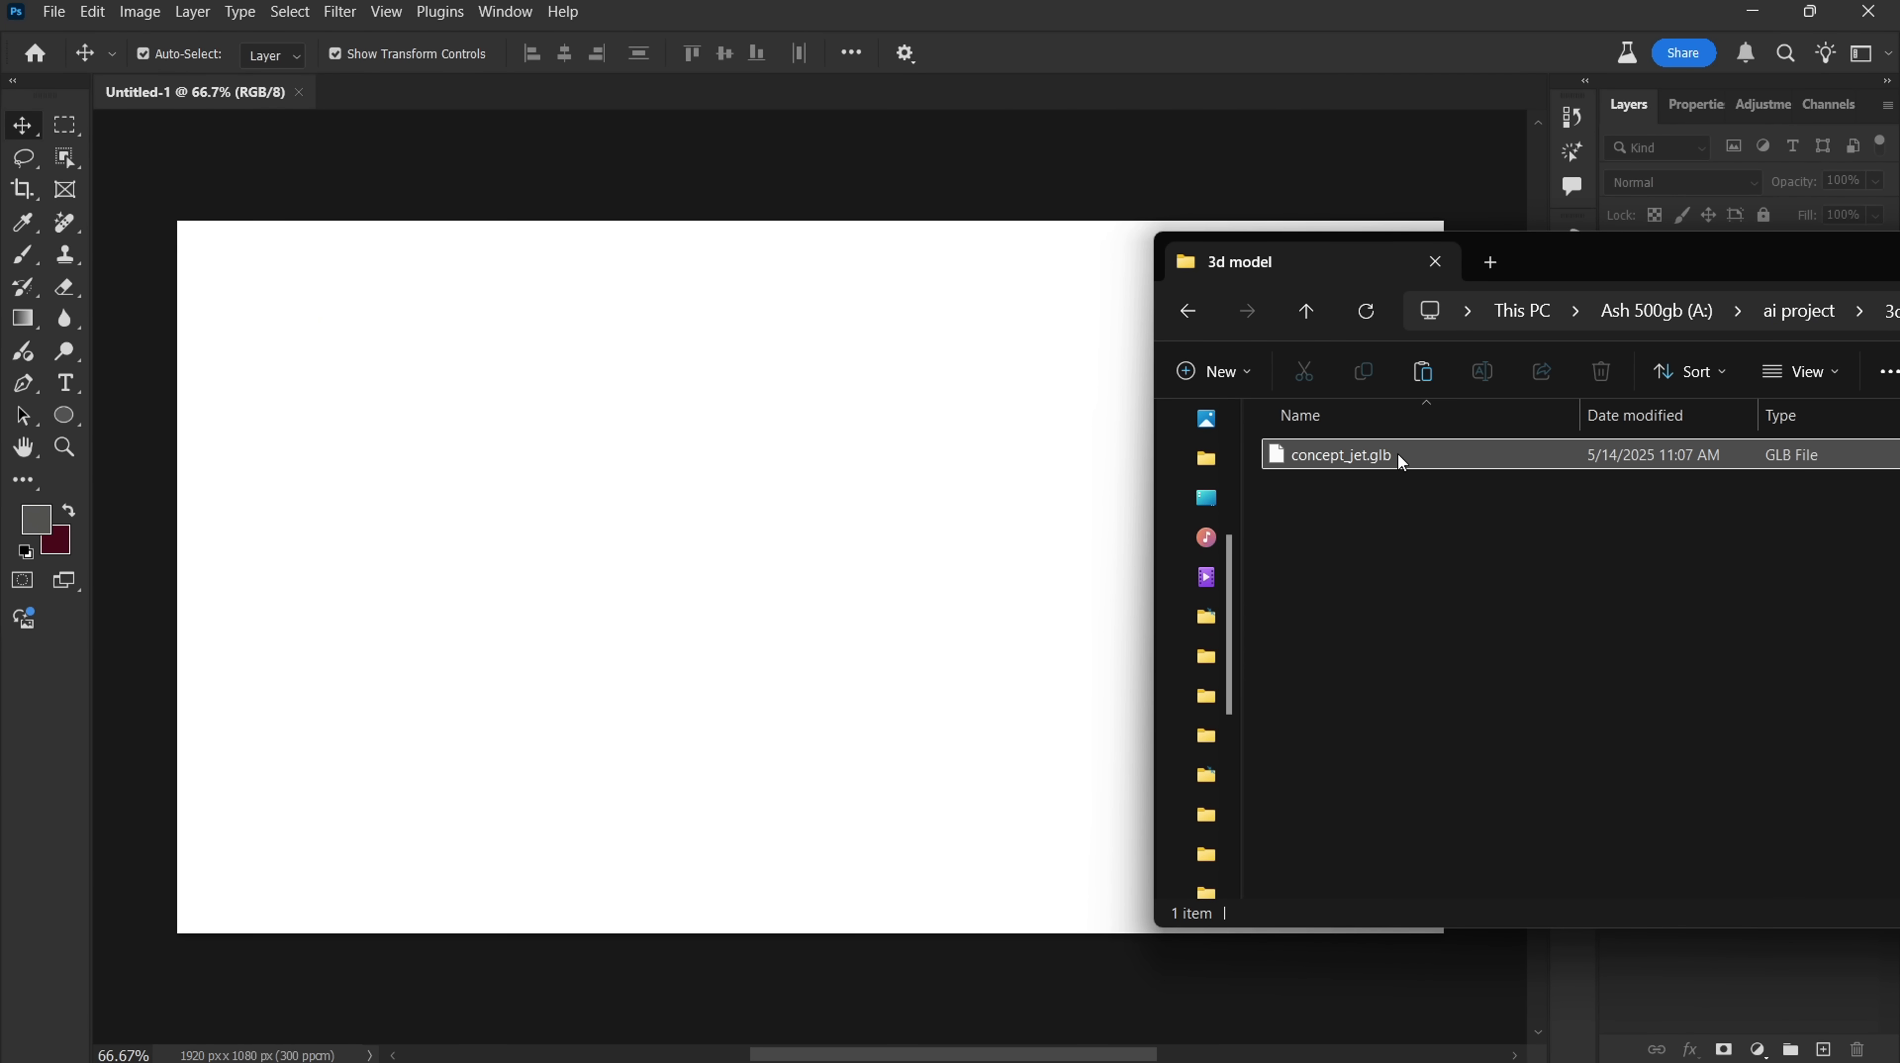
Place the concept_jet.glb model from the 3d model folder into the blank Photoshop document and commit the placement
{"action": "left_click_drag", "start_coordinate": [1401, 460], "coordinate": [786, 497]}
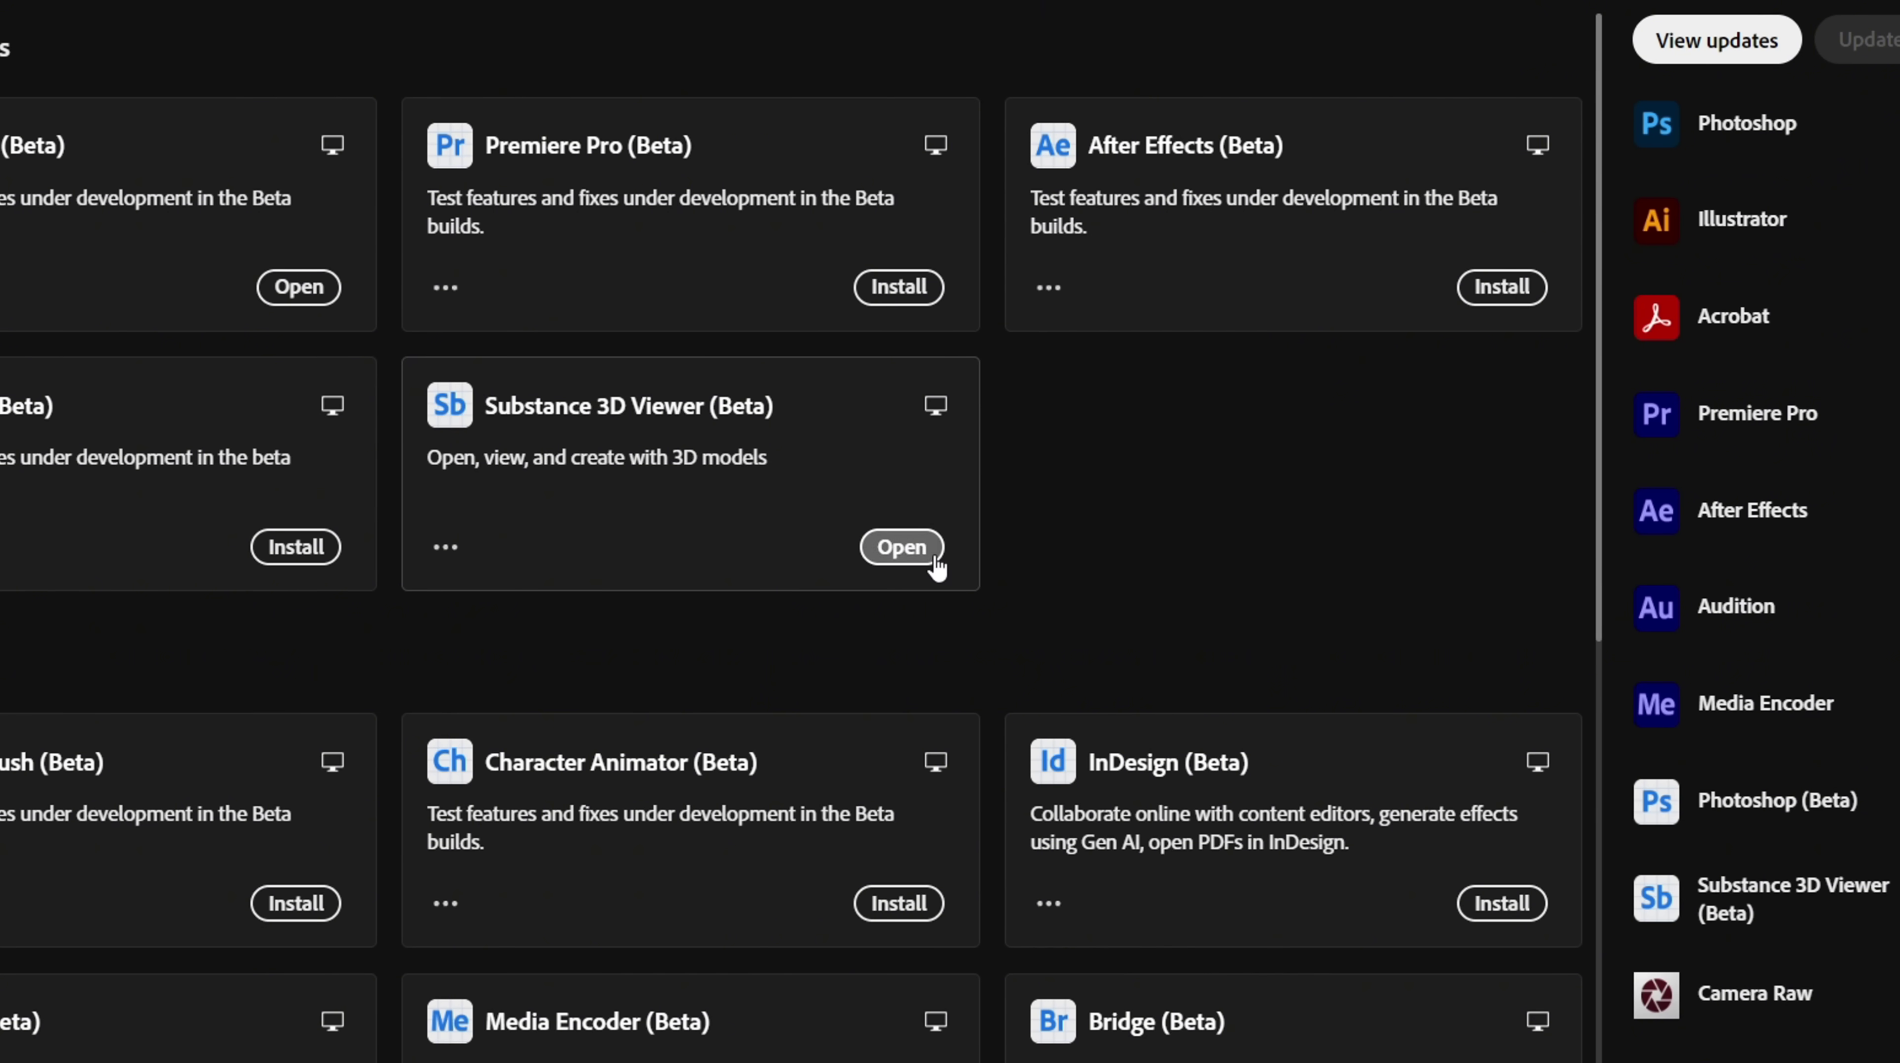
{"action": "left_click", "coordinate": [922, 554]}
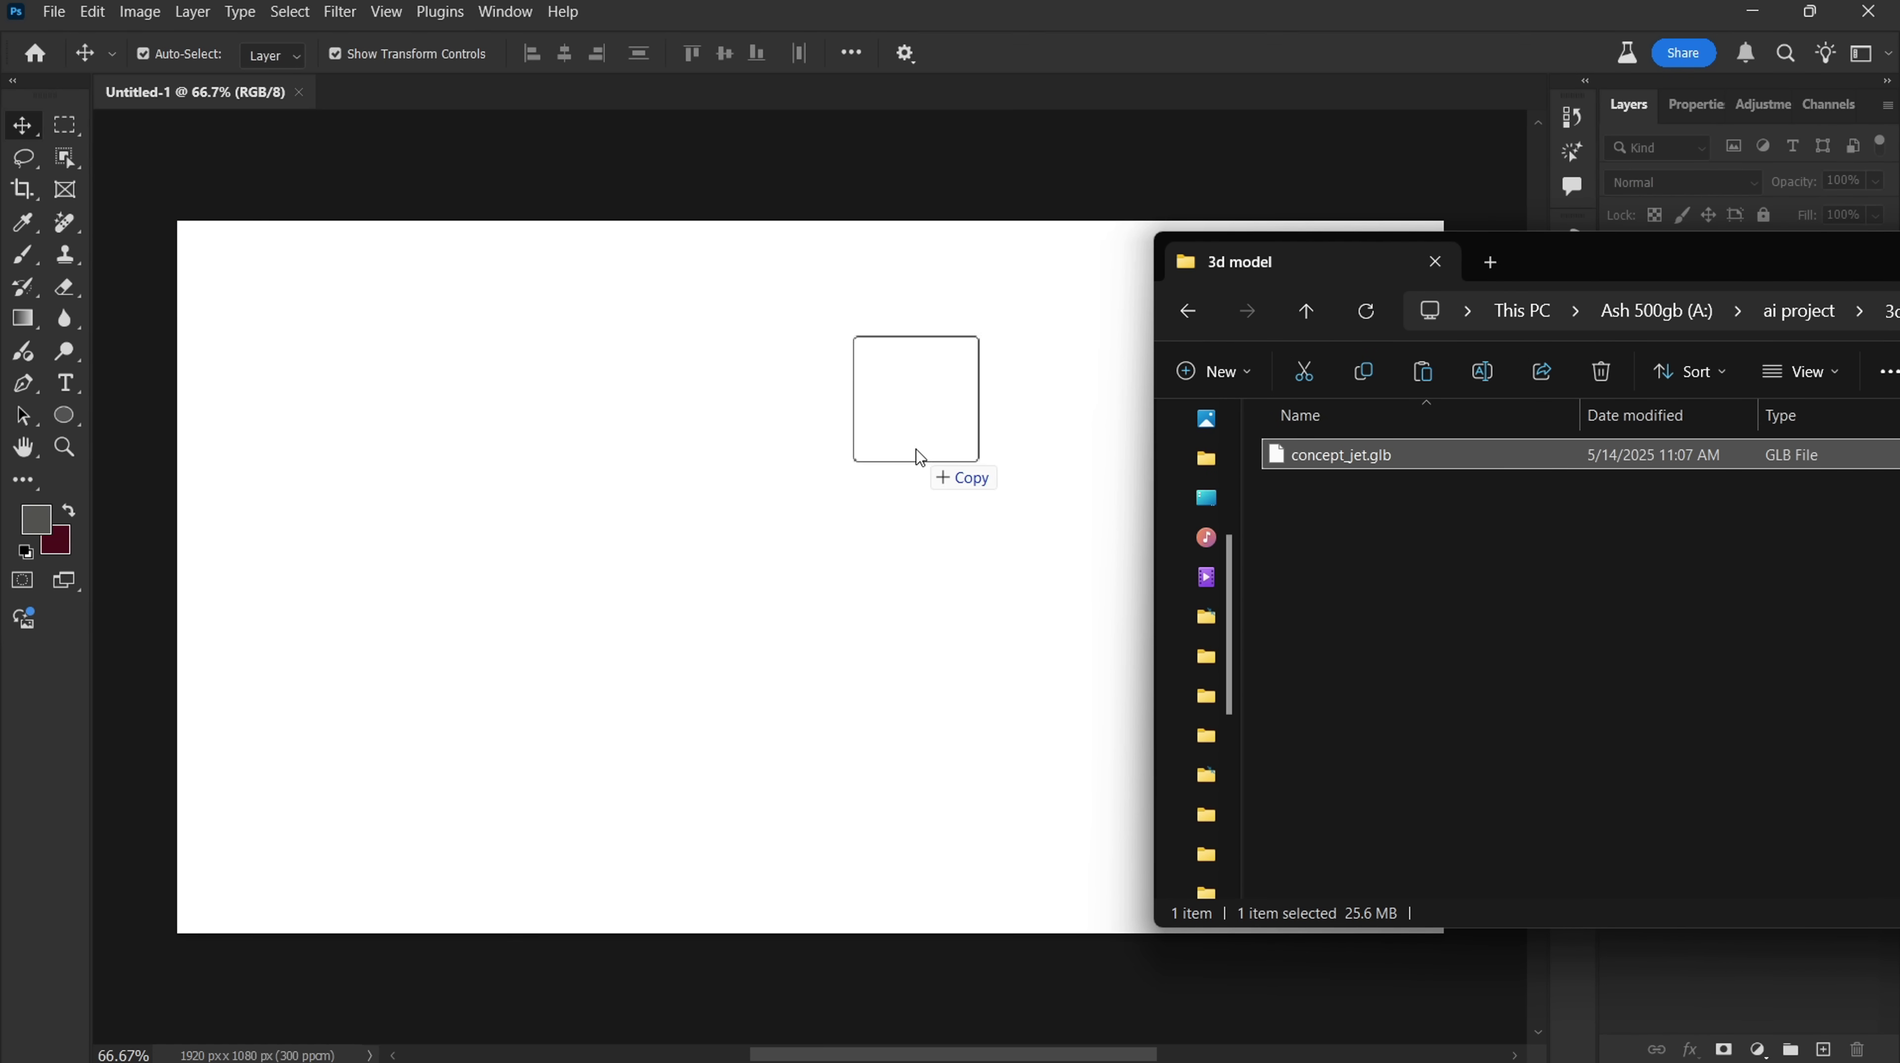
{"action": "left_click_drag", "start_coordinate": [912, 454], "coordinate": [864, 469]}
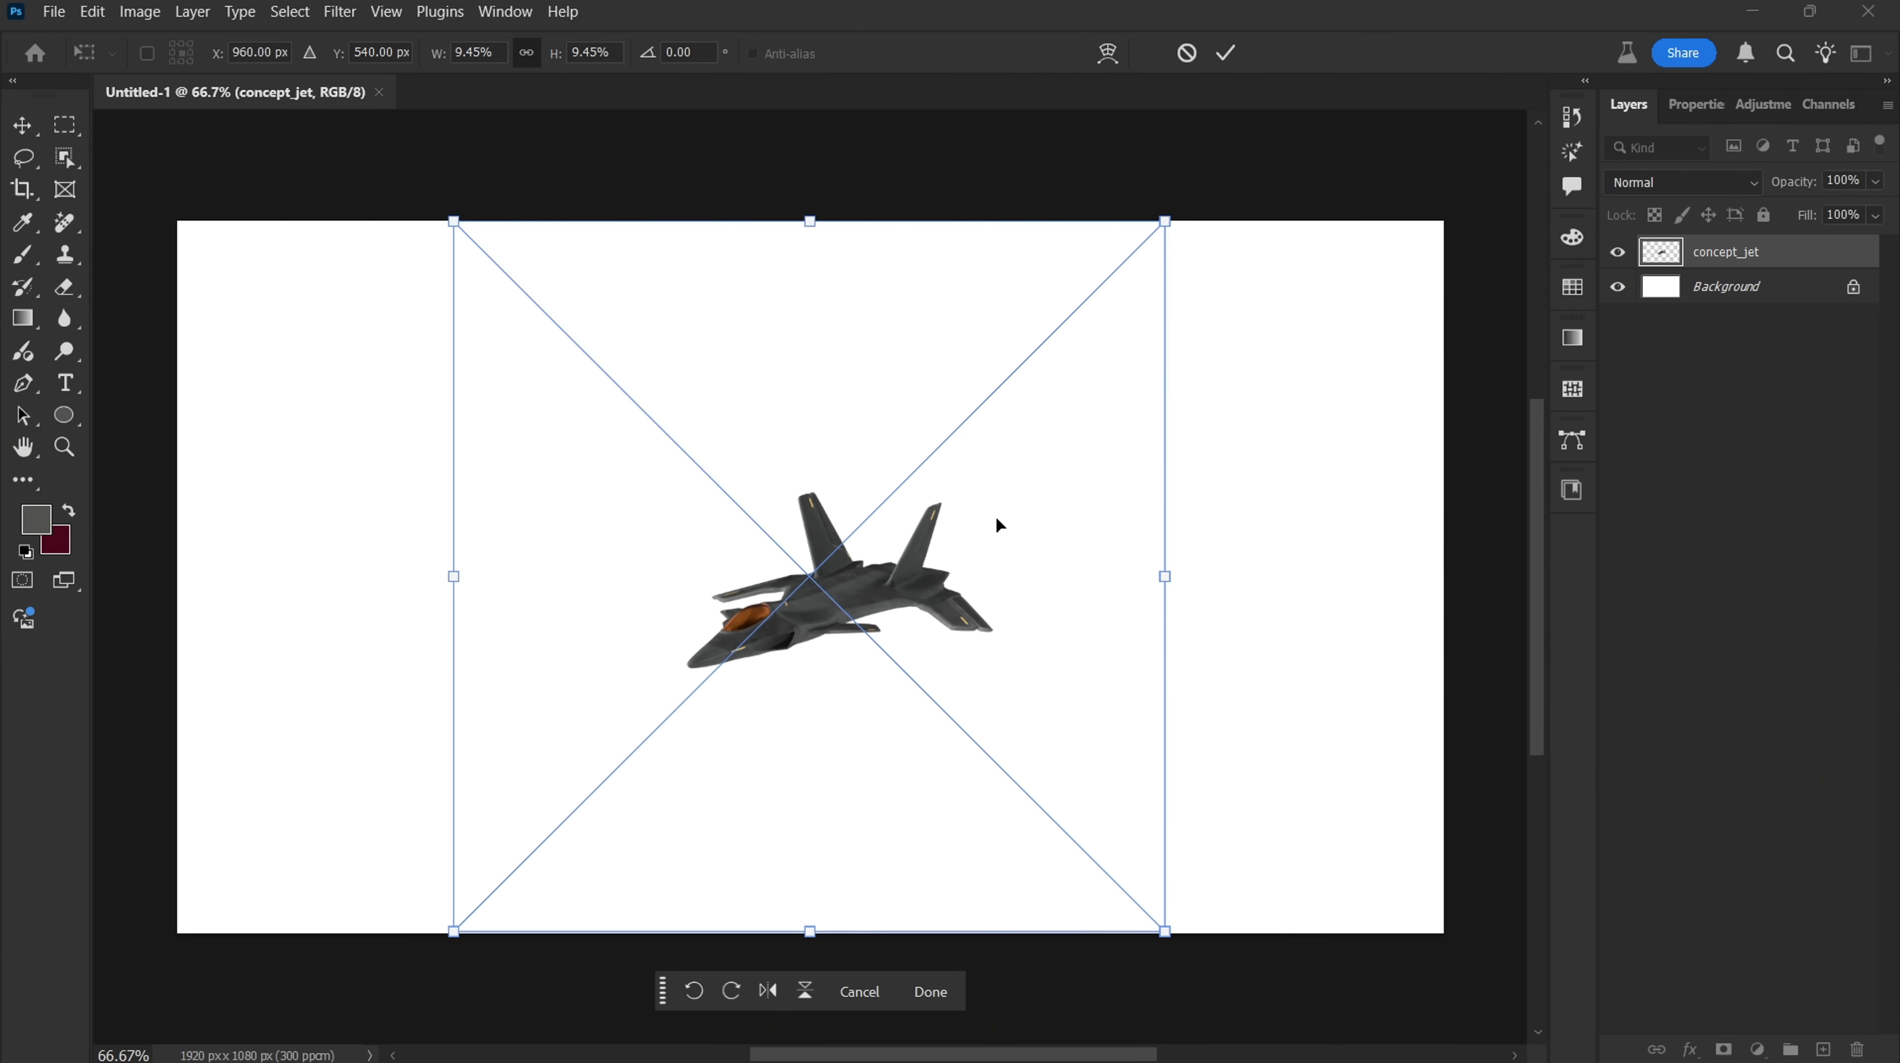
{"action": "left_click", "coordinate": [939, 990]}
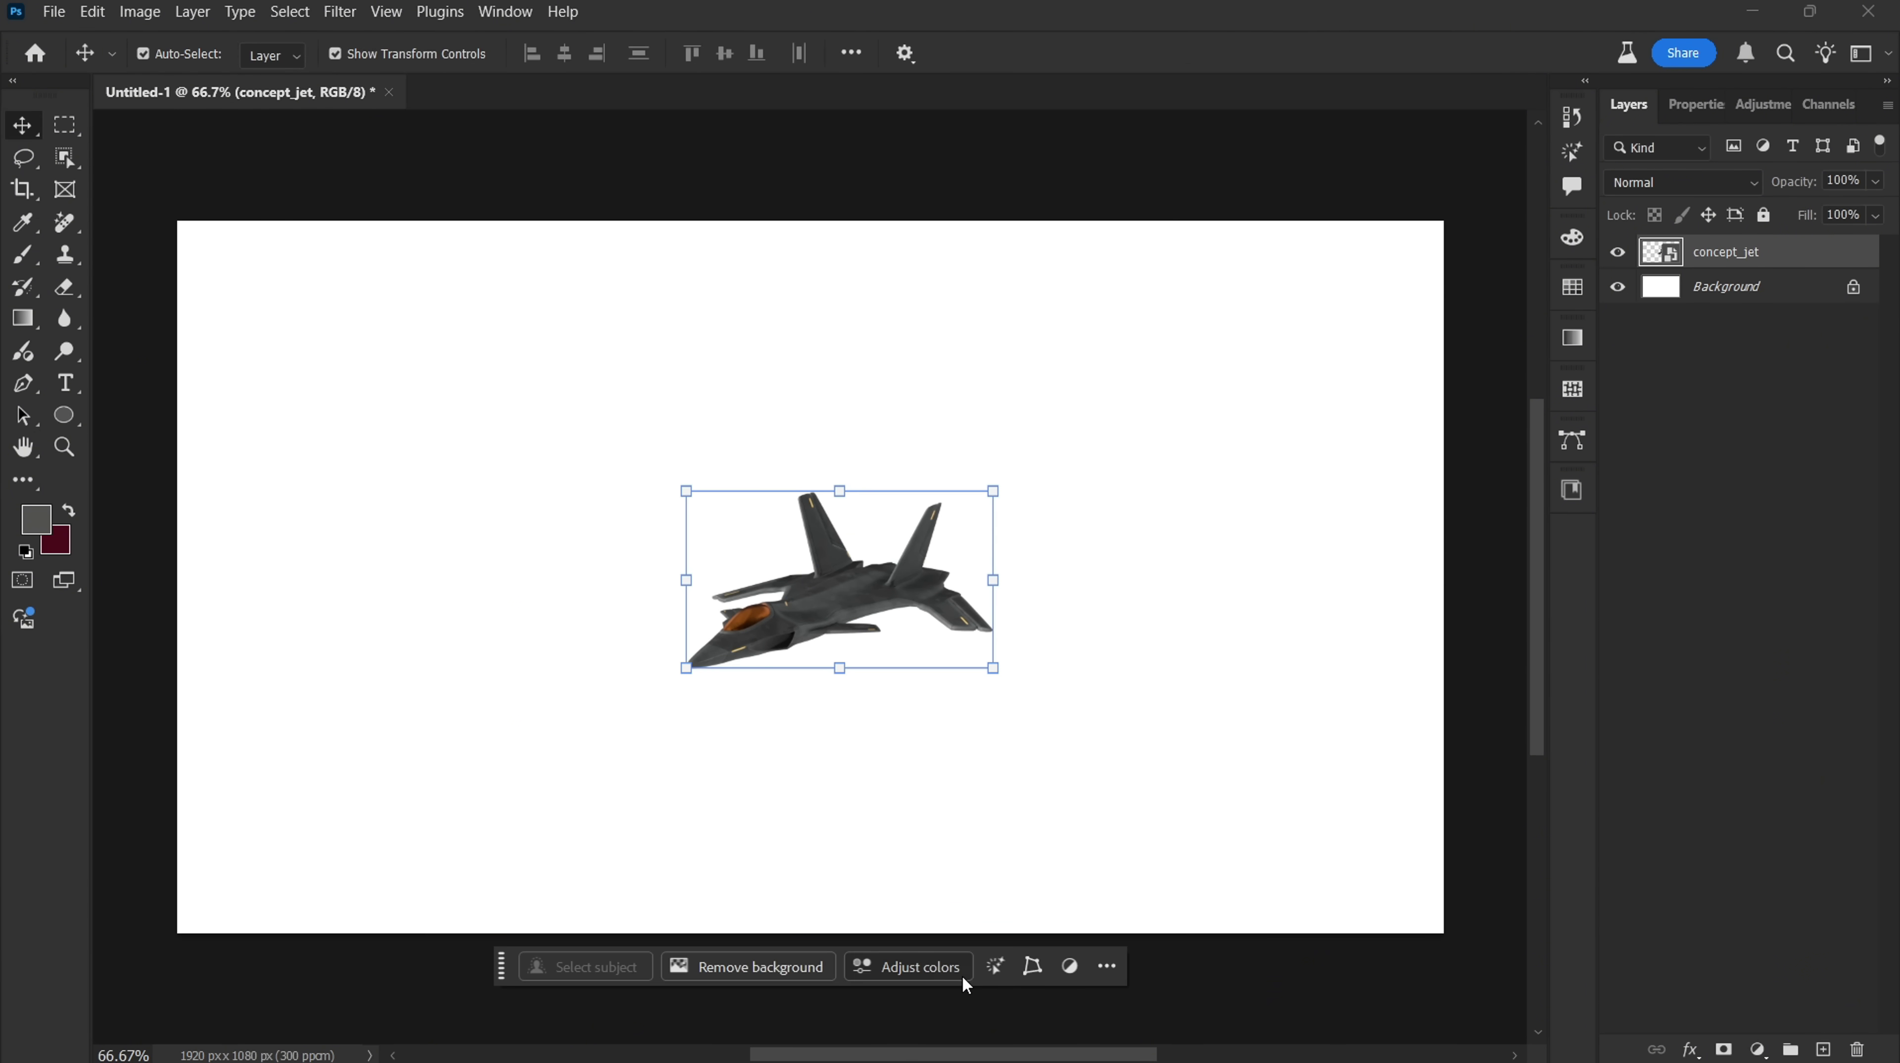
{"action": "left_click", "coordinate": [1257, 995]}
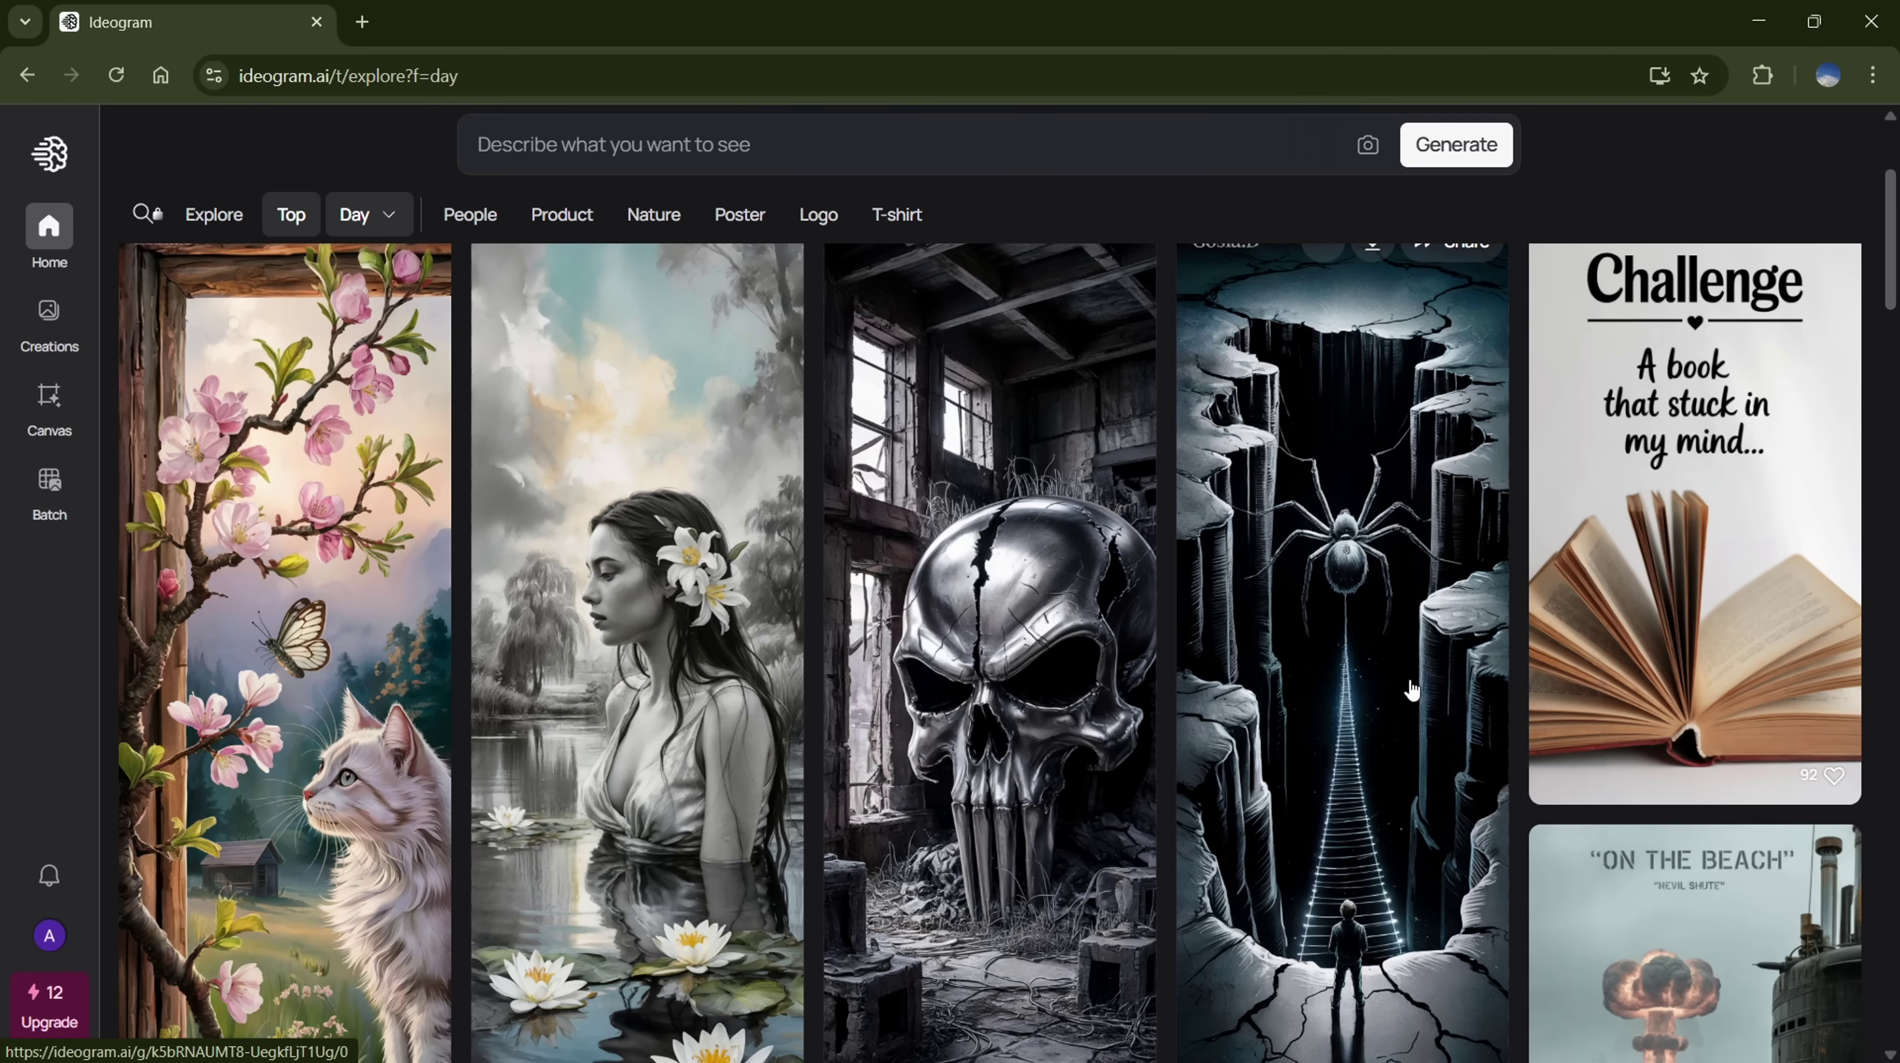
Browse the day's top images on Ideogram for a possible background
{"action": "scroll", "coordinate": [1410, 691], "scroll_direction": "down", "scroll_amount": 10}
{"action": "scroll", "coordinate": [1410, 691], "scroll_direction": "down", "scroll_amount": 10}
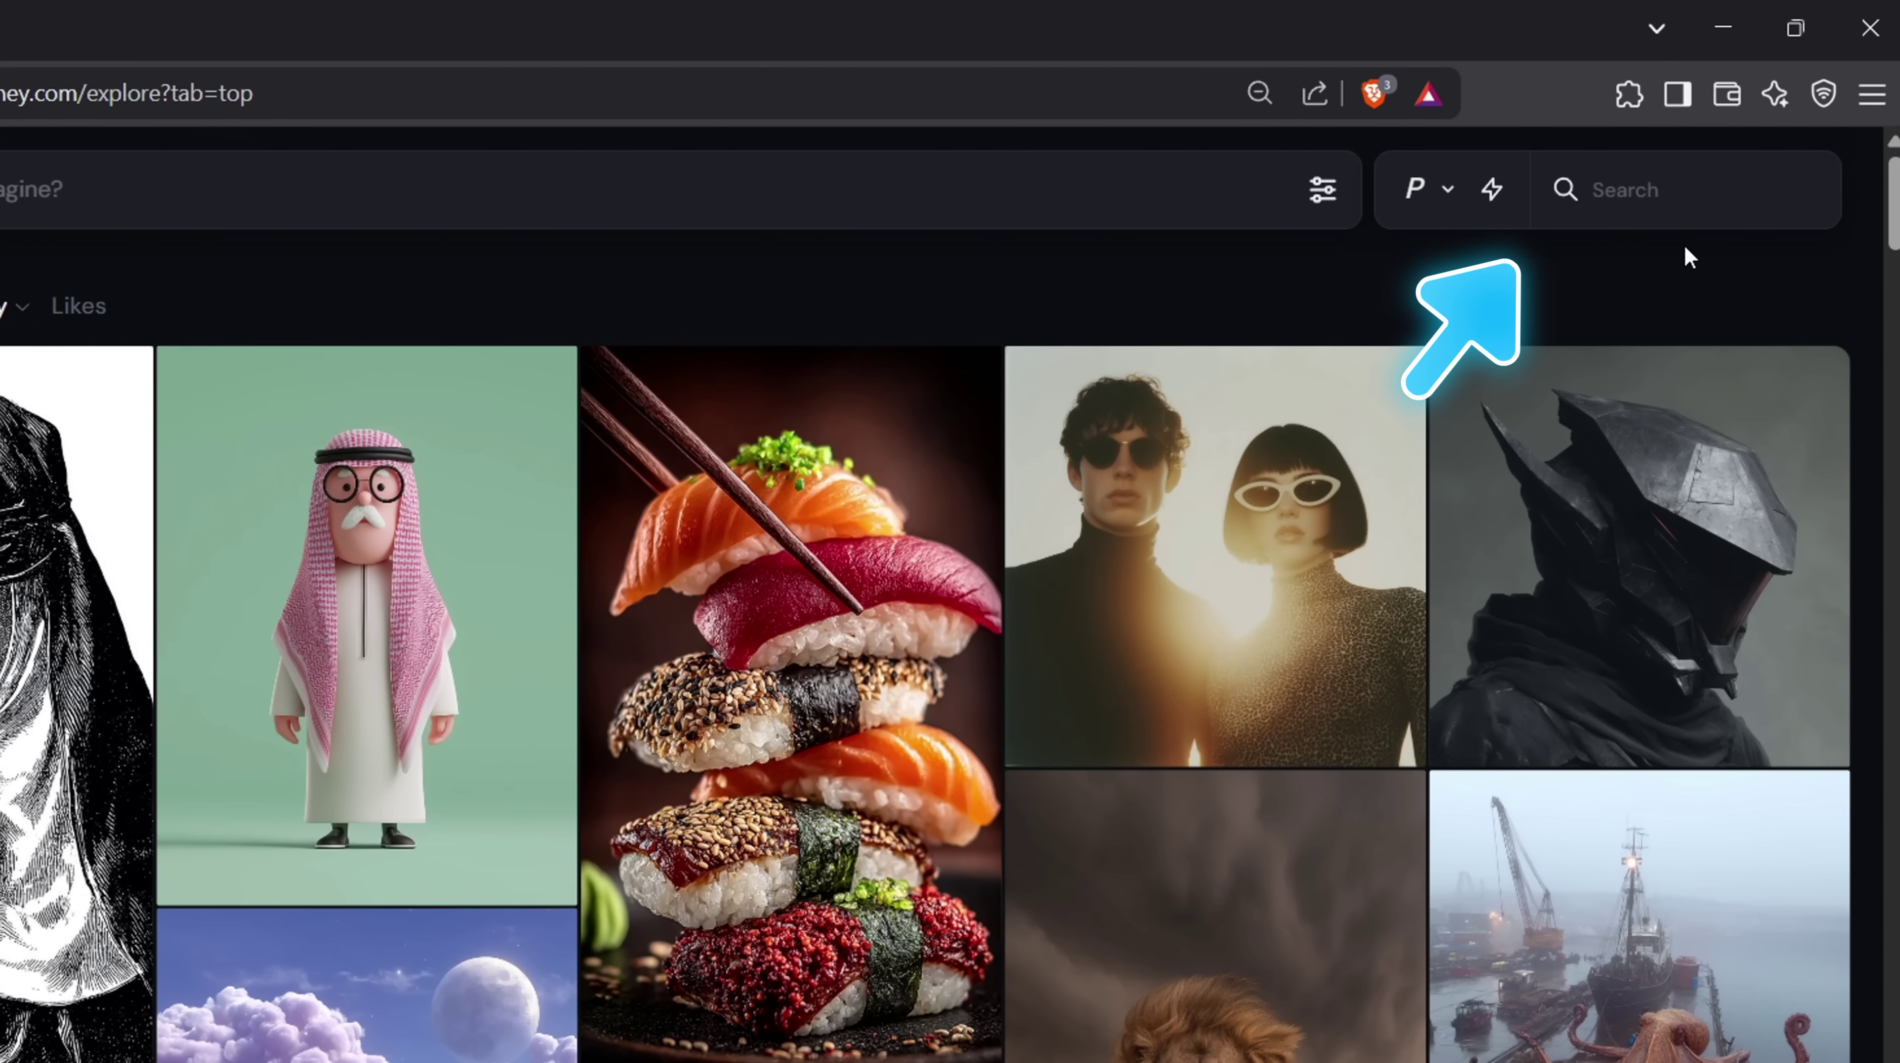
Search Midjourney's Explore gallery for "A fighter jet in the sky" and browse the images for a background
{"action": "type", "text": "A"}
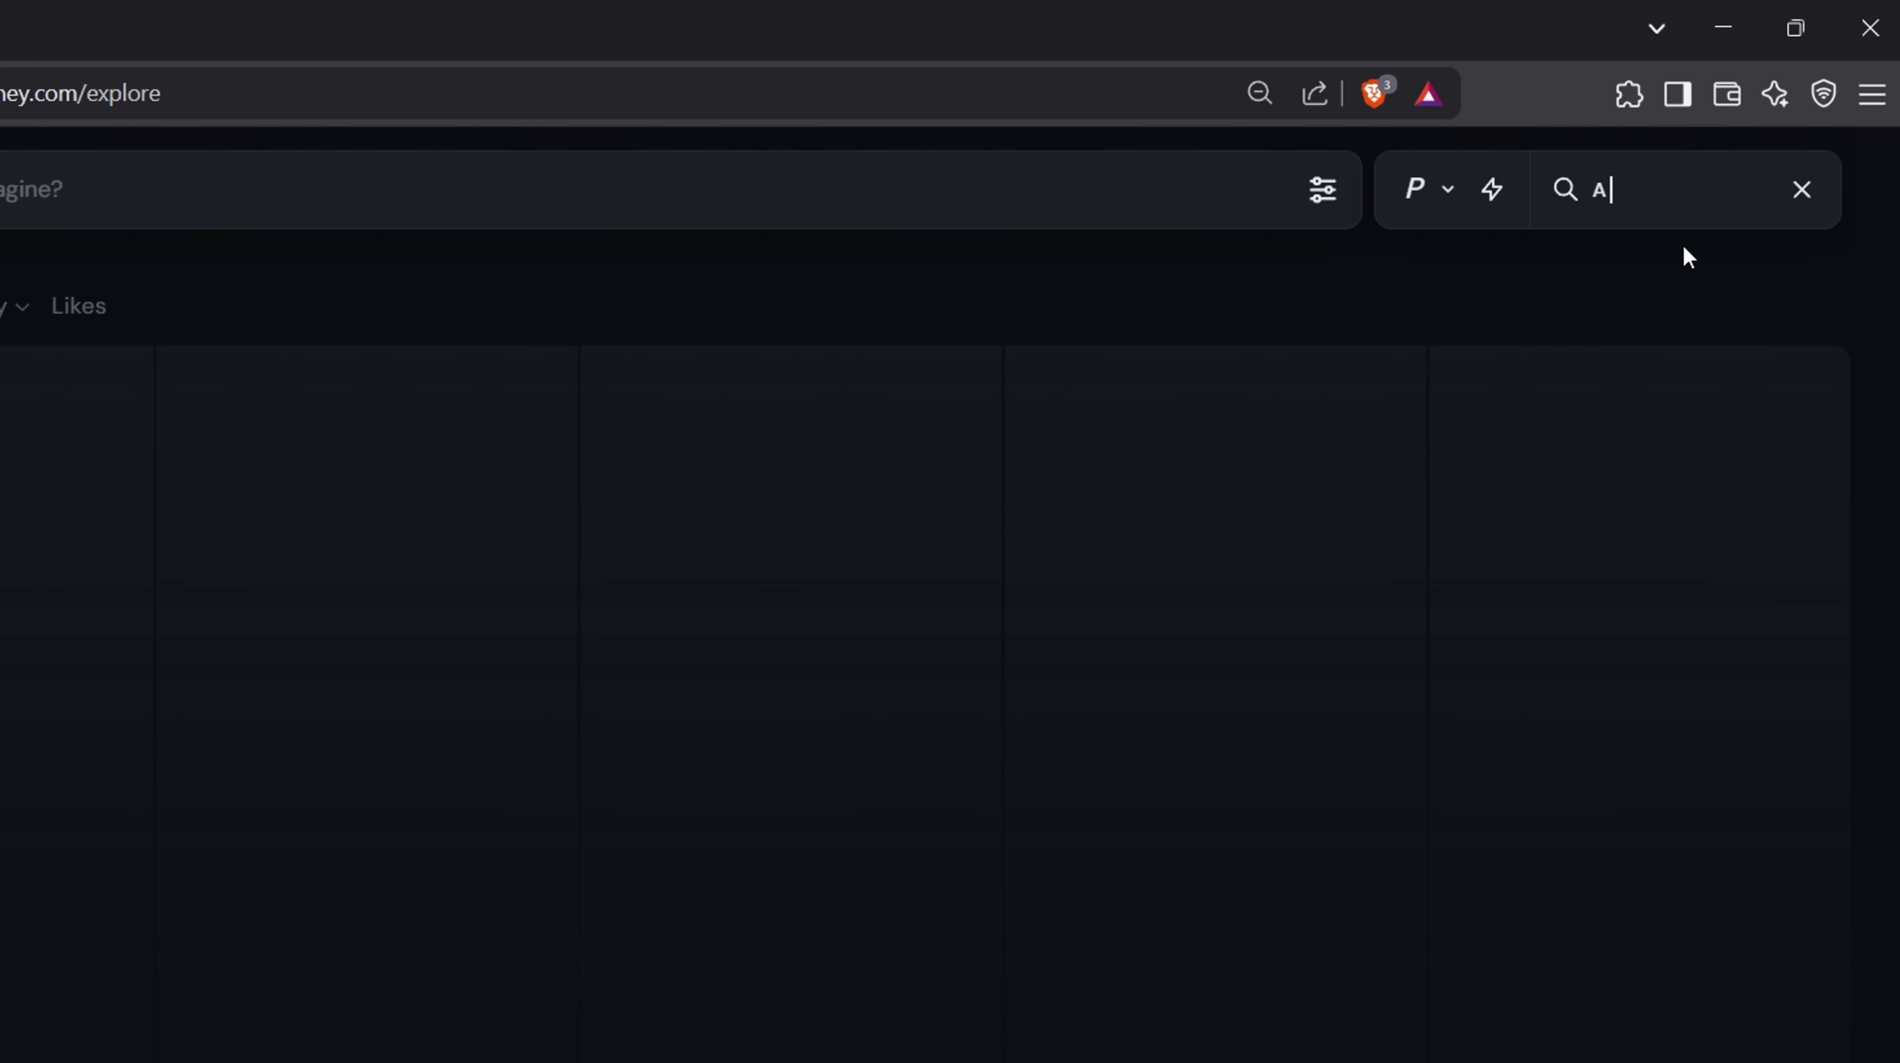
{"action": "type", "text": " fighter jet in the sky"}
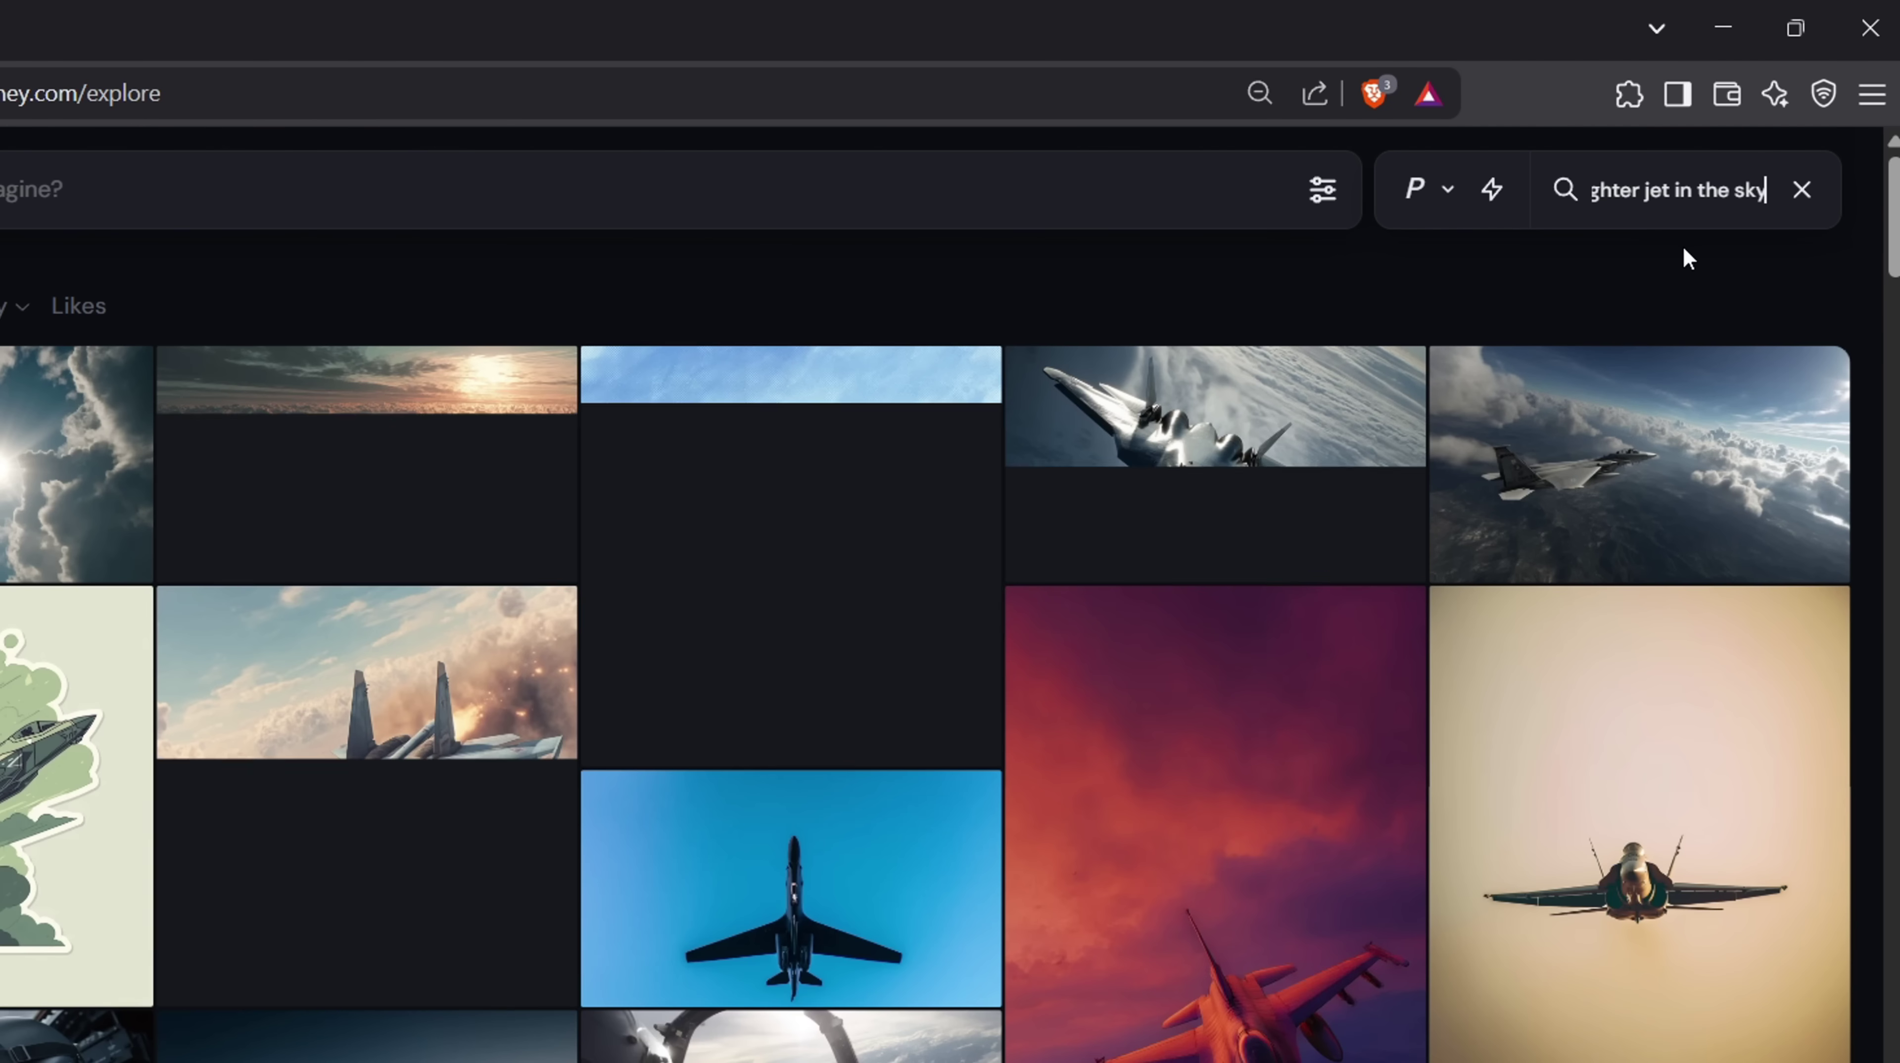
{"action": "scroll", "coordinate": [1668, 331], "scroll_direction": "down", "scroll_amount": 3}
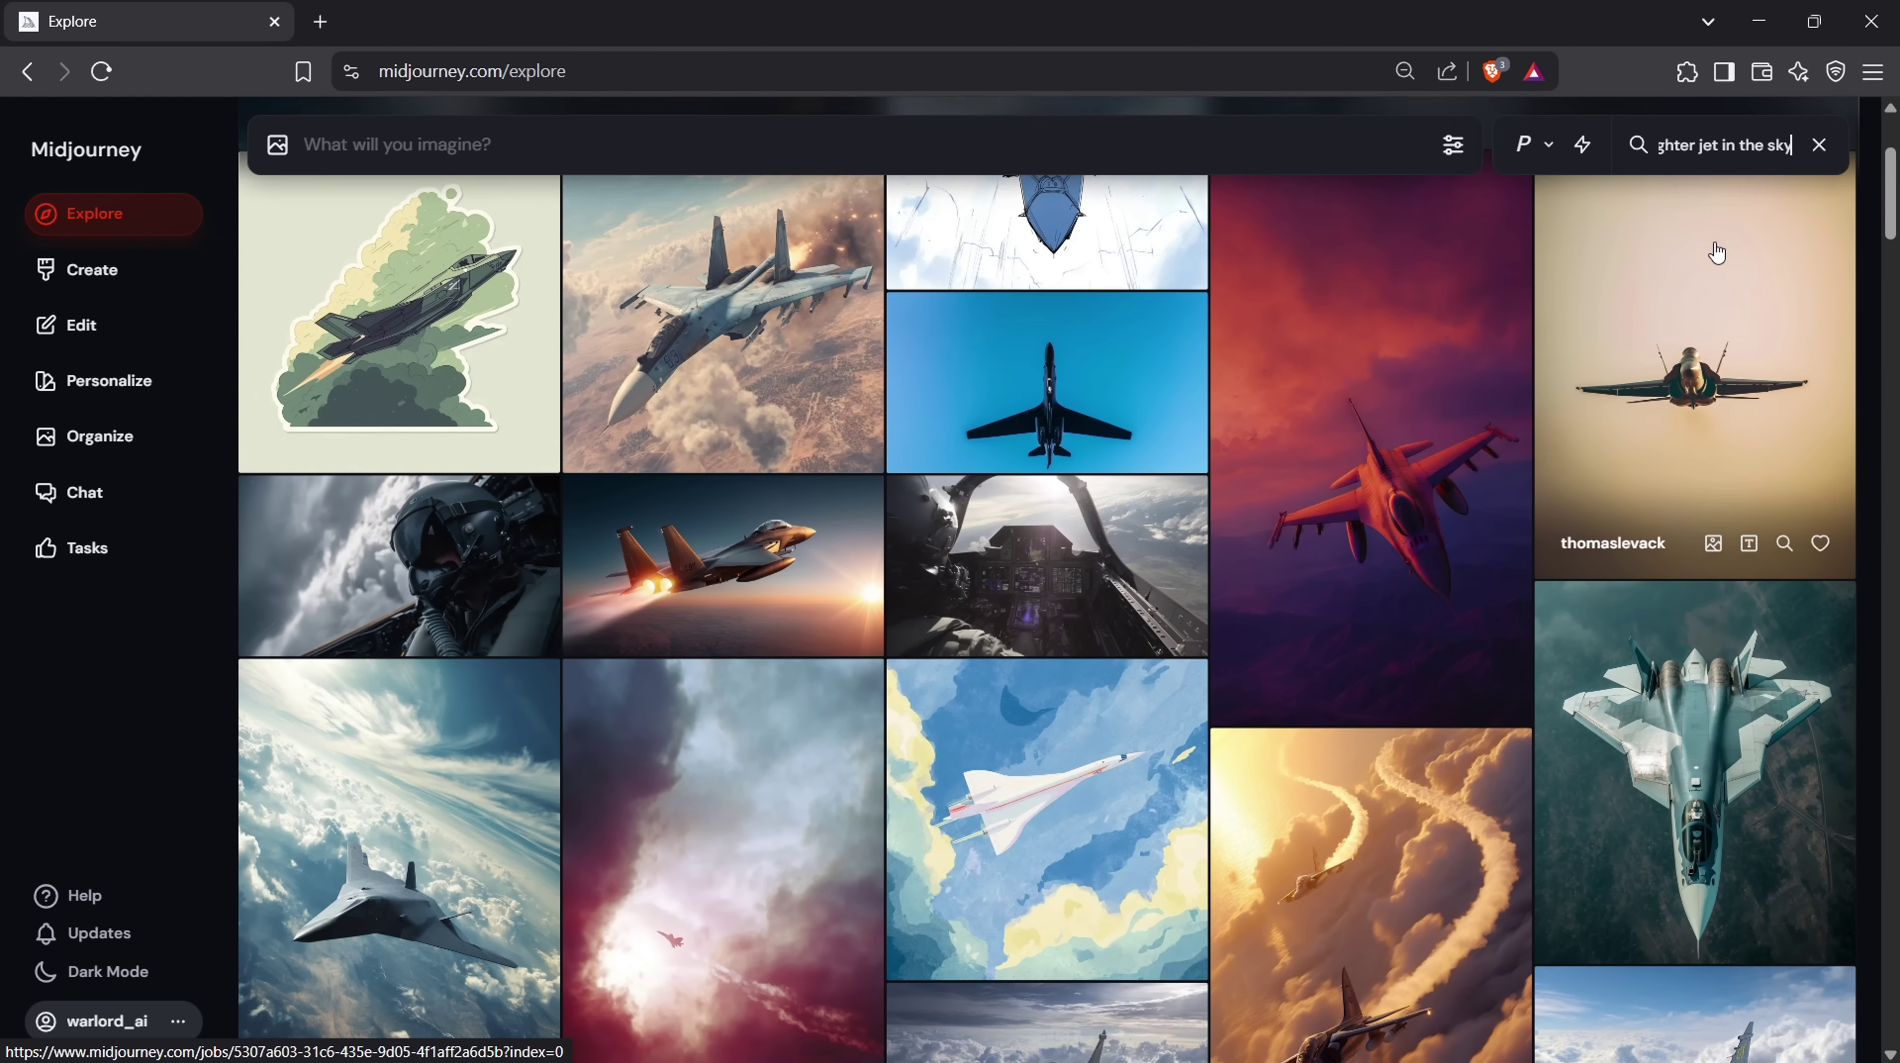
{"action": "scroll", "coordinate": [1716, 253], "scroll_direction": "down", "scroll_amount": 3}
{"action": "scroll", "coordinate": [1717, 253], "scroll_direction": "down", "scroll_amount": 6}
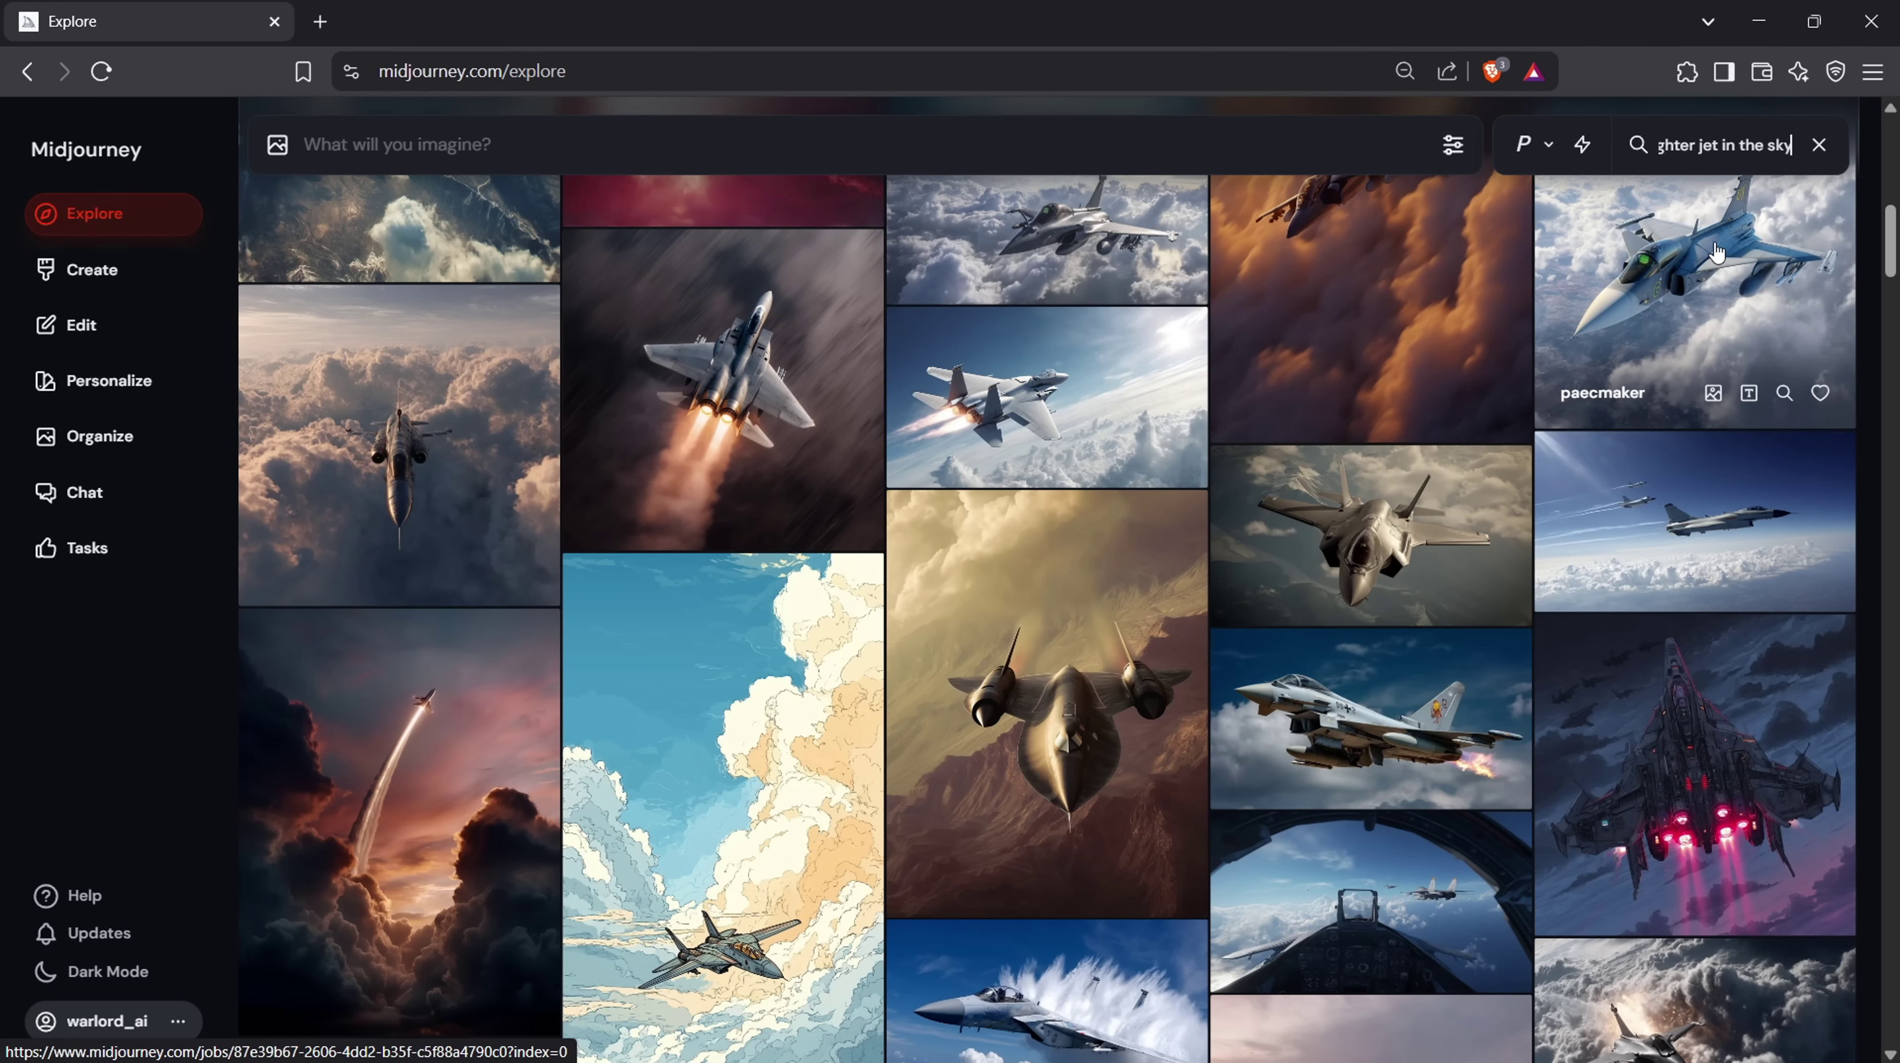
{"action": "scroll", "coordinate": [1717, 253], "scroll_direction": "down", "scroll_amount": 6}
{"action": "scroll", "coordinate": [1717, 253], "scroll_direction": "down", "scroll_amount": 3}
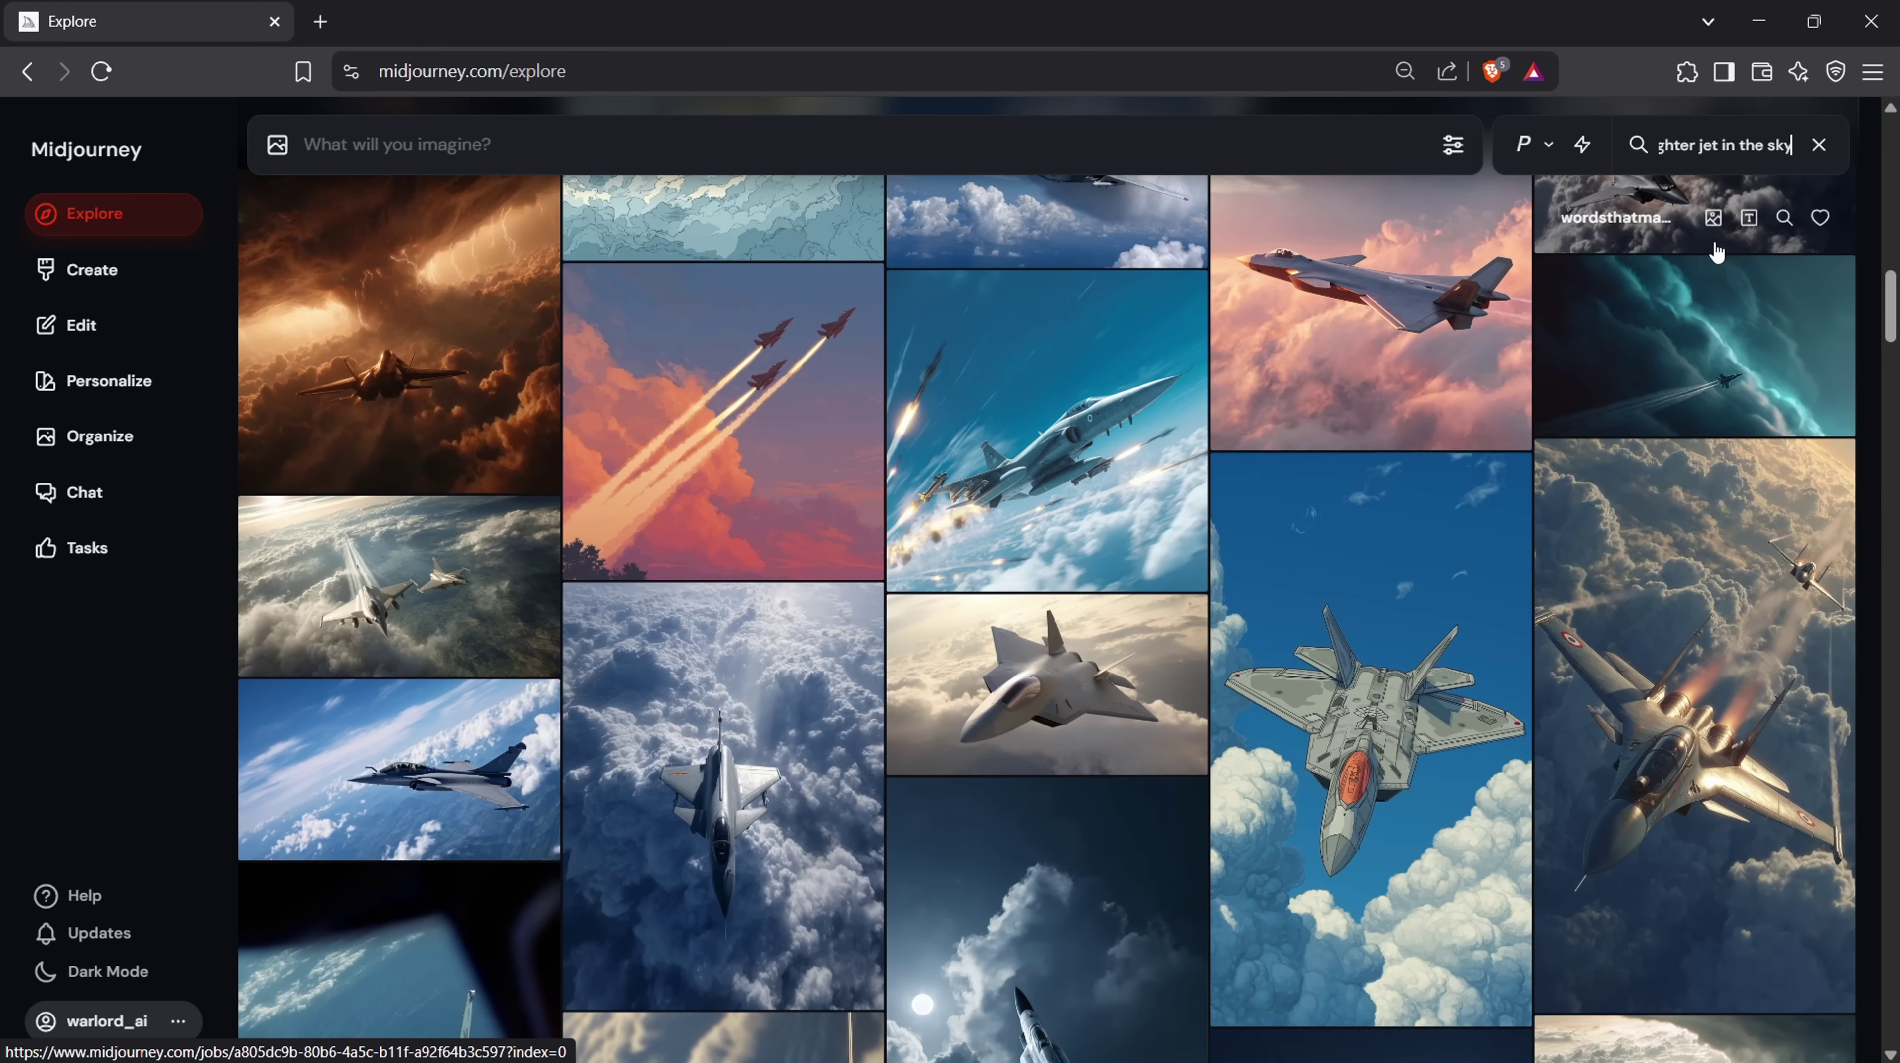
{"action": "scroll", "coordinate": [1717, 252], "scroll_direction": "down", "scroll_amount": 3}
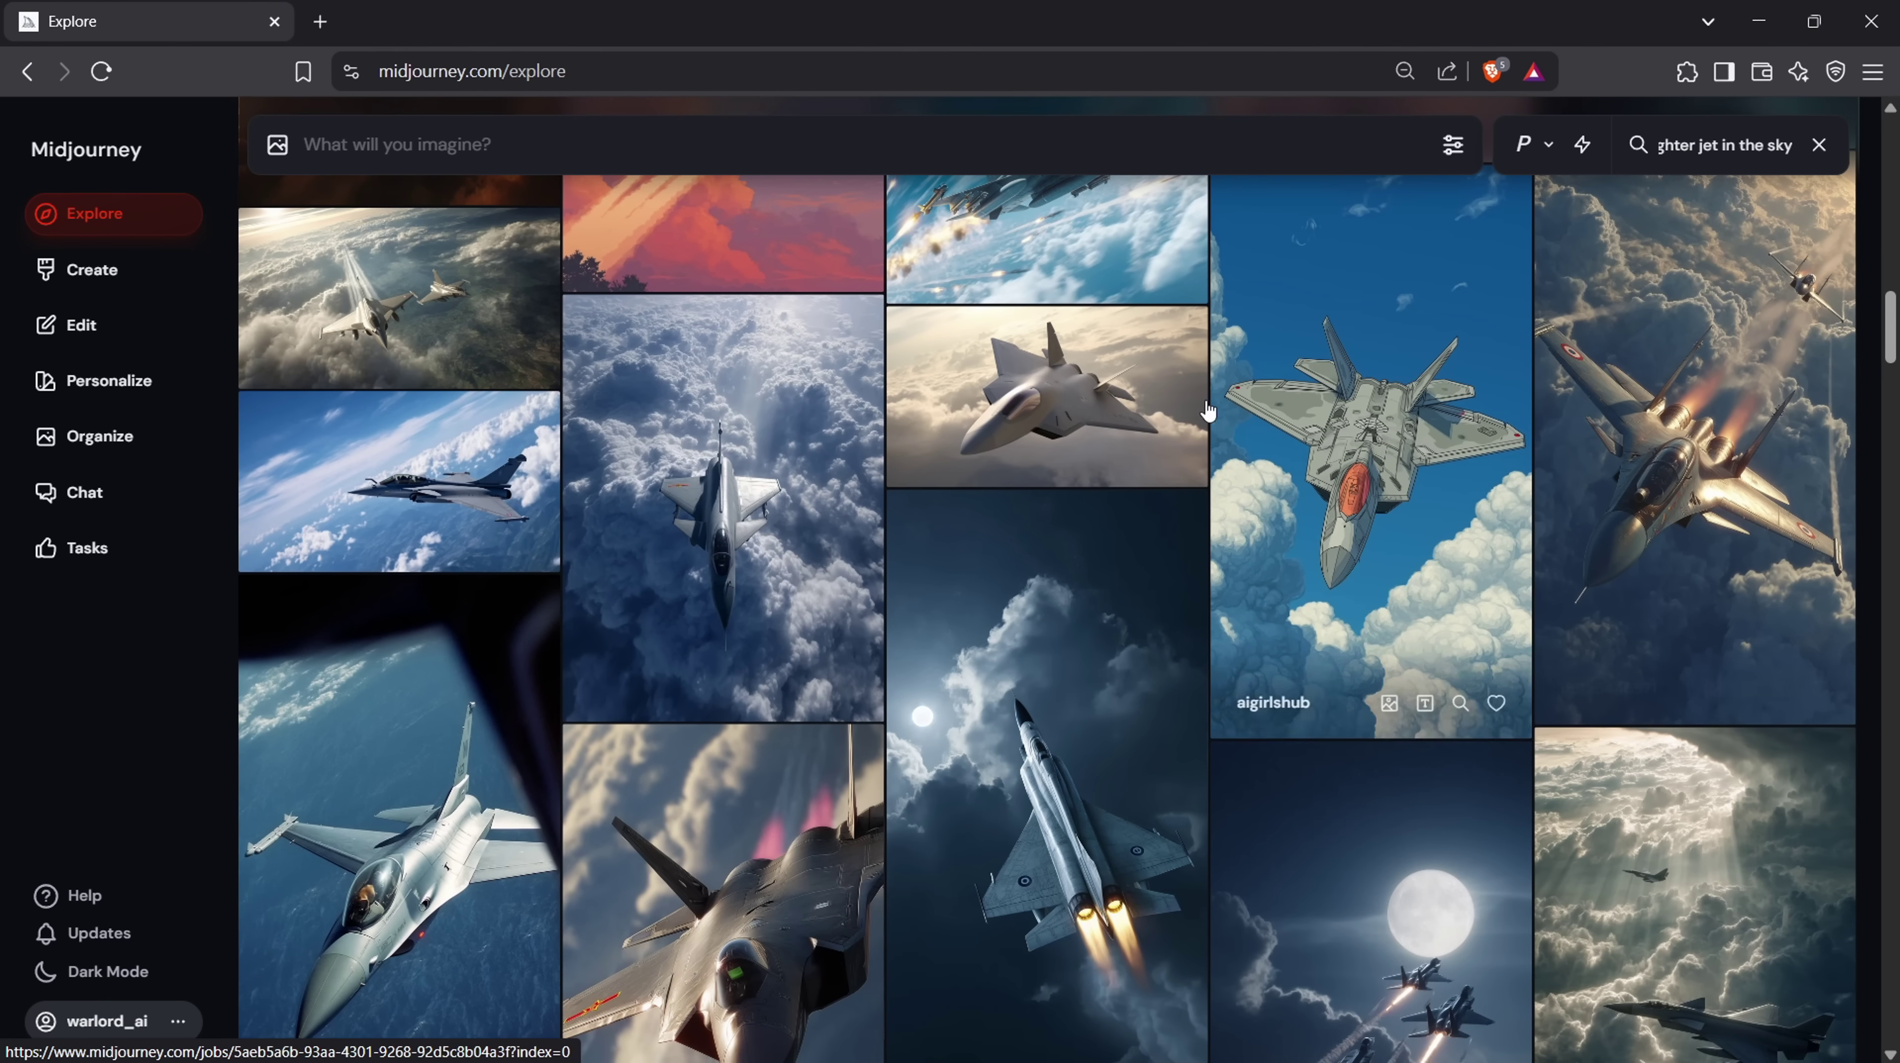
{"action": "left_click", "coordinate": [447, 467]}
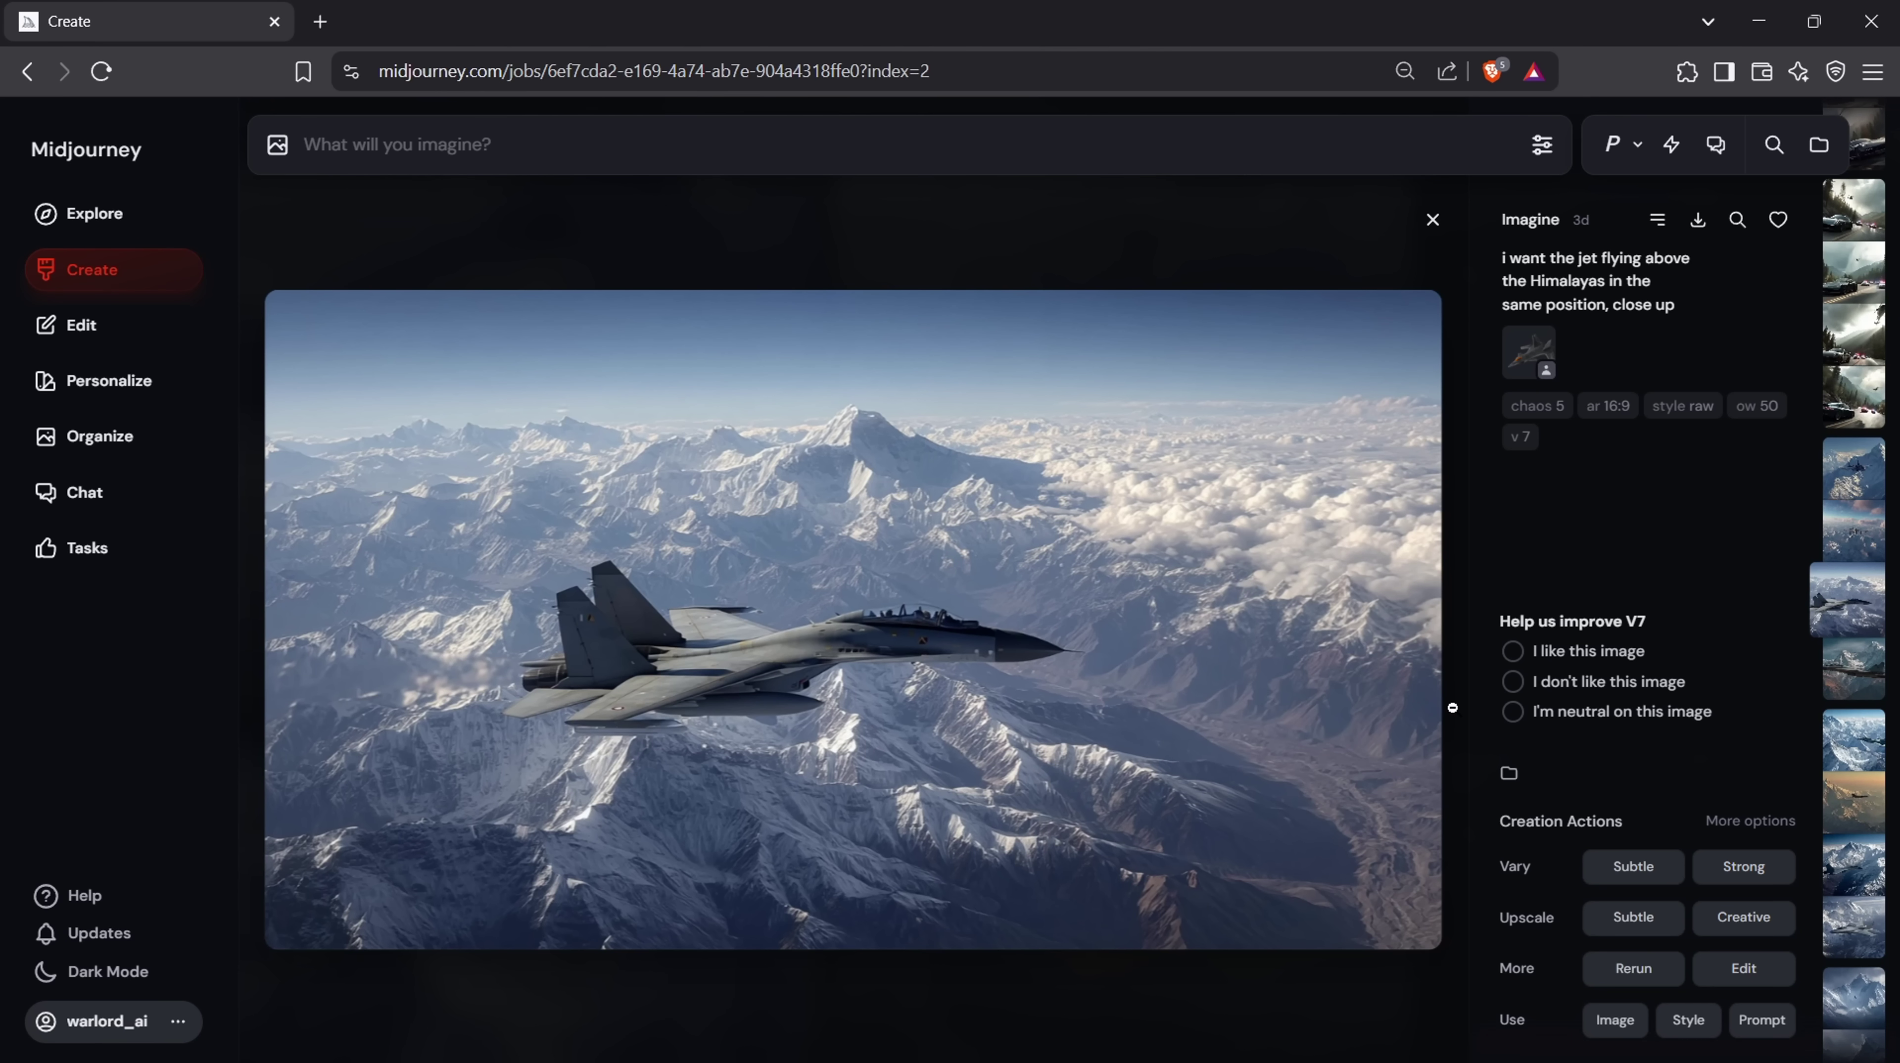
Compare the generated Midjourney variations of the jet flying above the Himalayas
{"action": "key", "text": "Left"}
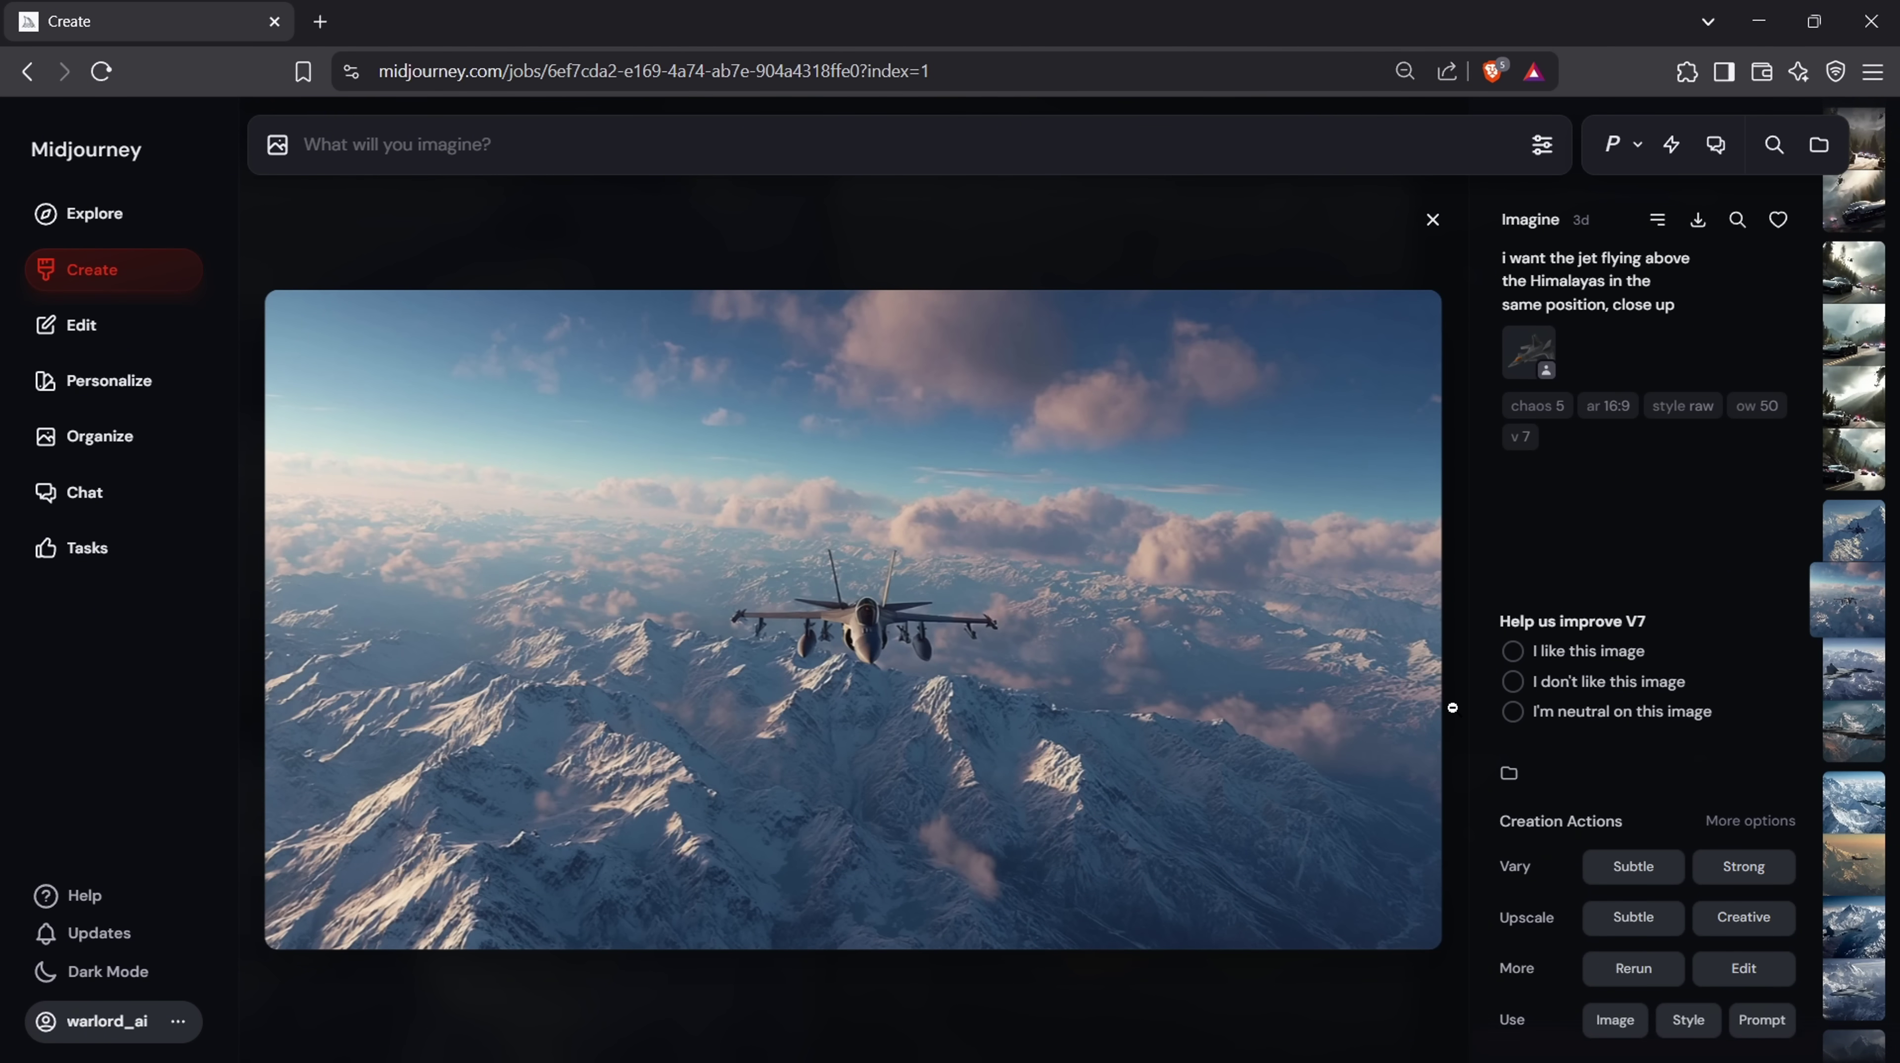
{"action": "key", "text": "Left"}
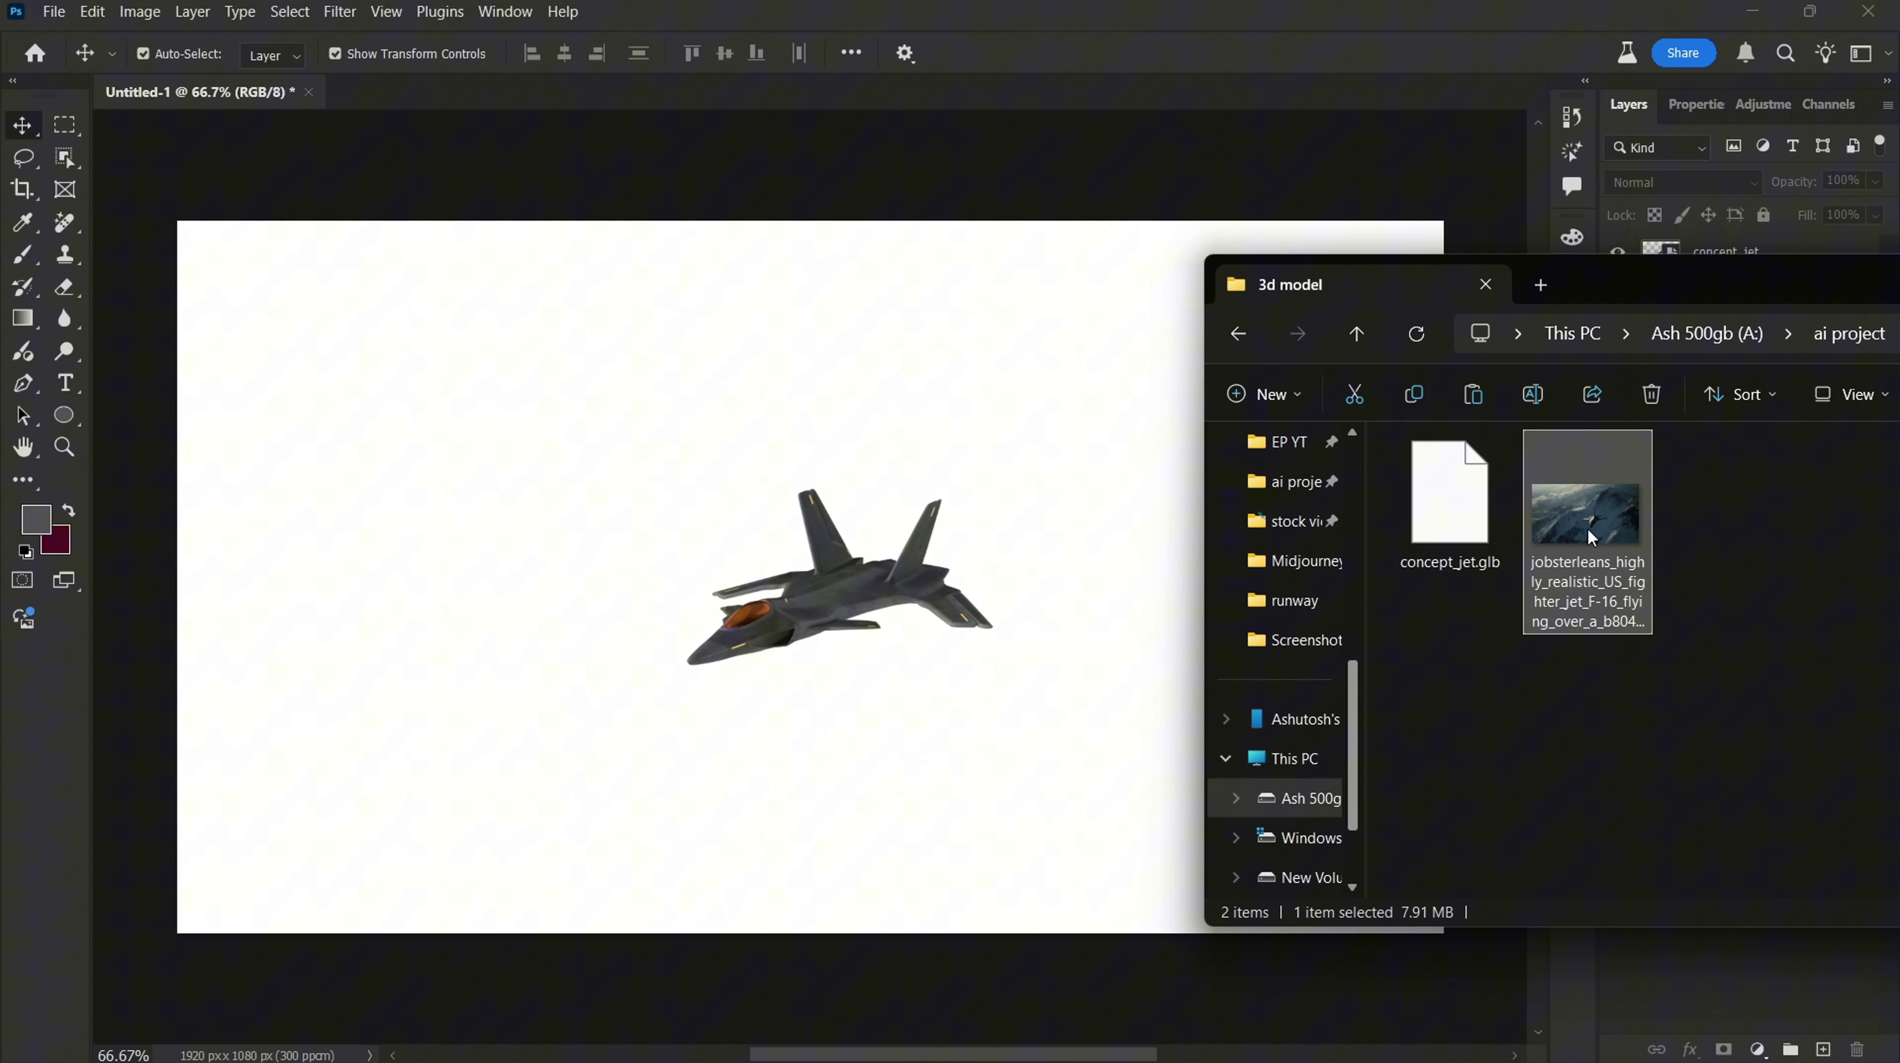
Place the F-16 over snowy mountains image into the Photoshop document, filling the canvas beneath the concept_jet layer
{"action": "left_click_drag", "start_coordinate": [1590, 536], "coordinate": [958, 549]}
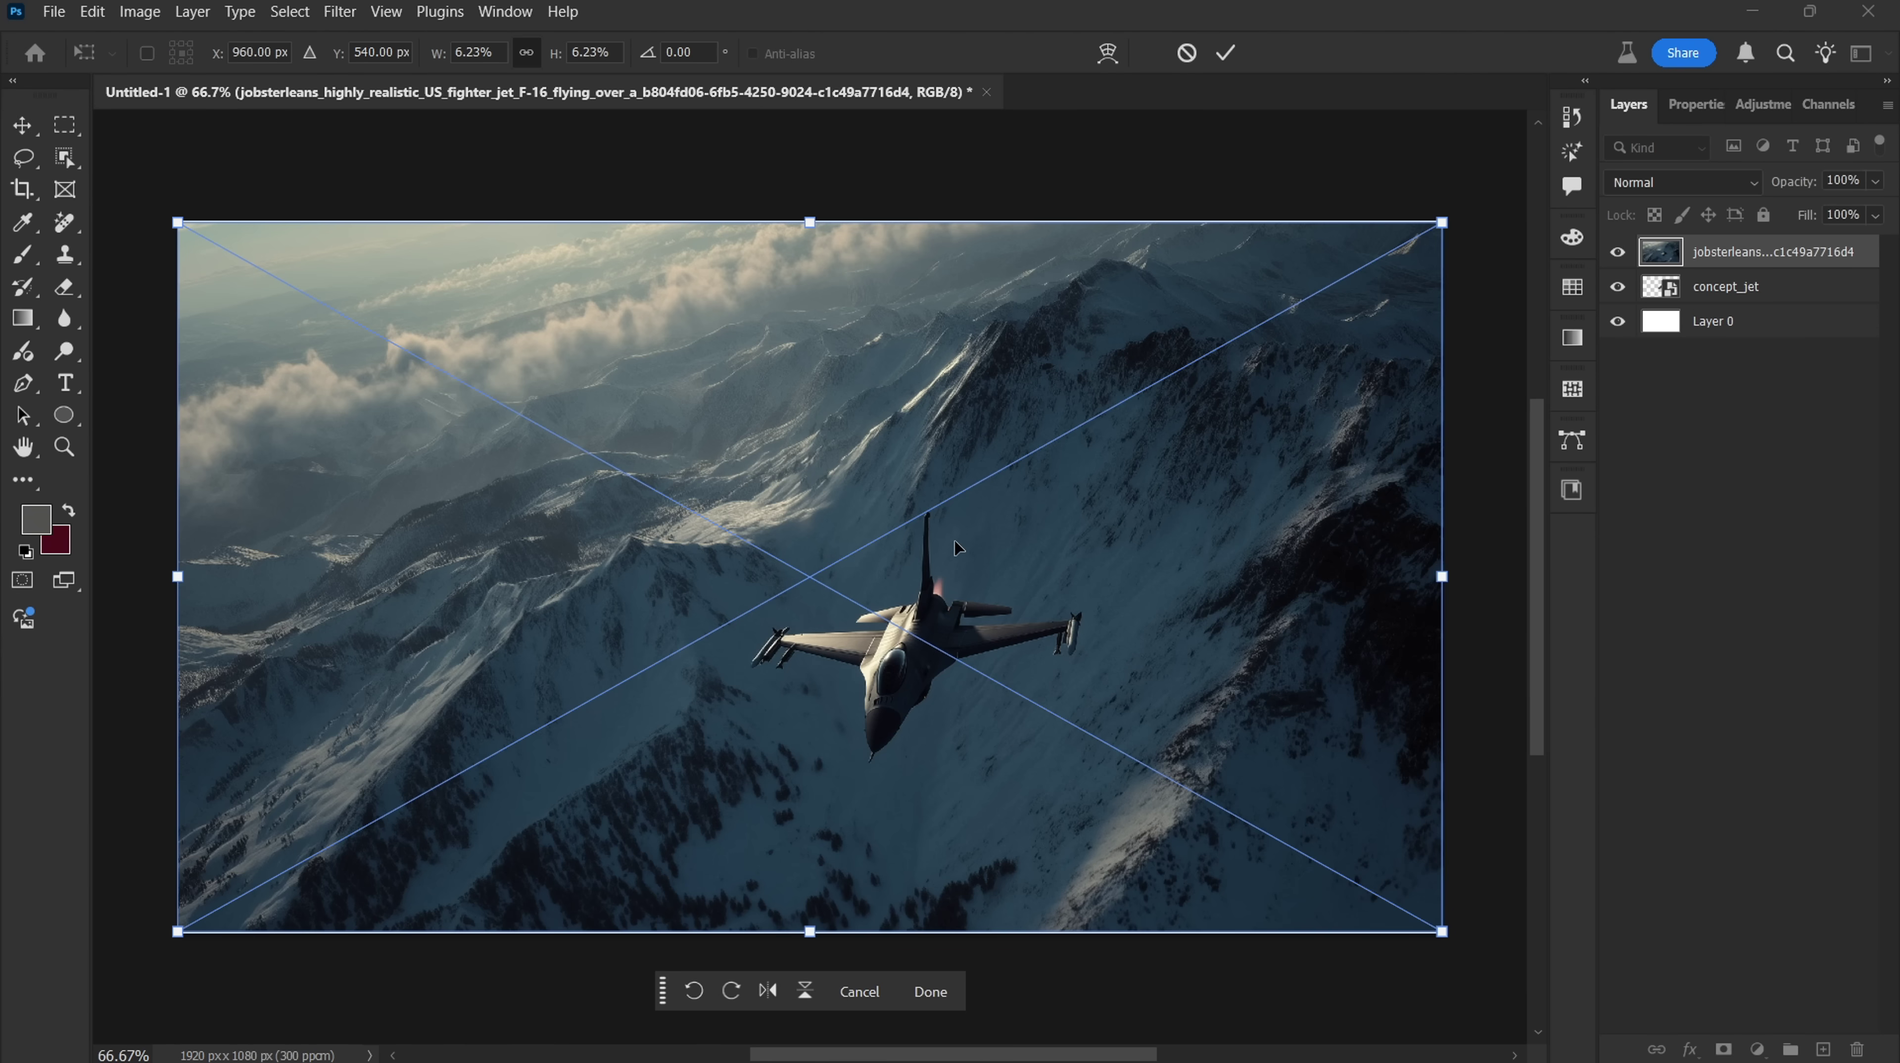
{"action": "key", "text": "Return"}
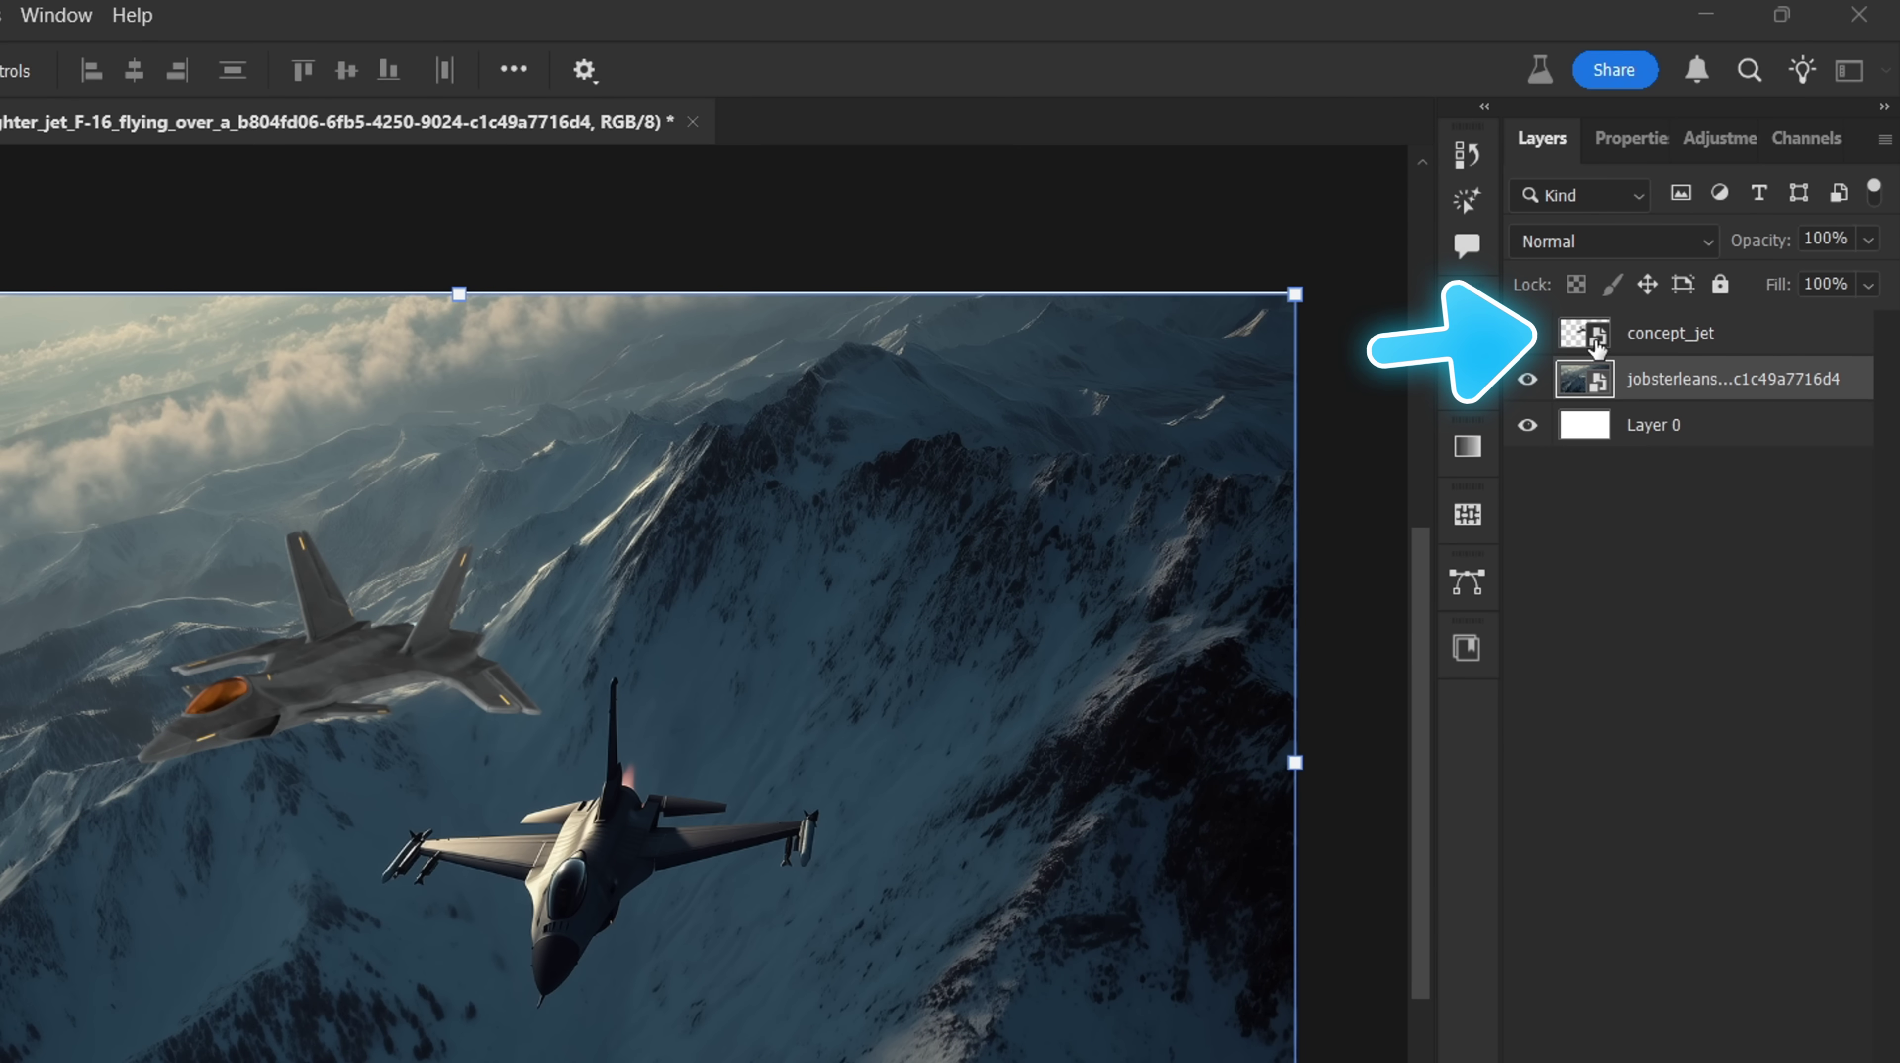
Open the concept_jet layer in Substance 3D Viewer and position the jet over the F-16 in the background
{"action": "double_click", "coordinate": [1596, 343]}
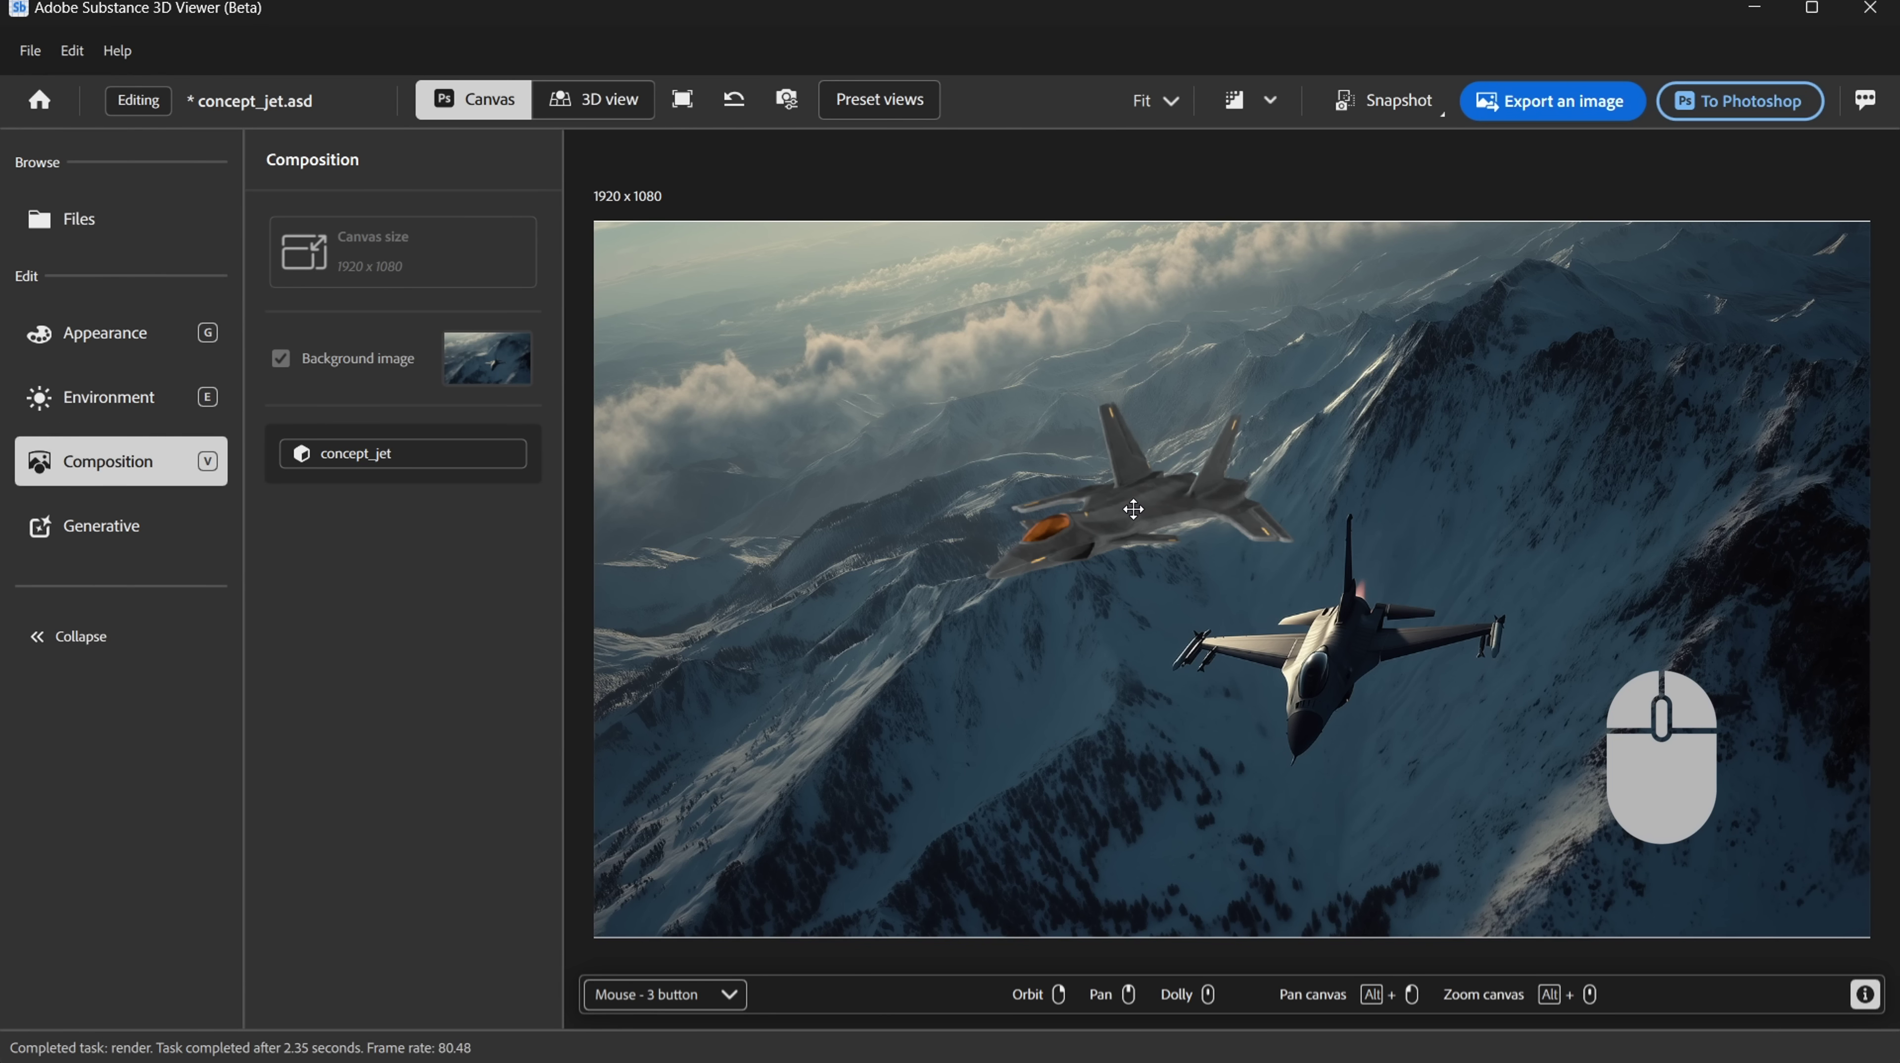
{"action": "left_click_drag", "start_coordinate": [1133, 509], "coordinate": [1401, 484]}
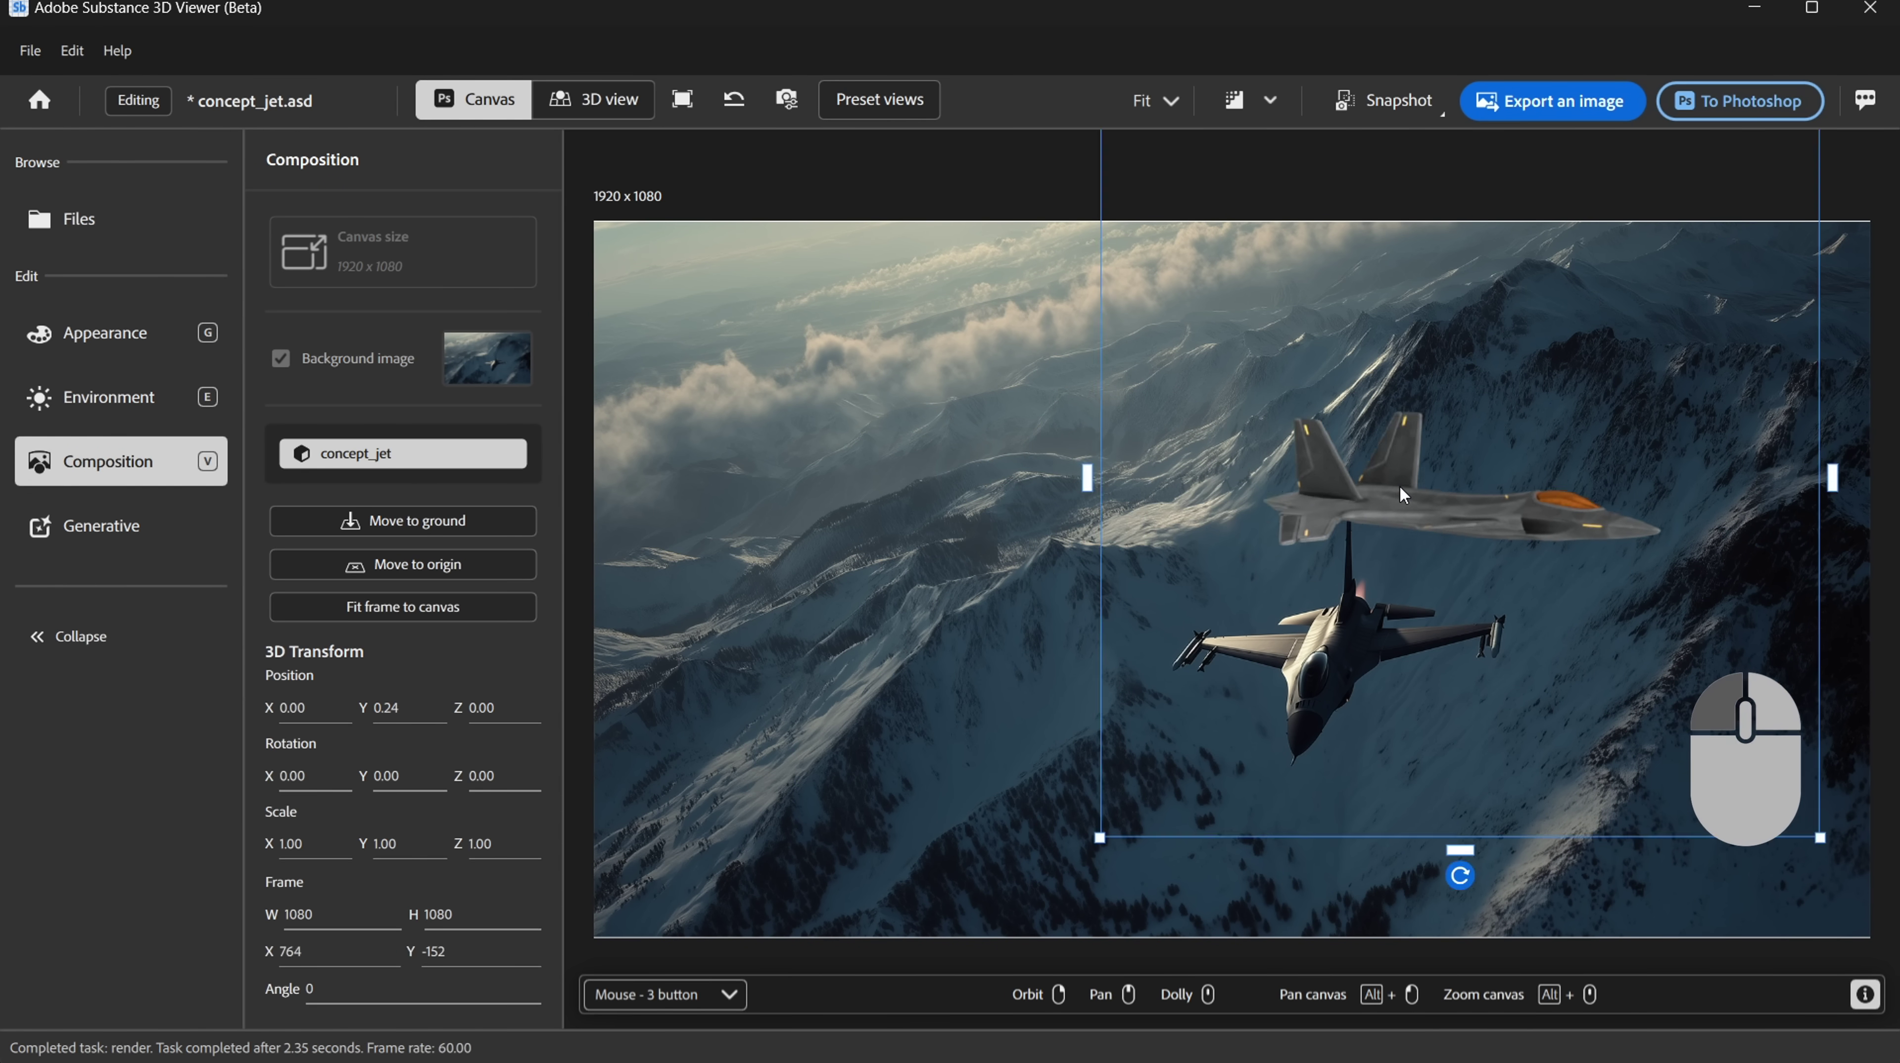
{"action": "scroll", "coordinate": [1400, 484], "scroll_direction": "up", "scroll_amount": 3}
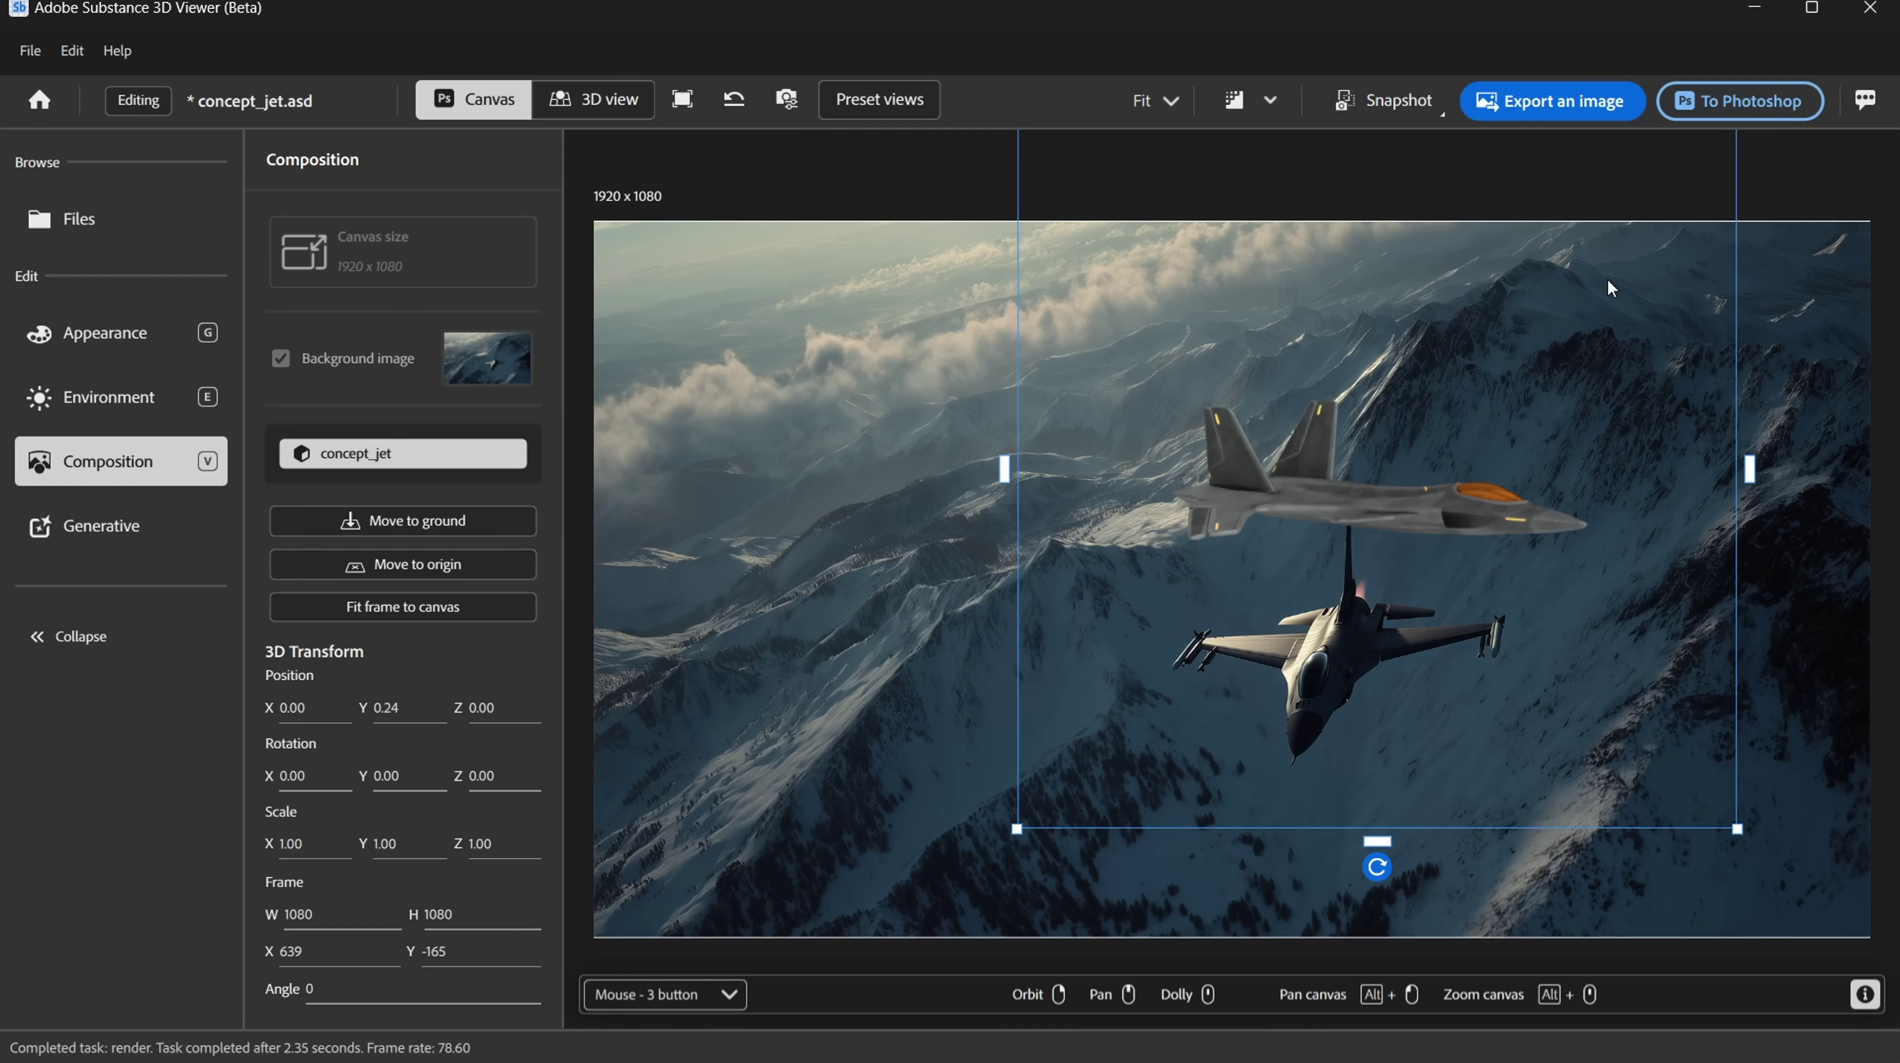
{"action": "left_click_drag", "start_coordinate": [1519, 531], "coordinate": [1367, 720]}
{"action": "left_click", "coordinate": [1727, 704]}
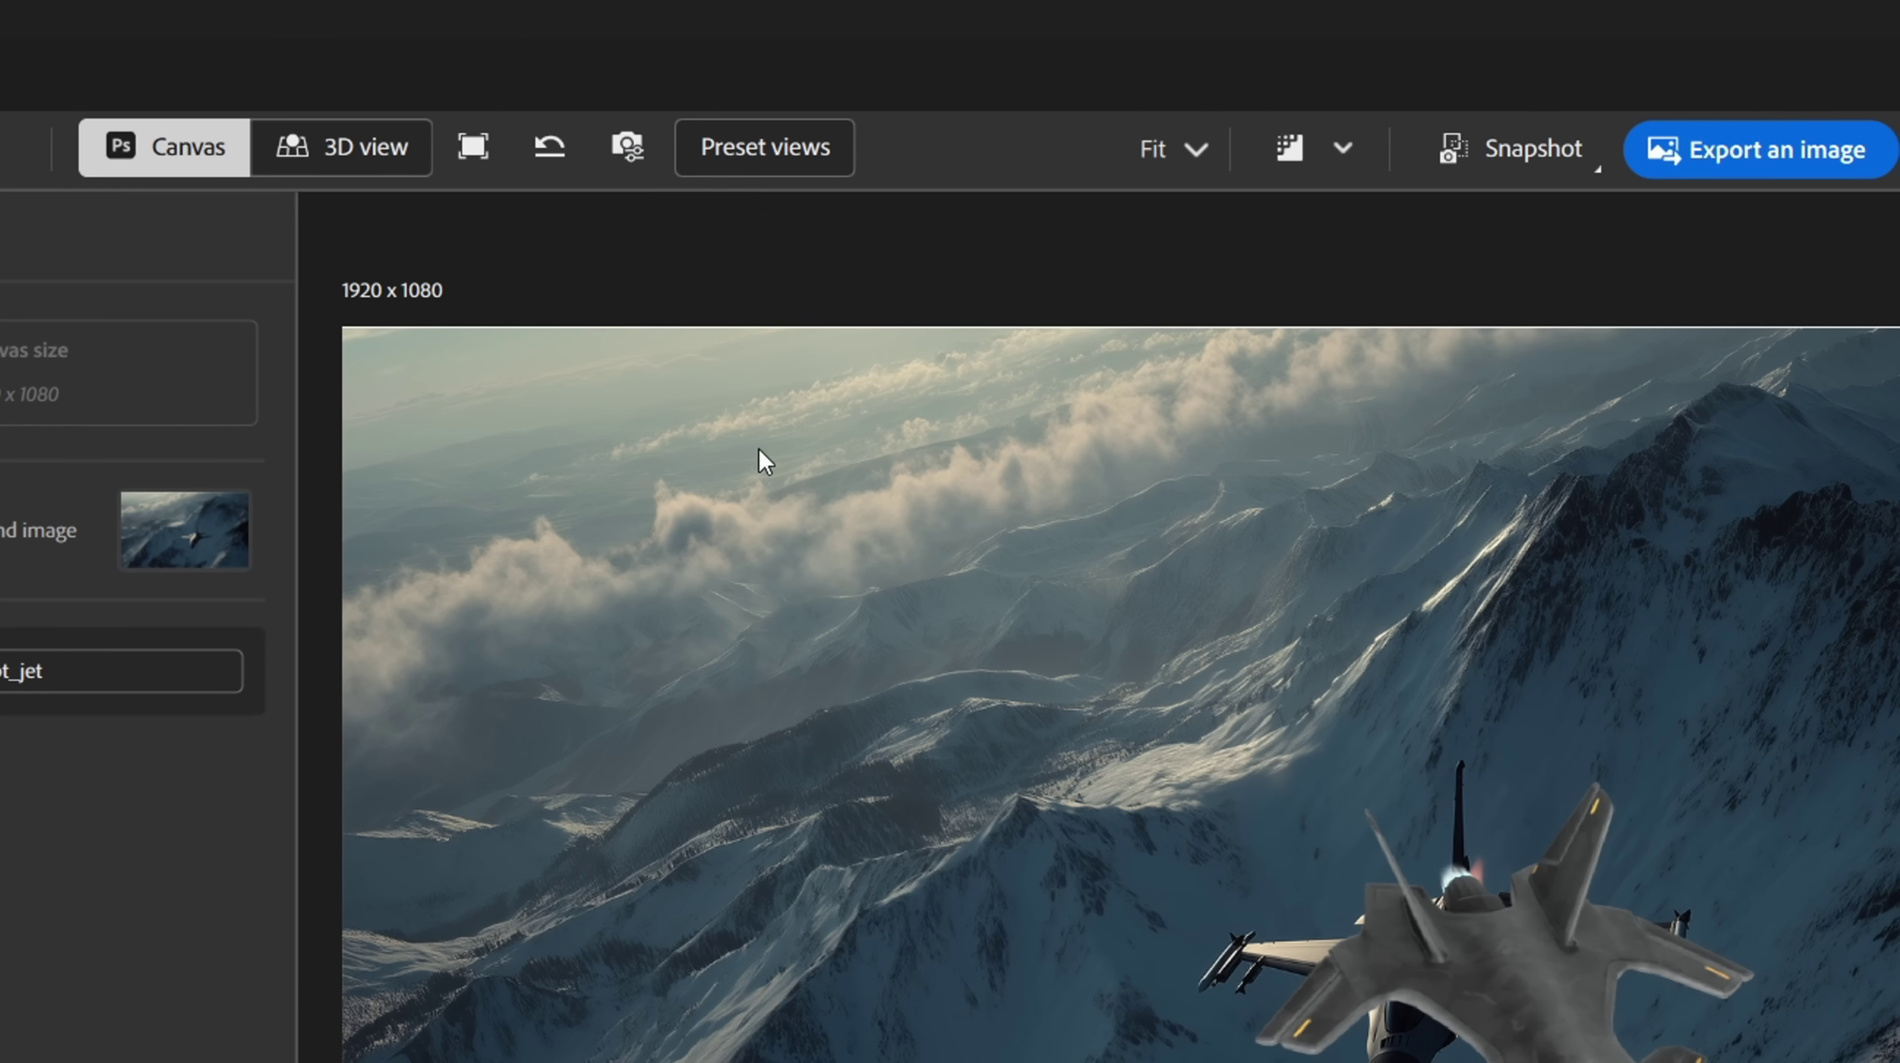
Reset the jet's view, orbit it to match the F-16's flight direction, and open the environment settings
{"action": "left_click", "coordinate": [551, 167]}
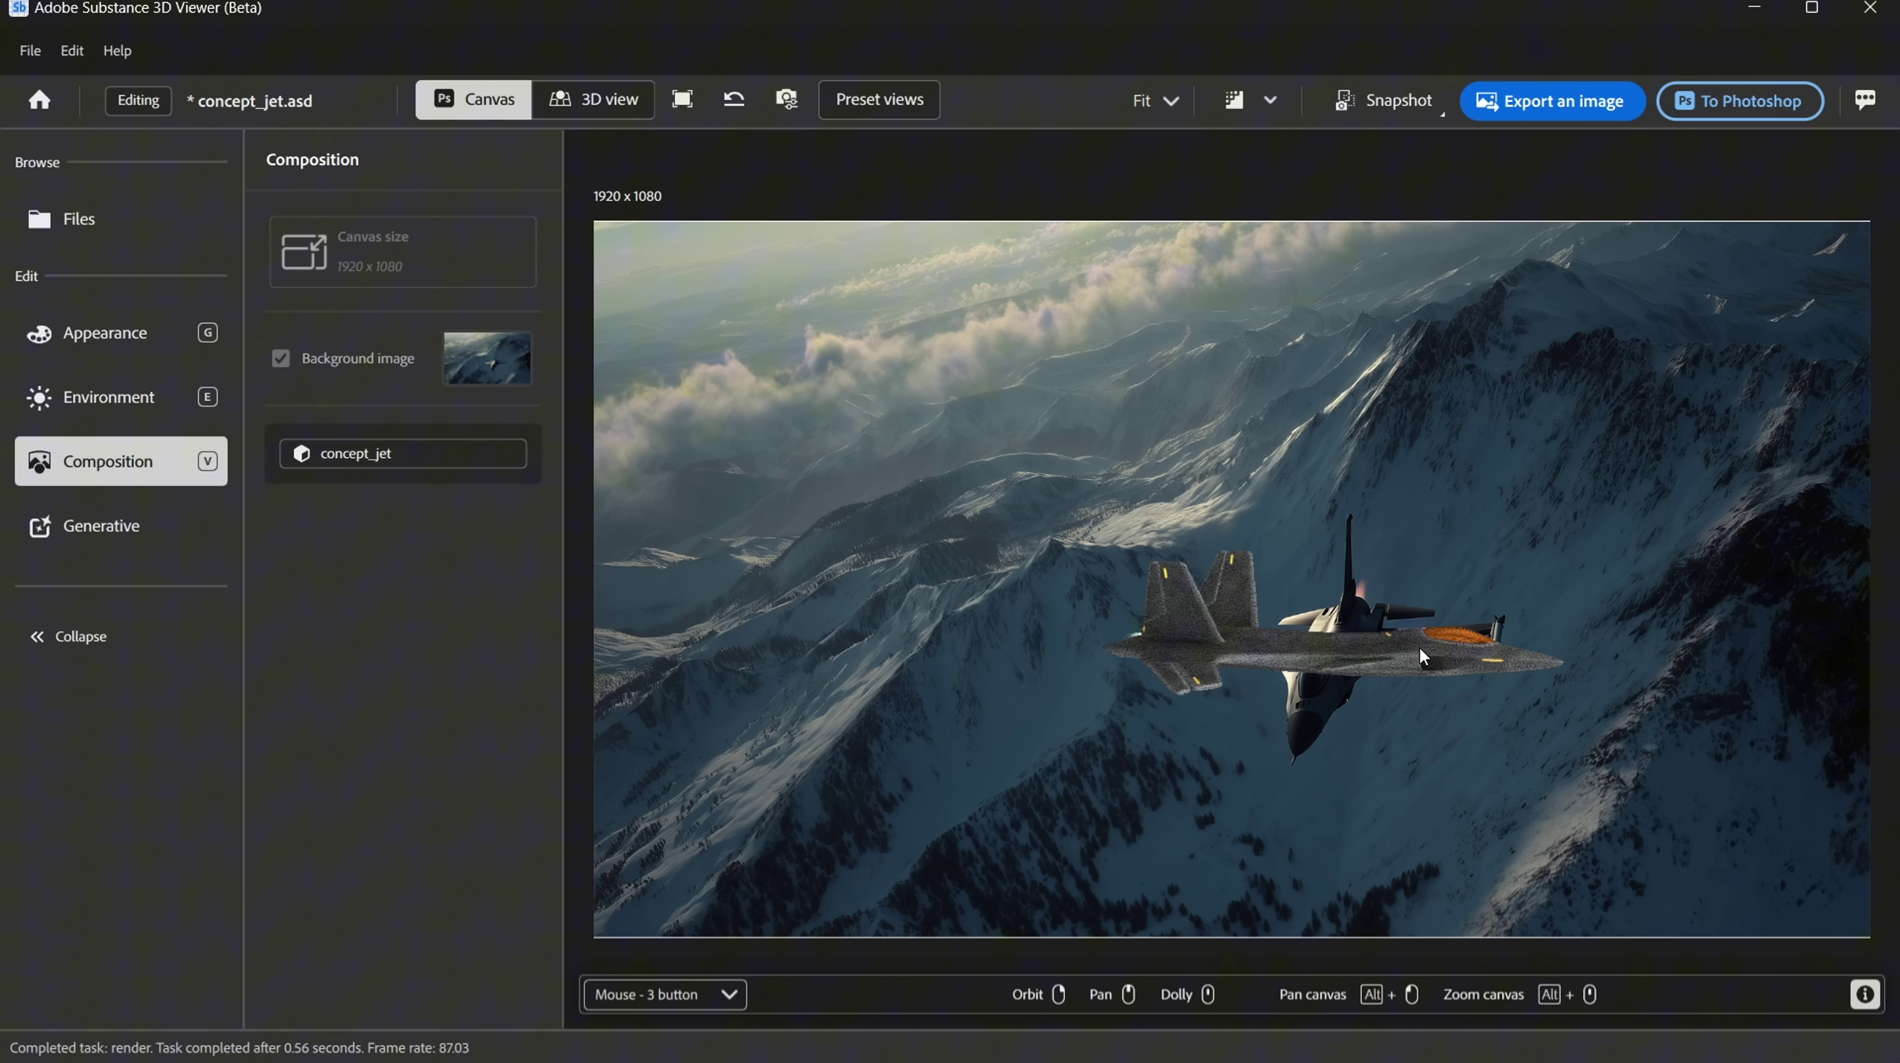
{"action": "left_click_drag", "start_coordinate": [1419, 647], "coordinate": [1646, 719]}
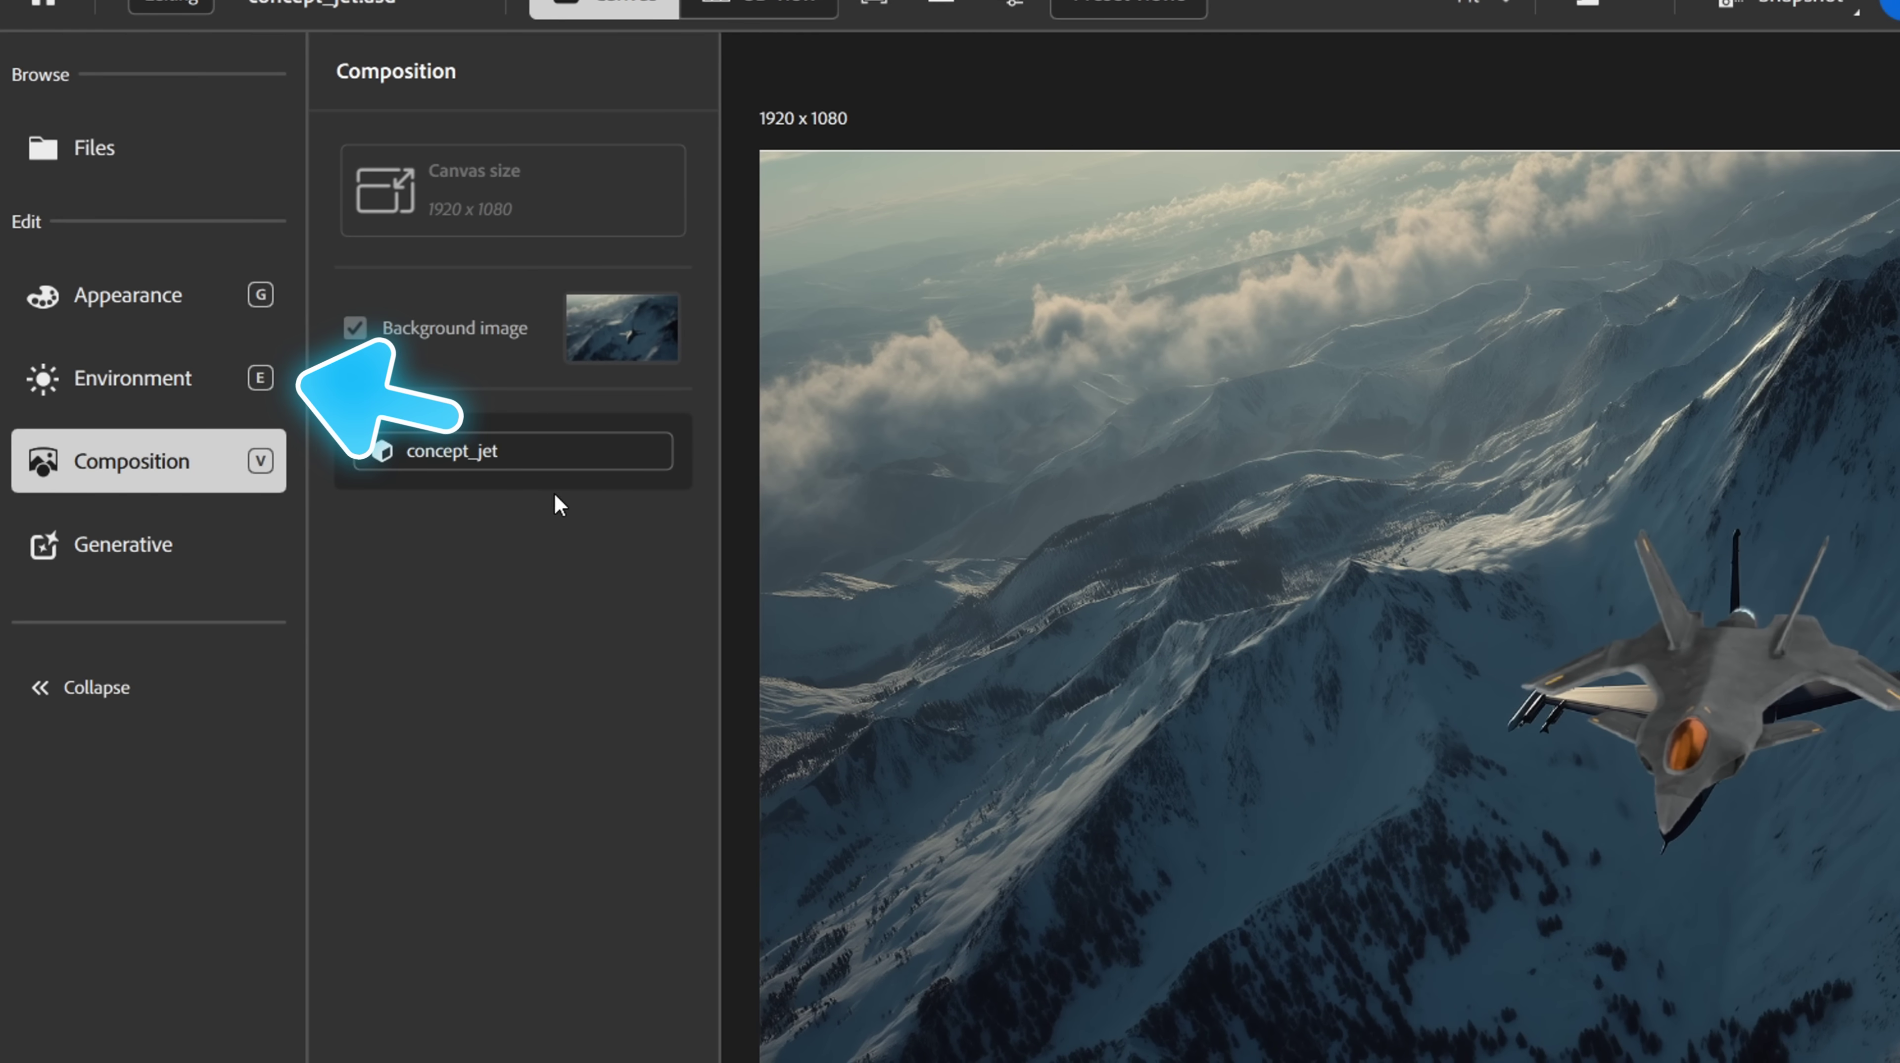
{"action": "left_click", "coordinate": [180, 376]}
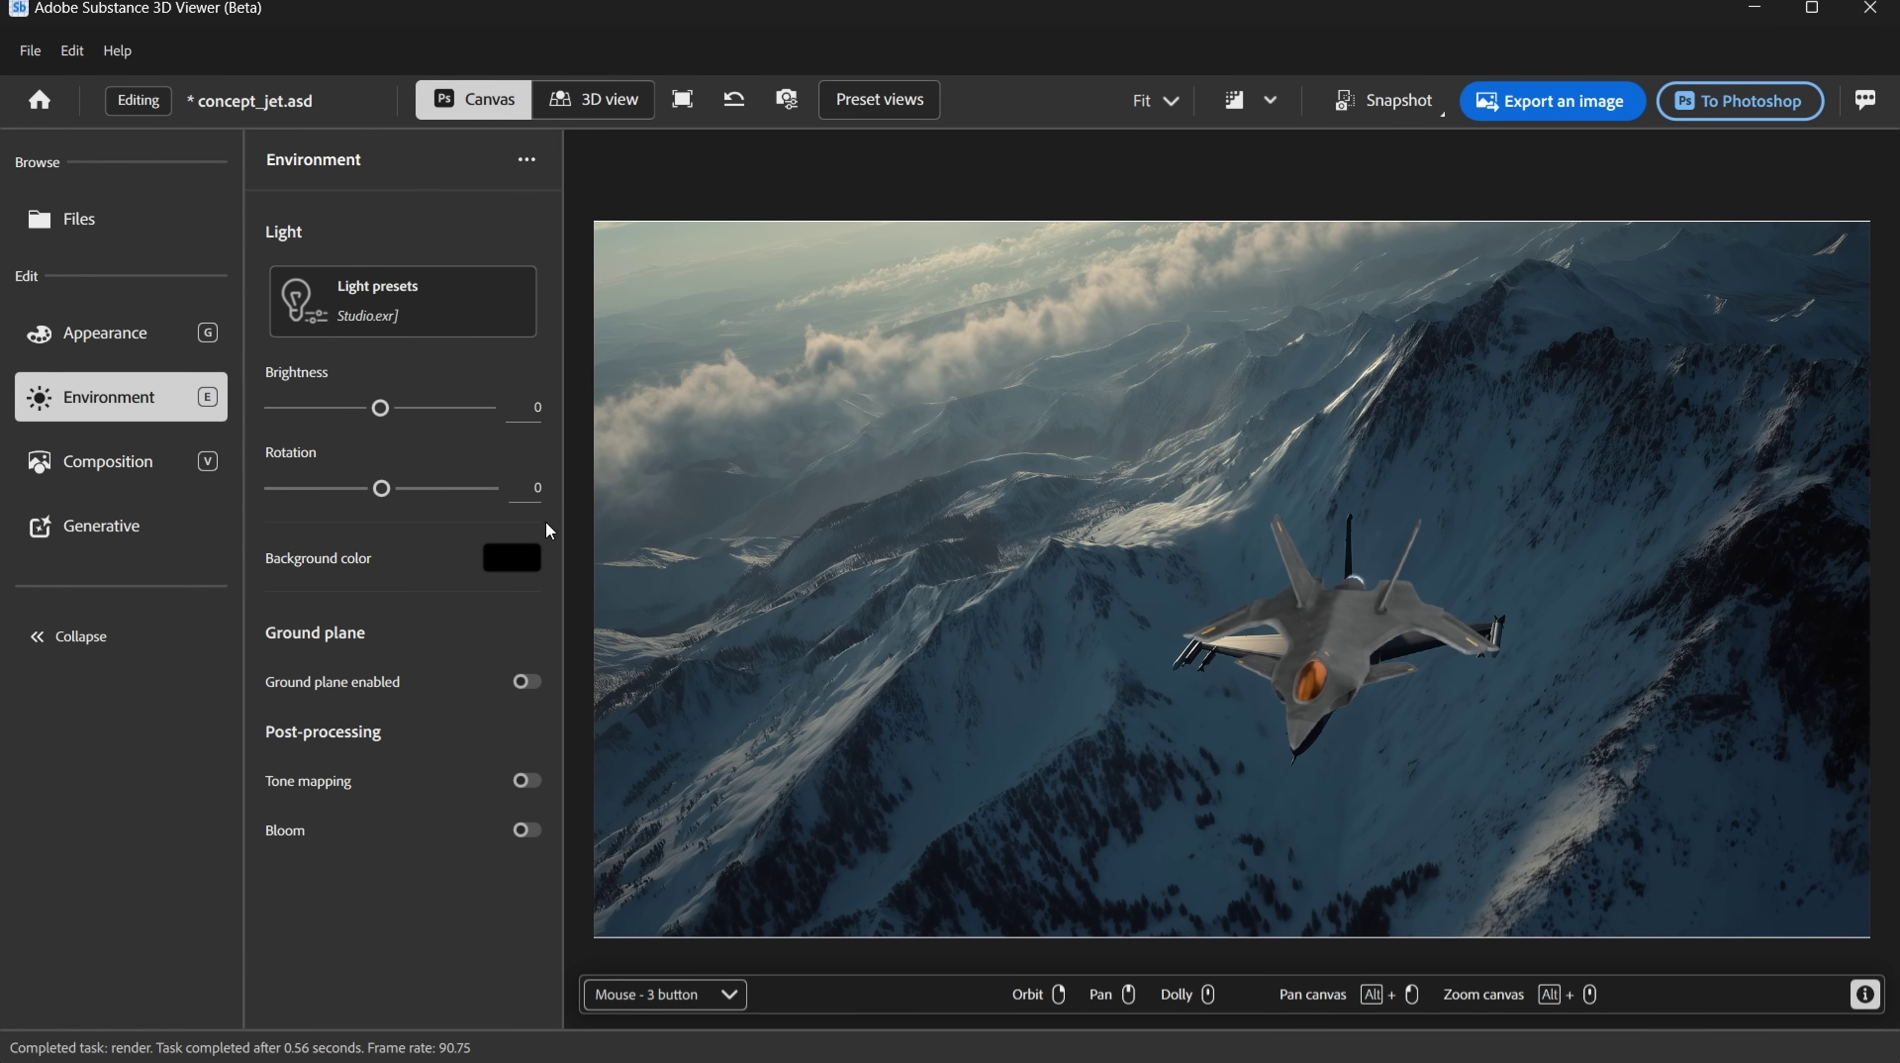
Try the Exterior, Studio and Atelier light presets on the car and perfume bottle models, rotating the environment light
{"action": "left_click", "coordinate": [428, 316]}
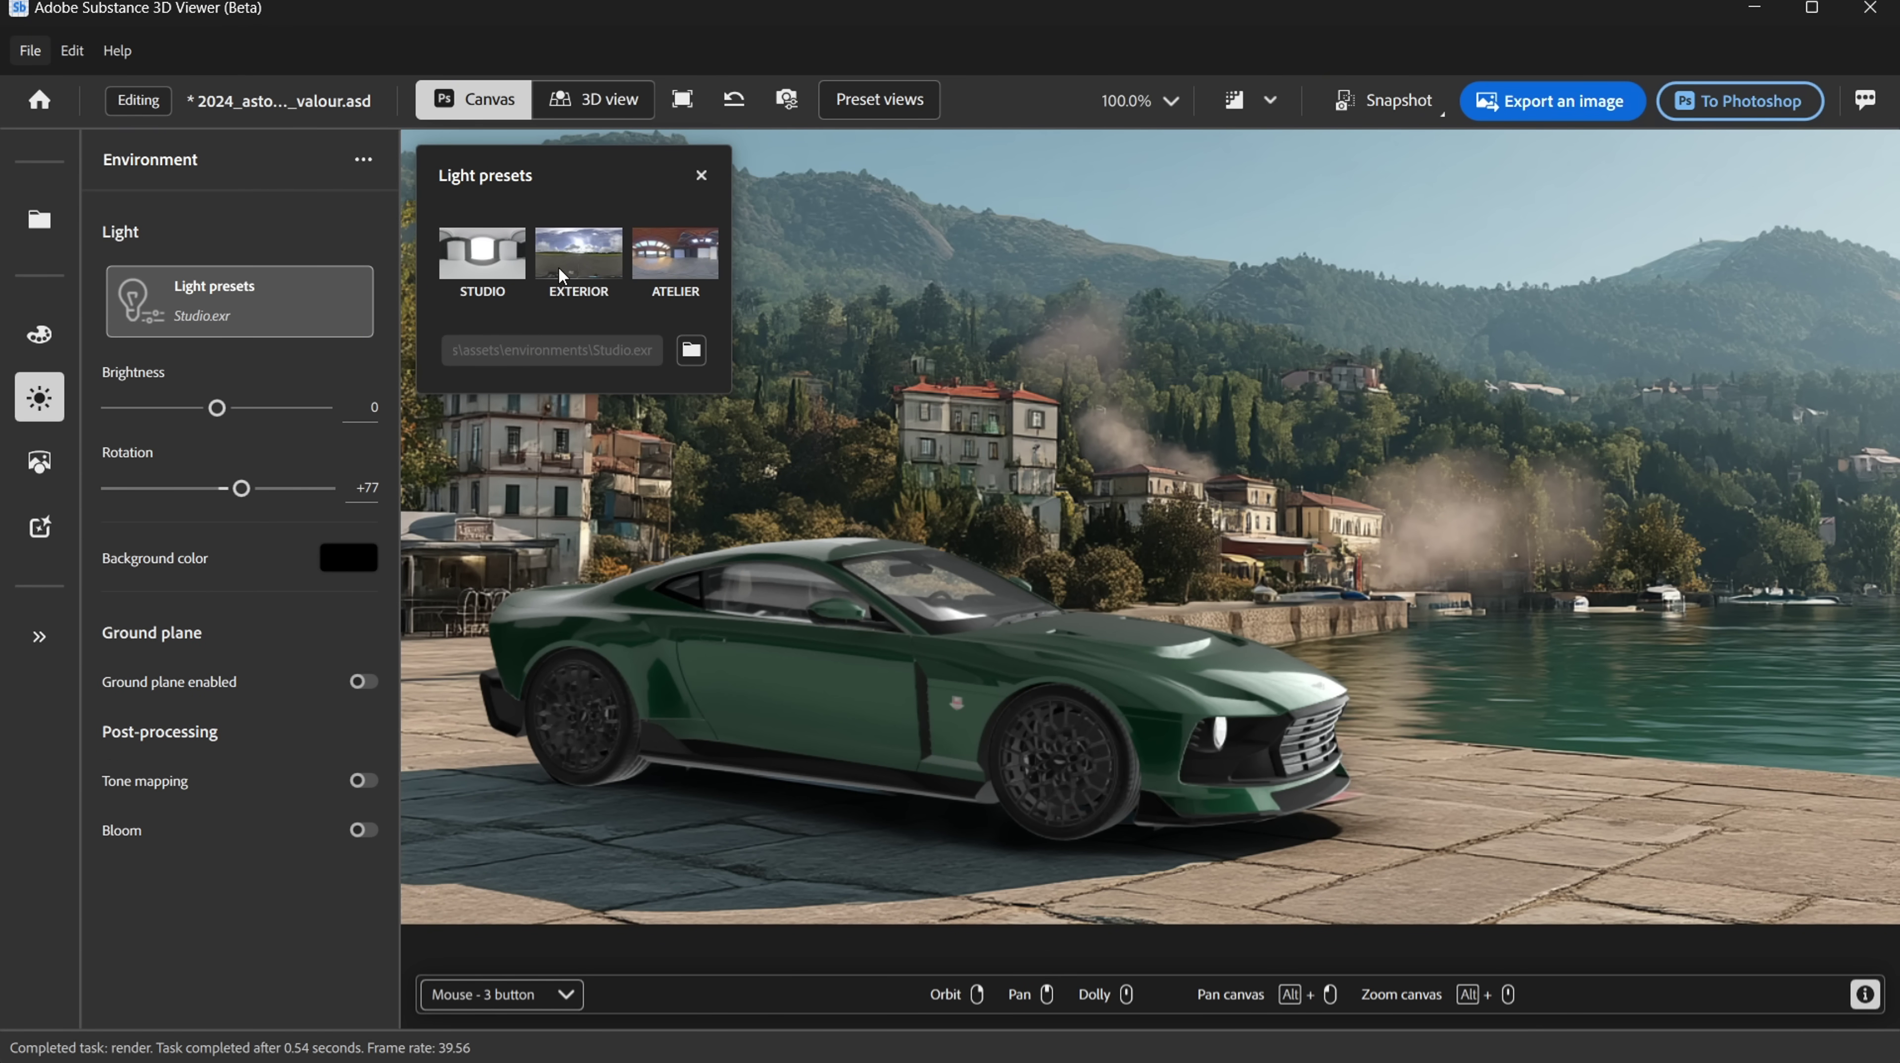
{"action": "left_click", "coordinate": [571, 254]}
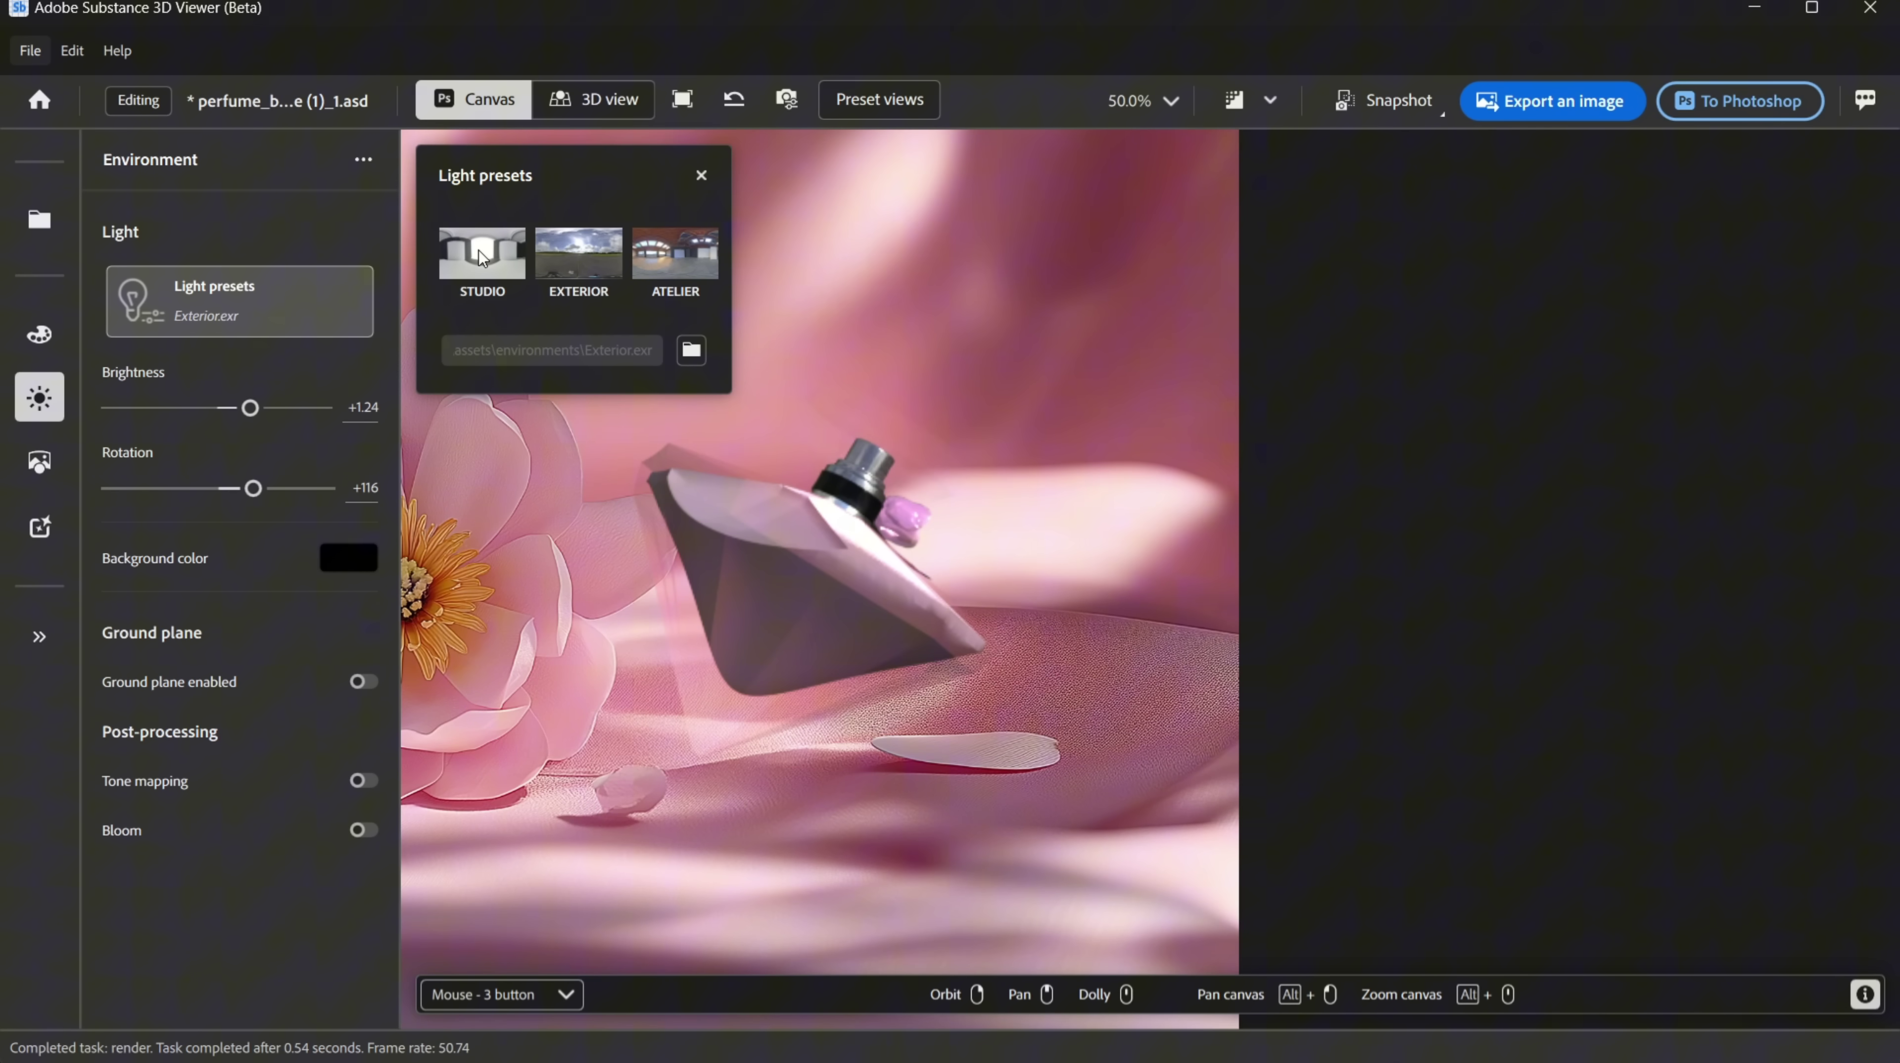
{"action": "left_click", "coordinate": [479, 251]}
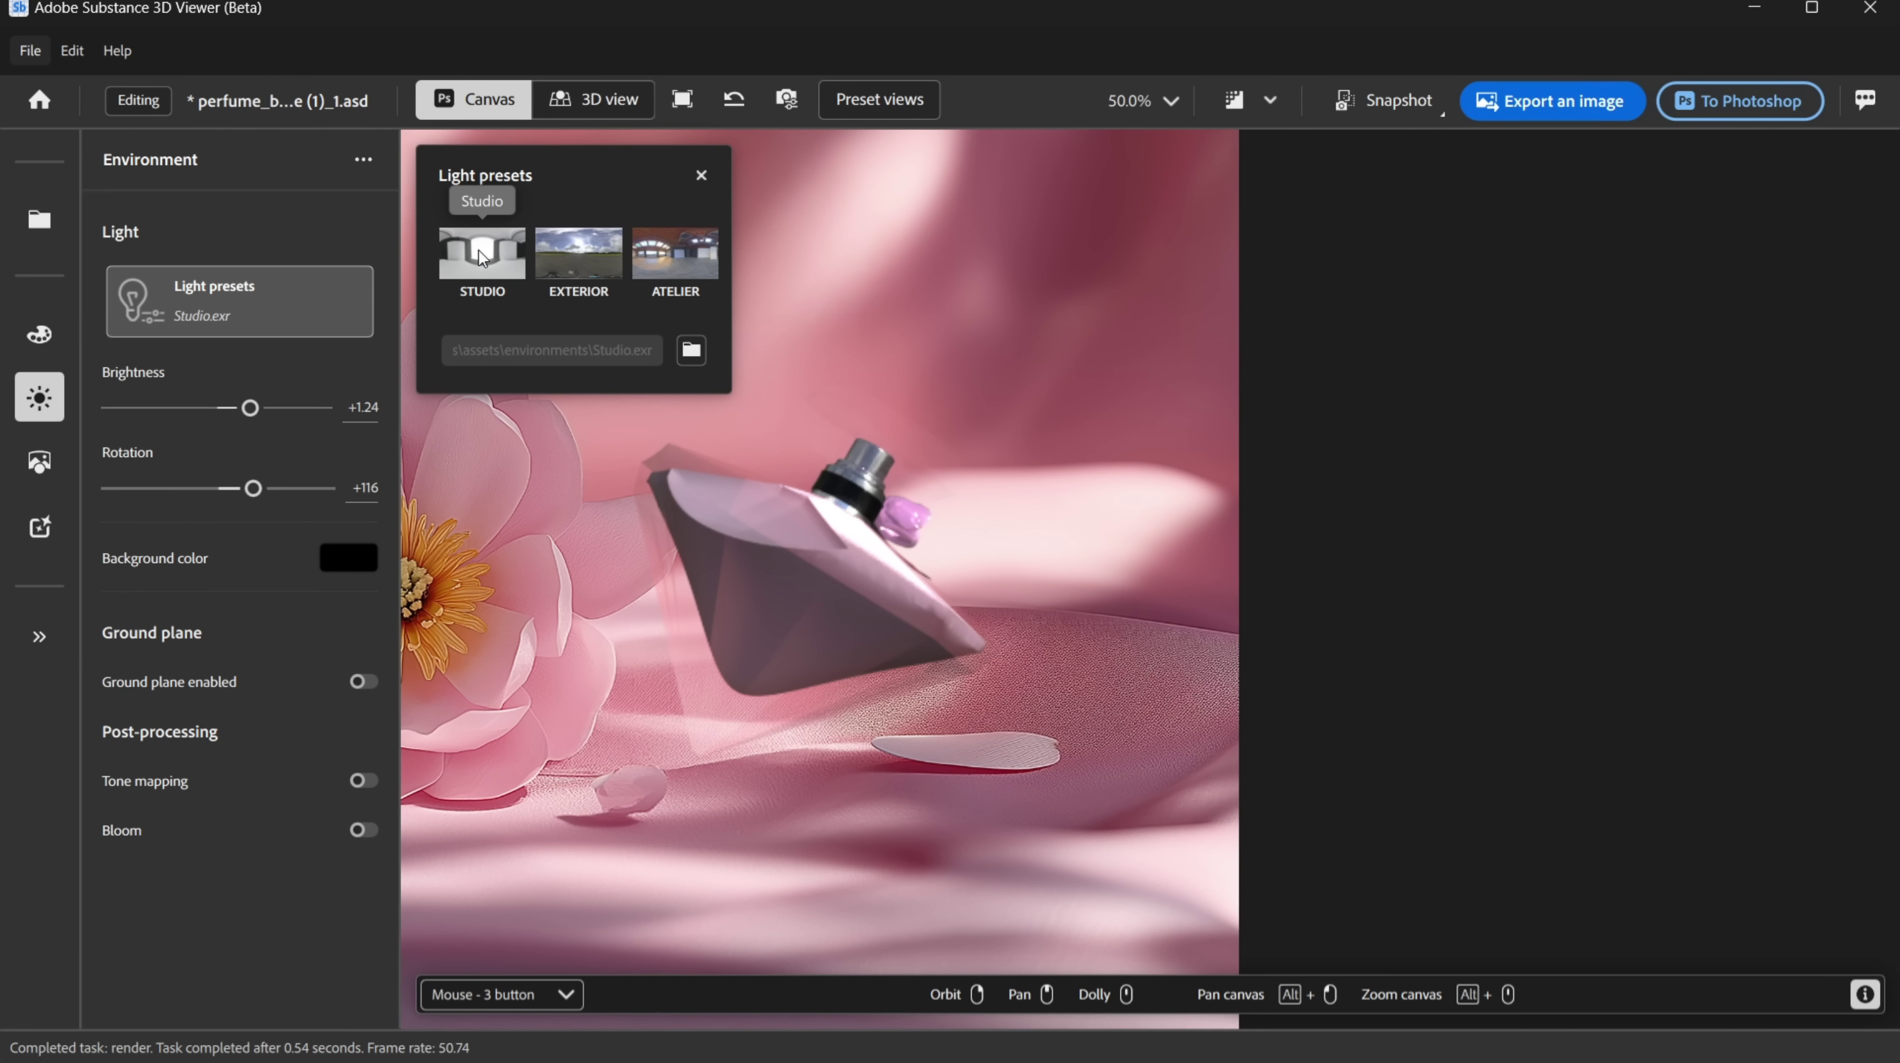
{"action": "left_click_drag", "start_coordinate": [253, 488], "coordinate": [198, 495]}
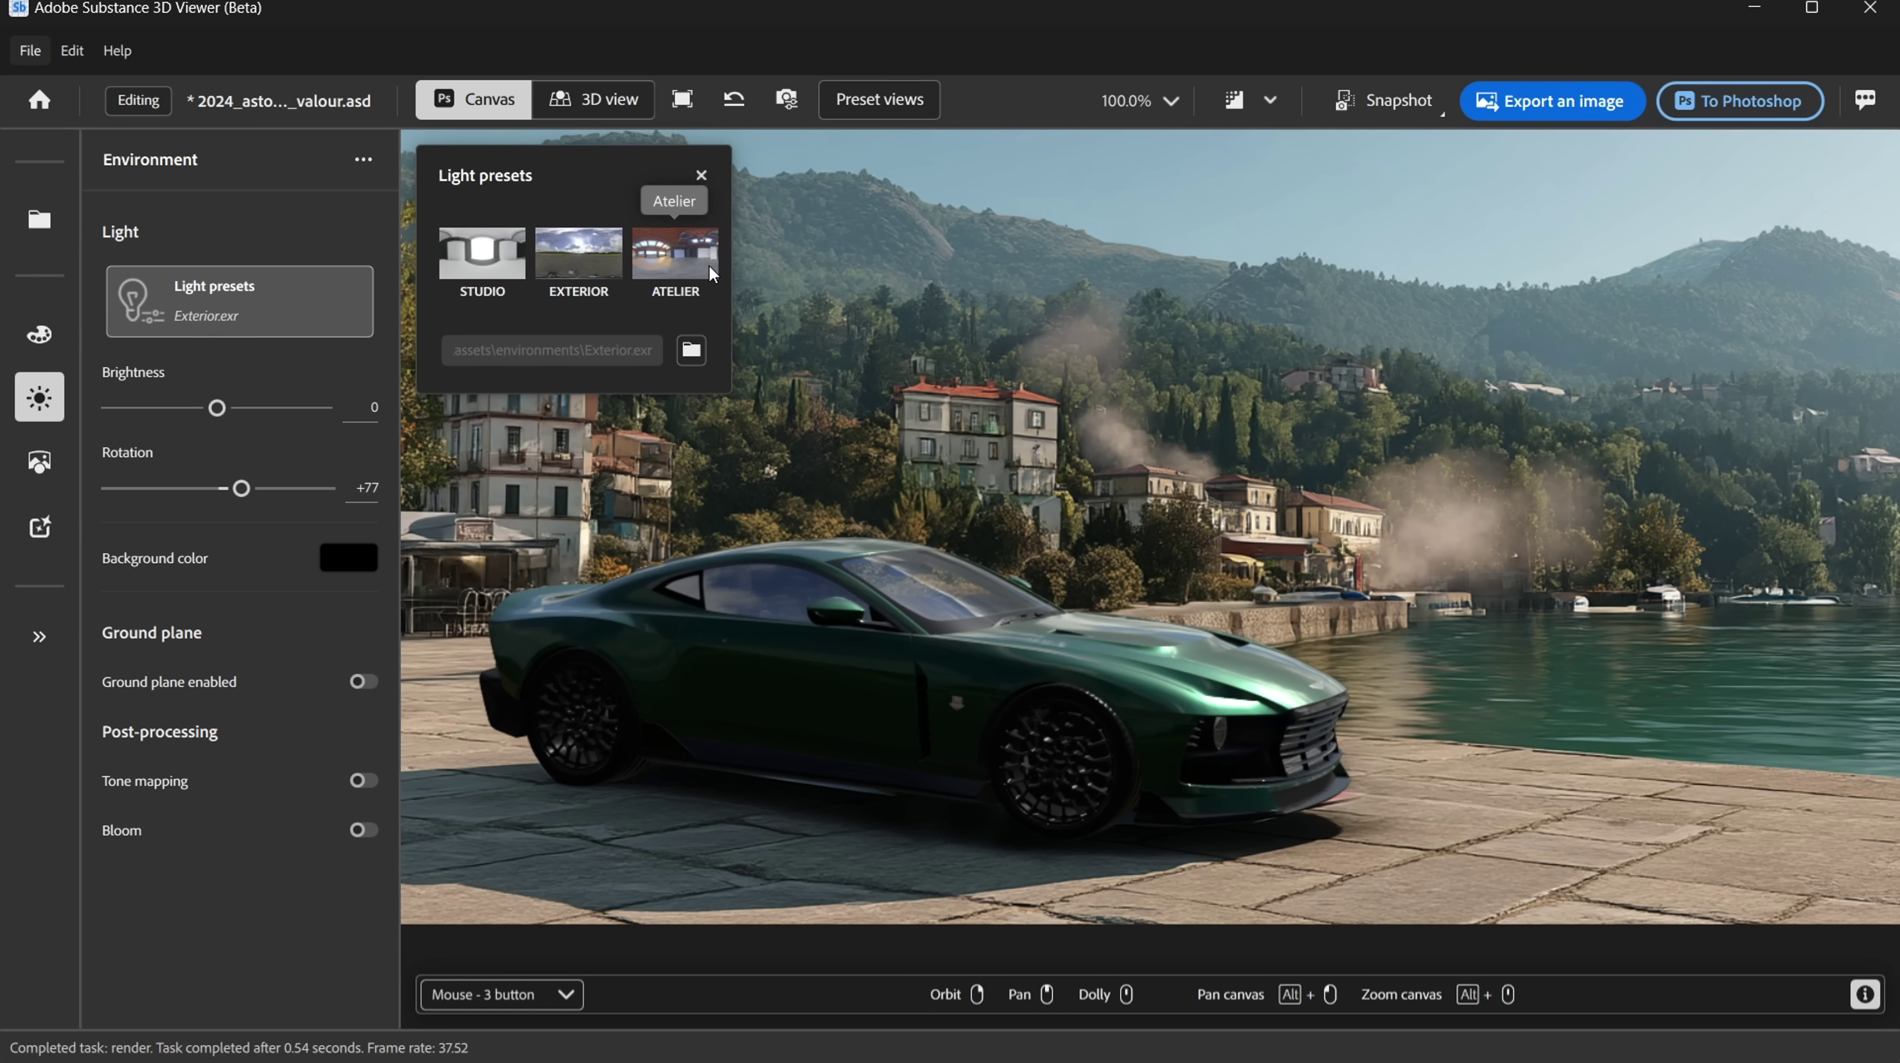
{"action": "left_click", "coordinate": [708, 266]}
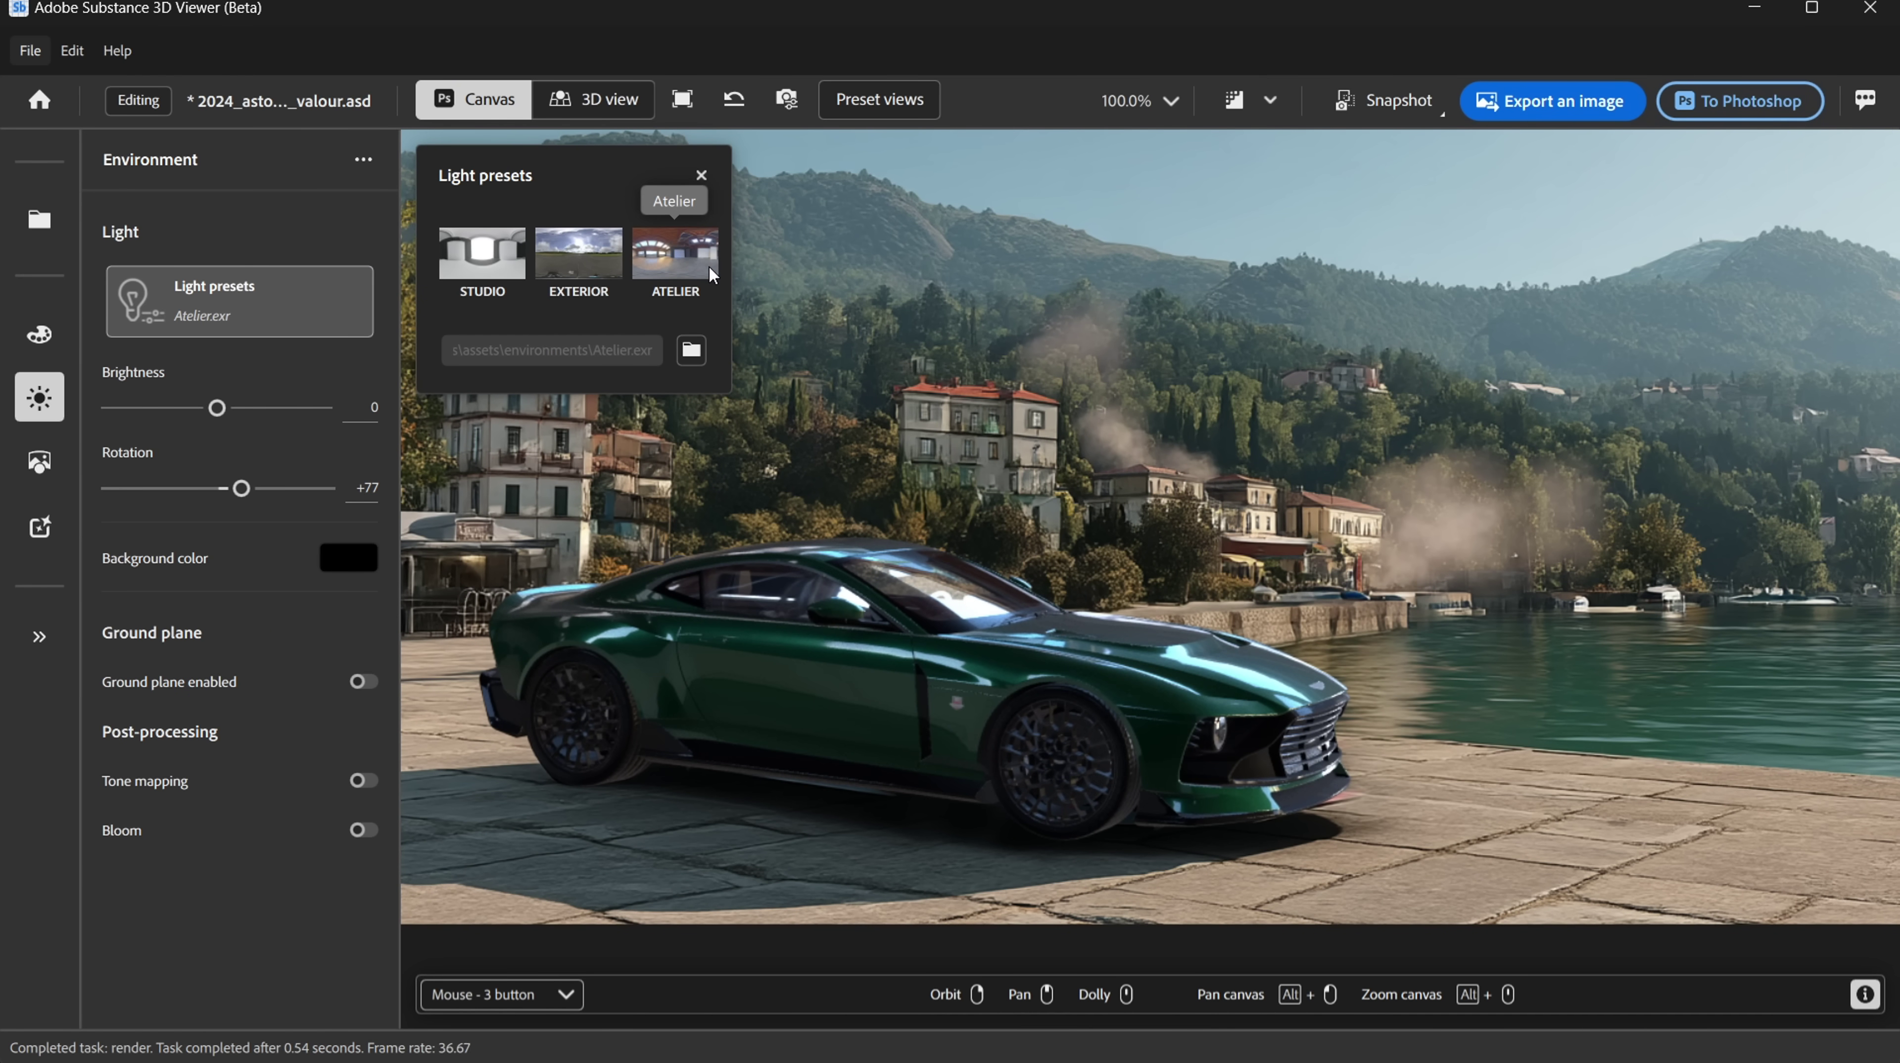
{"action": "left_click_drag", "start_coordinate": [230, 488], "coordinate": [304, 513]}
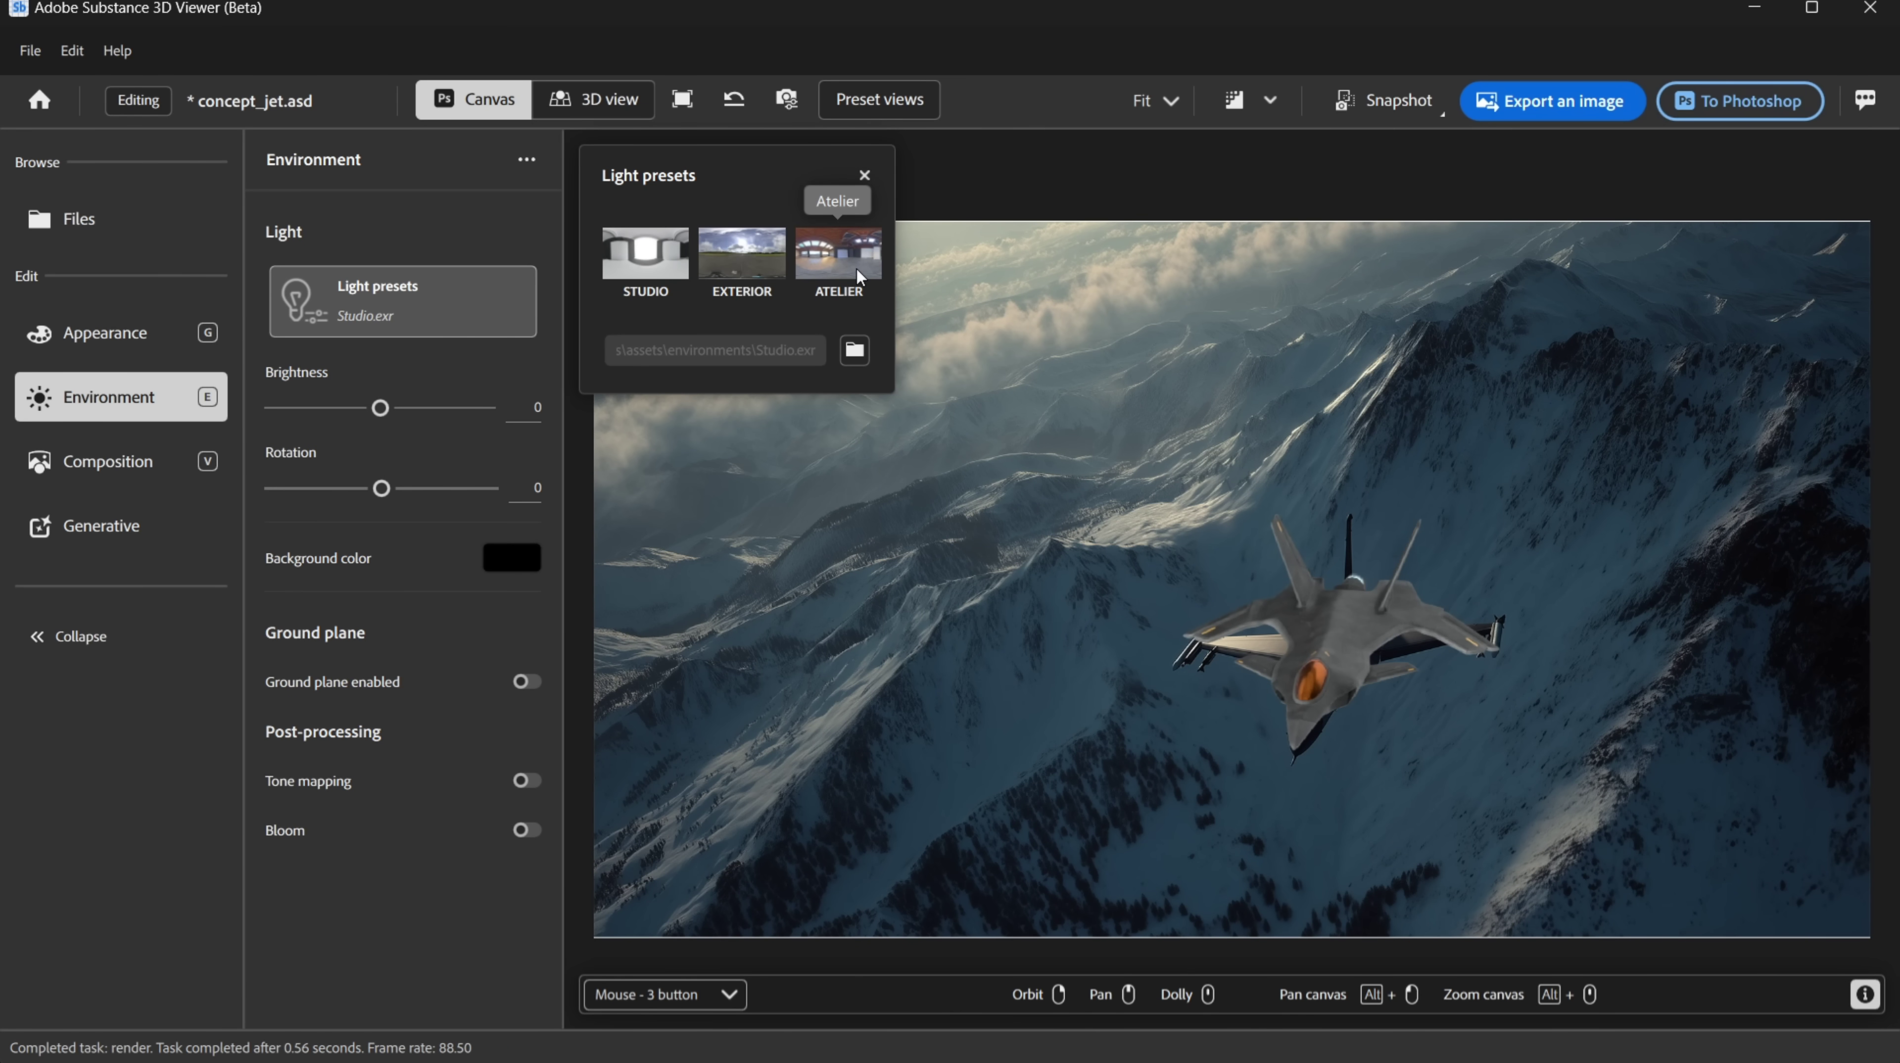
Light the jet with the Atelier preset rotated to match the mountain lighting, and send the update to Photoshop
{"action": "left_click", "coordinate": [857, 267]}
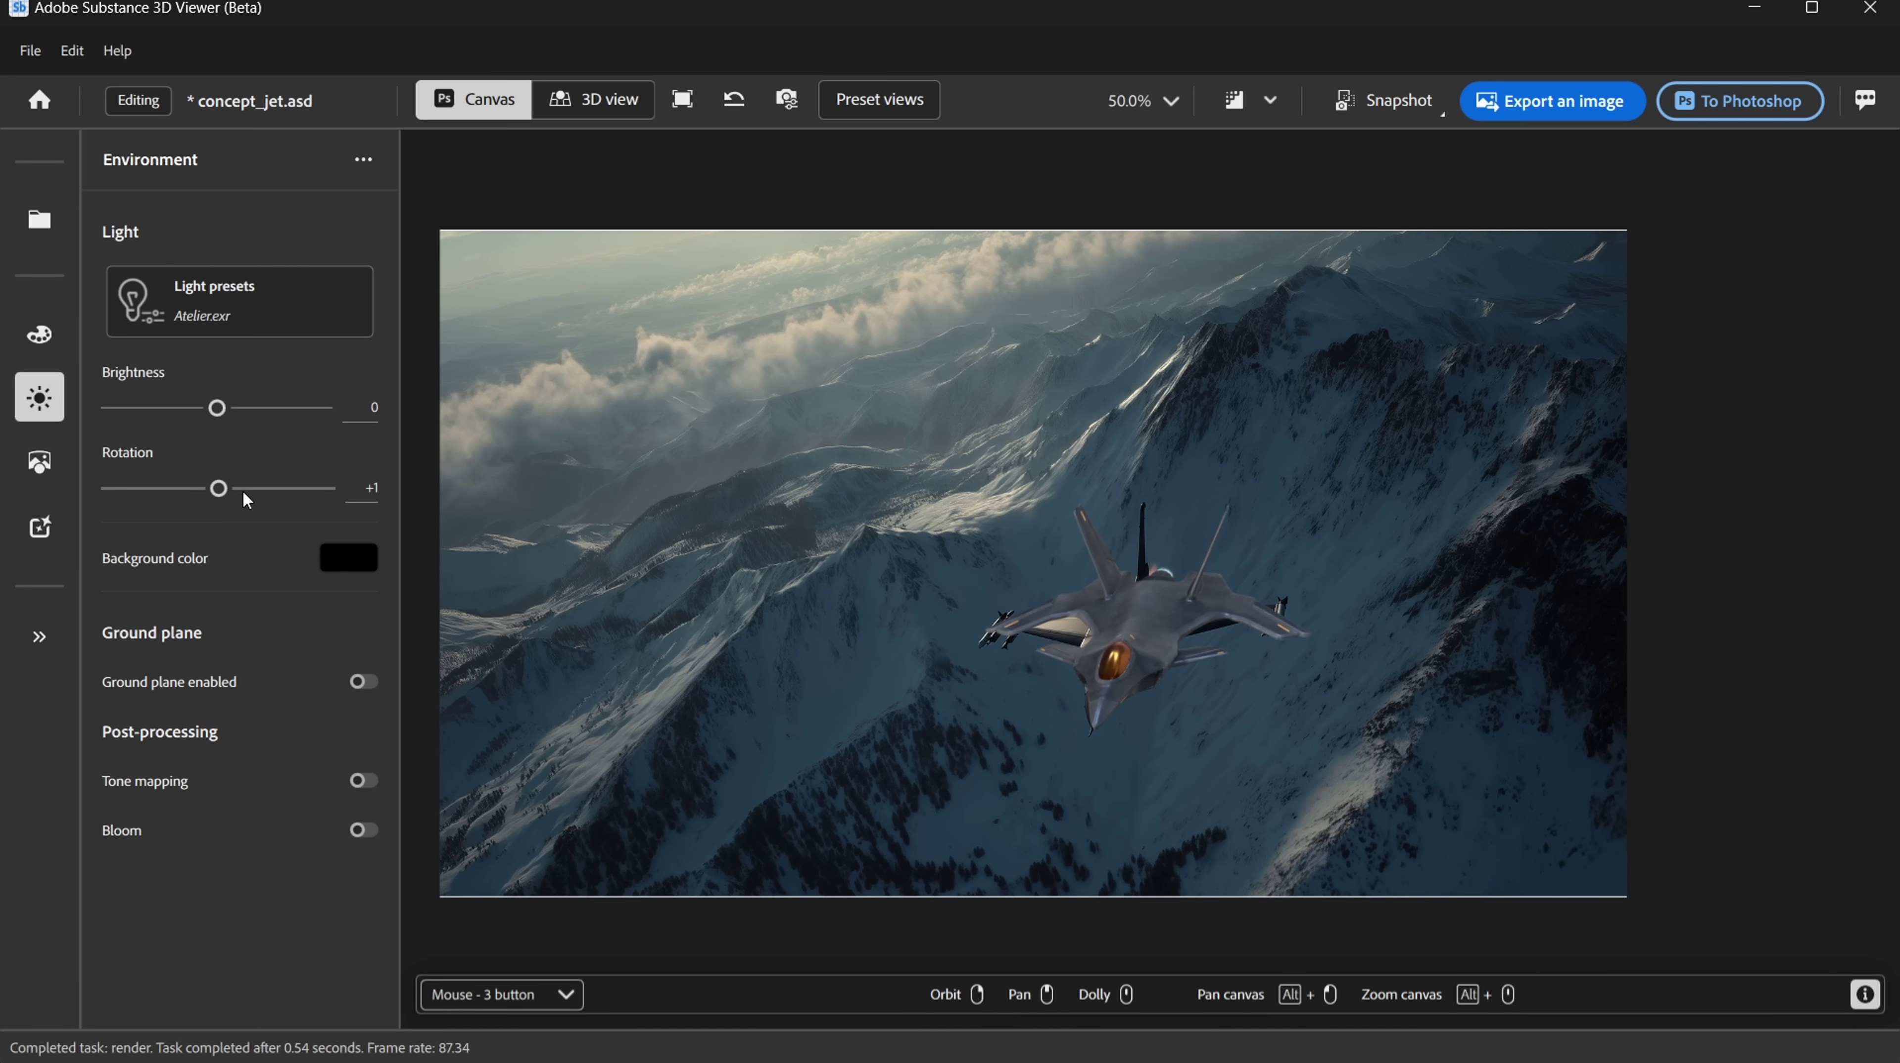
{"action": "left_click_drag", "start_coordinate": [225, 490], "coordinate": [187, 515]}
{"action": "key", "text": "ctrl+0"}
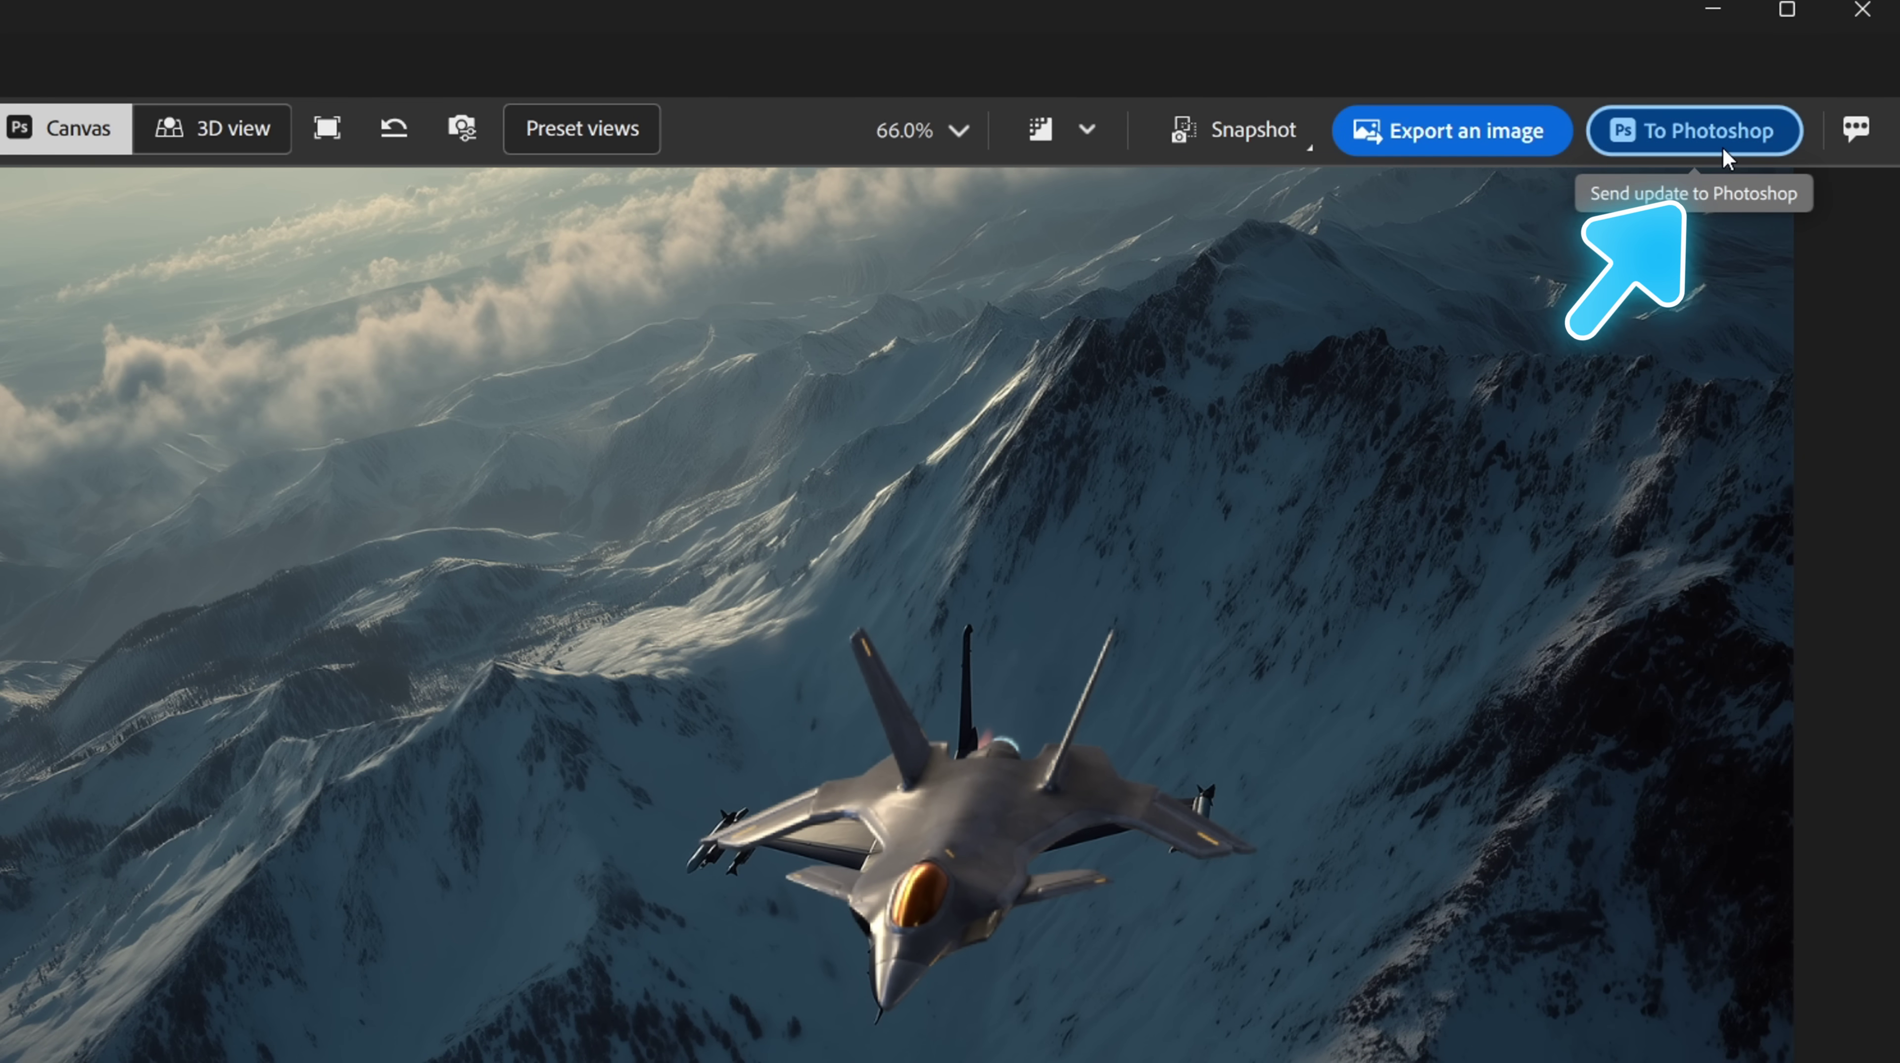
{"action": "left_click", "coordinate": [1723, 146]}
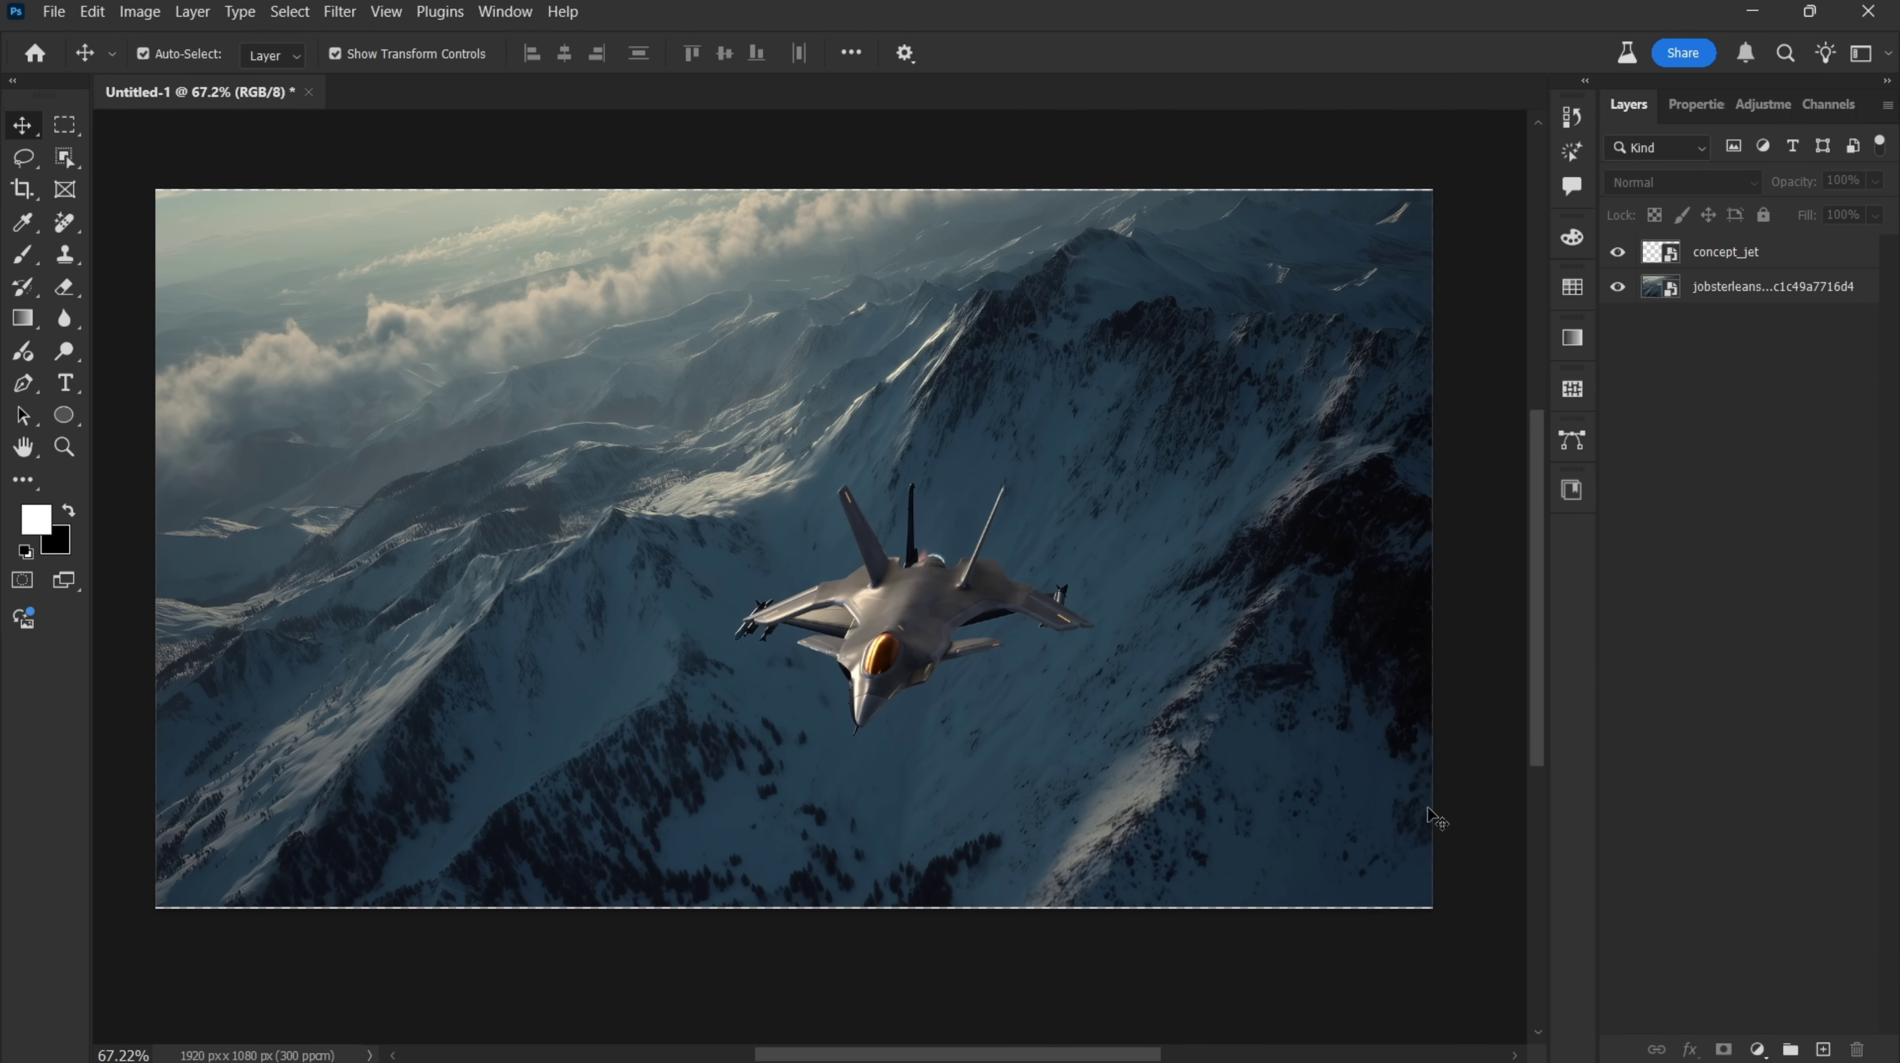
Hide the concept_jet layer, lasso the F-16 in the background and erase it with Generative Fill using the prompt "remove"
{"action": "left_click", "coordinate": [1618, 251]}
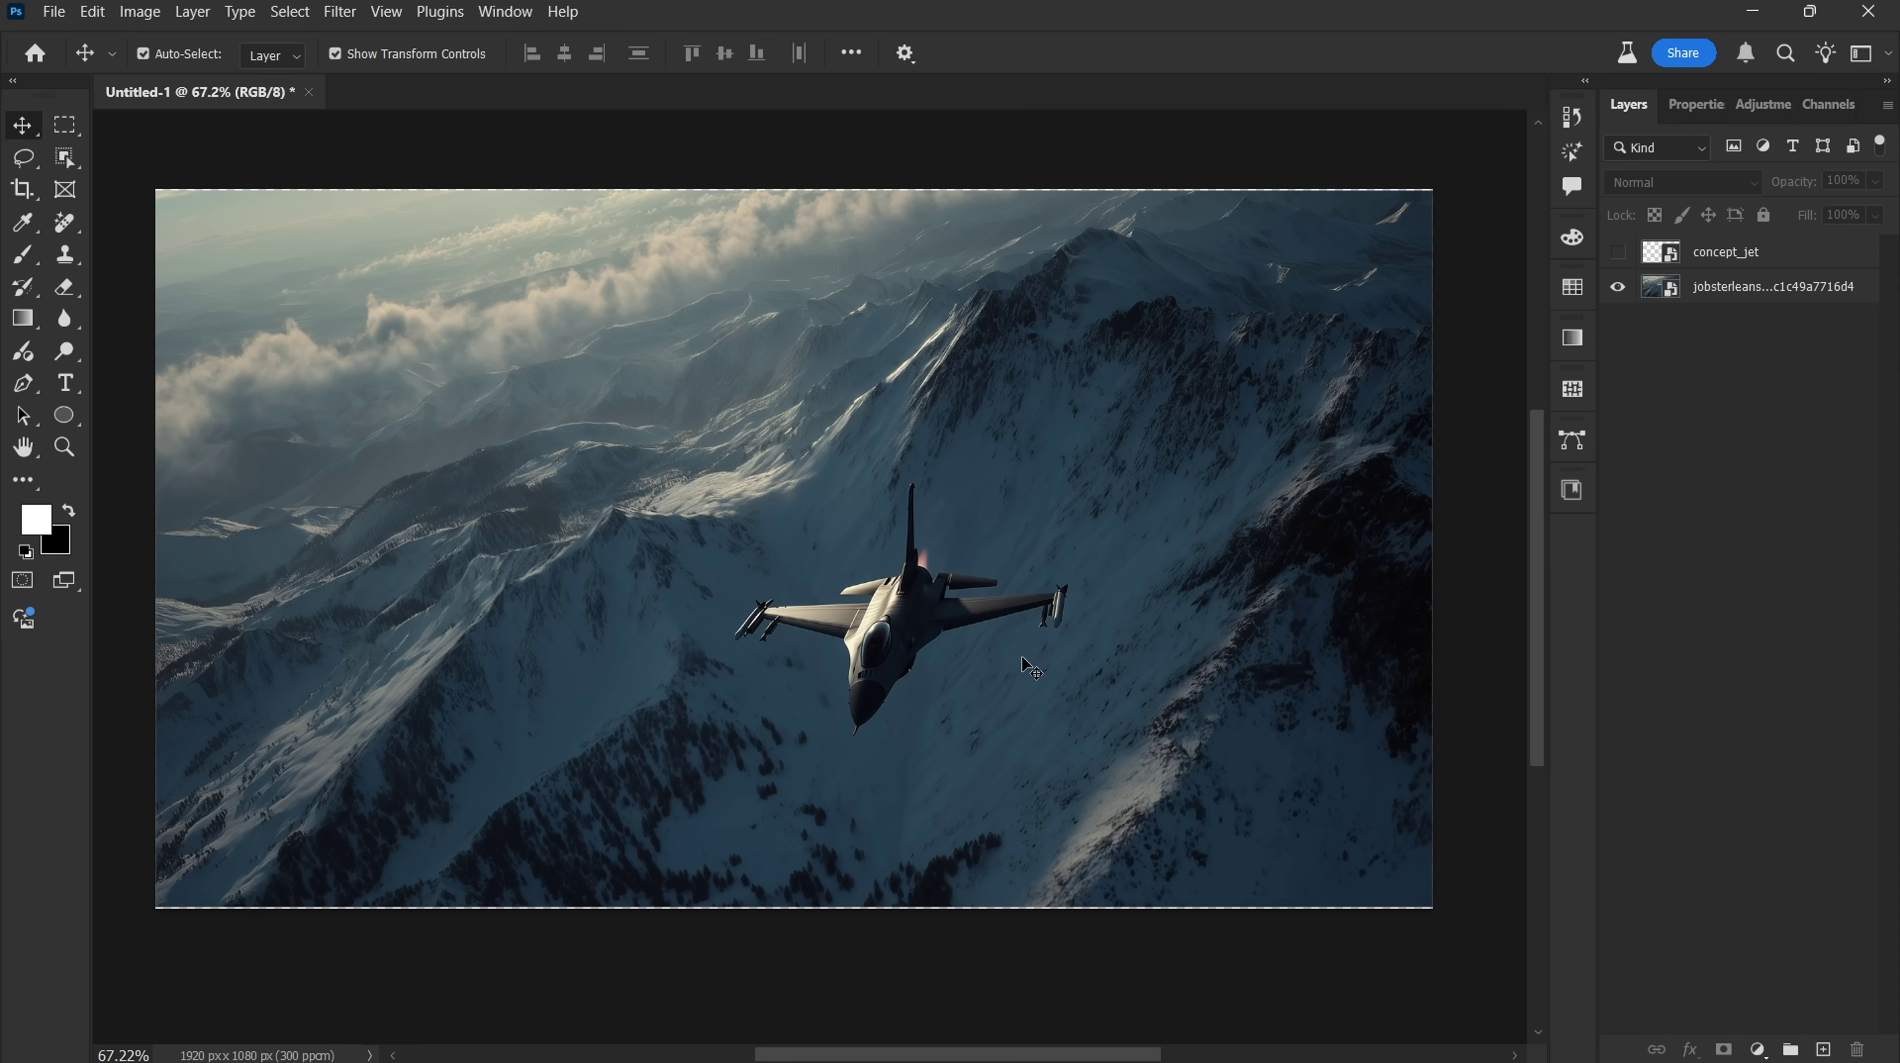
{"action": "key", "text": "l"}
{"action": "mouse_move", "coordinate": [826, 666]}
{"action": "left_mouse_down"}
{"action": "mouse_move", "coordinate": [844, 737]}
{"action": "mouse_move", "coordinate": [923, 665]}
{"action": "mouse_move", "coordinate": [1068, 624]}
{"action": "mouse_move", "coordinate": [1019, 574]}
{"action": "mouse_move", "coordinate": [939, 546]}
{"action": "mouse_move", "coordinate": [894, 488]}
{"action": "mouse_move", "coordinate": [782, 591]}
{"action": "mouse_move", "coordinate": [781, 655]}
{"action": "mouse_move", "coordinate": [826, 666]}
{"action": "left_mouse_up"}
{"action": "left_click", "coordinate": [670, 771]}
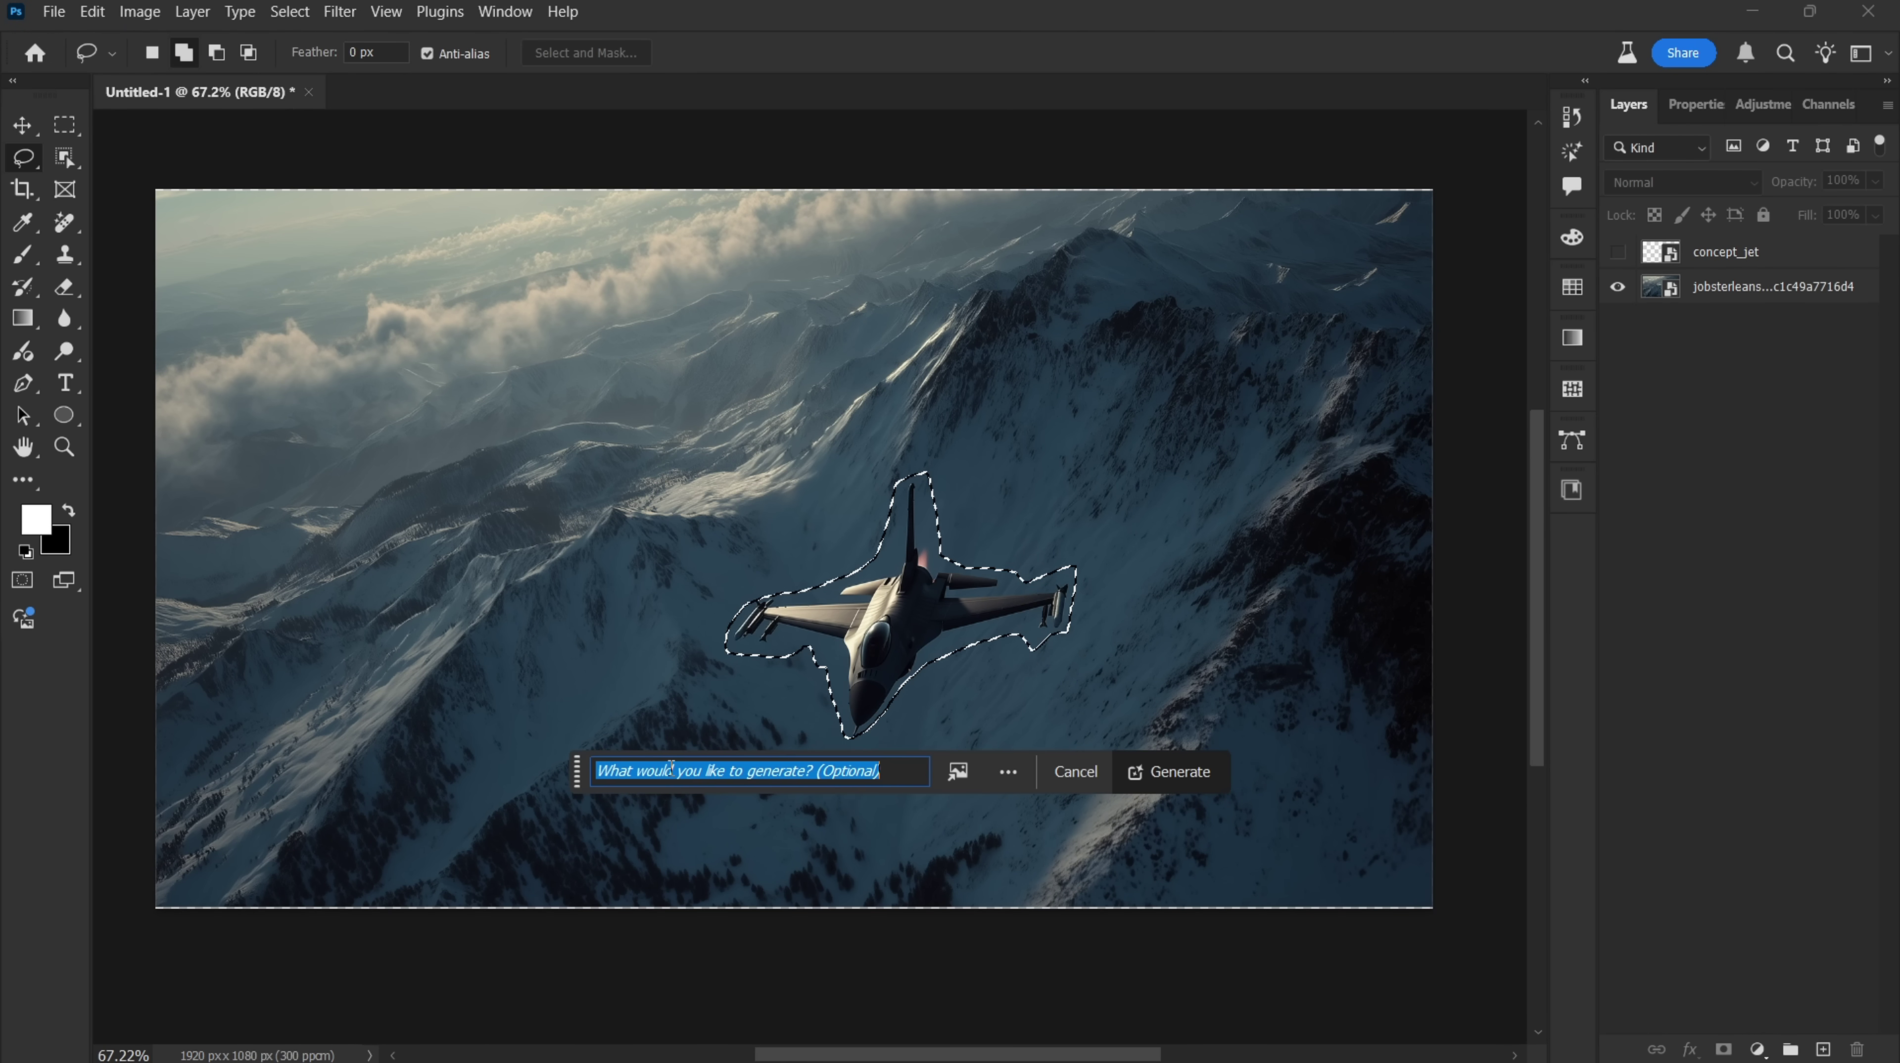
{"action": "type", "text": "remove"}
{"action": "key", "text": "Return"}
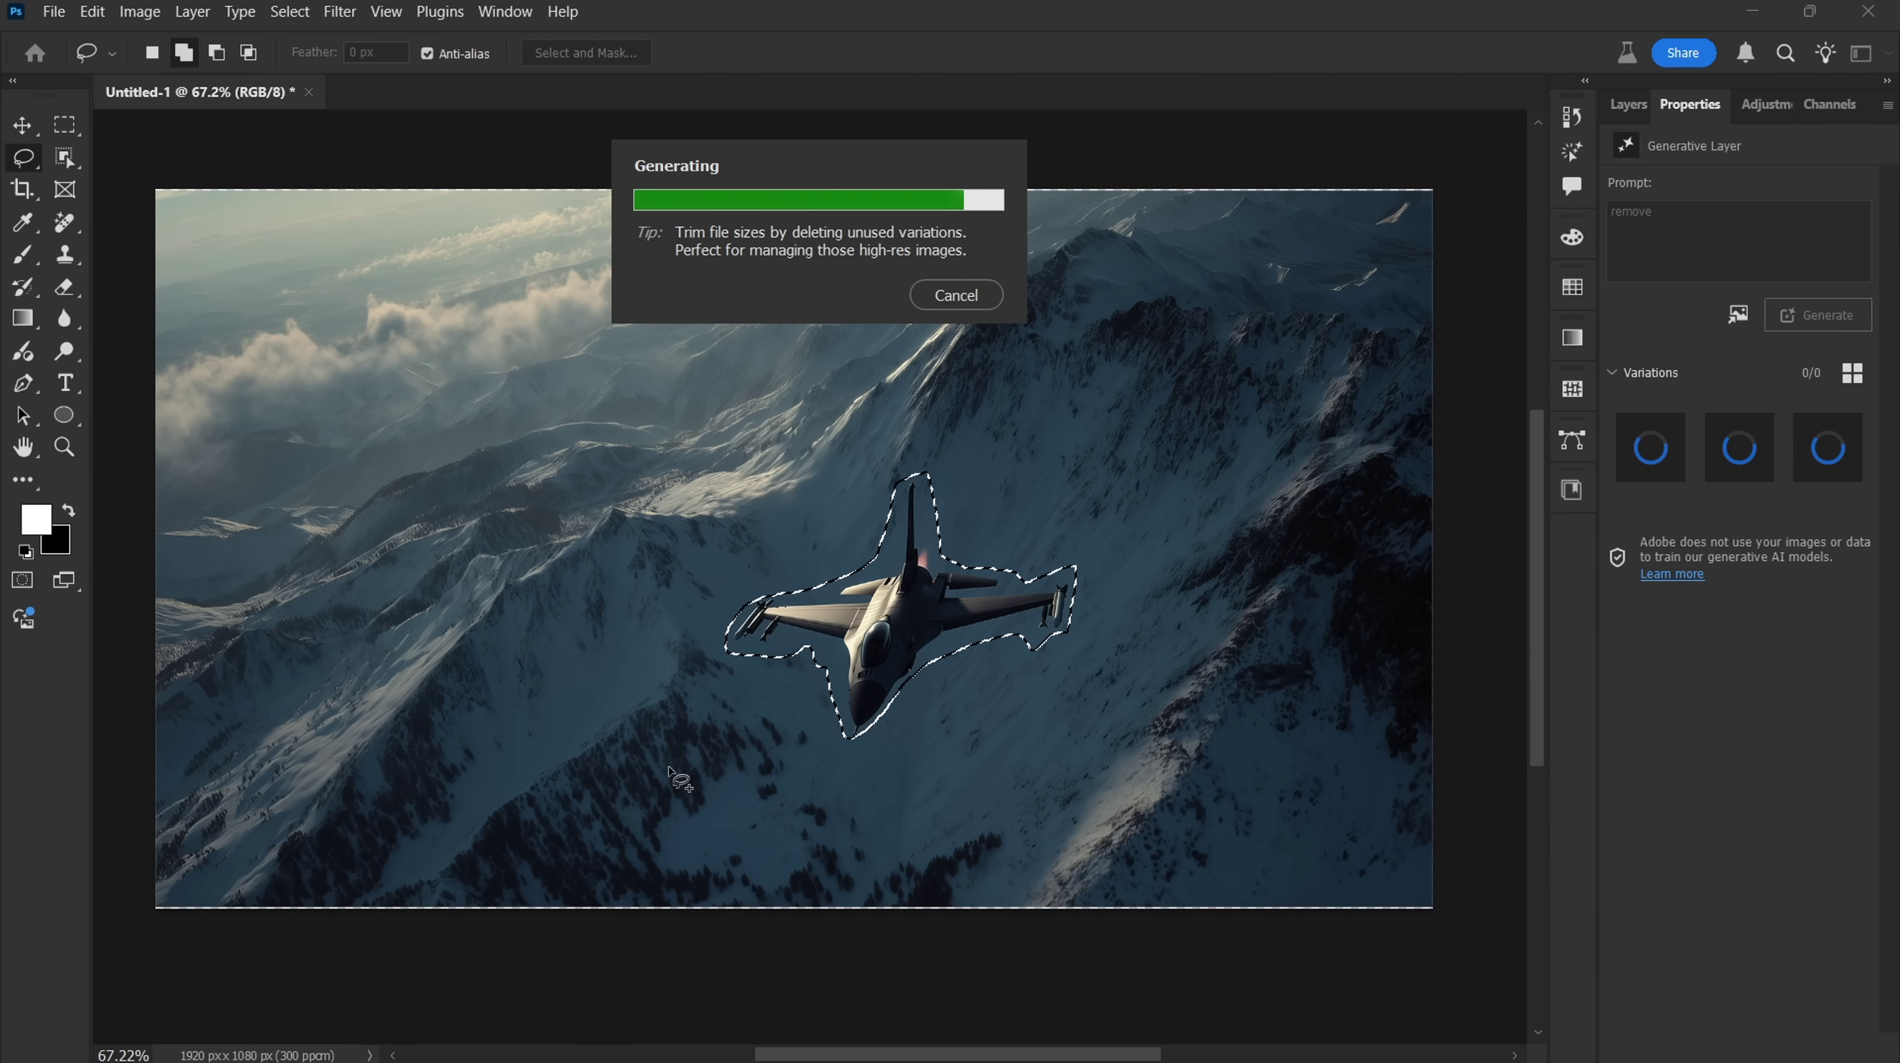
{"action": "left_click", "coordinate": [1755, 449]}
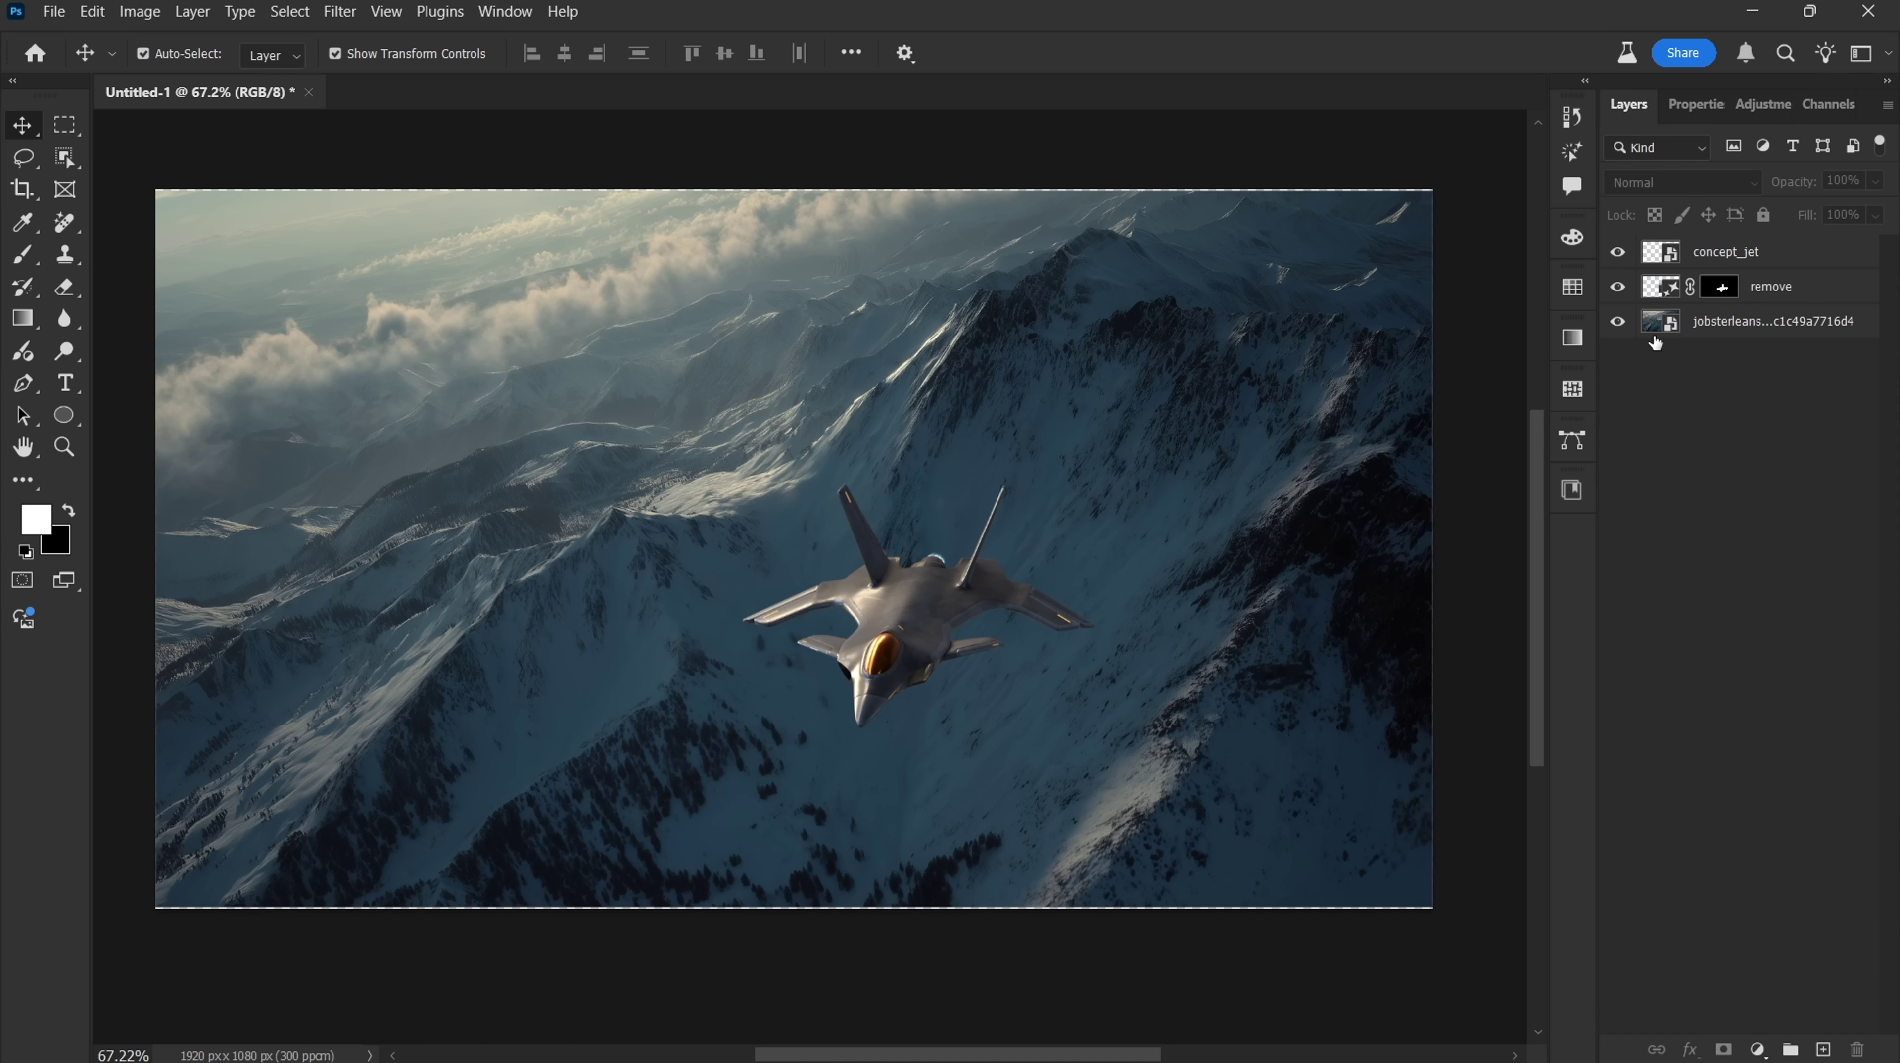
Apply a Motion Blur smart filter to the concept_jet layer at an angle of 67°
{"action": "left_click", "coordinate": [1715, 258]}
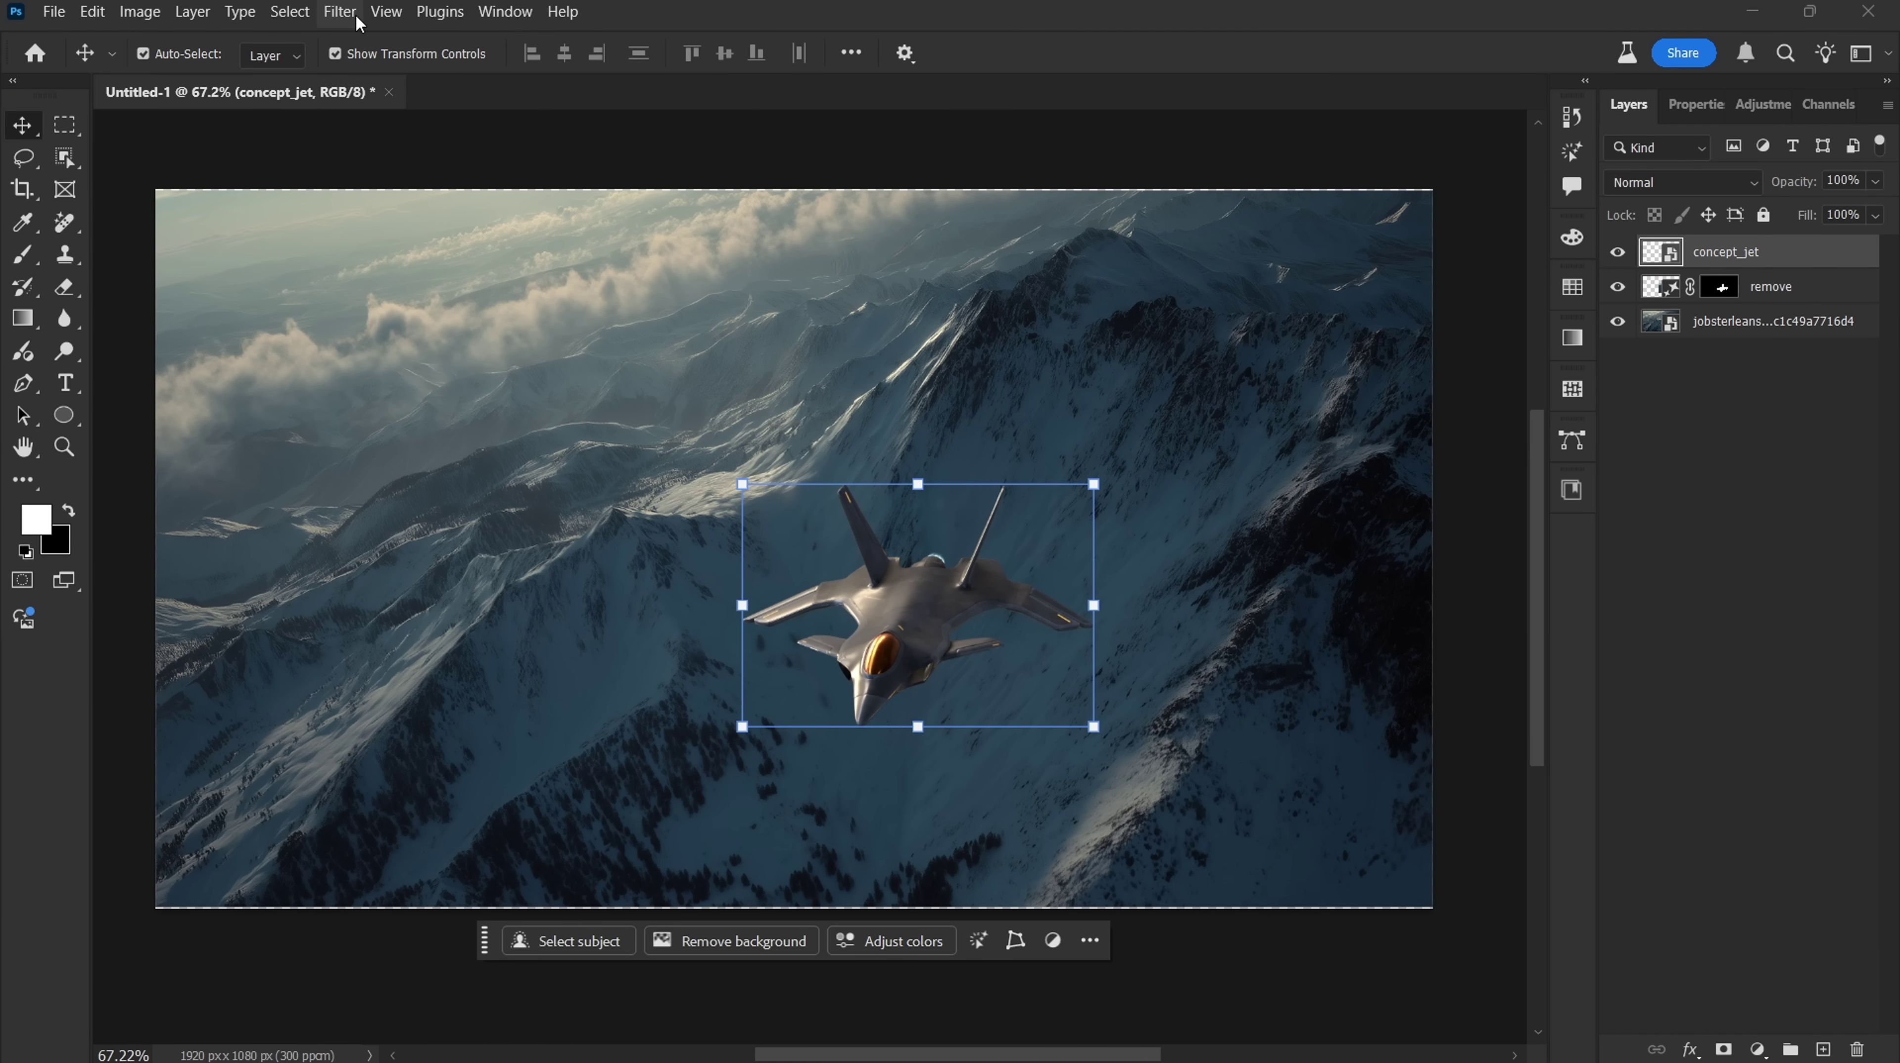
{"action": "left_click", "coordinate": [340, 11]}
{"action": "mouse_move", "coordinate": [408, 322]}
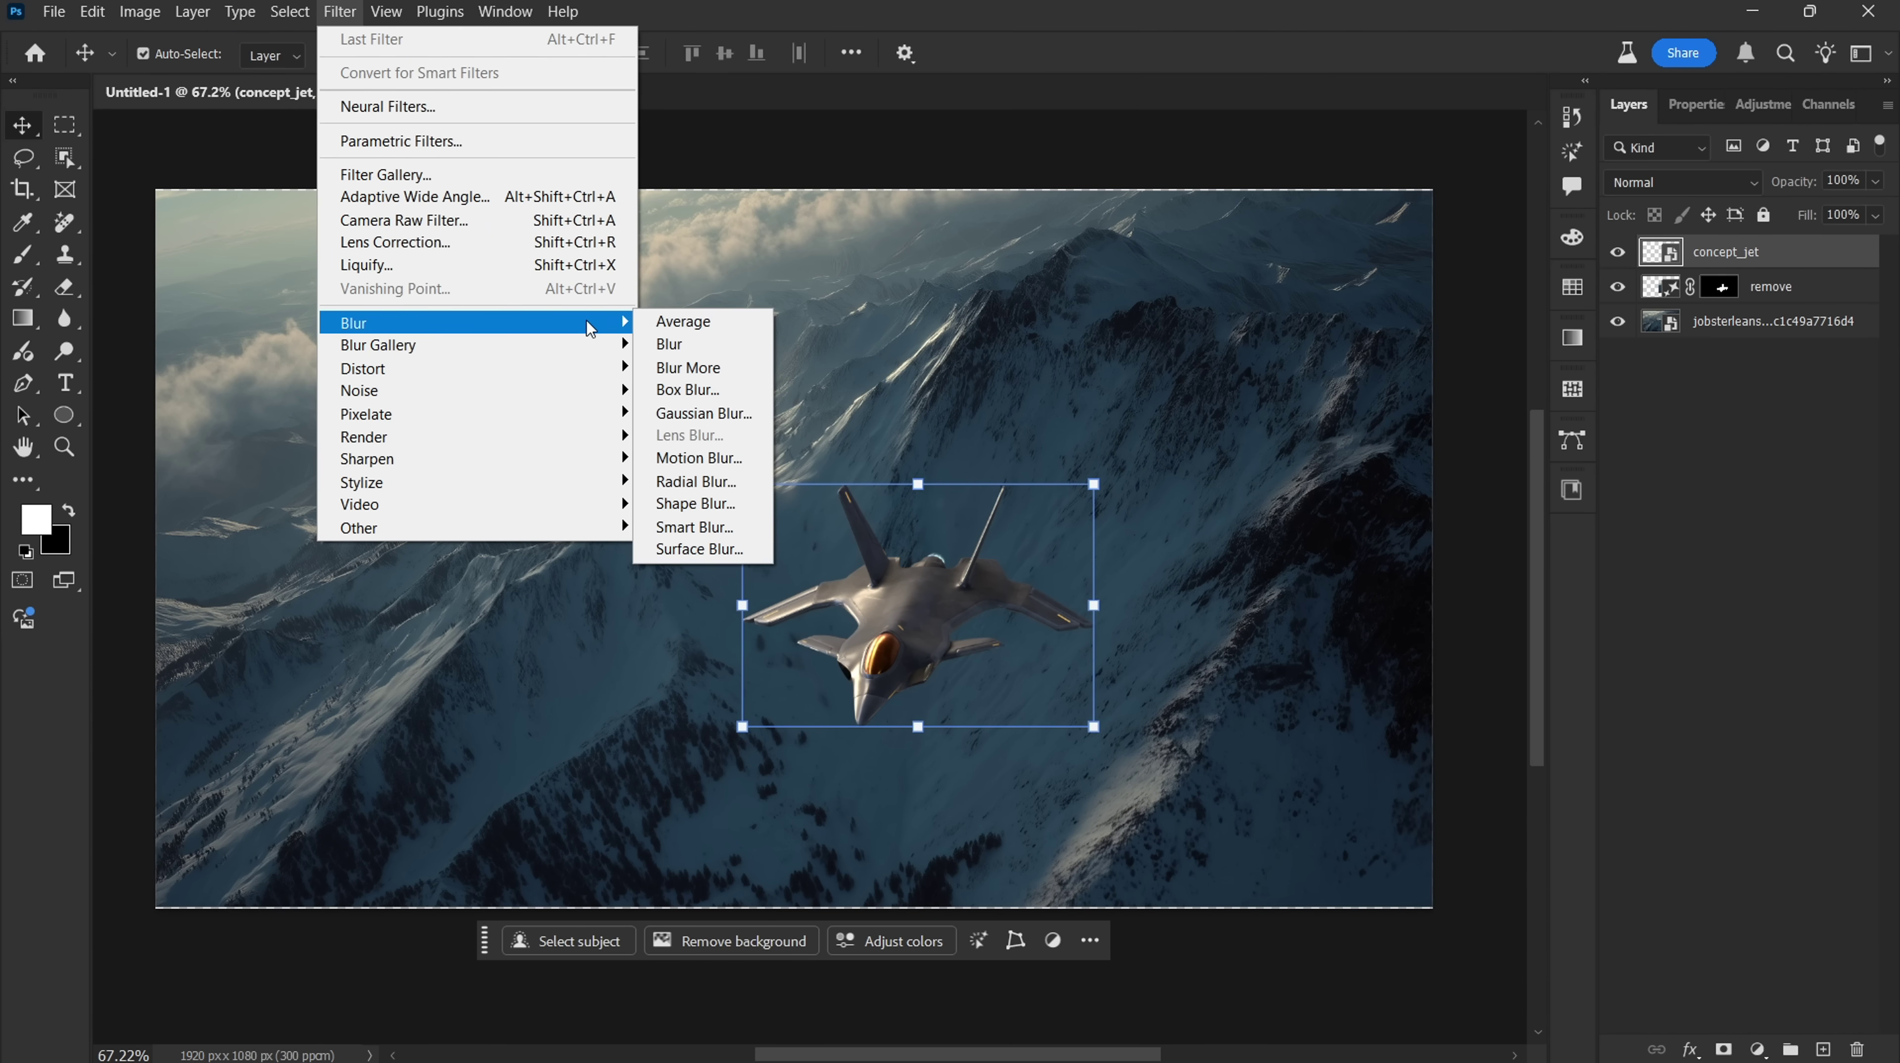
{"action": "left_click", "coordinate": [739, 460]}
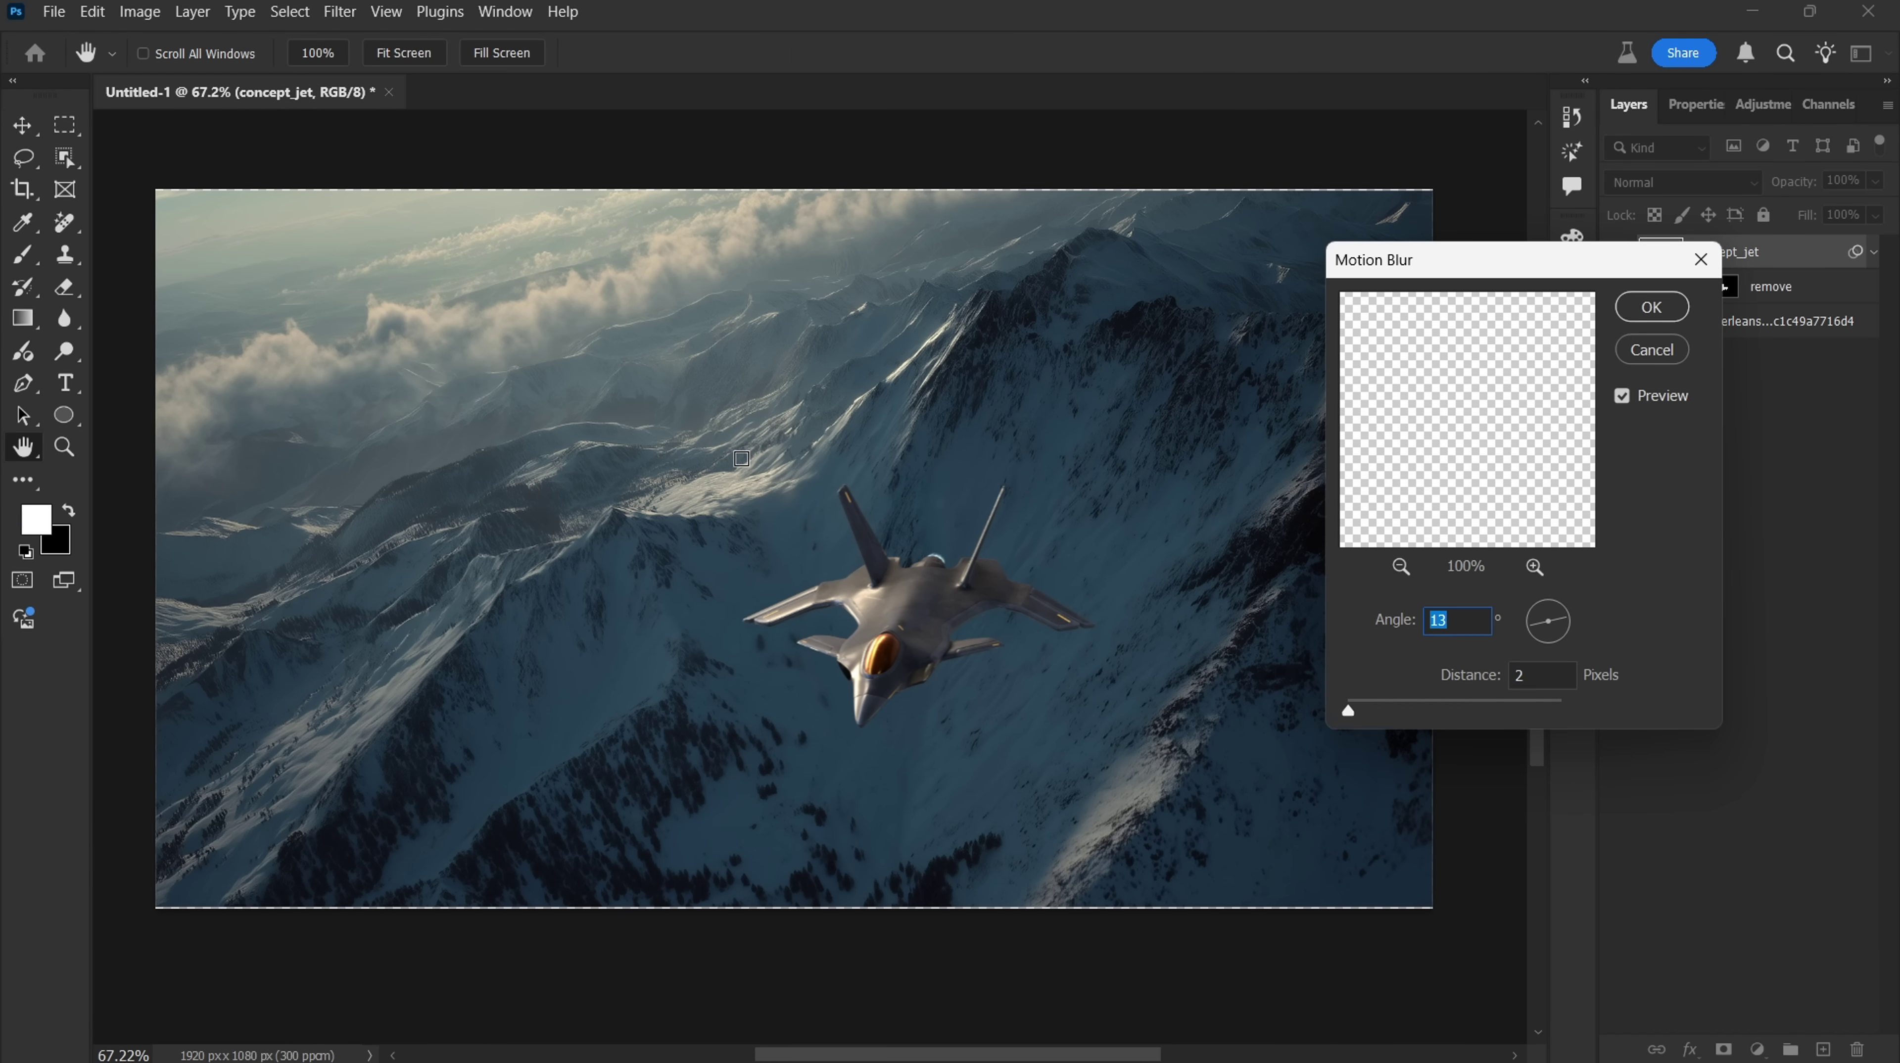
{"action": "left_click_drag", "start_coordinate": [1349, 713], "coordinate": [1346, 712]}
{"action": "type", "text": "67"}
{"action": "key", "text": "Return"}
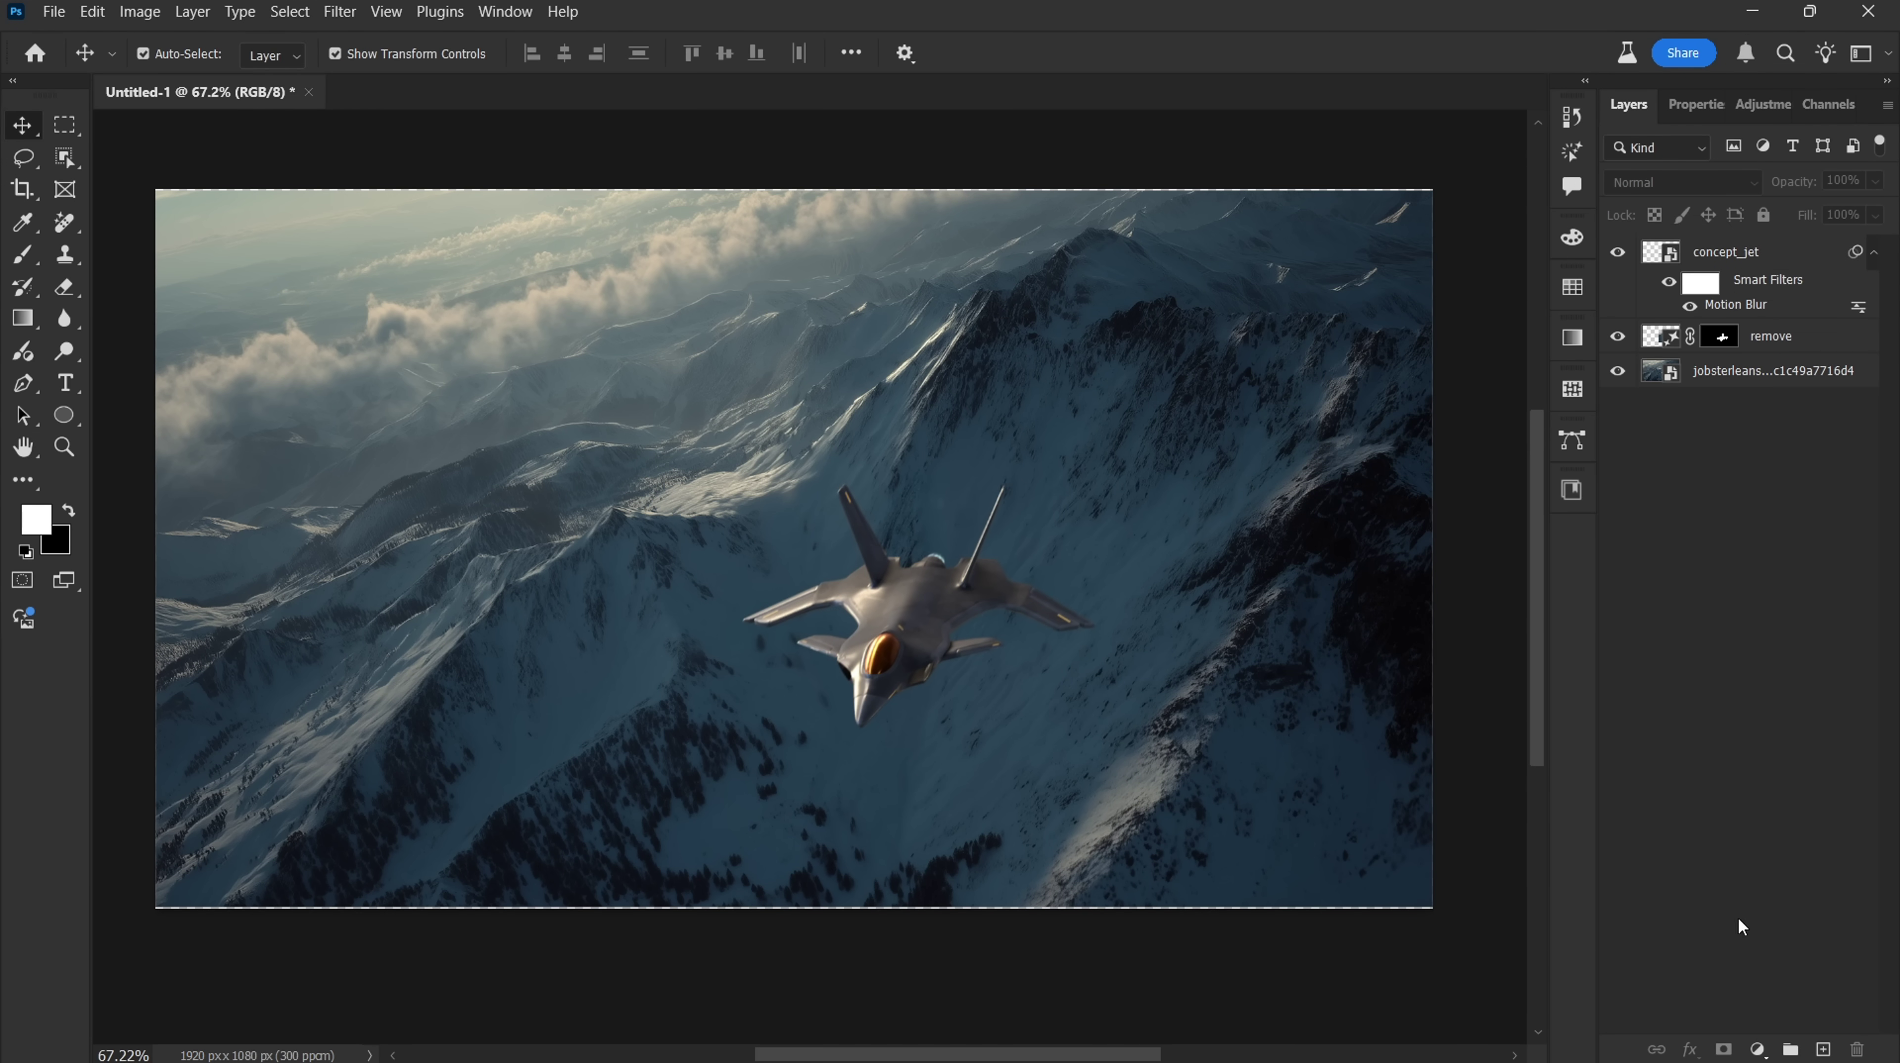
Add Curves and Brightness/Contrast adjustments clipped to the concept_jet layer, with the contrast set to 20
{"action": "left_click", "coordinate": [1758, 1048]}
{"action": "left_click", "coordinate": [1715, 735]}
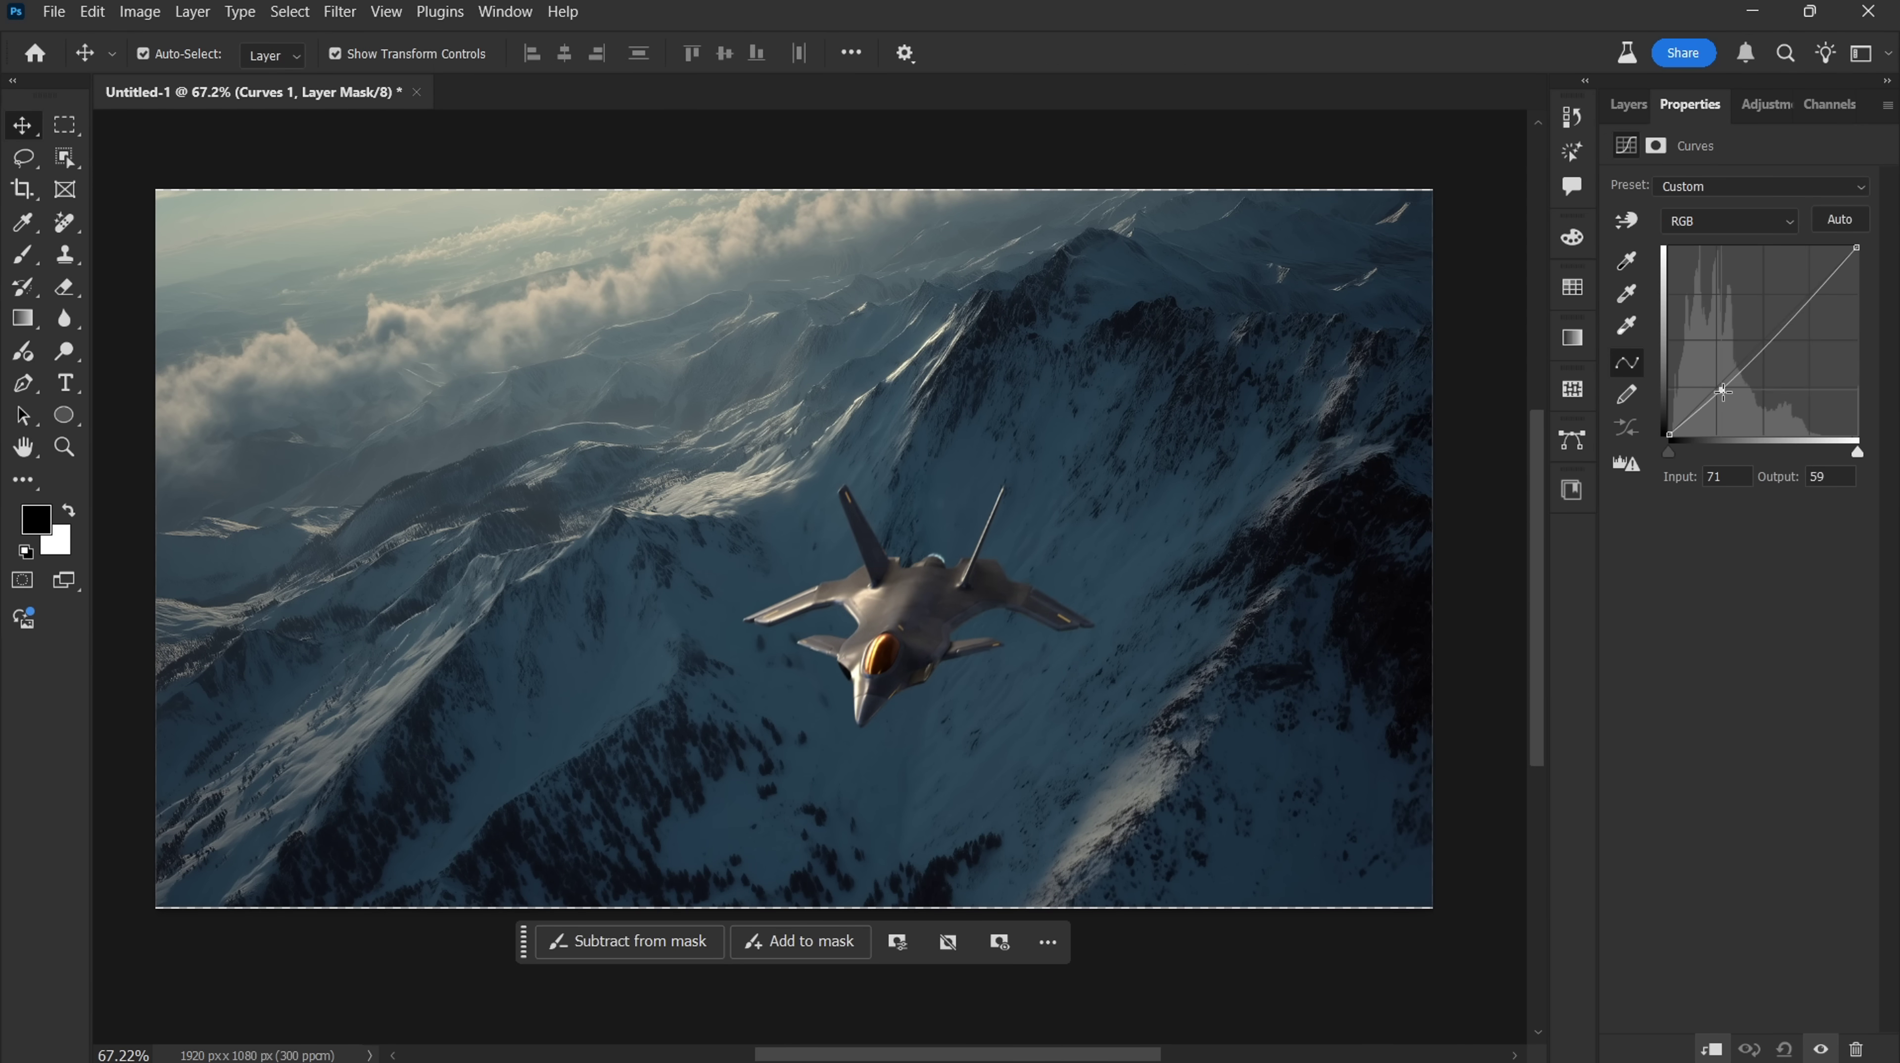
{"action": "left_click_drag", "start_coordinate": [1723, 391], "coordinate": [1730, 371]}
{"action": "left_click", "coordinate": [1628, 104]}
{"action": "left_click", "coordinate": [1758, 1049]}
{"action": "left_click", "coordinate": [1726, 690]}
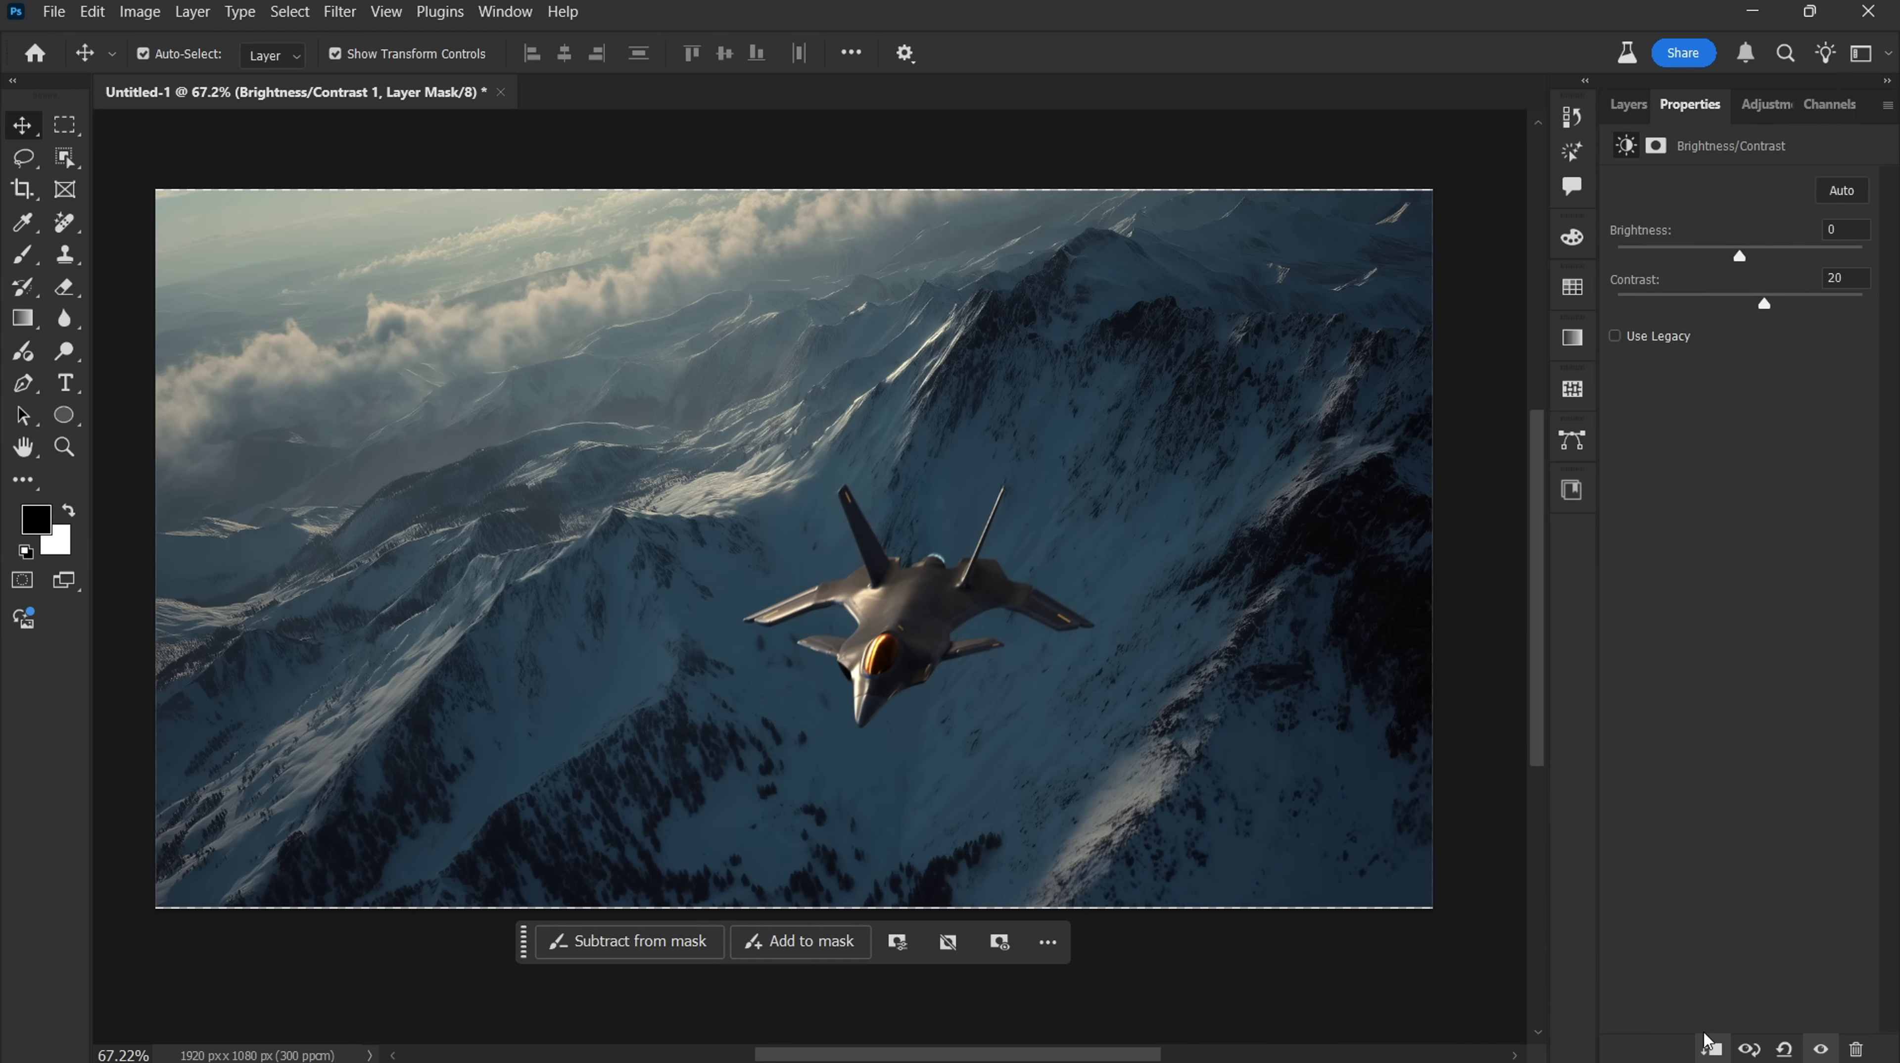
{"action": "left_click", "coordinate": [1629, 104]}
Group all the layers, duplicate the group and merge the copy into a single layer
{"action": "left_click", "coordinate": [1752, 447]}
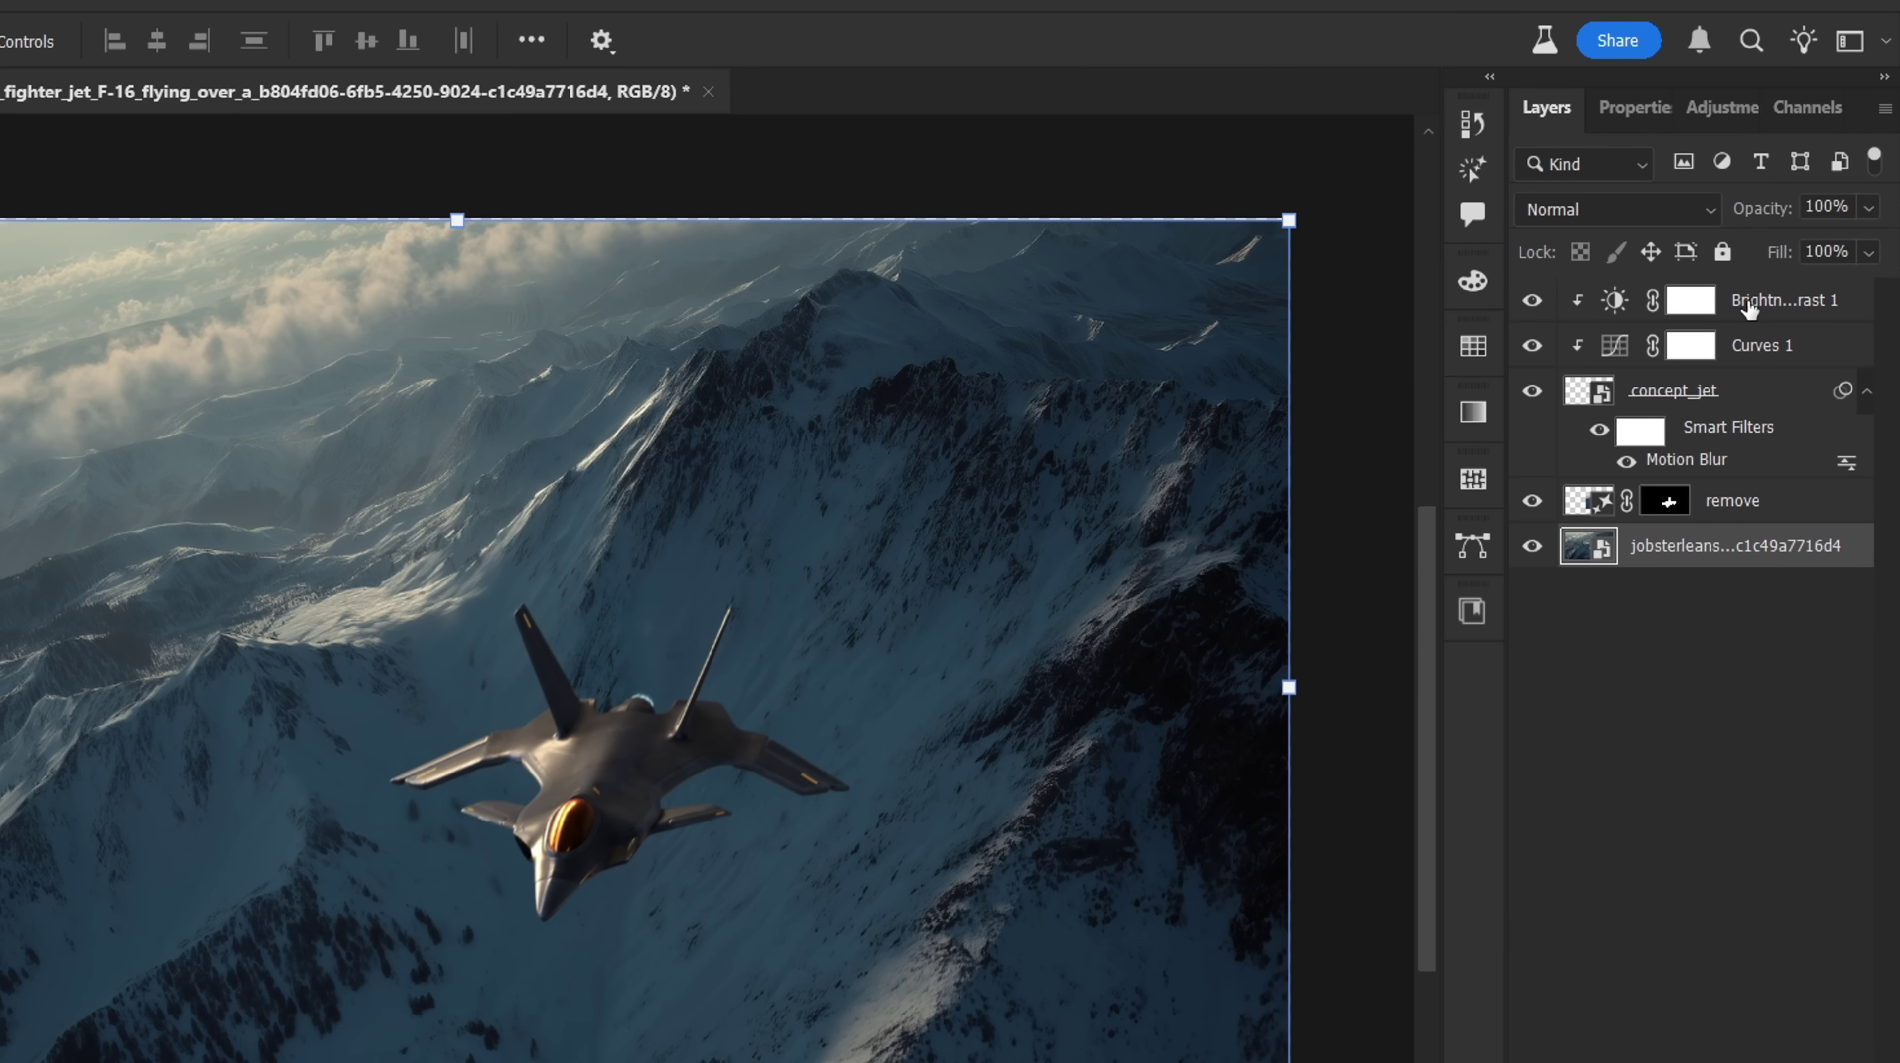
{"action": "left_click", "coordinate": [1750, 309], "text": "shift"}
{"action": "key", "text": "ctrl+g"}
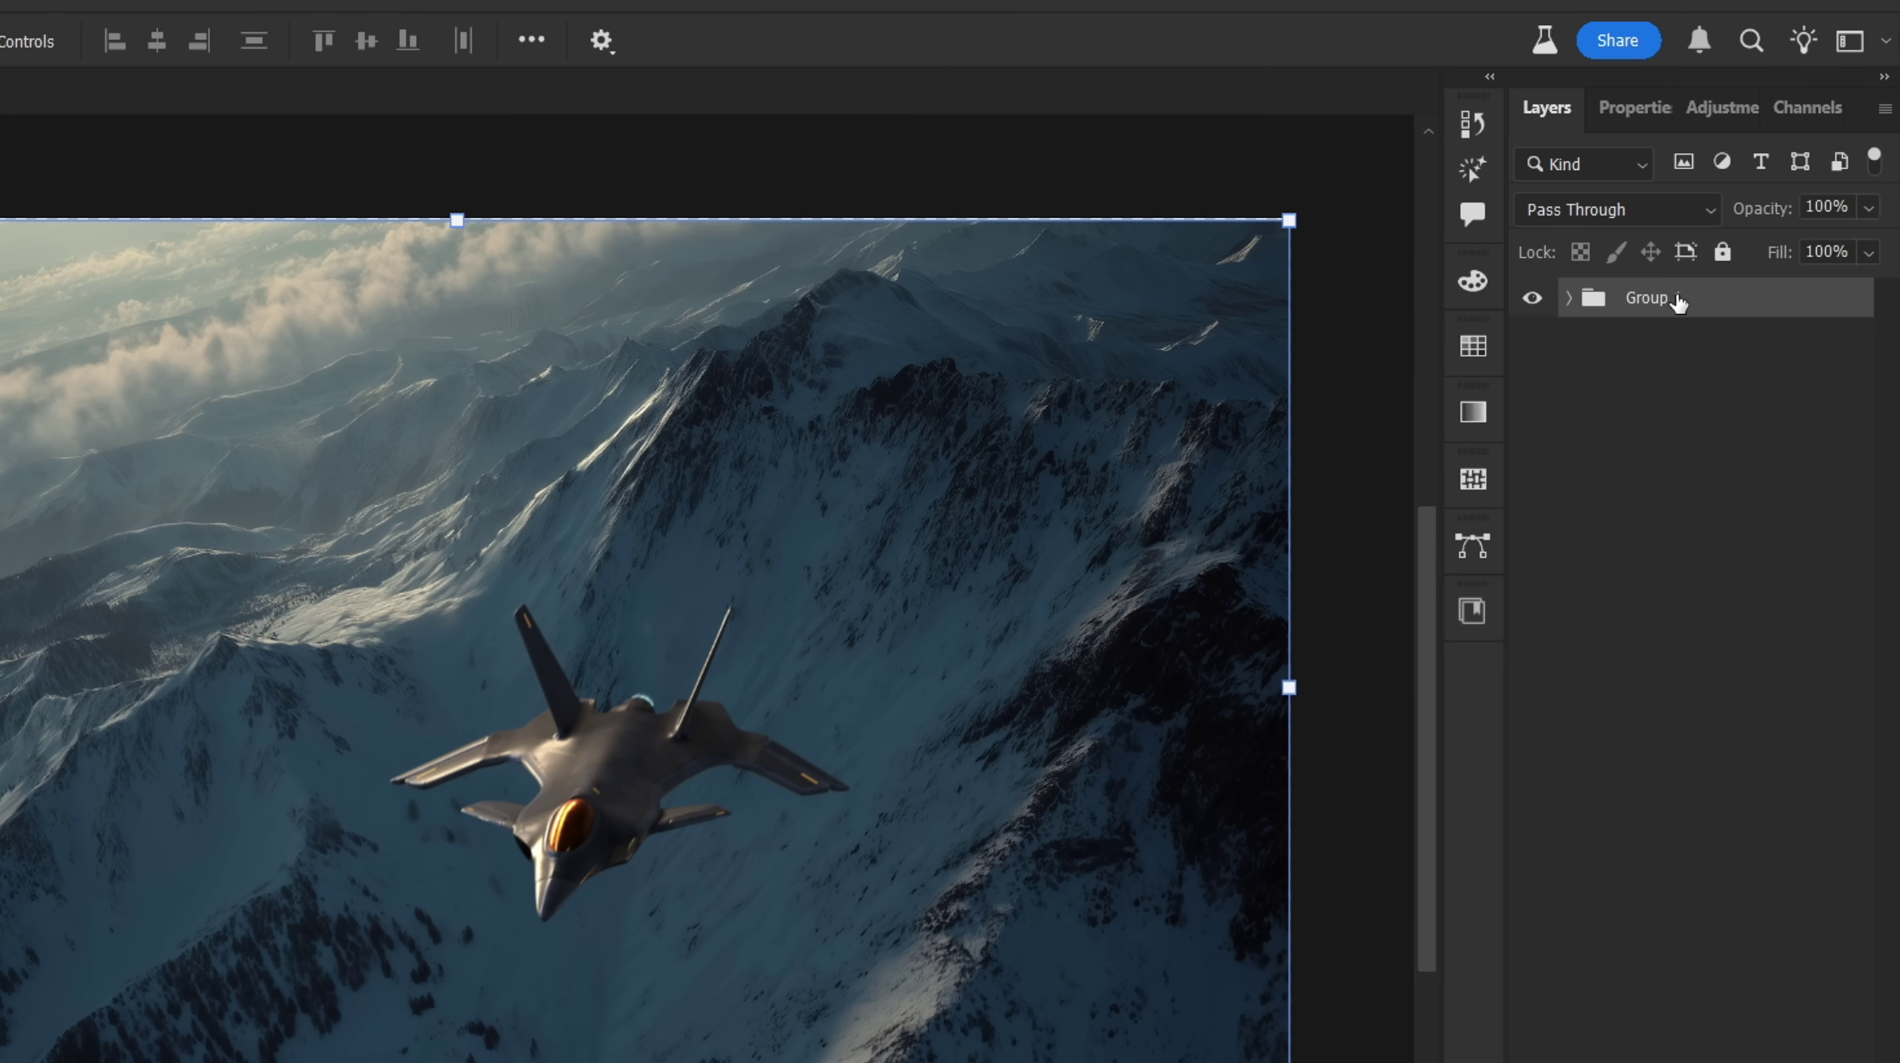
{"action": "key", "text": "ctrl+j"}
{"action": "right_click", "coordinate": [1799, 314]}
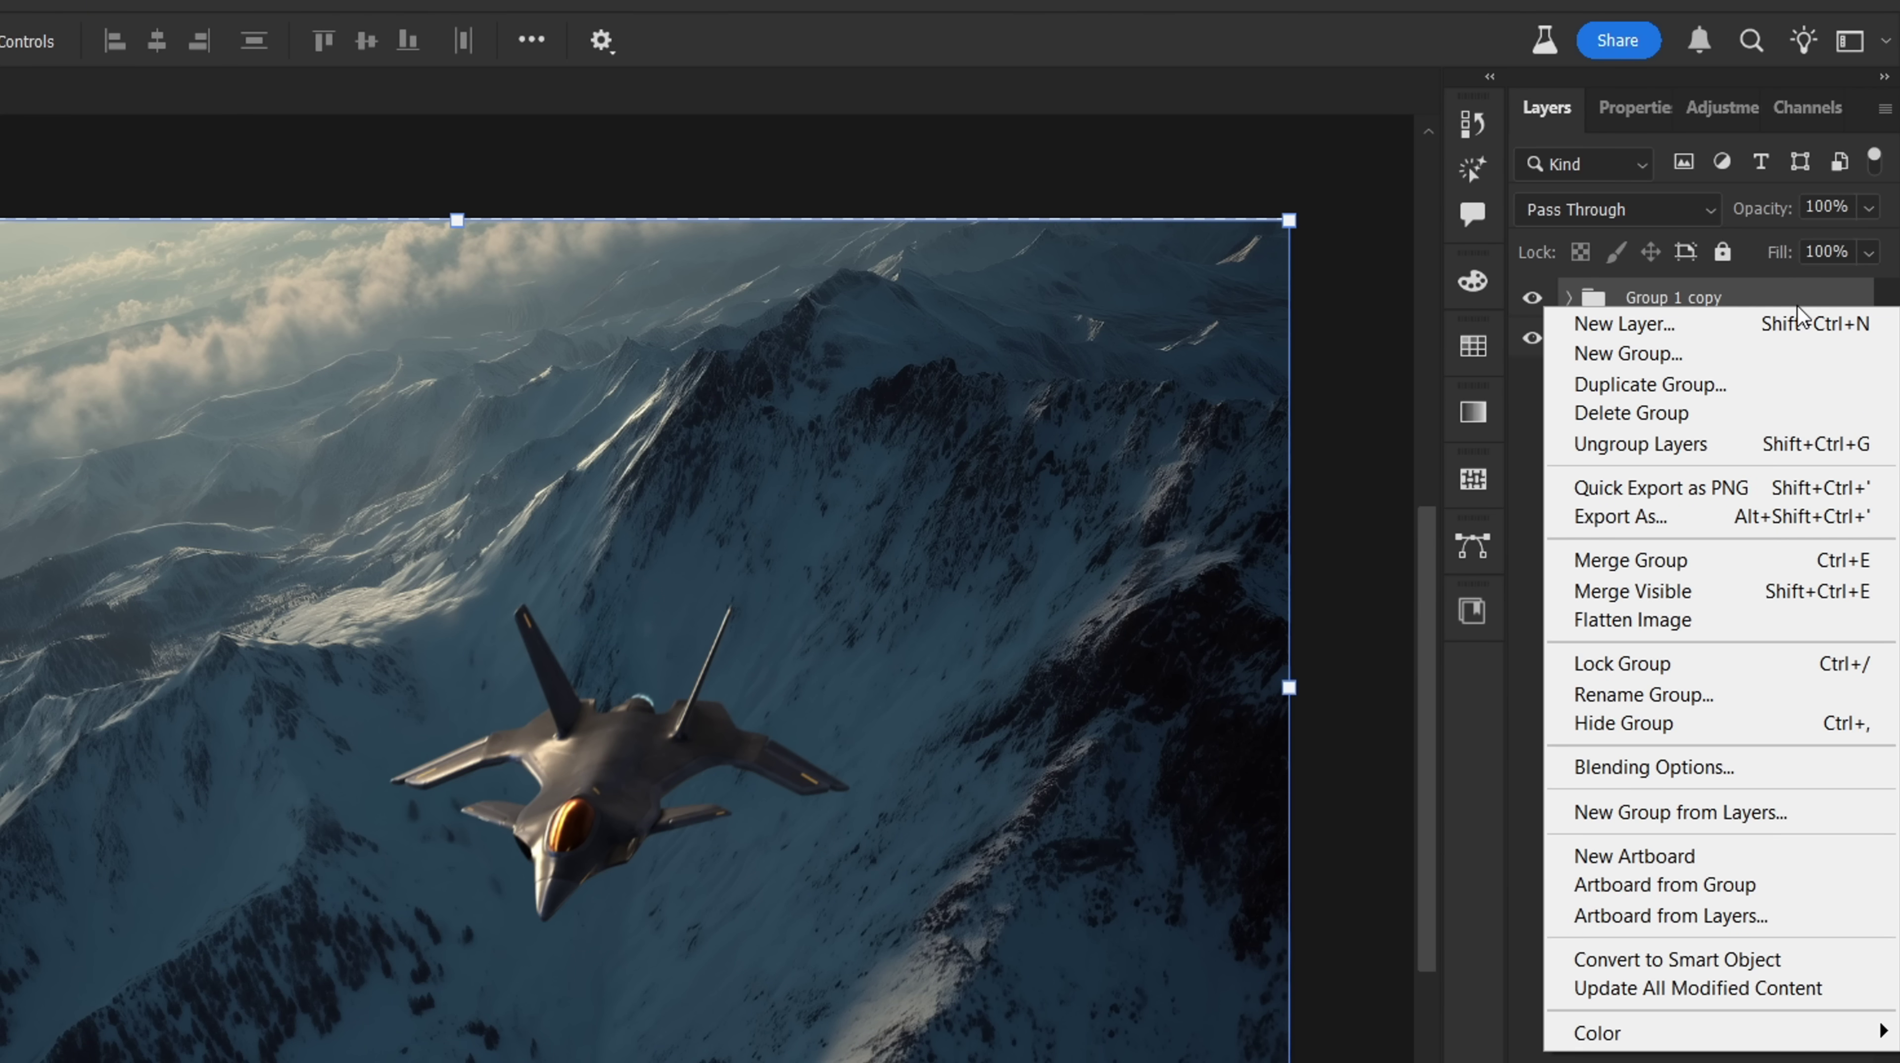
{"action": "left_click", "coordinate": [1733, 561]}
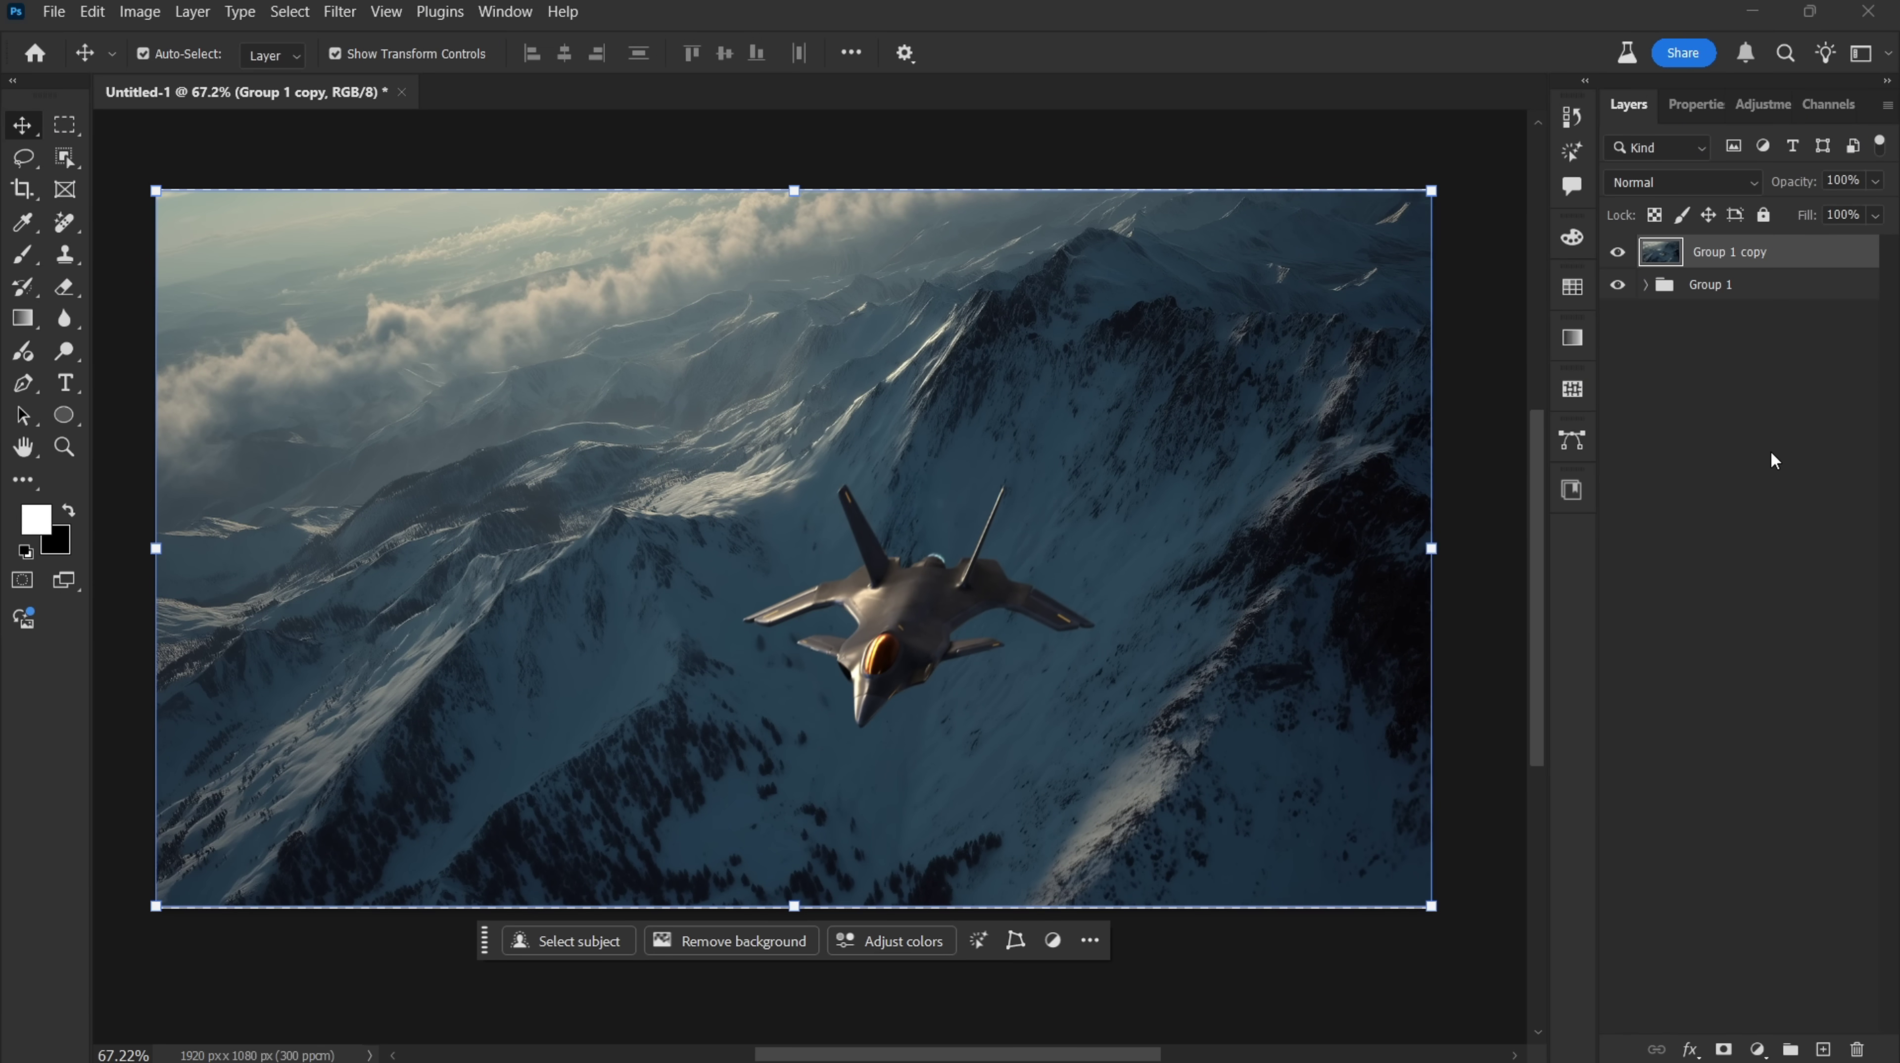
Open the merged copy in Camera Raw Filter and set Whites to +10, Blacks +6, Saturation +4 and Texture +7
{"action": "left_click", "coordinate": [340, 11]}
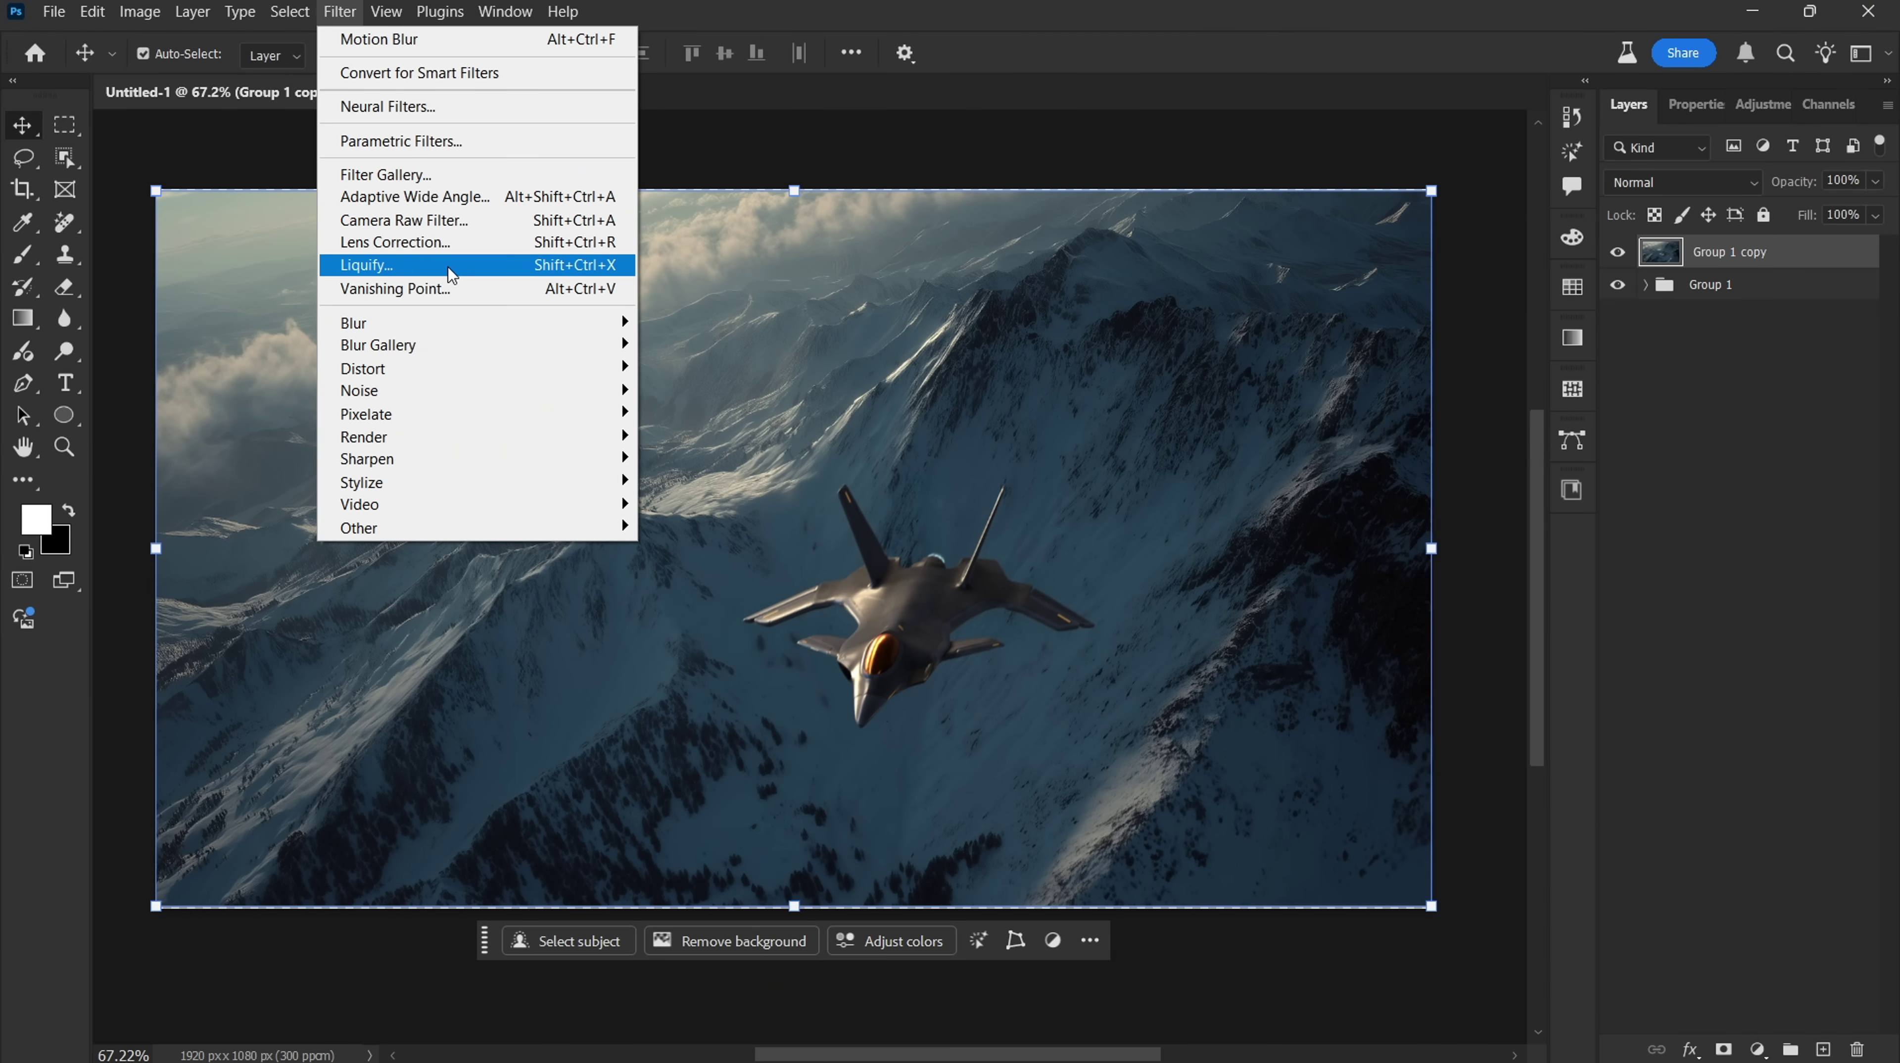
{"action": "left_click", "coordinate": [476, 242]}
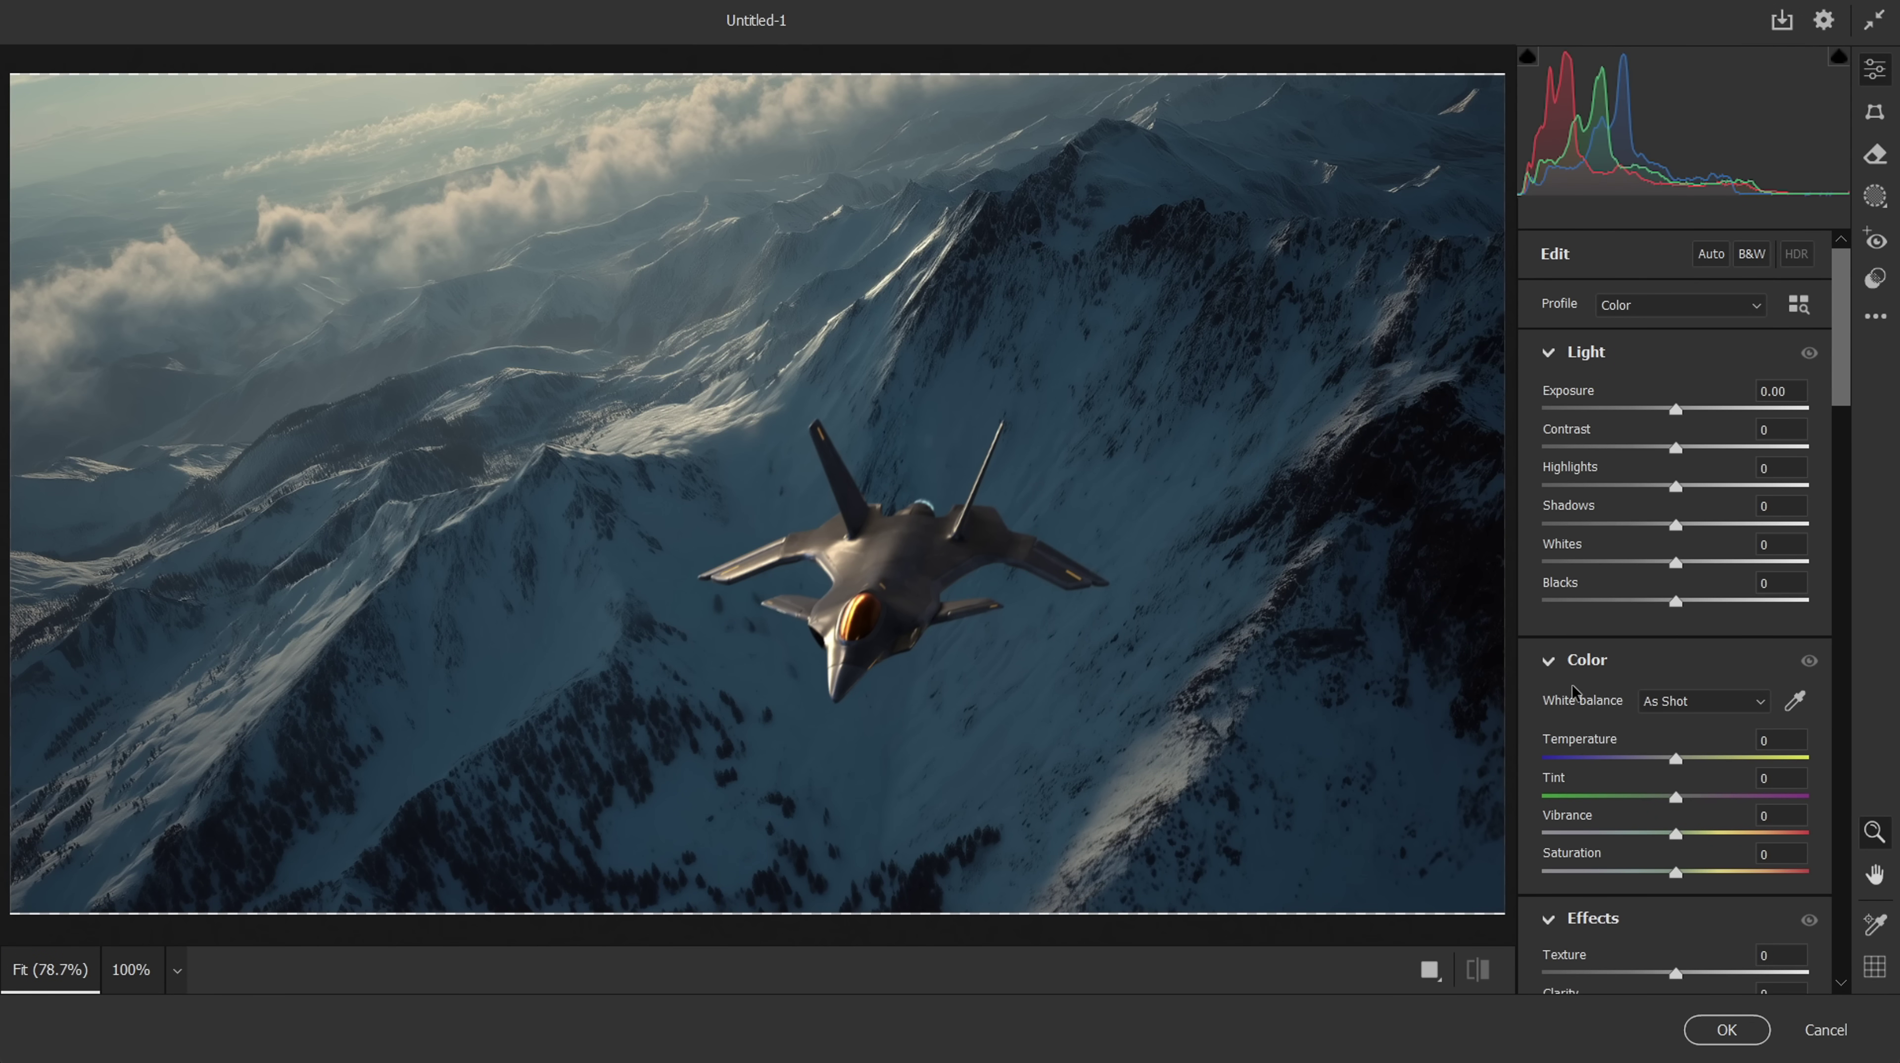
{"action": "left_click_drag", "start_coordinate": [1676, 562], "coordinate": [1683, 600]}
{"action": "left_click_drag", "start_coordinate": [1676, 872], "coordinate": [1681, 872]}
{"action": "left_click_drag", "start_coordinate": [1676, 972], "coordinate": [1686, 971]}
{"action": "scroll", "coordinate": [1688, 700], "scroll_direction": "down", "scroll_amount": 4}
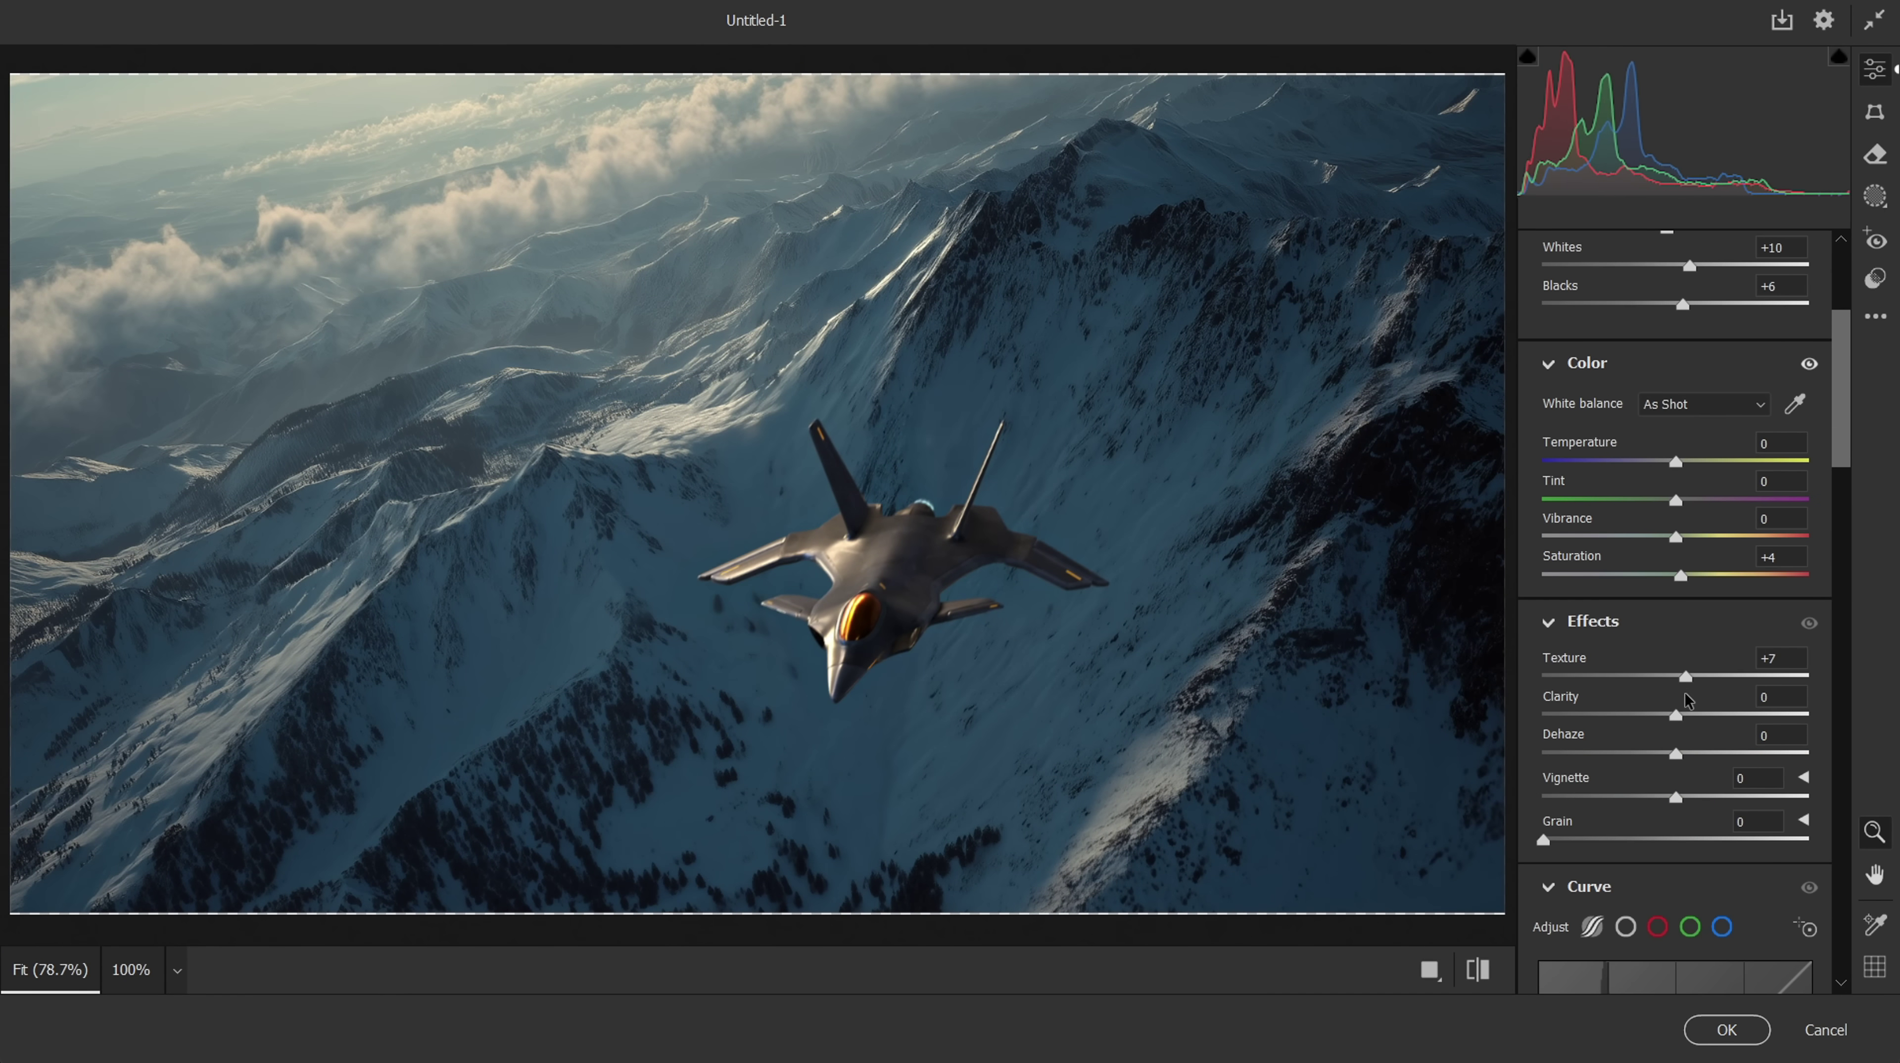
Color grade the shadows blue at hue 210, saturation 20 with warm midtones, apply the filter and compare before and after
{"action": "scroll", "coordinate": [1687, 700], "scroll_direction": "down", "scroll_amount": 12}
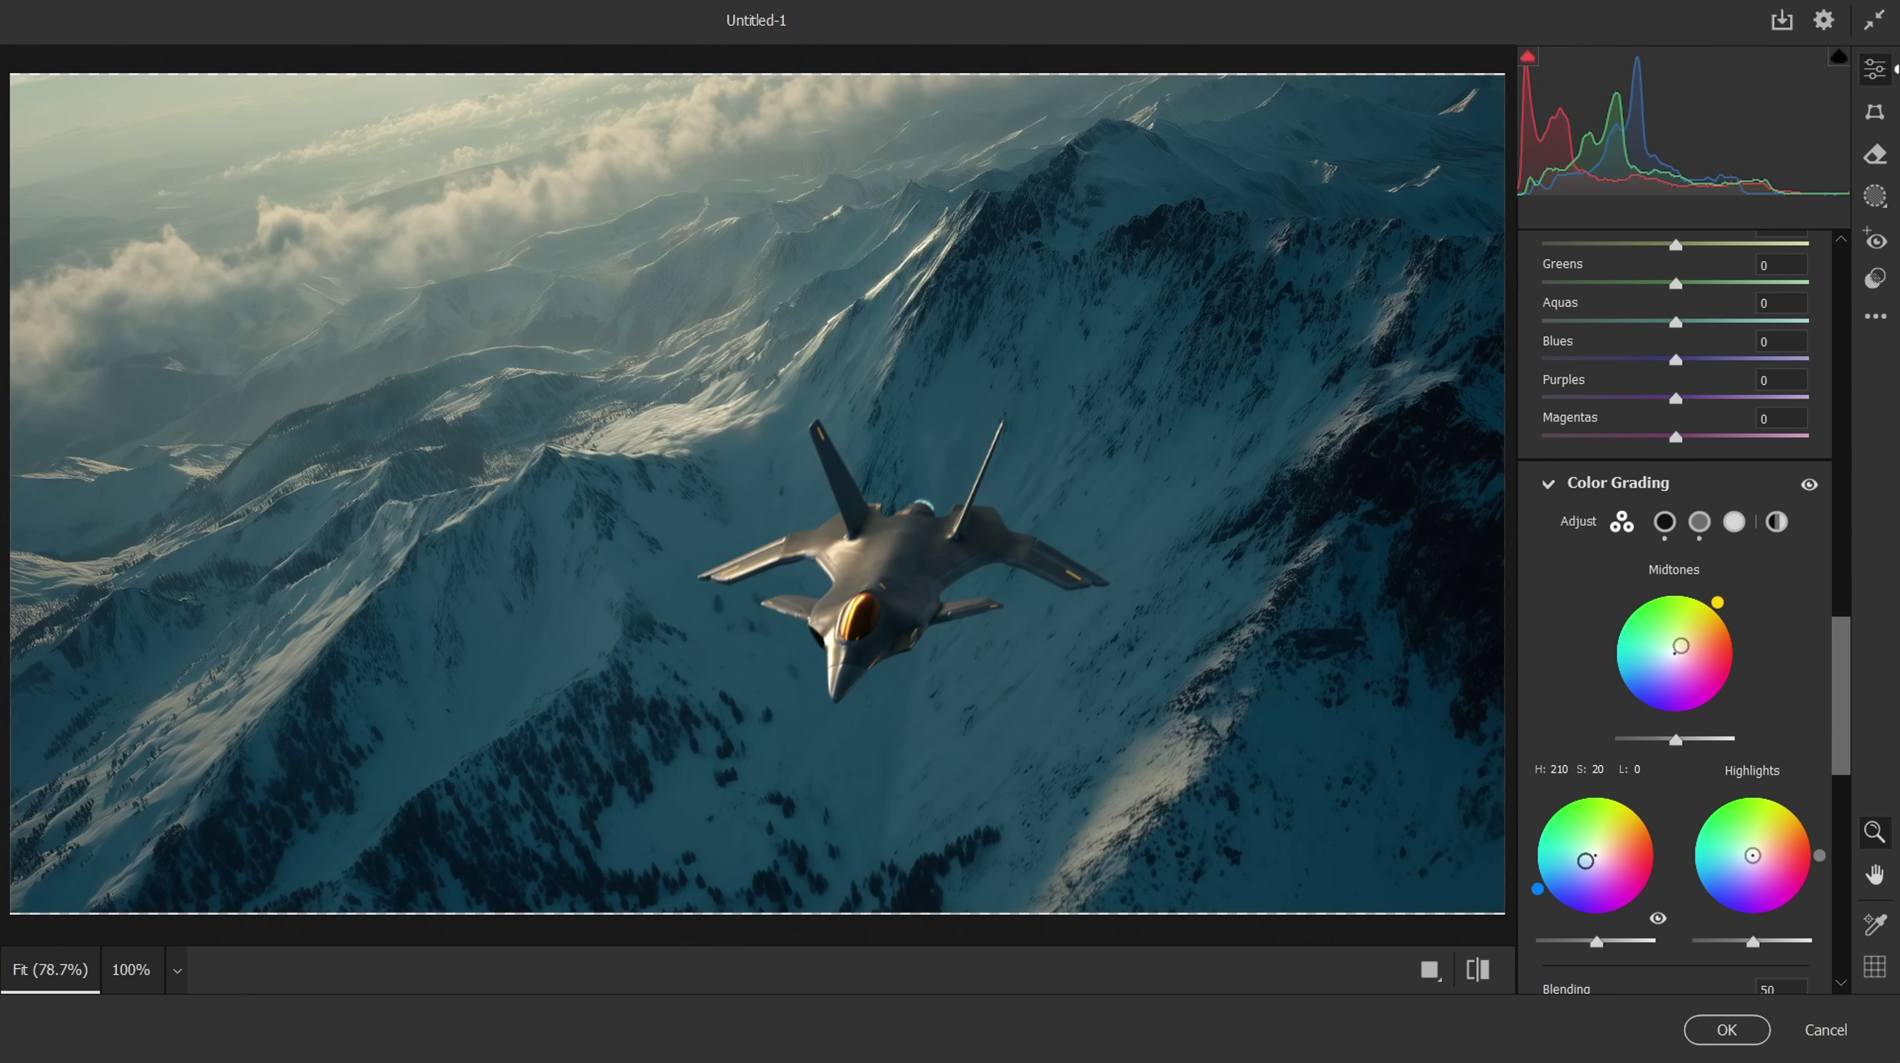
{"action": "scroll", "coordinate": [1688, 700], "scroll_direction": "down", "scroll_amount": 2}
{"action": "key", "text": "Return"}
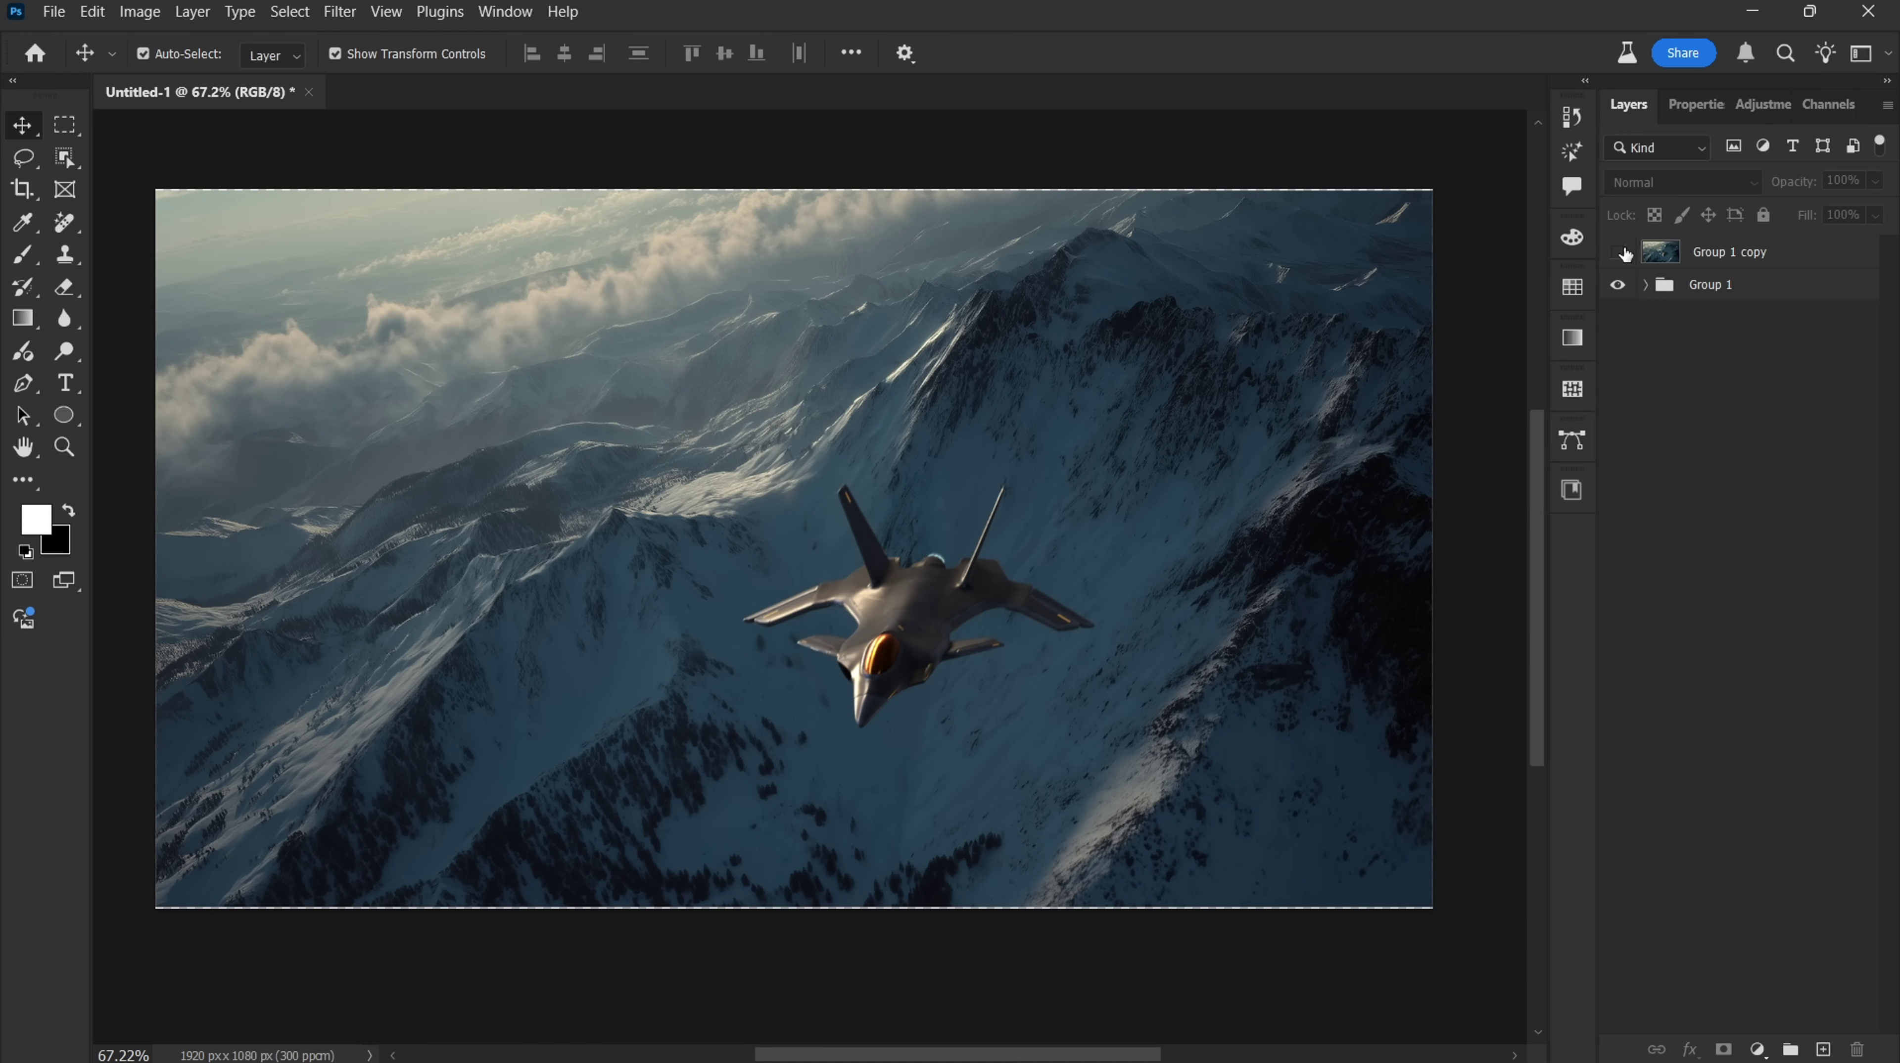
{"action": "left_click", "coordinate": [1624, 253]}
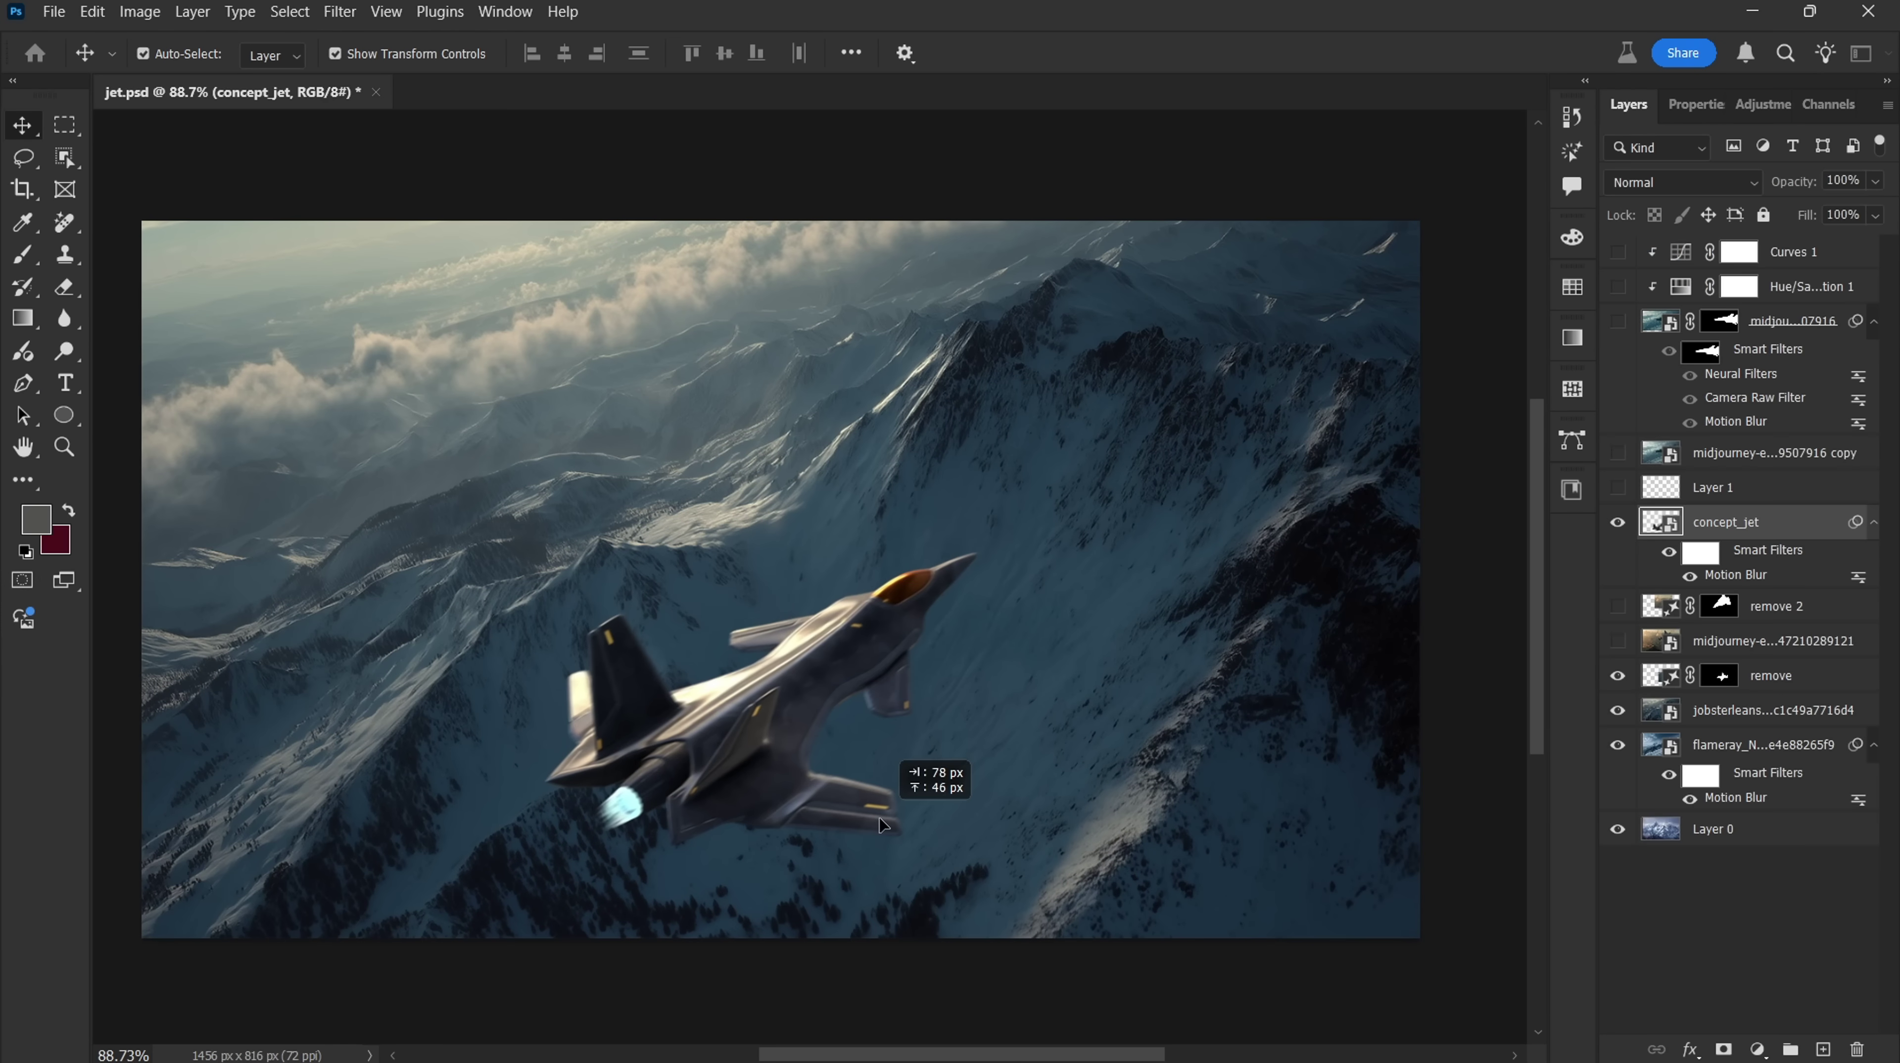
Move the rear-view concept jet in jet.psd down and to the left over the mountains, and deselect it
{"action": "left_click_drag", "start_coordinate": [873, 823], "coordinate": [833, 839]}
{"action": "left_click", "coordinate": [1176, 993]}
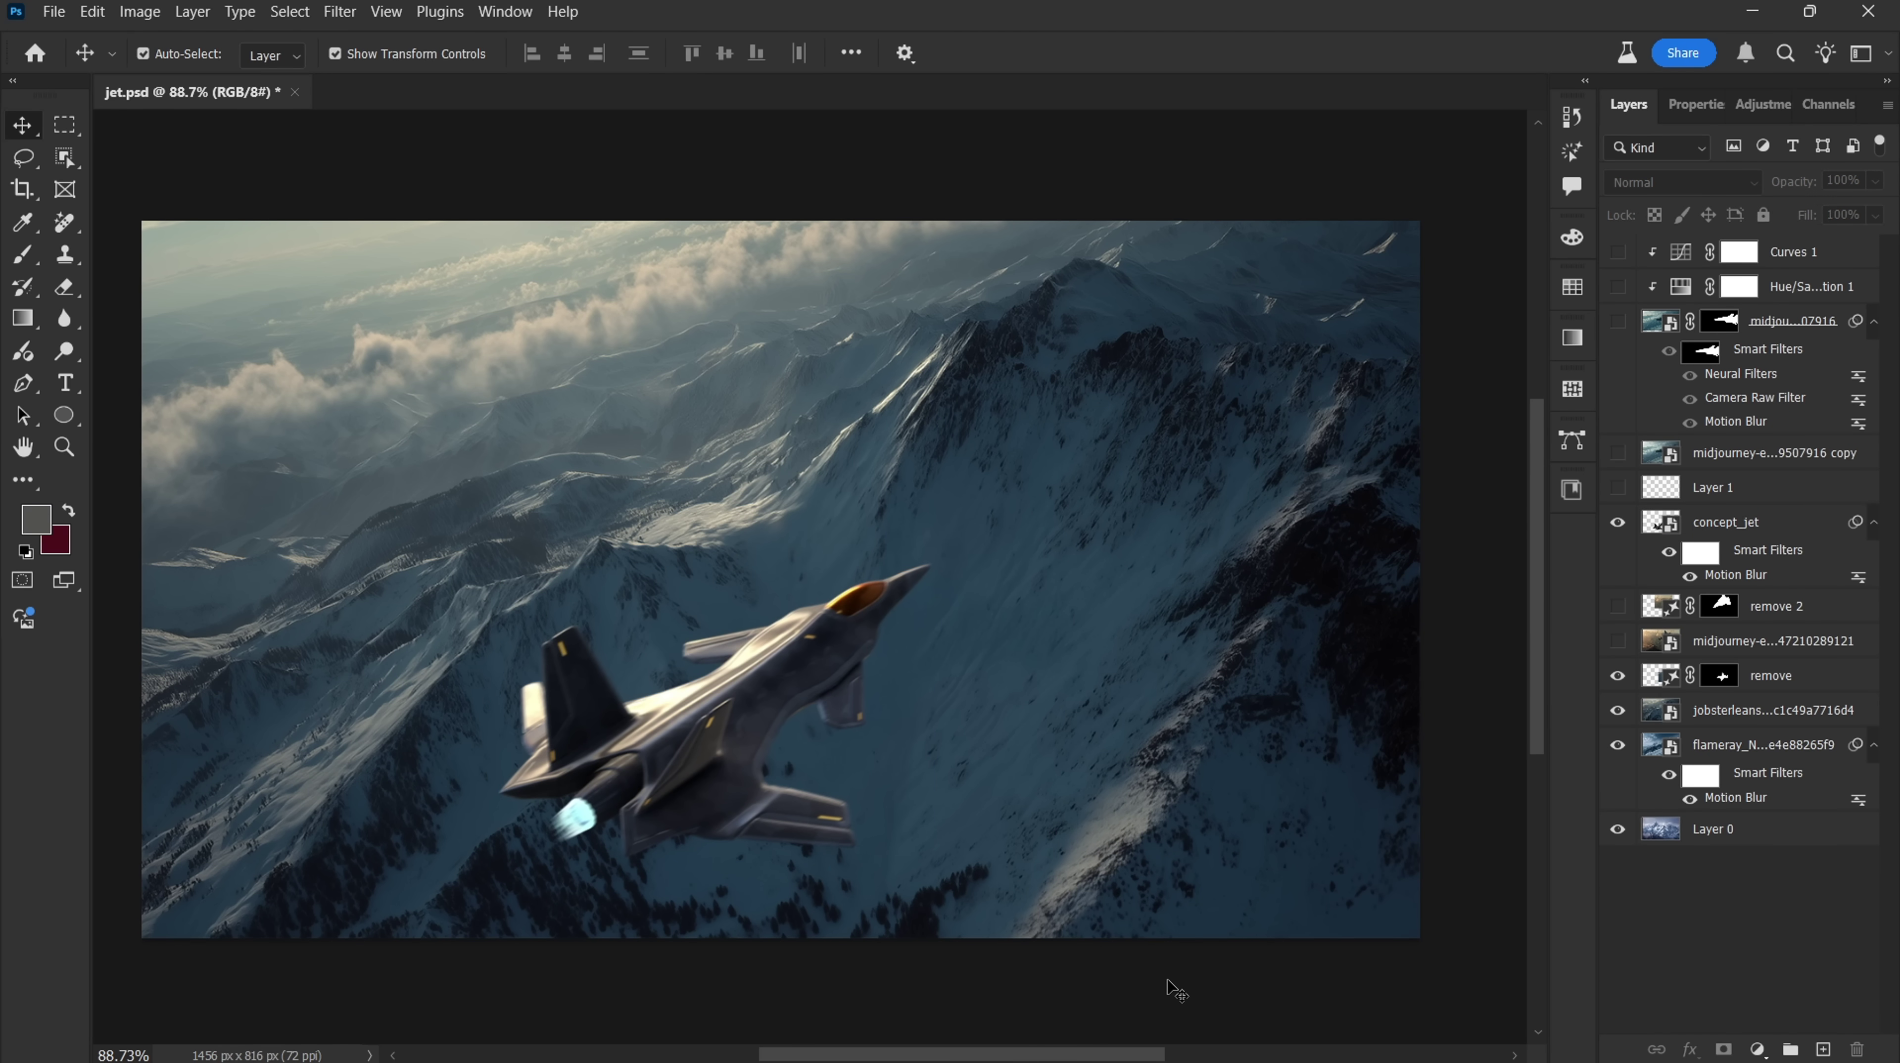
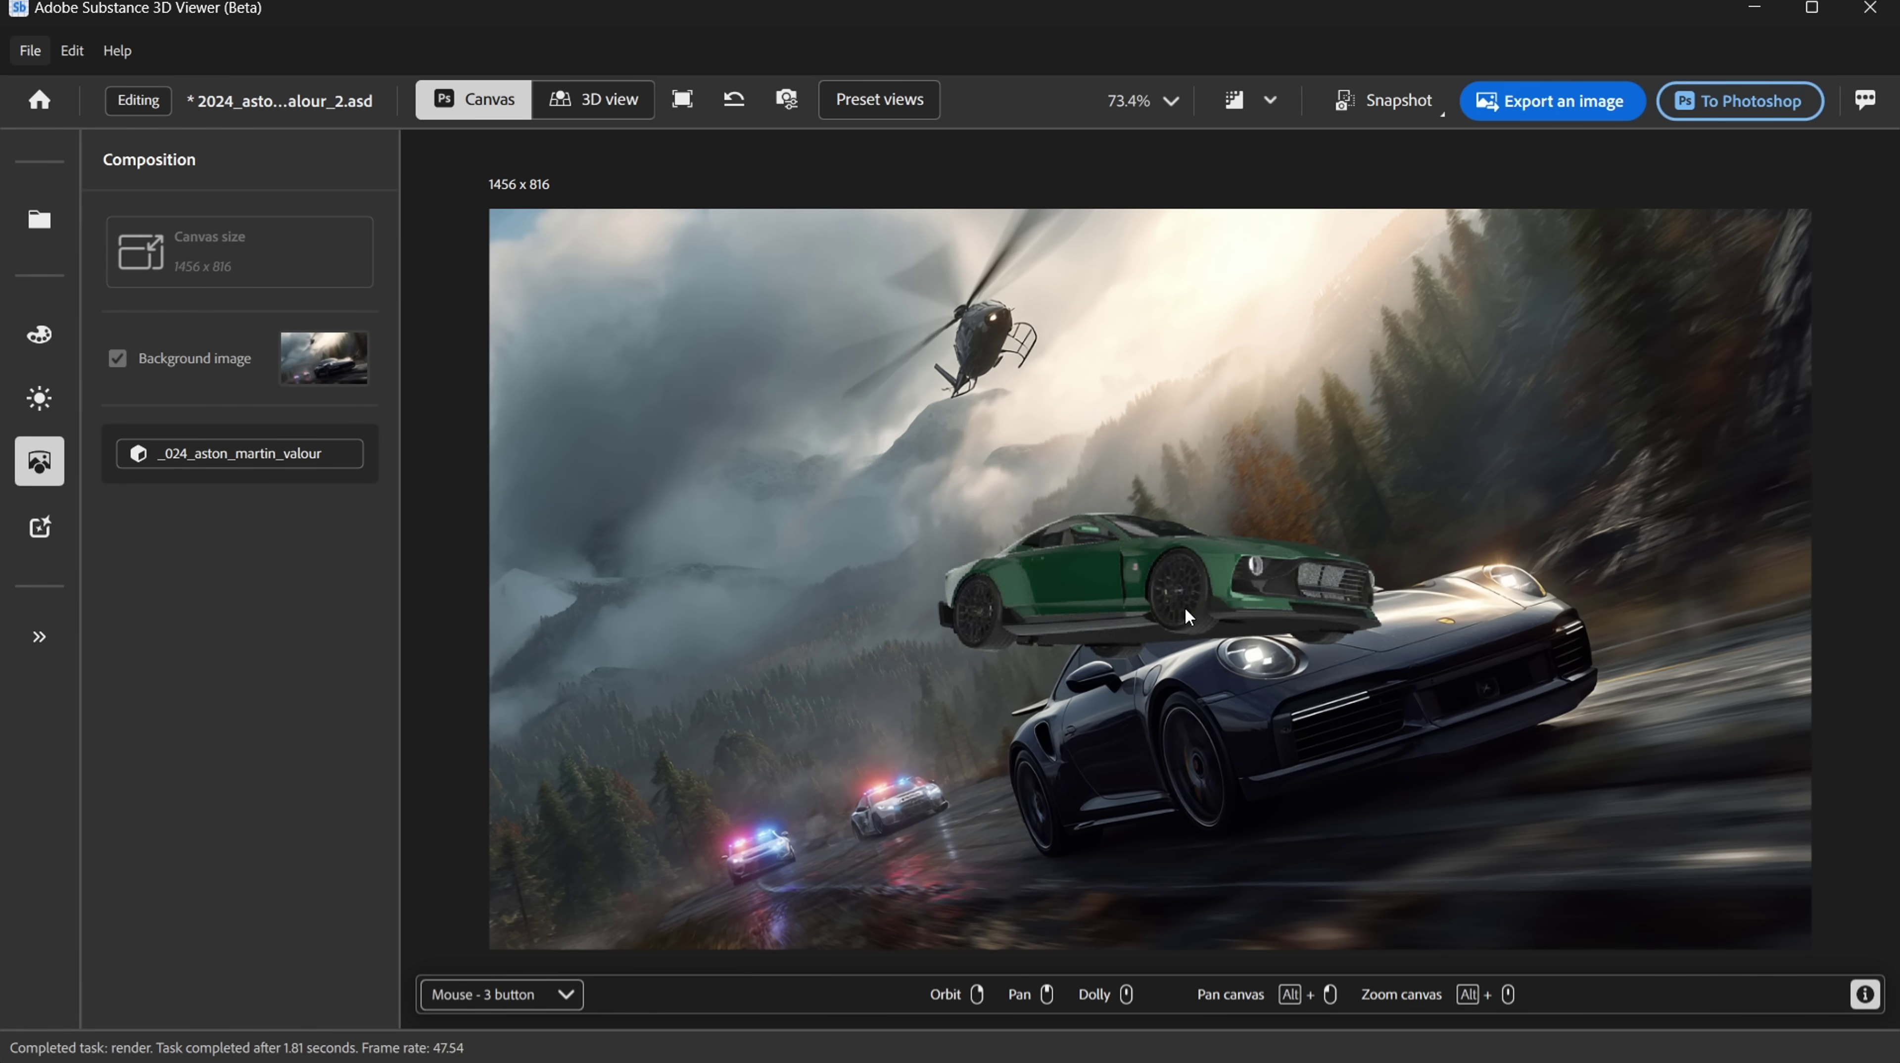
Select the green Aston Martin model in Substance 3D Viewer, and enlarge and orbit it over the black car in the background
{"action": "left_click", "coordinate": [1061, 606]}
{"action": "left_click_drag", "start_coordinate": [1077, 639], "coordinate": [1170, 700]}
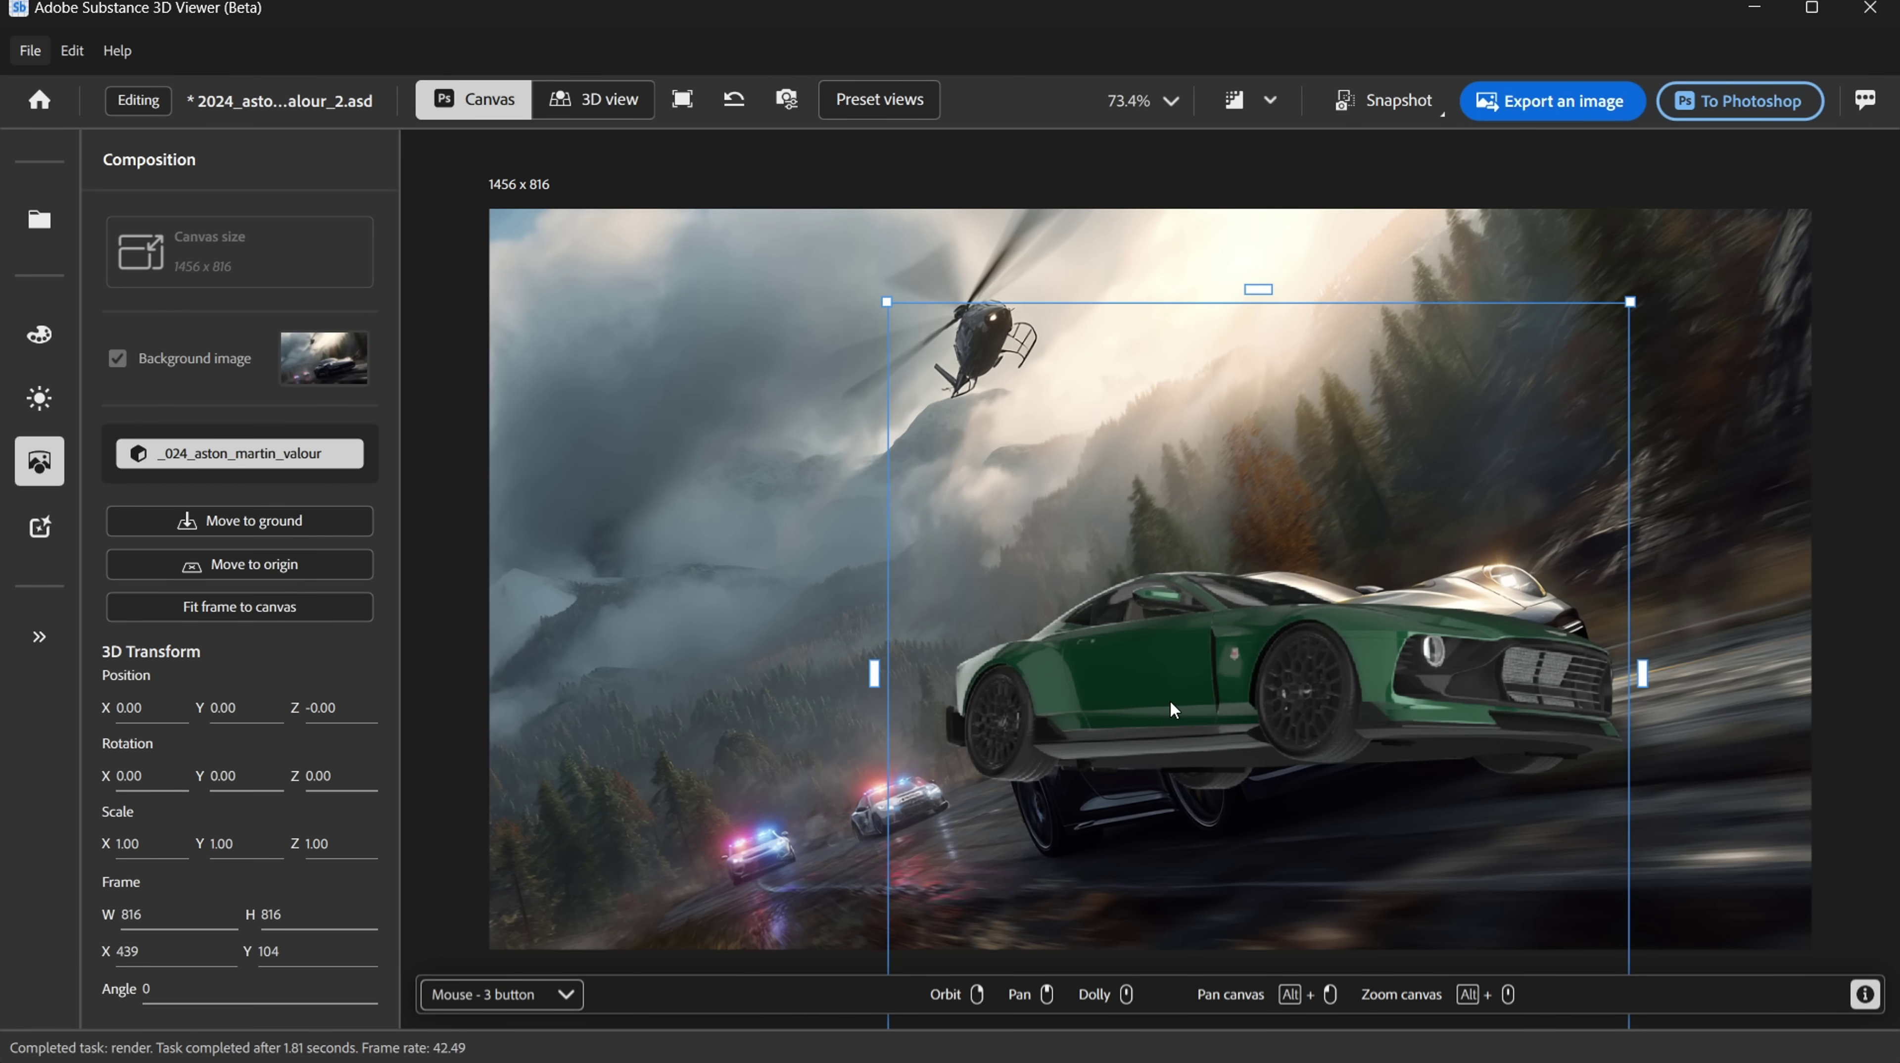
{"action": "left_click_drag", "start_coordinate": [1441, 694], "coordinate": [1492, 696]}
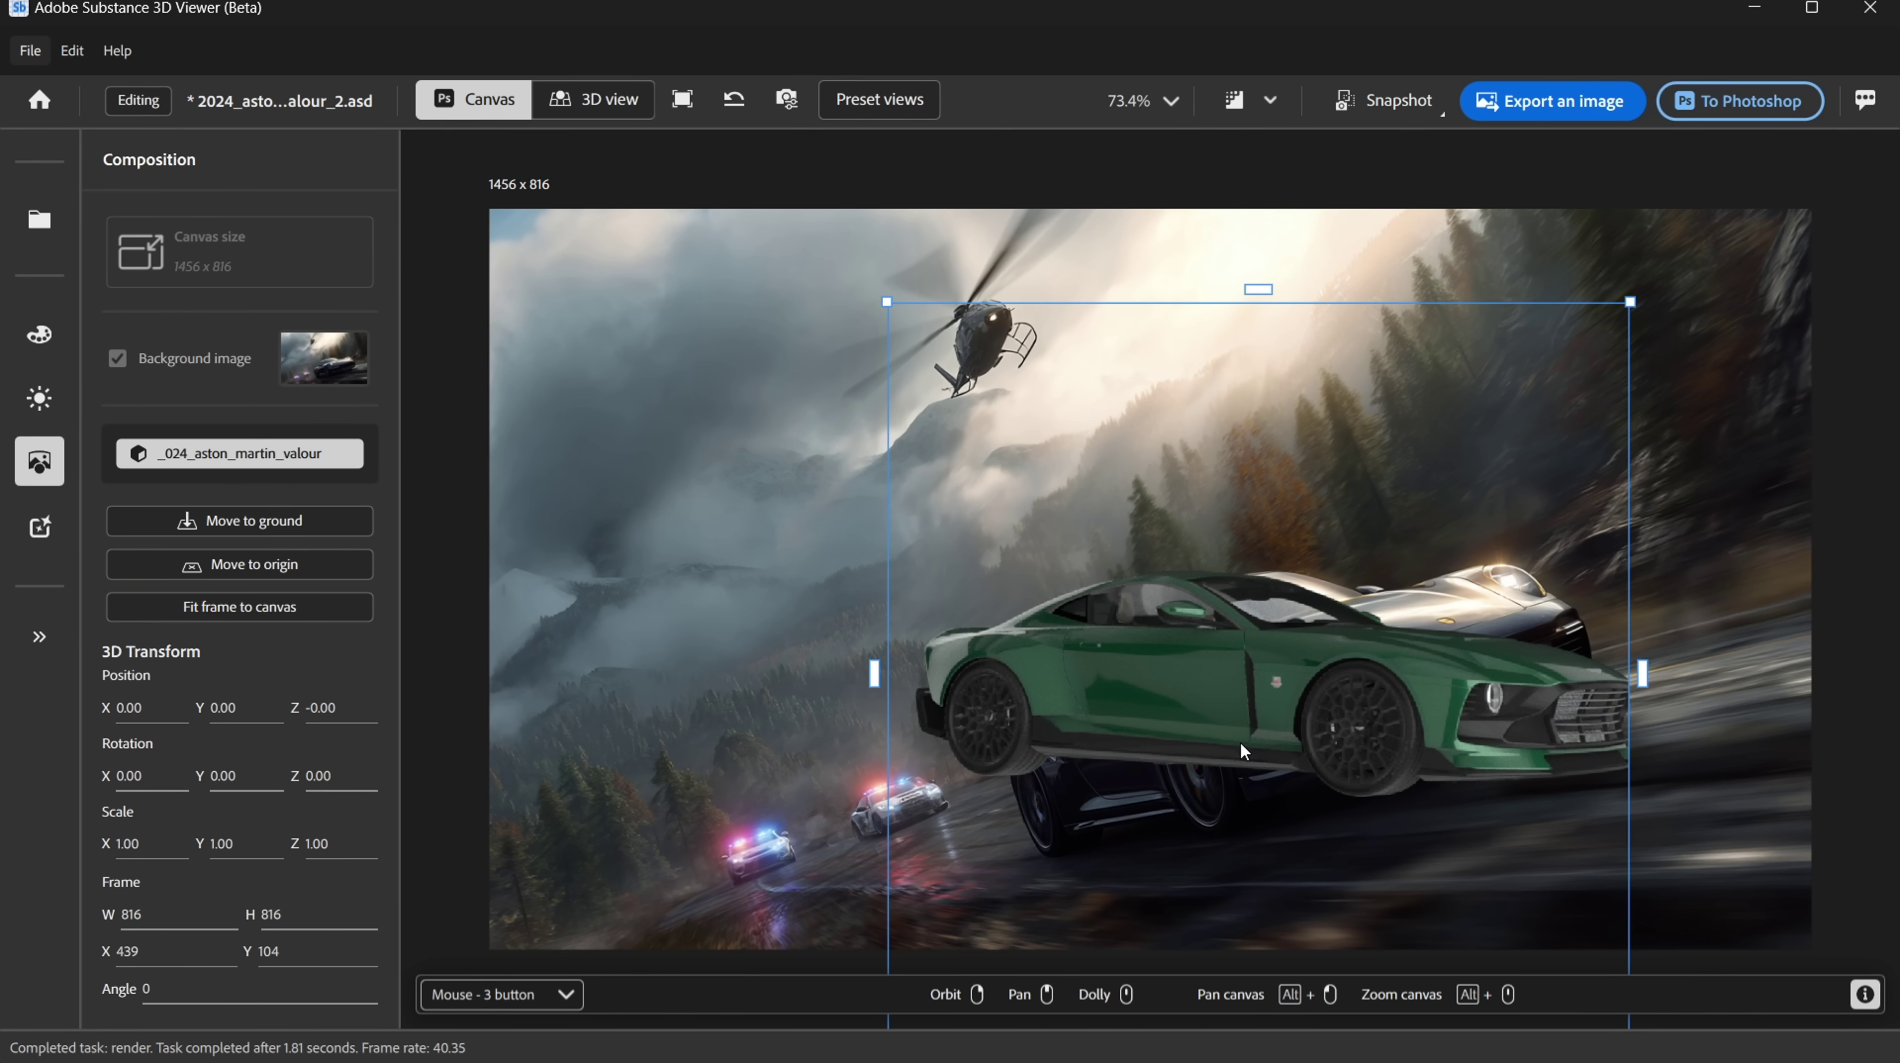
Rotate the car model's frame to an angle of -18 and fine-tune the car's view to match the tilted background car
{"action": "scroll", "coordinate": [1611, 726], "scroll_direction": "down", "scroll_amount": 3}
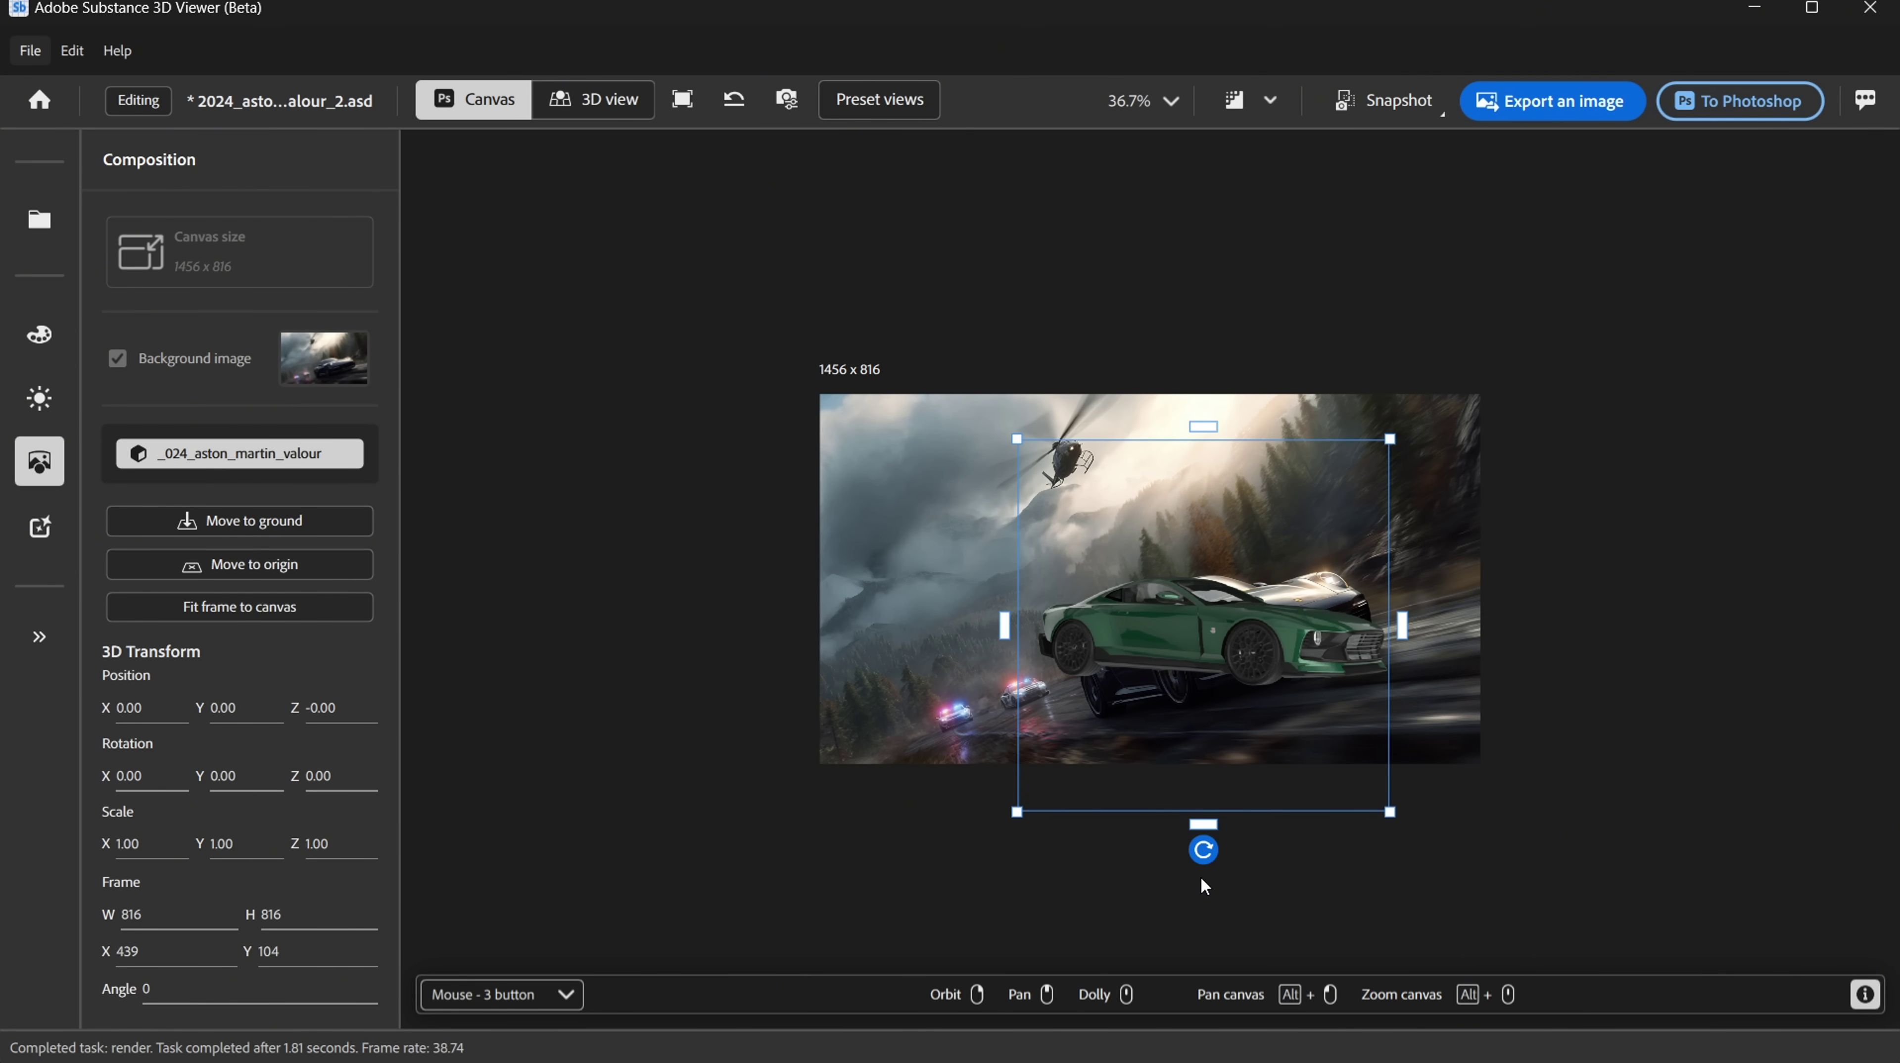
{"action": "left_click_drag", "start_coordinate": [1211, 858], "coordinate": [1290, 857]}
{"action": "mouse_move", "coordinate": [1339, 595]}
{"action": "left_mouse_down"}
{"action": "mouse_move", "coordinate": [1319, 593]}
{"action": "mouse_move", "coordinate": [1332, 602]}
{"action": "left_mouse_up"}
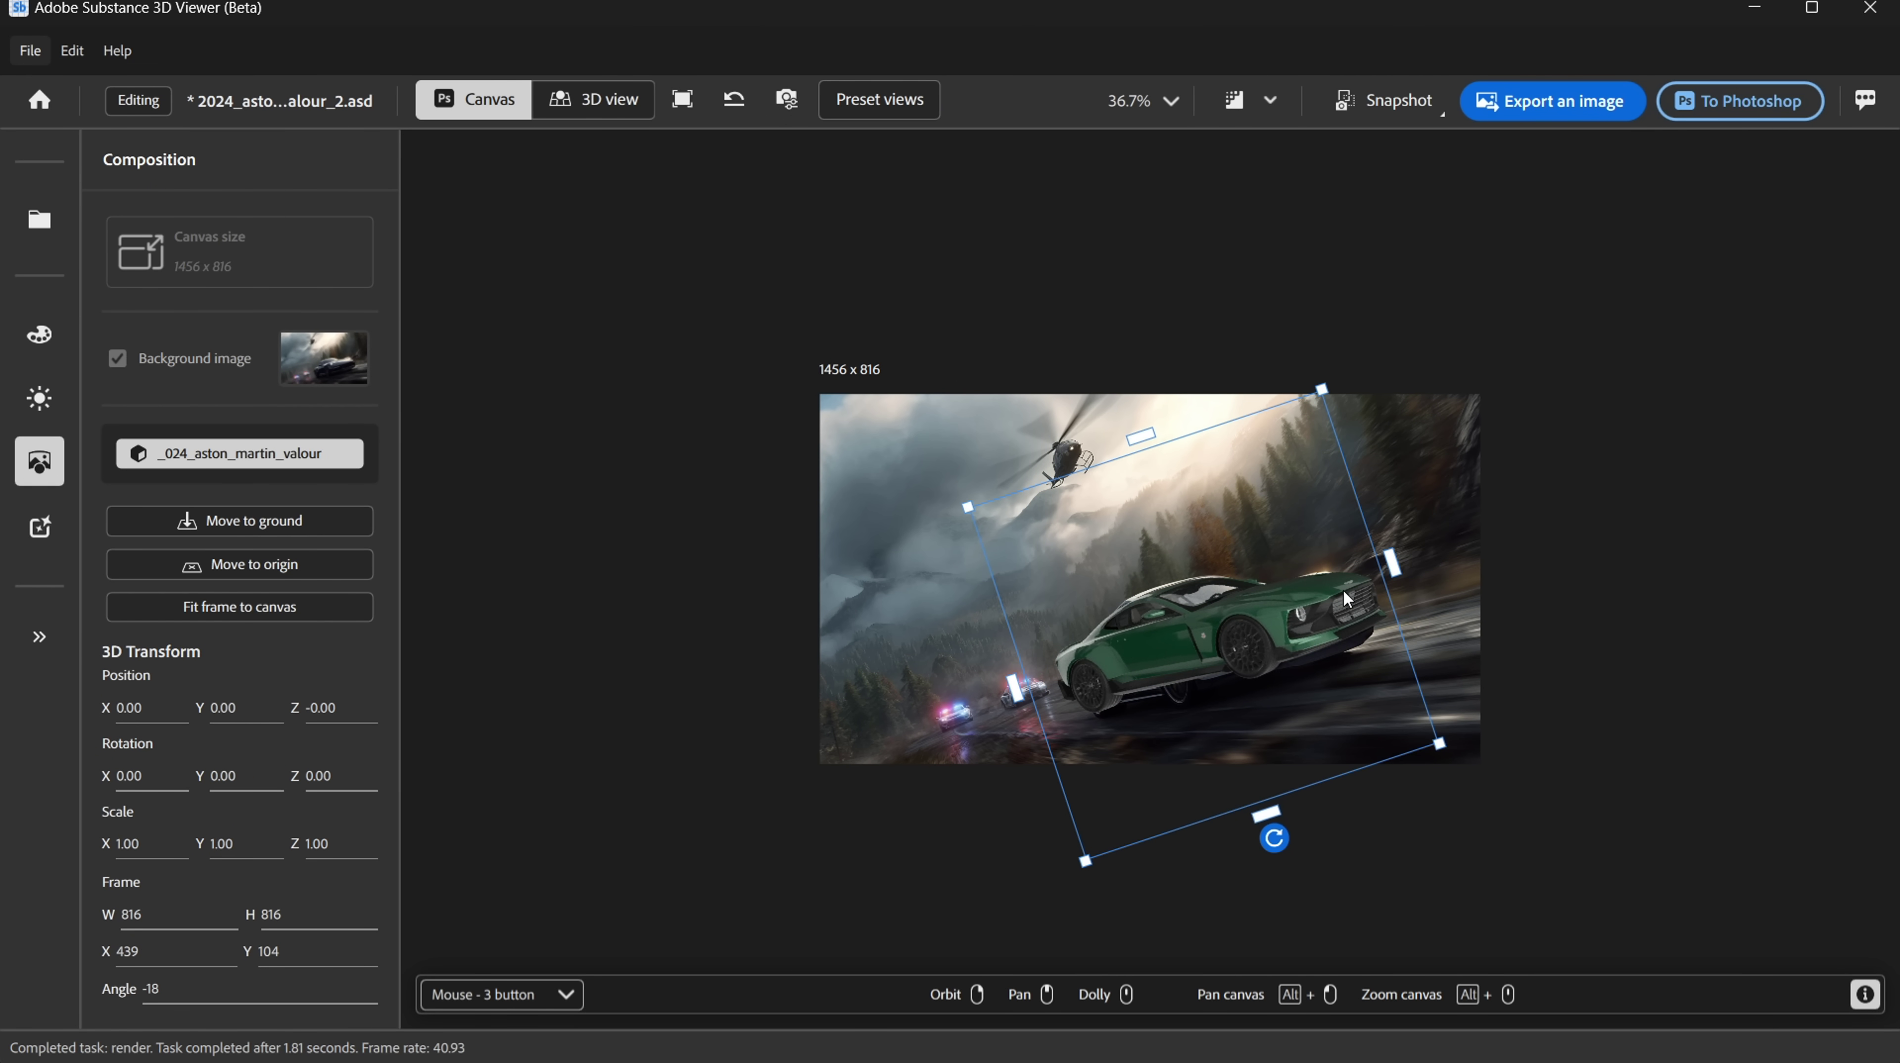
Rotate the car model's frame to an angle of -19 and fine-tune its view over the background car
{"action": "left_click_drag", "start_coordinate": [1274, 837], "coordinate": [1287, 828]}
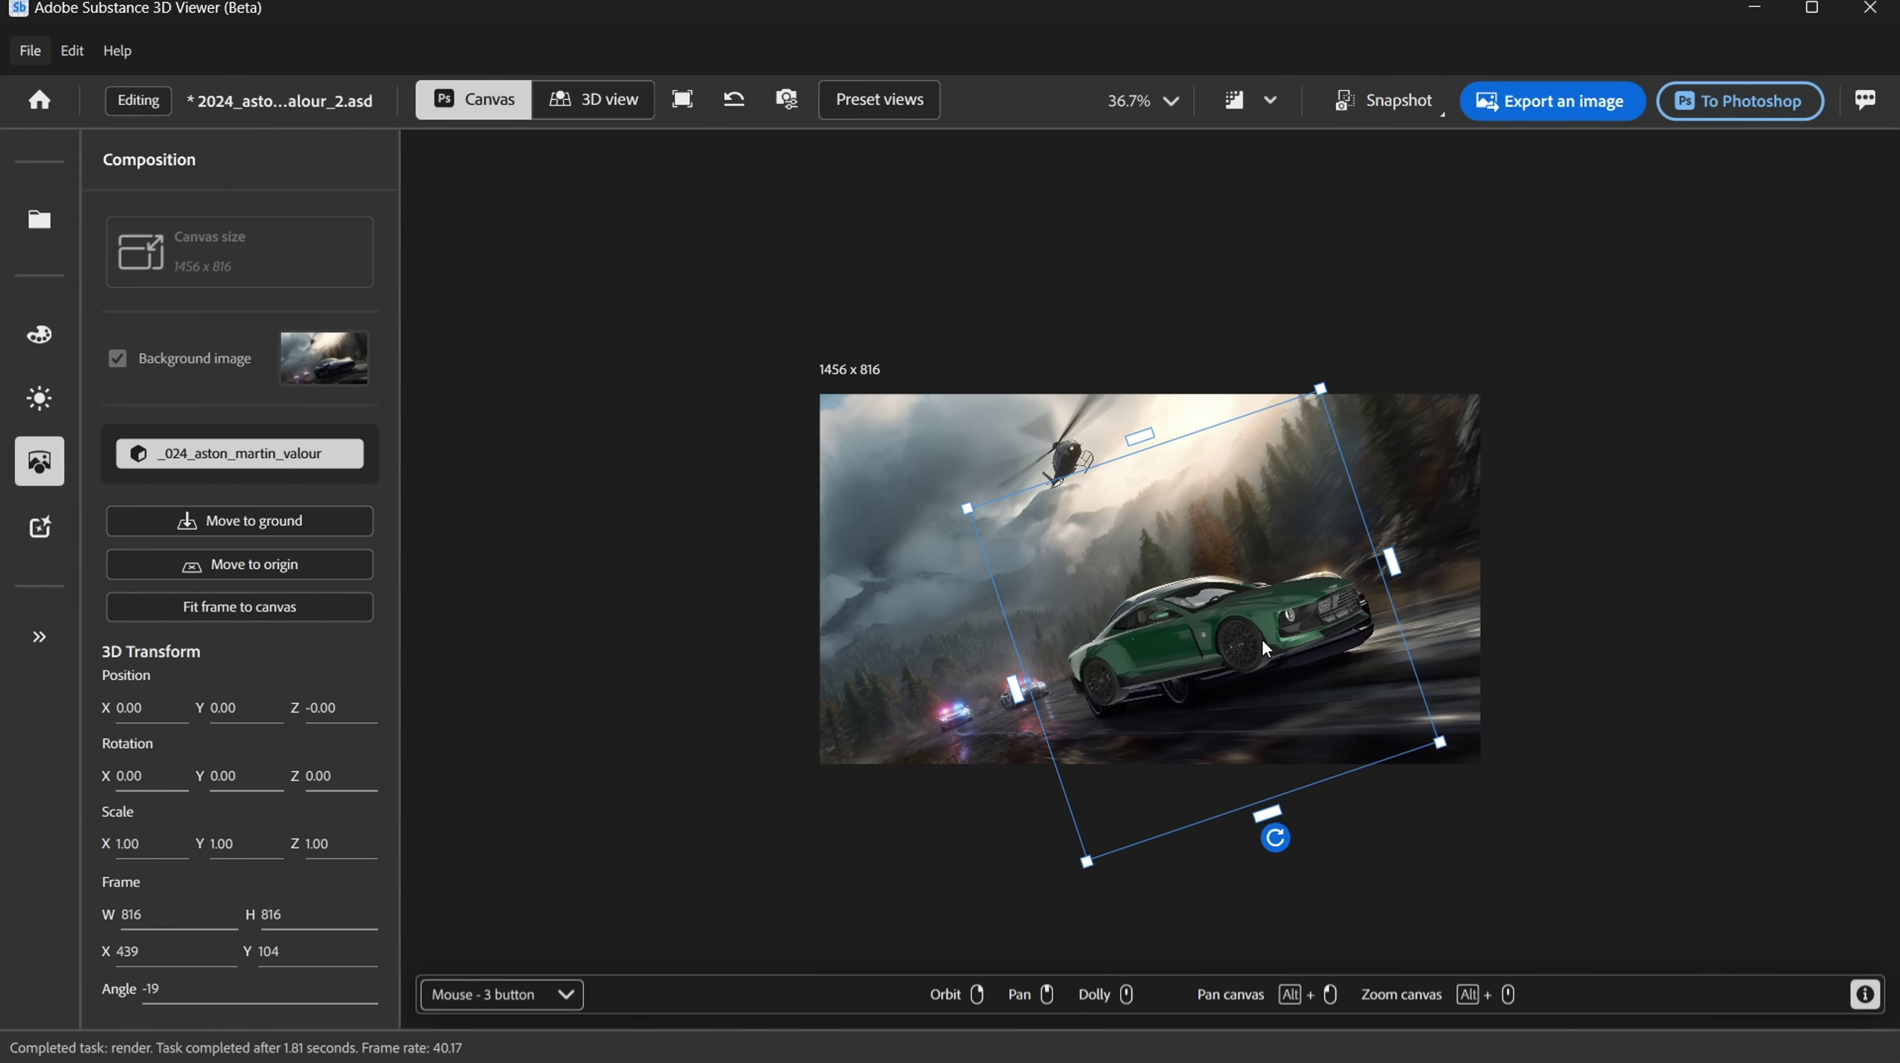
{"action": "scroll", "coordinate": [1168, 104], "scroll_direction": "up", "scroll_amount": 1}
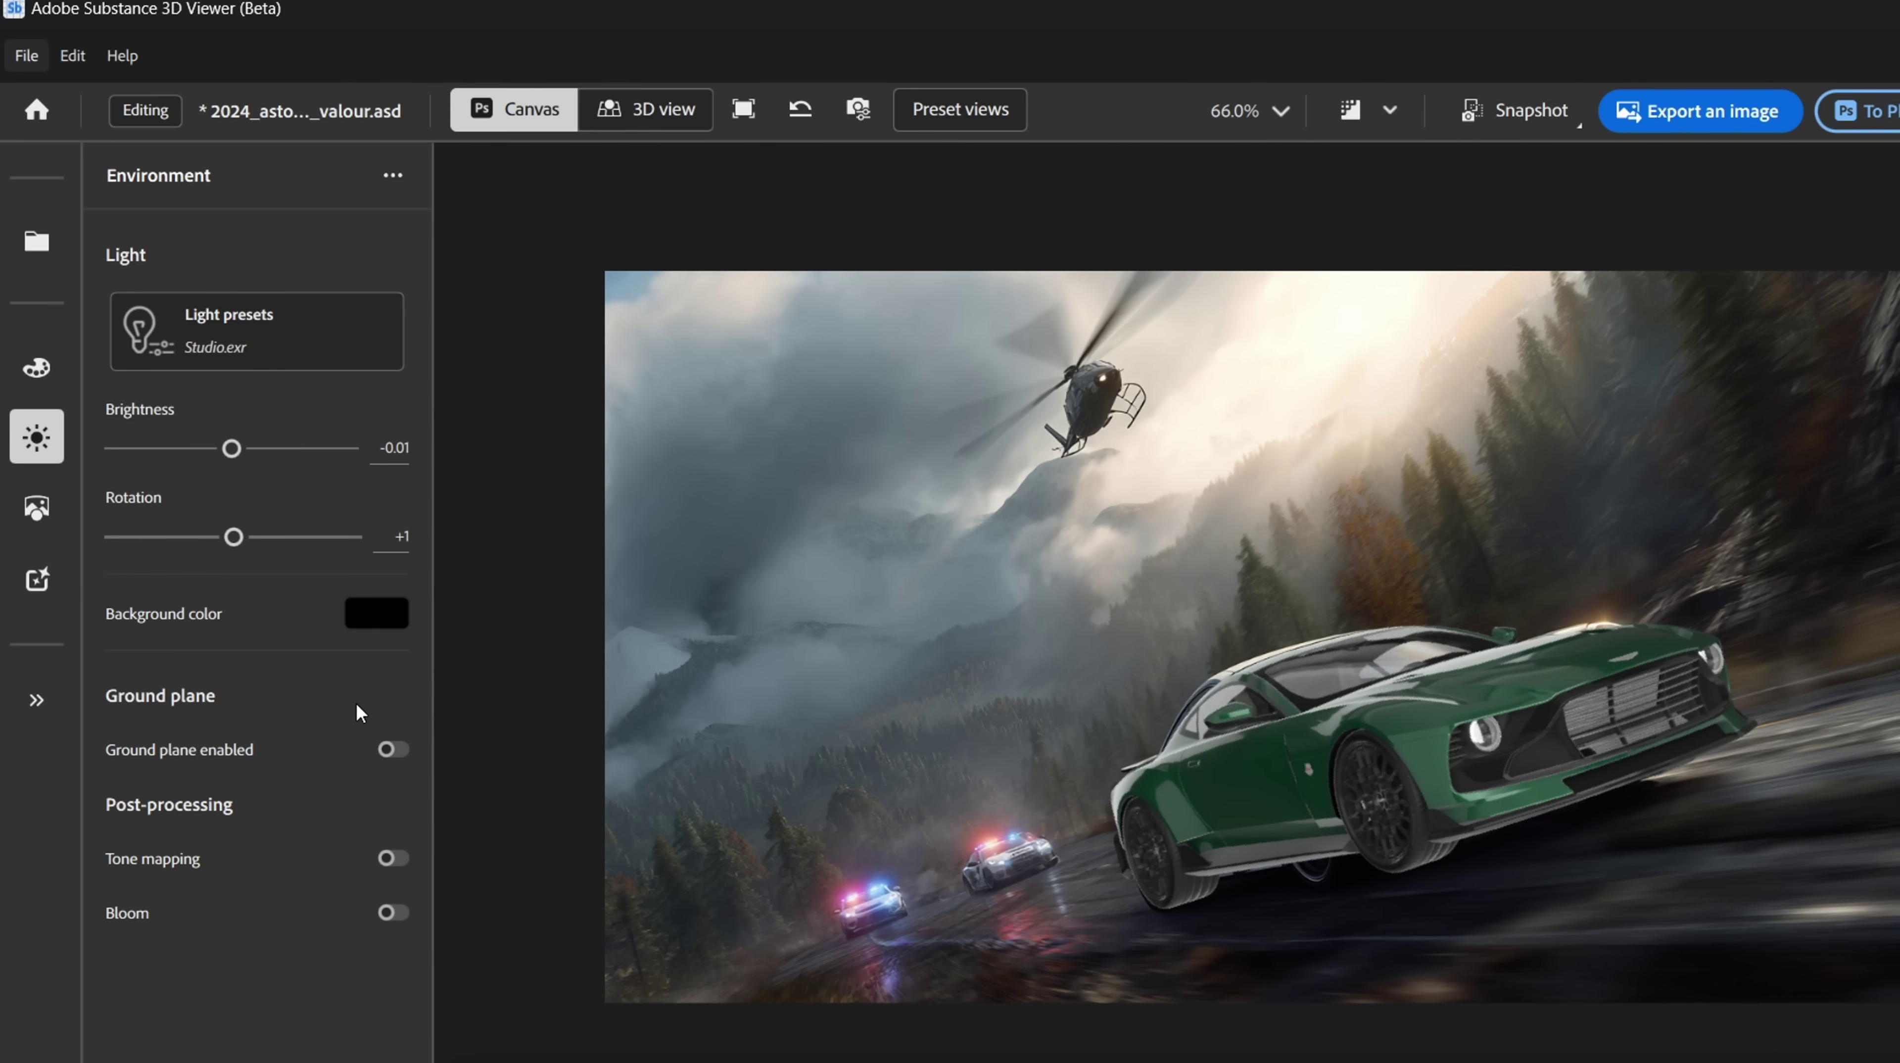
Try the Exterior and Atelier light presets on the car model, and keep Exterior
{"action": "left_click", "coordinate": [313, 357]}
{"action": "left_click", "coordinate": [660, 296]}
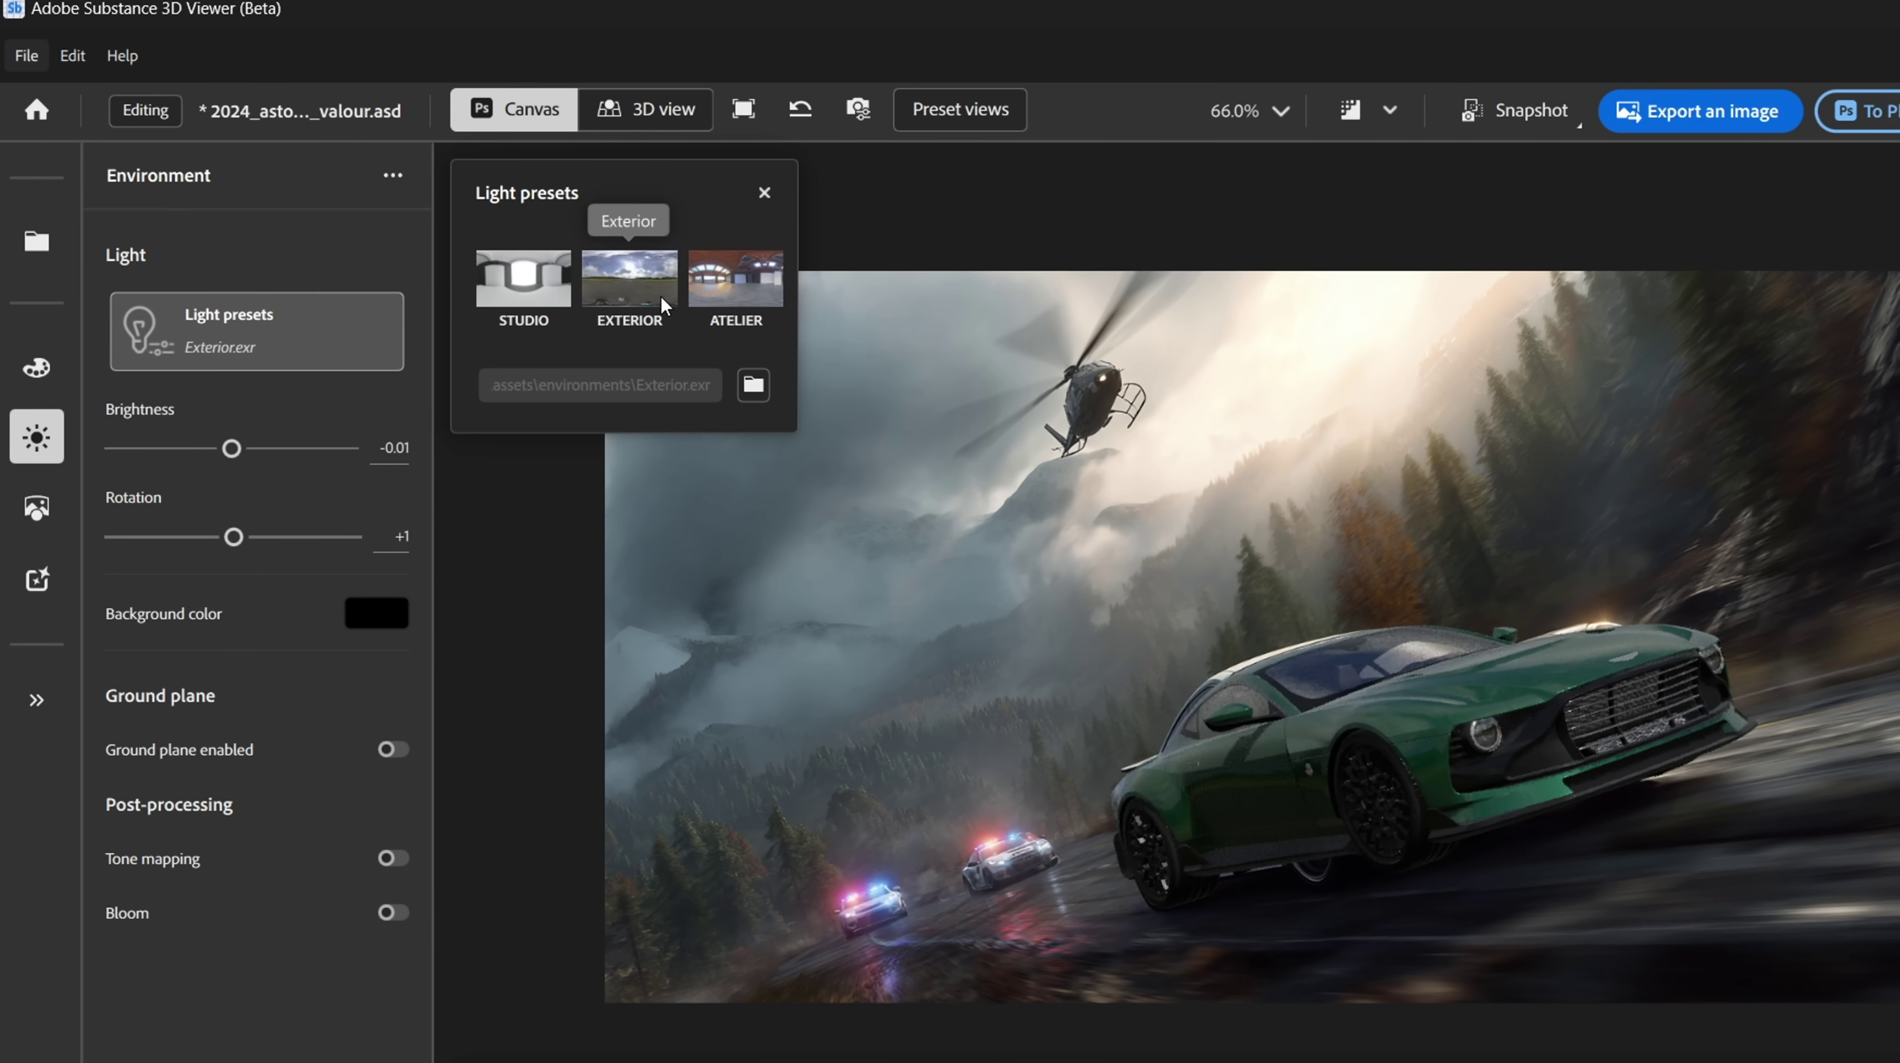
{"action": "left_click", "coordinate": [746, 277]}
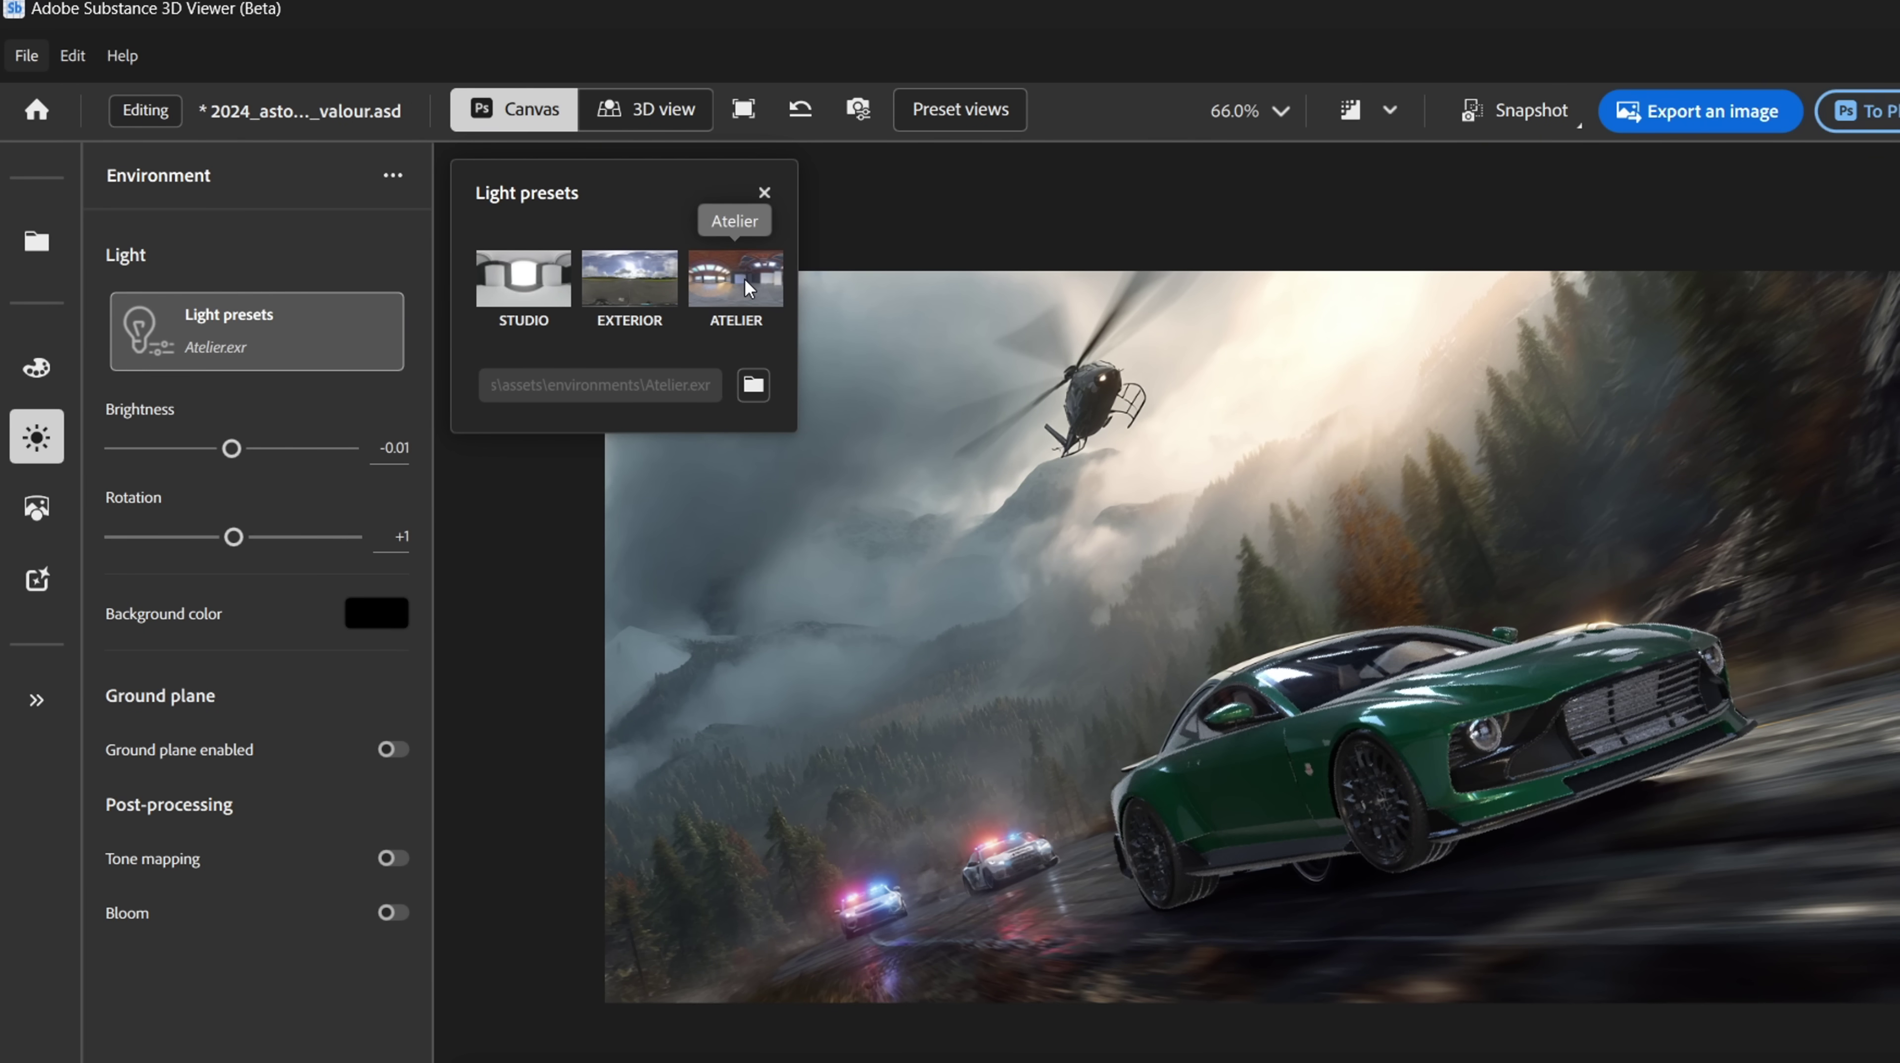
{"action": "left_click", "coordinate": [631, 295]}
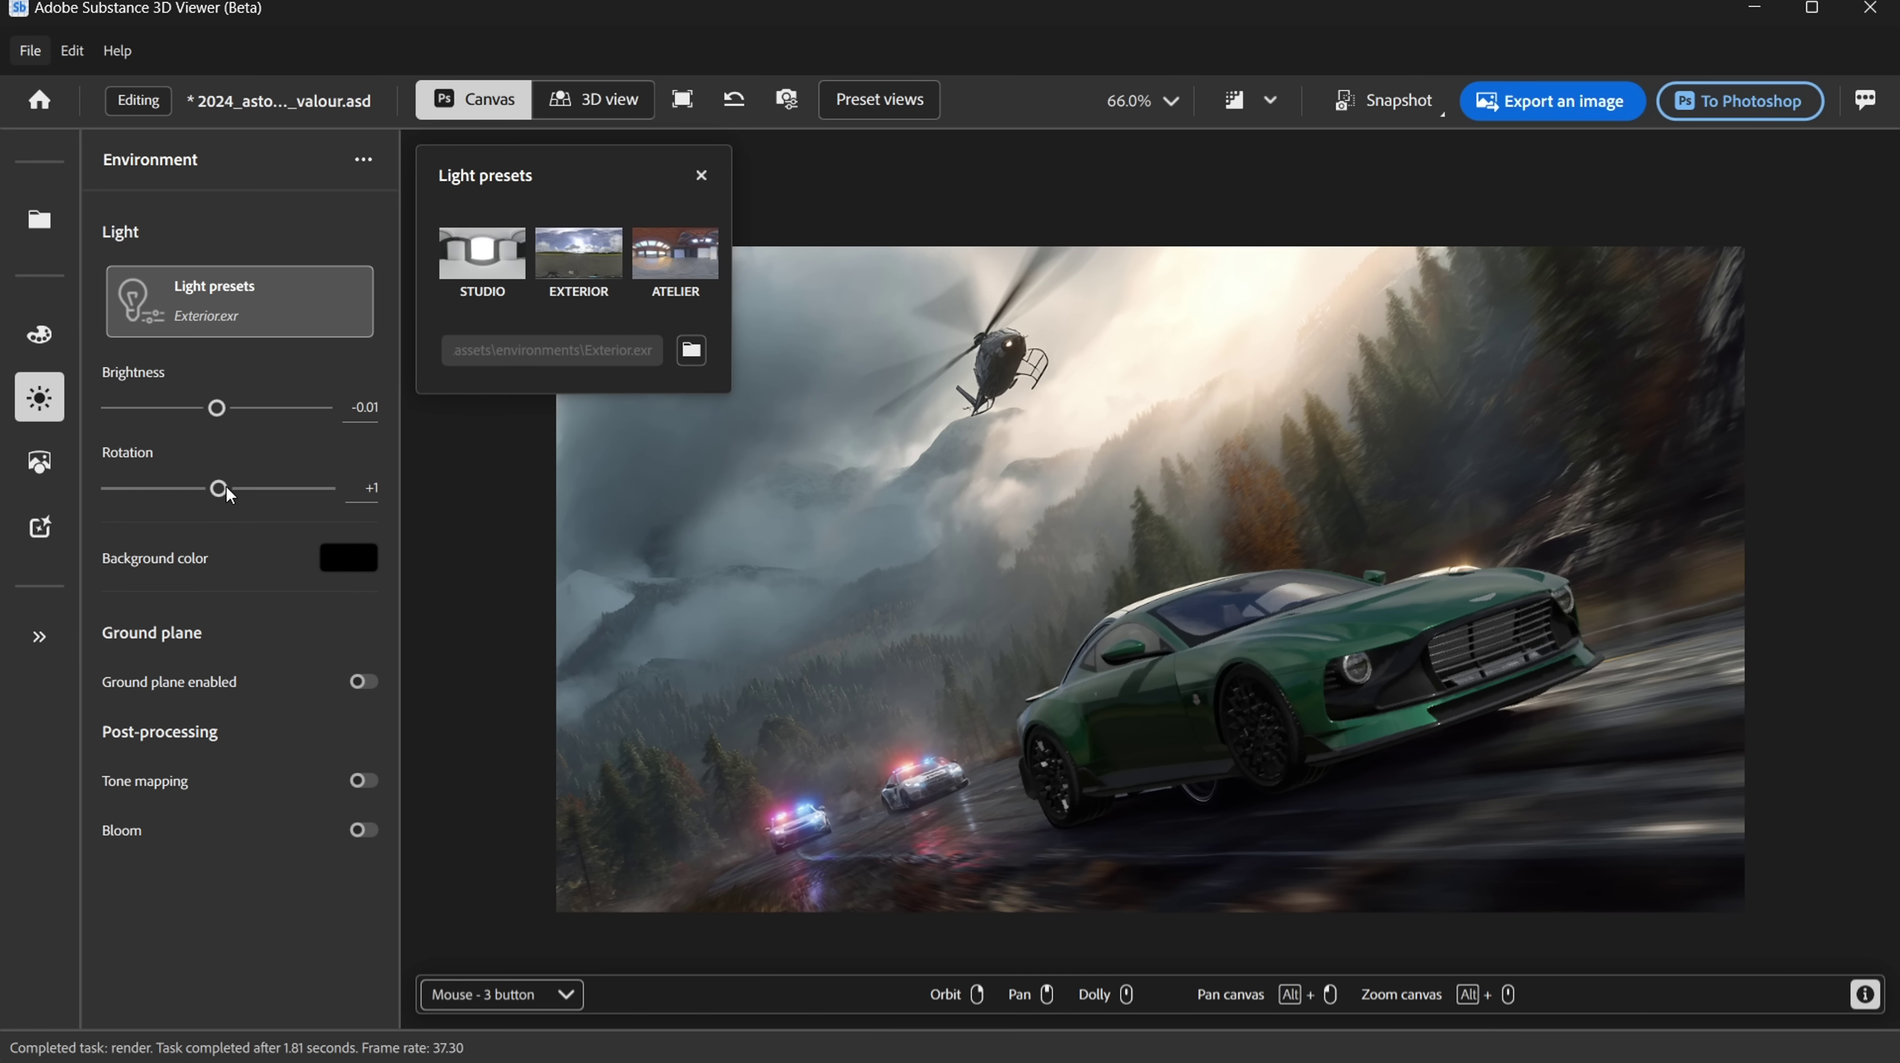
Set the environment light's rotation to +126 and brightness to +0.47, and enable the ground plane
{"action": "left_click_drag", "start_coordinate": [227, 488], "coordinate": [261, 552]}
{"action": "left_click_drag", "start_coordinate": [234, 409], "coordinate": [229, 408]}
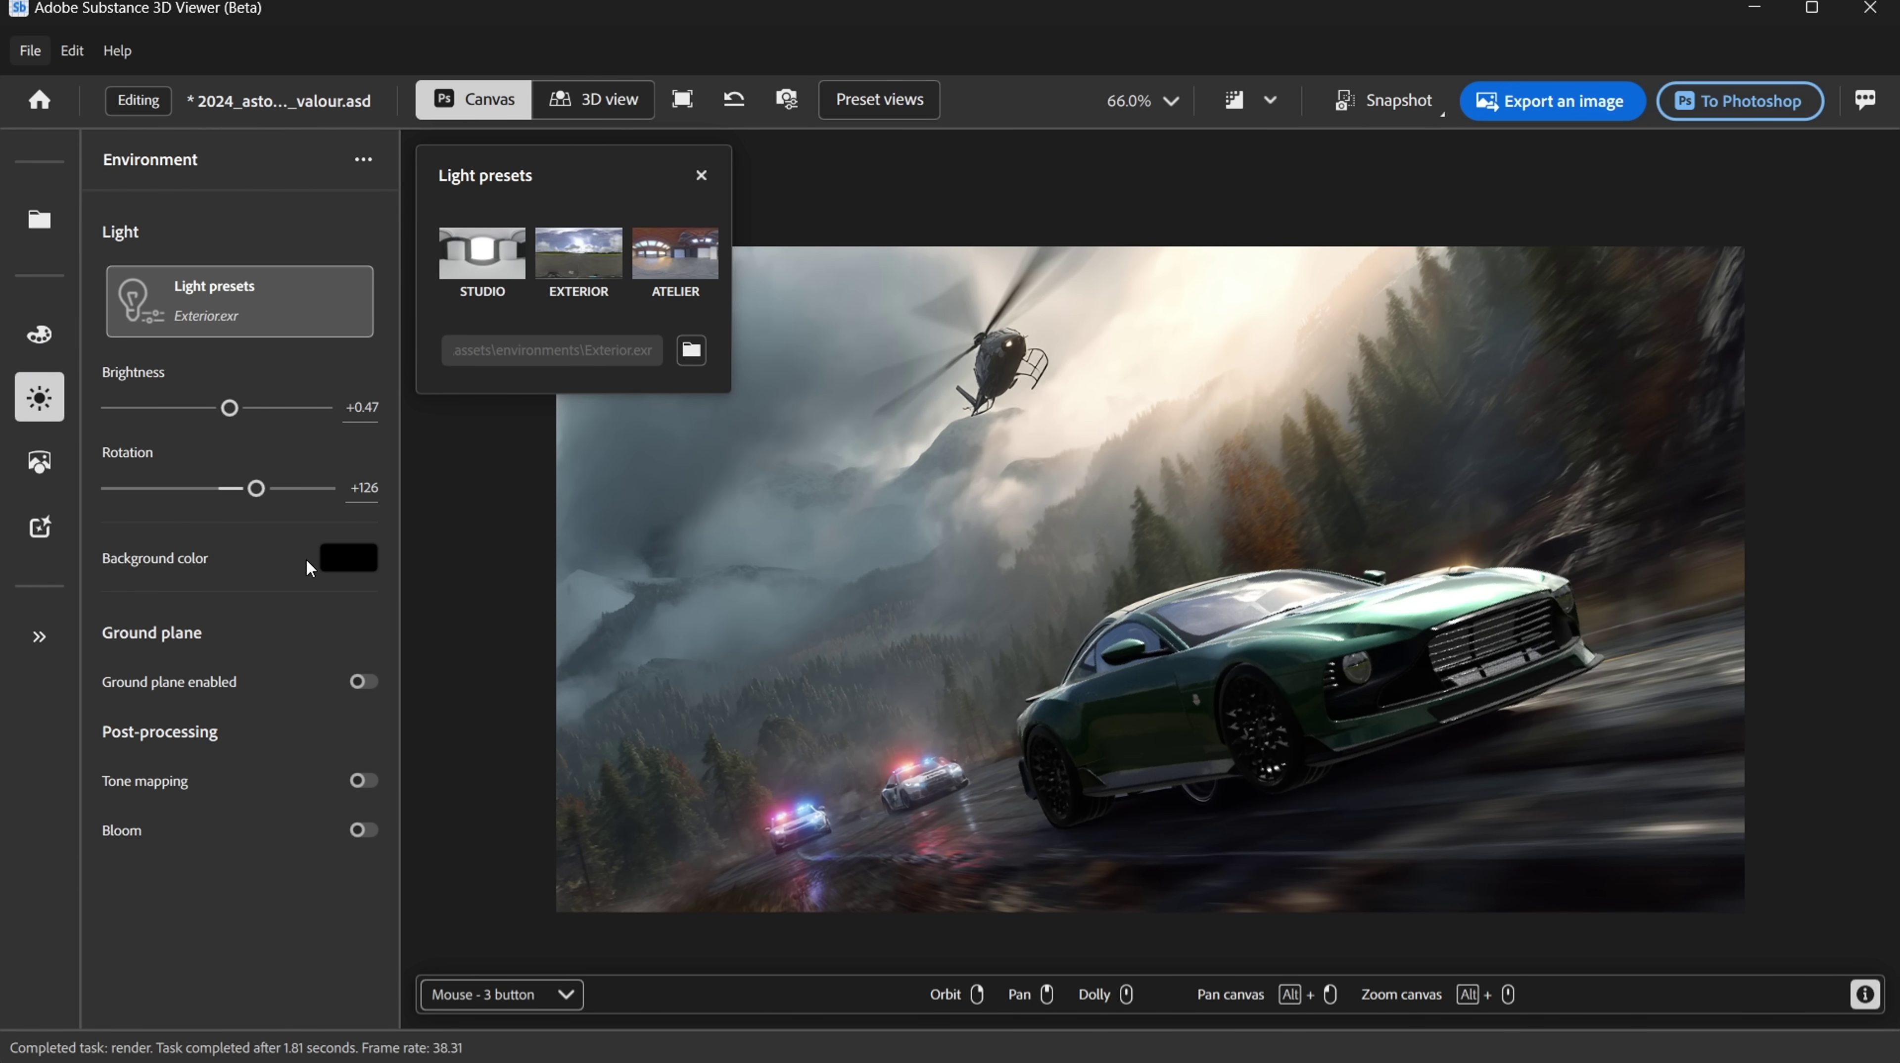
{"action": "left_click", "coordinate": [359, 681]}
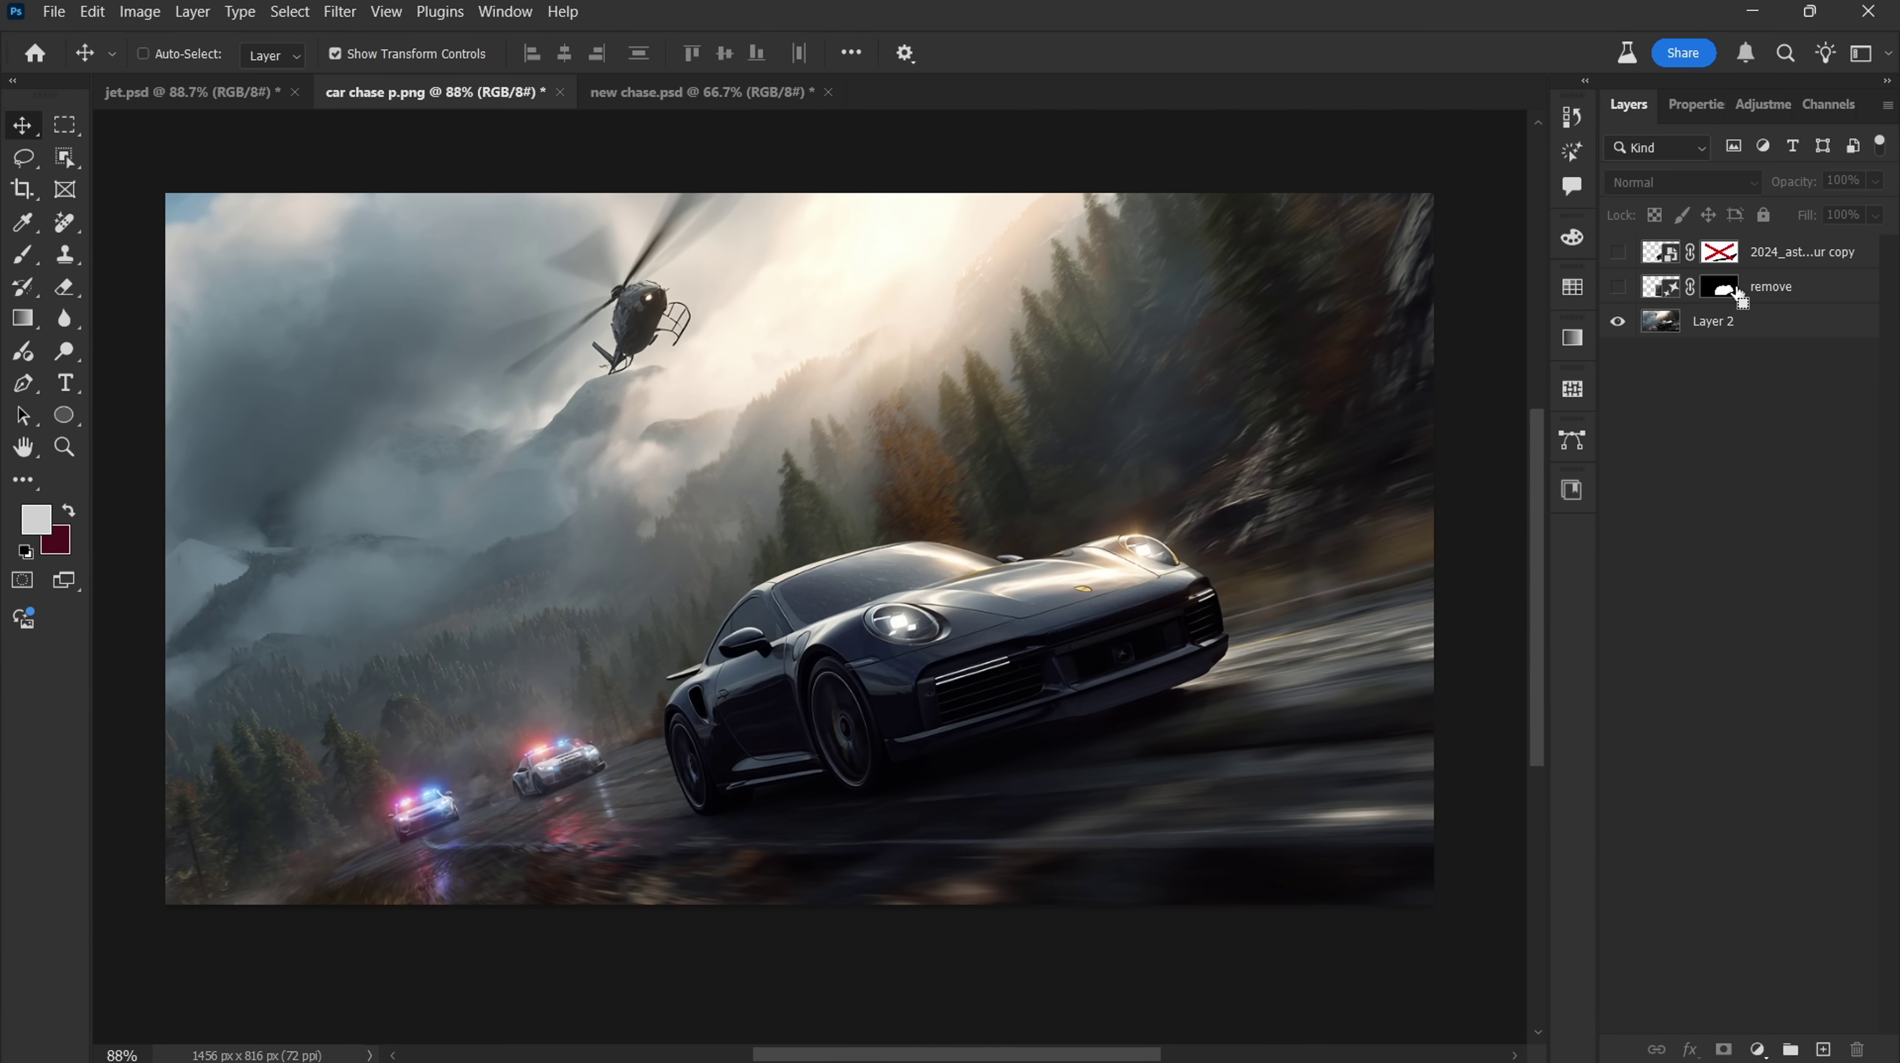
In Photoshop's car chase p.png, load and clear the remove layer's mask as a selection, and show the remove and green car layers
{"action": "left_click", "coordinate": [1734, 292], "text": "ctrl"}
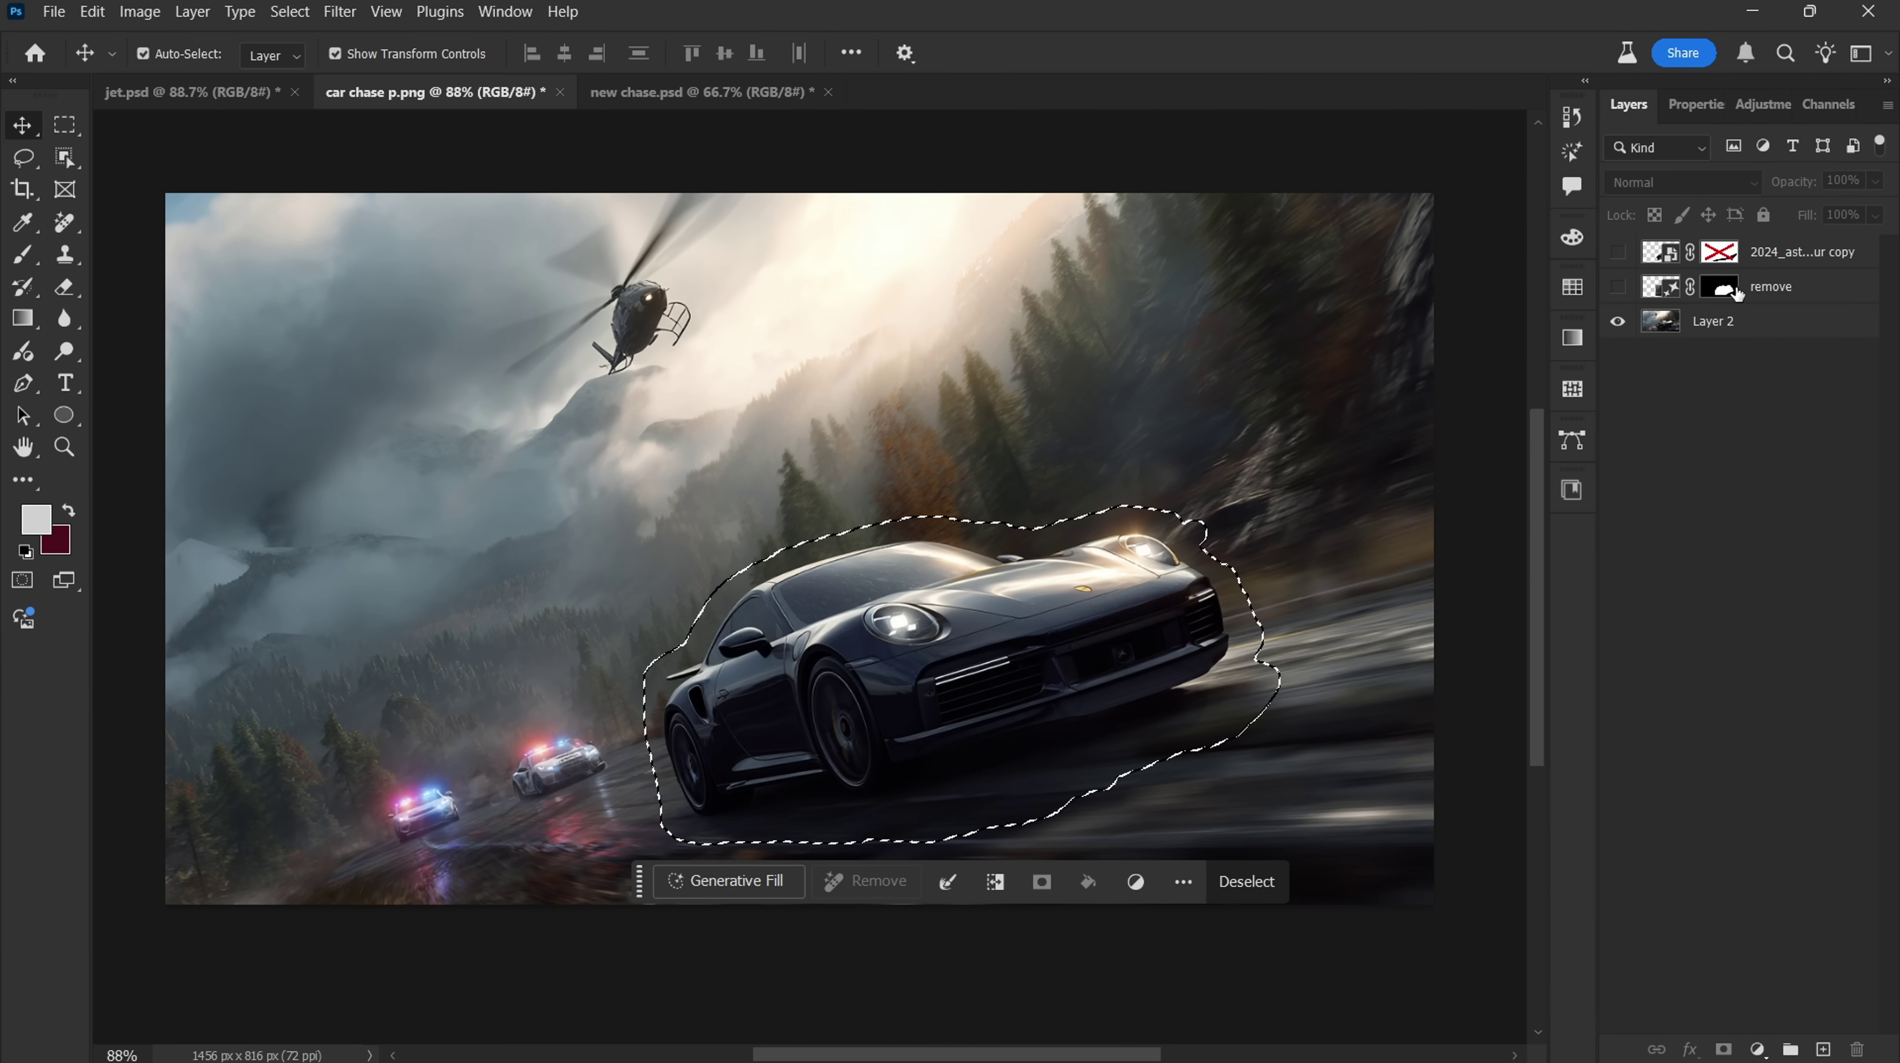
{"action": "left_click", "coordinate": [1621, 289]}
{"action": "key", "text": "ctrl+d"}
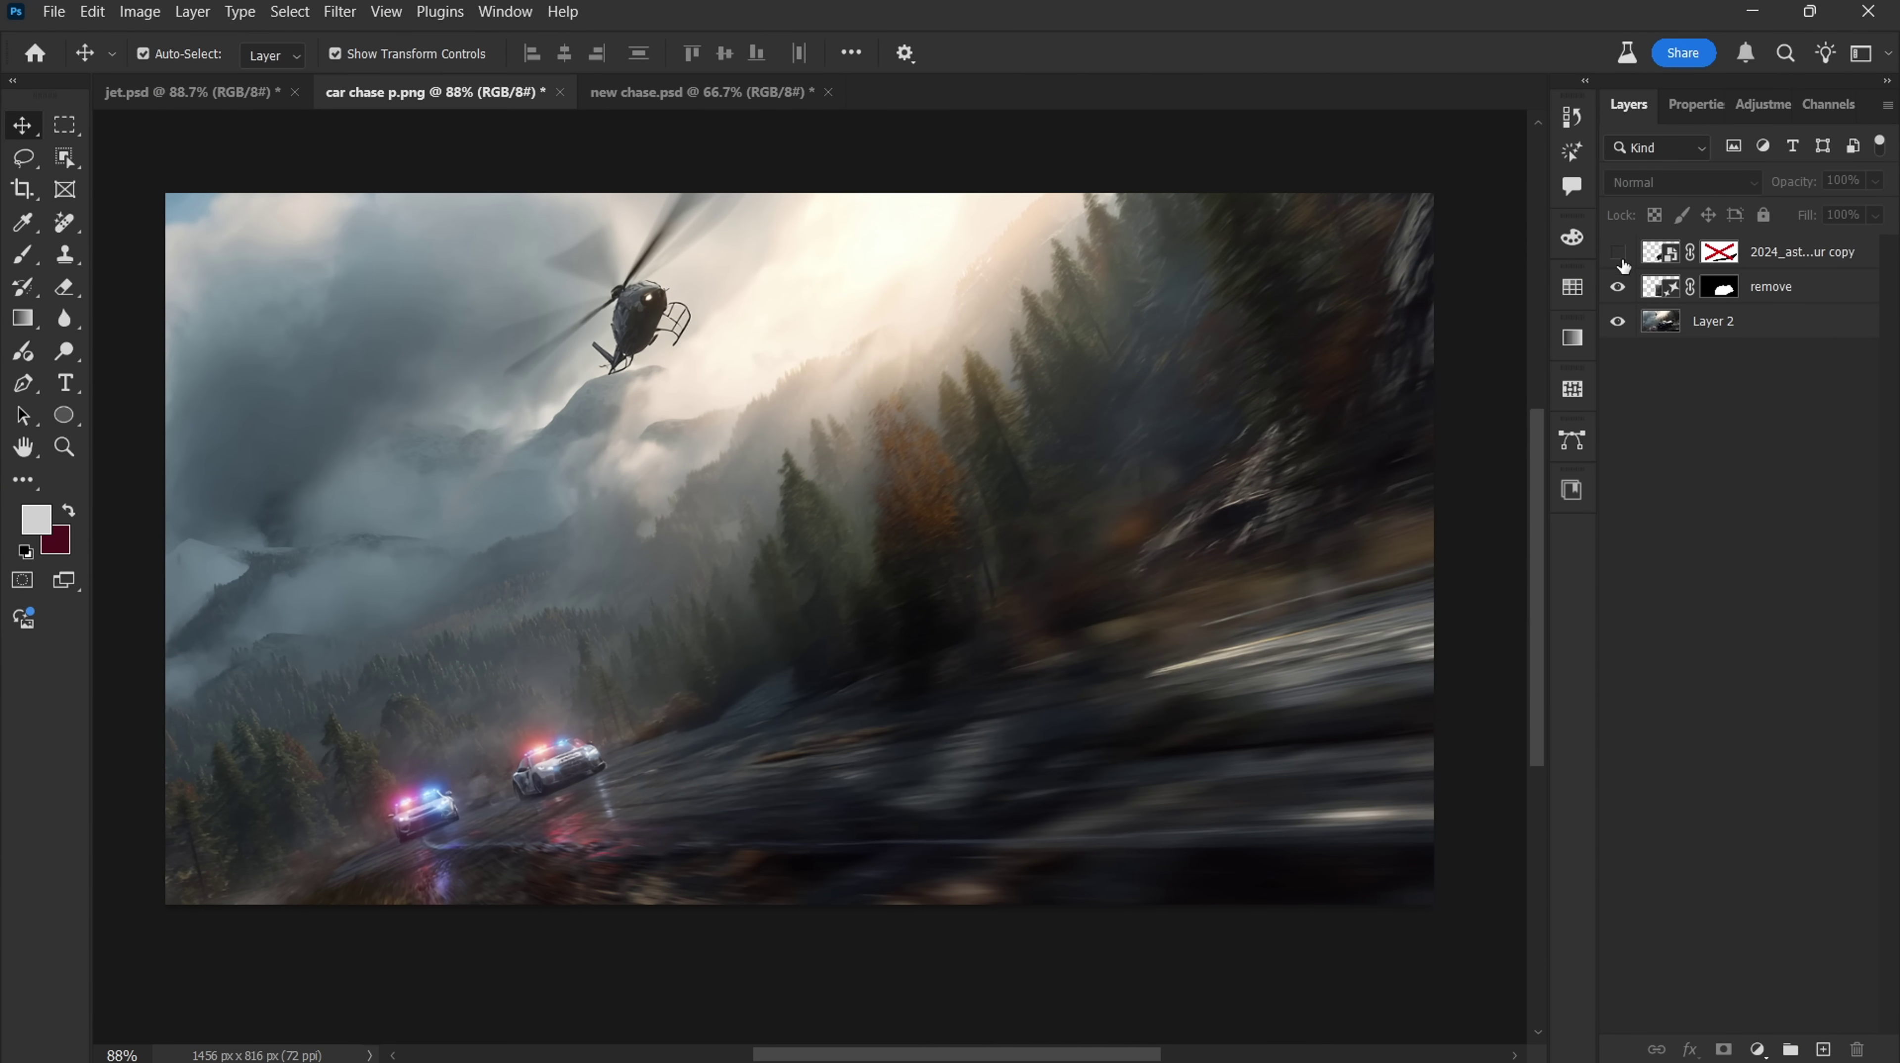
{"action": "left_click", "coordinate": [1619, 253]}
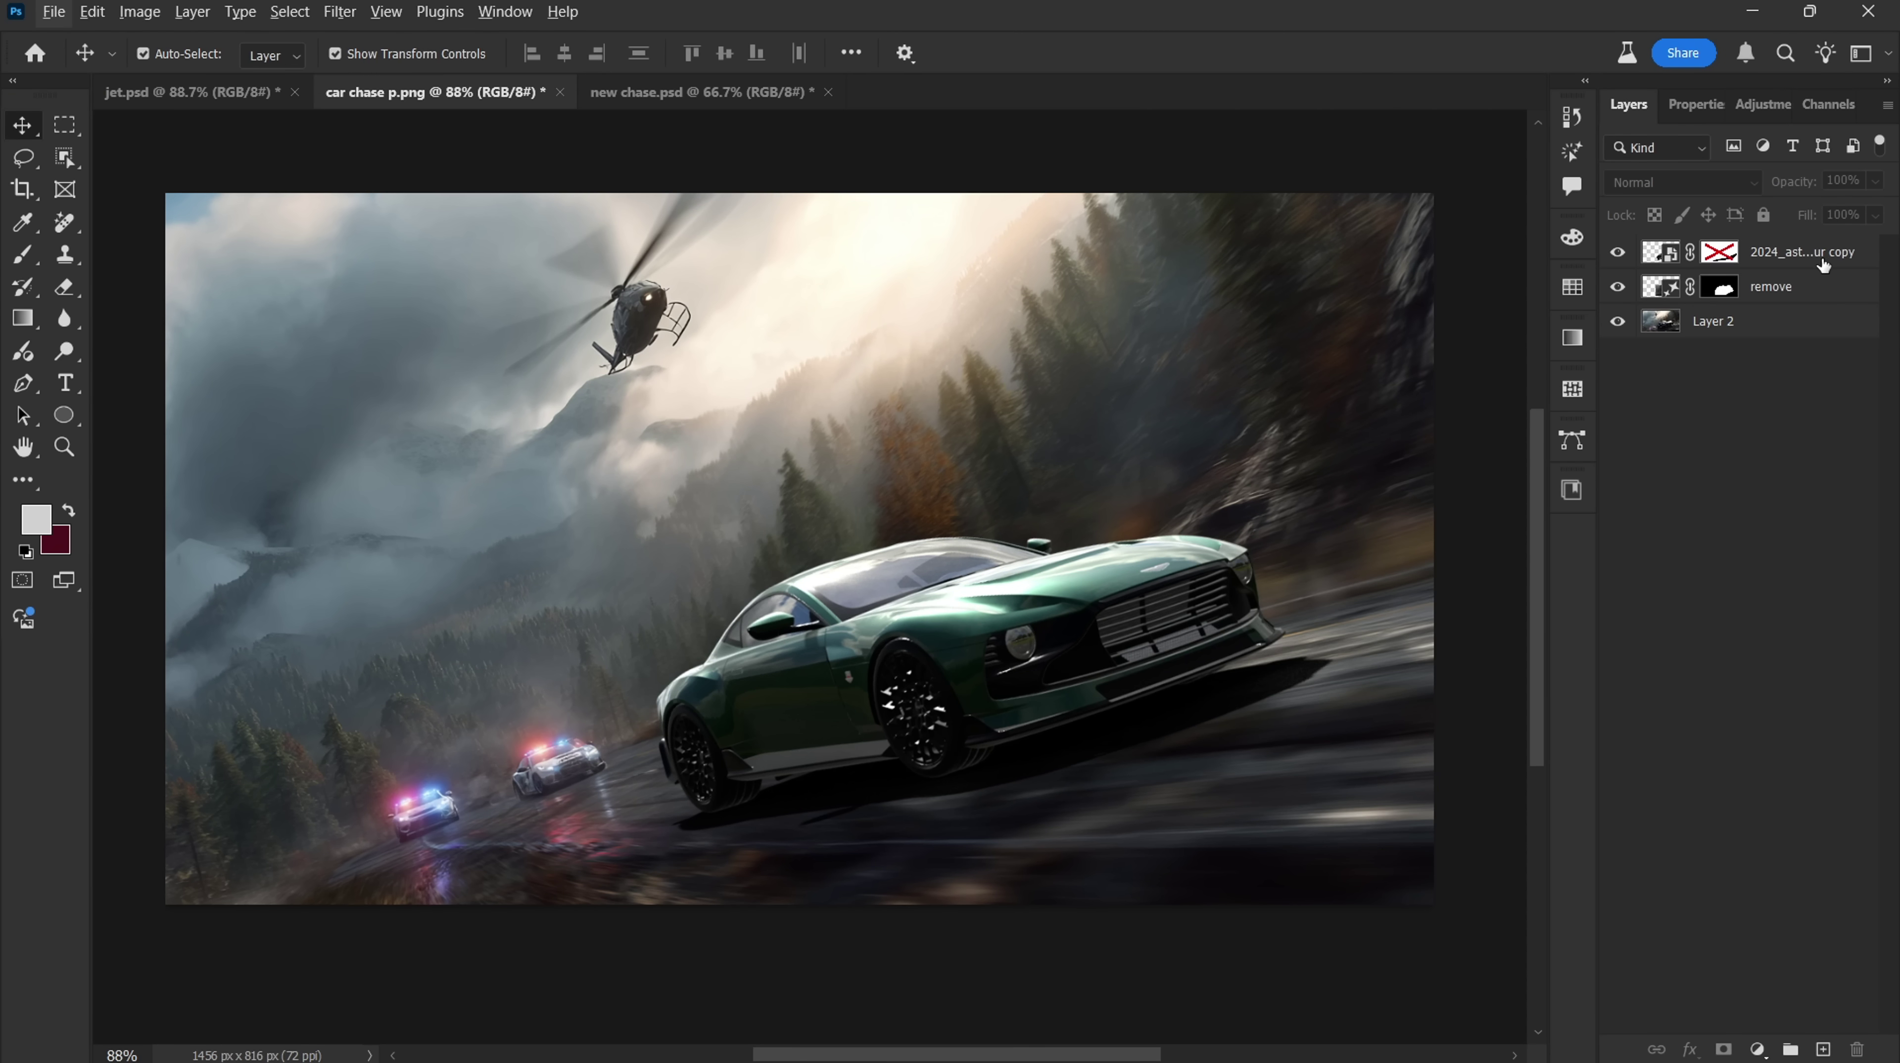
Duplicate the green car layer and enable the layer masks on both copies
{"action": "left_click", "coordinate": [1816, 268]}
{"action": "key", "text": "ctrl+j"}
{"action": "left_click", "coordinate": [1712, 491]}
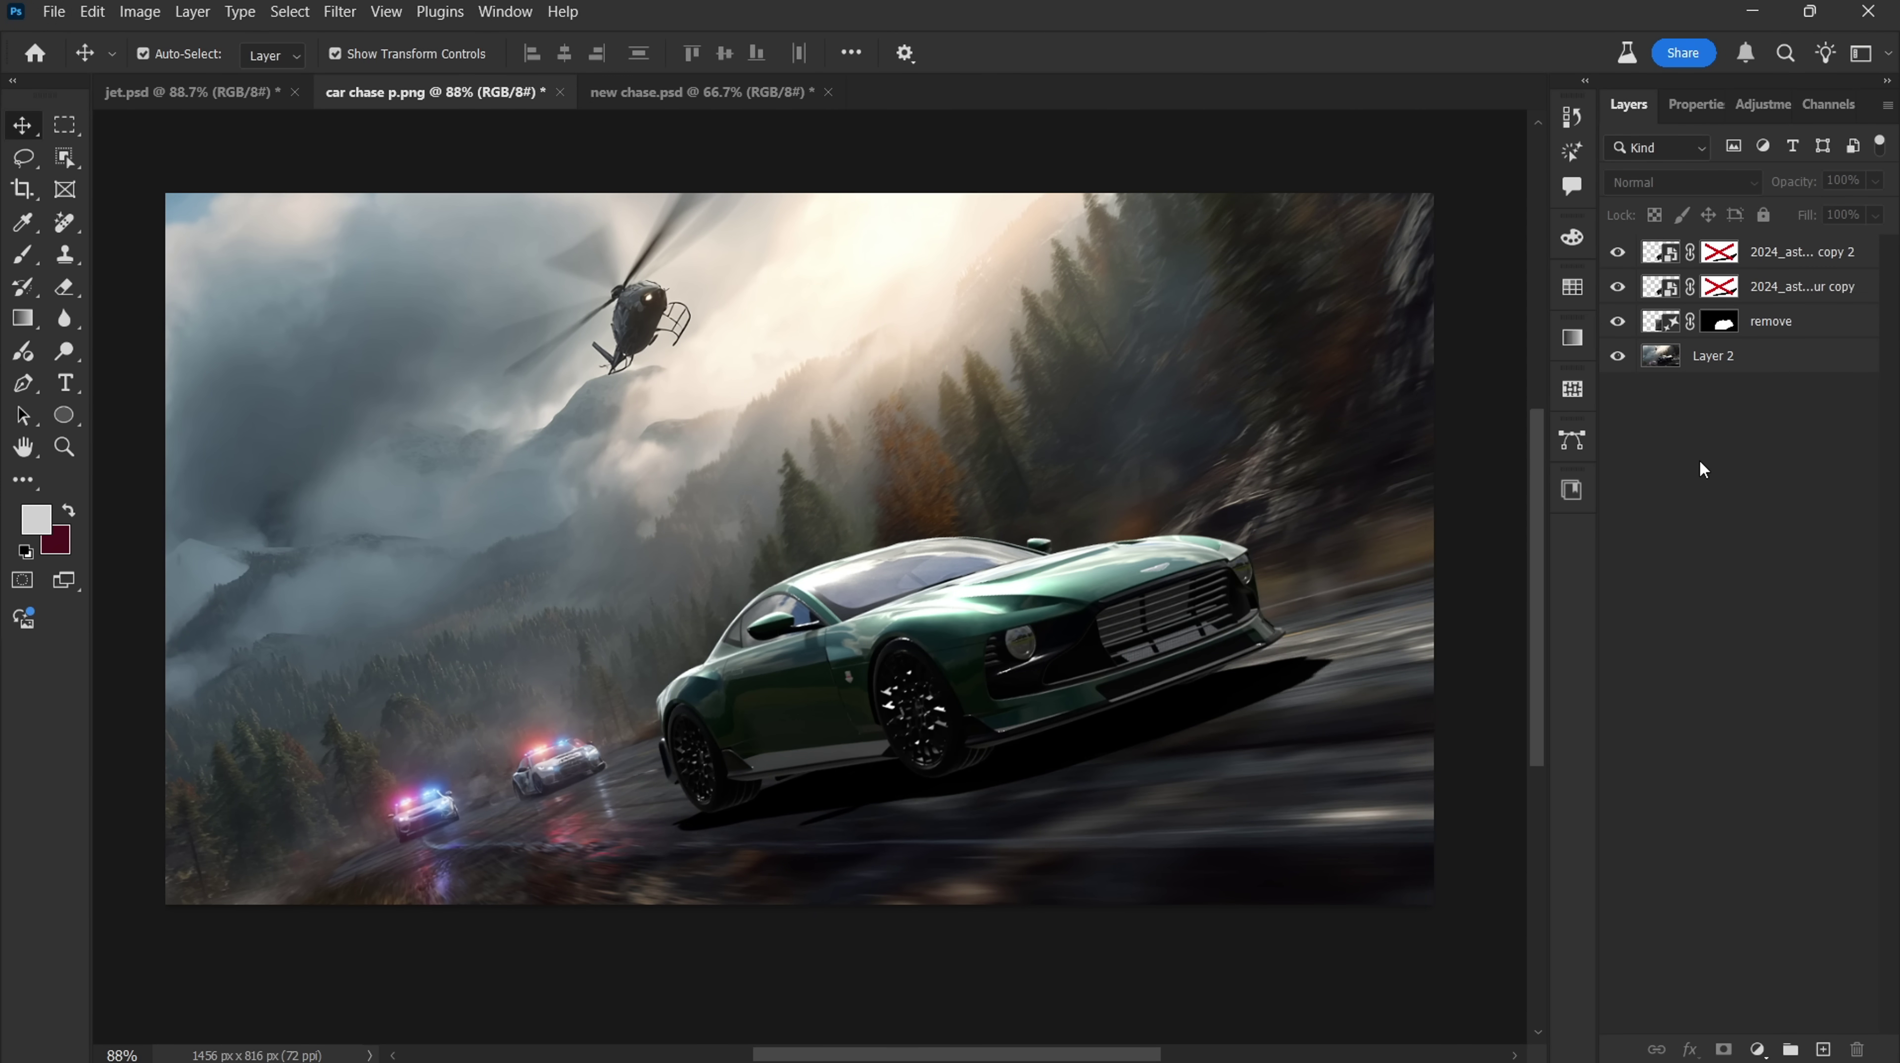
{"action": "left_click", "coordinate": [1734, 295], "text": "shift"}
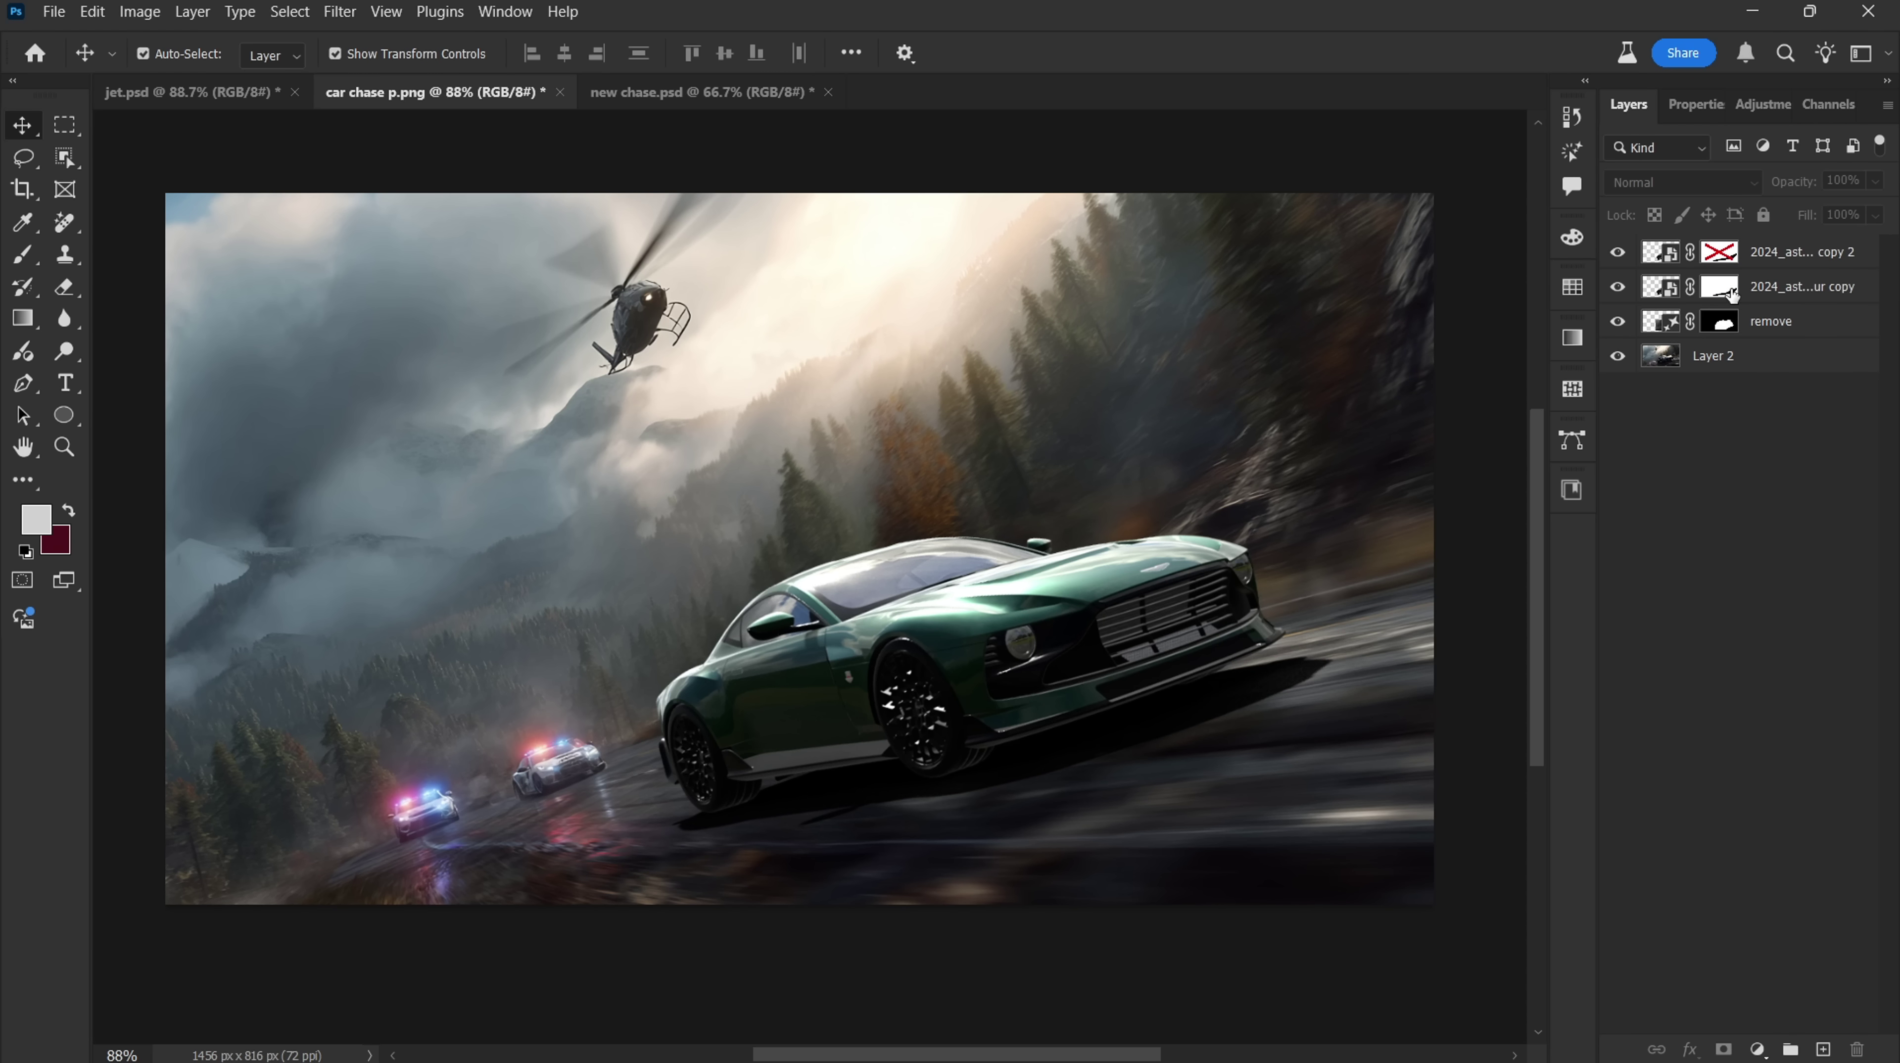
{"action": "left_click", "coordinate": [1727, 256], "text": "shift"}
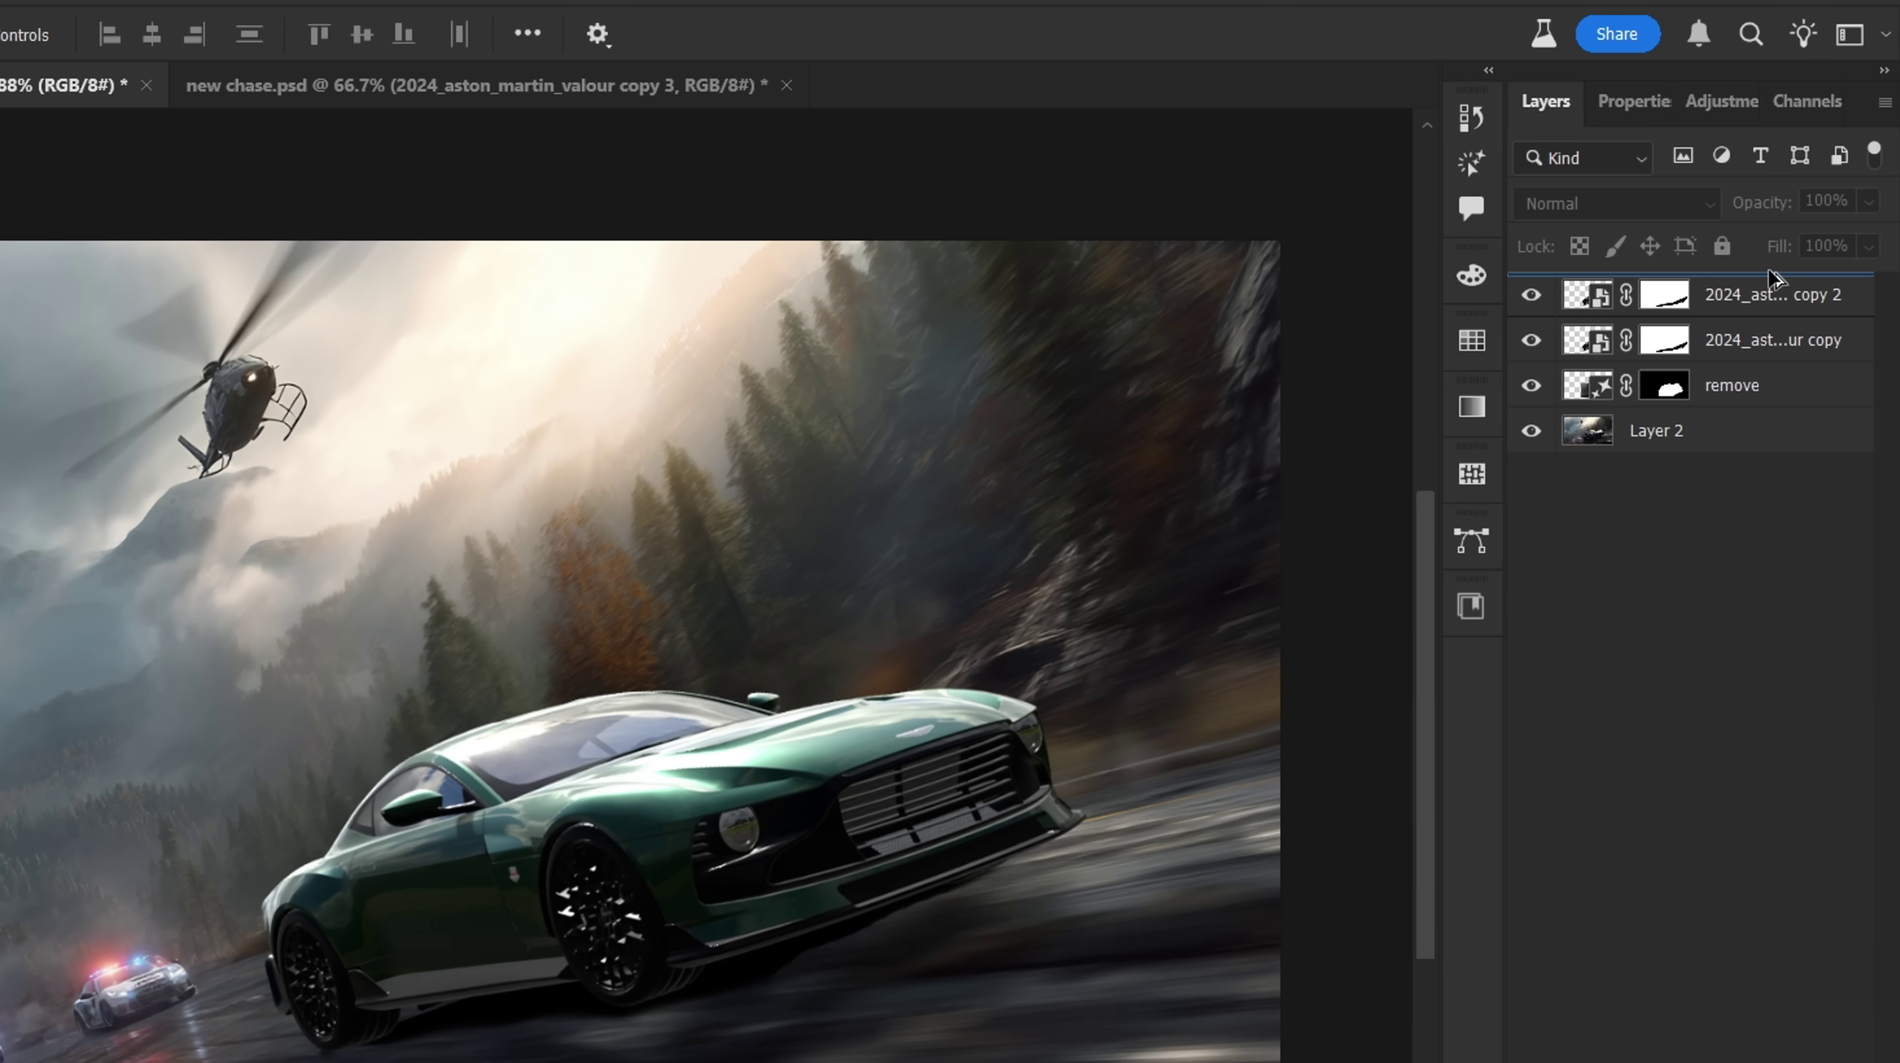
Add another copy of the green car on top and apply a Gaussian Blur with a 4.3-pixel radius to it
{"action": "left_click", "coordinate": [1801, 244]}
{"action": "key", "text": "ctrl+j"}
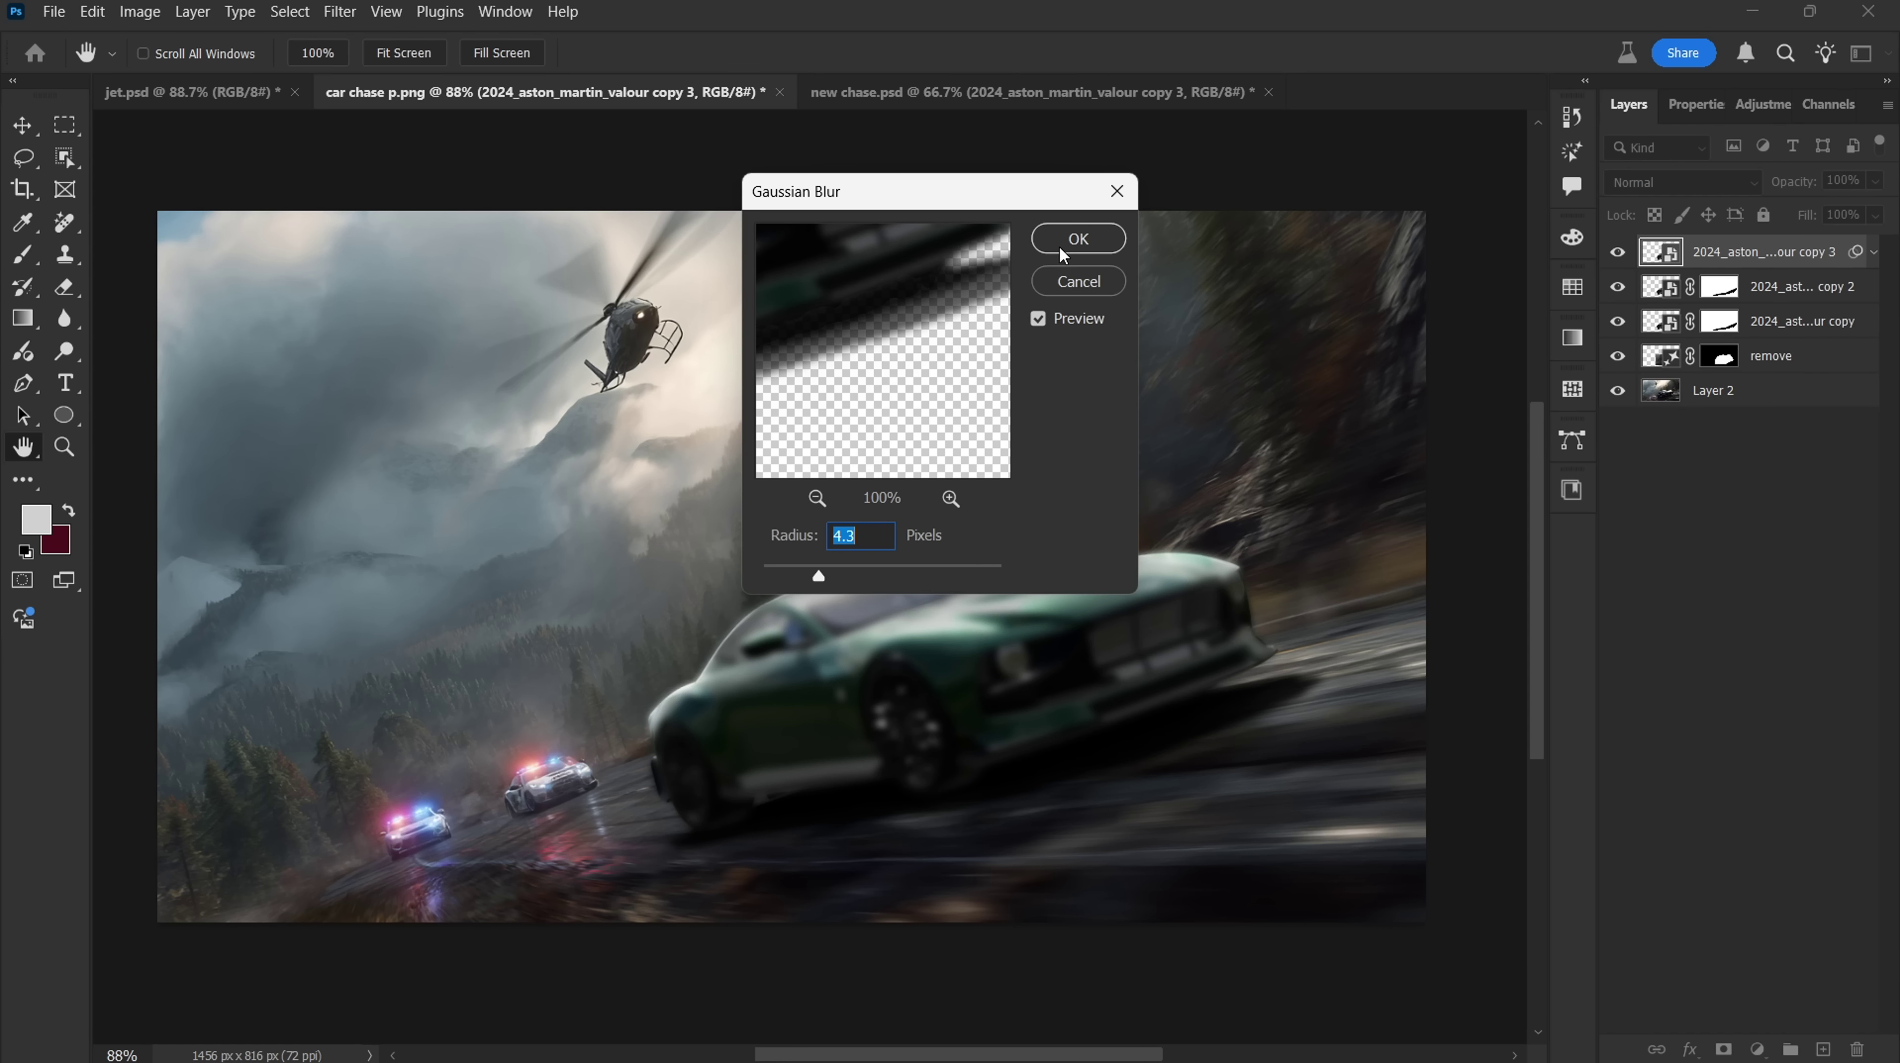
{"action": "left_click", "coordinate": [1059, 245]}
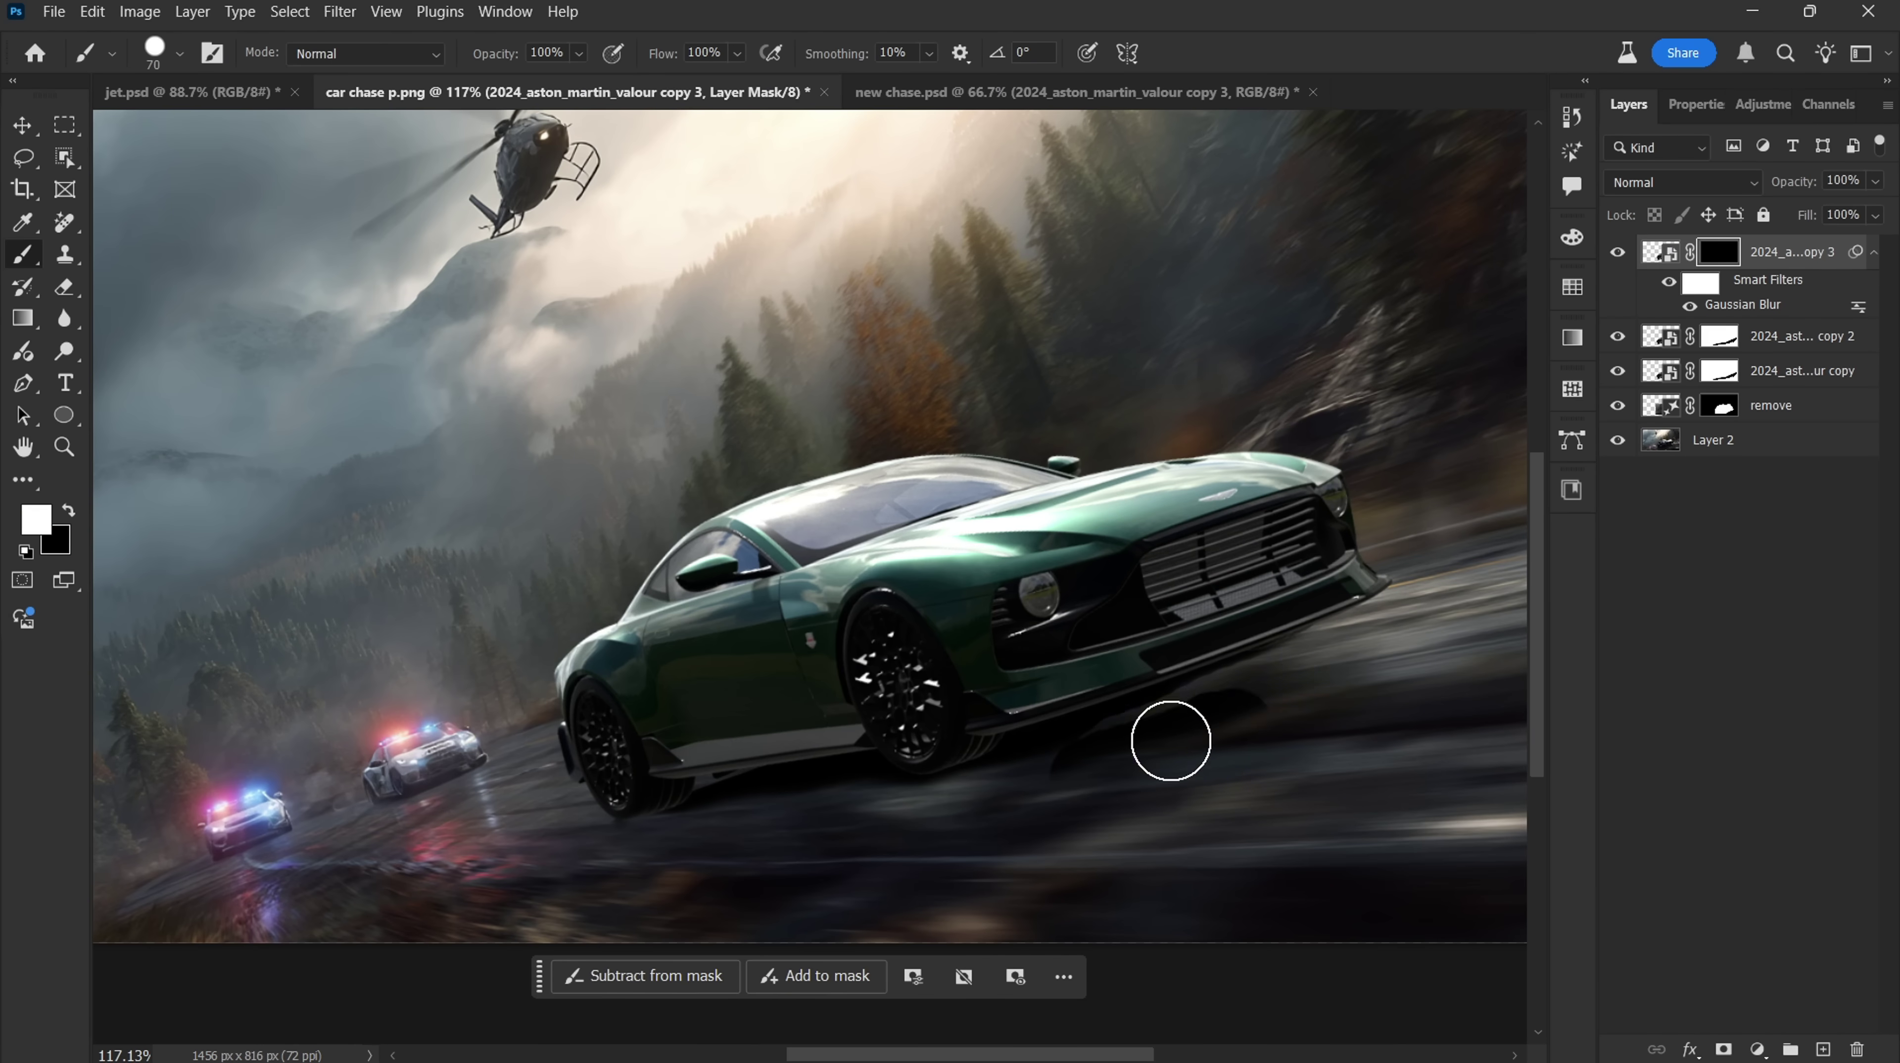
Paint white on the blurred car copy's black mask with a 70-pixel brush to bring in the soft shadow under the car
{"action": "scroll", "coordinate": [1203, 738], "scroll_direction": "up", "scroll_amount": 5}
{"action": "left_click_drag", "start_coordinate": [1018, 709], "coordinate": [1265, 781]}
{"action": "scroll", "coordinate": [465, 904], "scroll_direction": "down", "scroll_amount": 3}
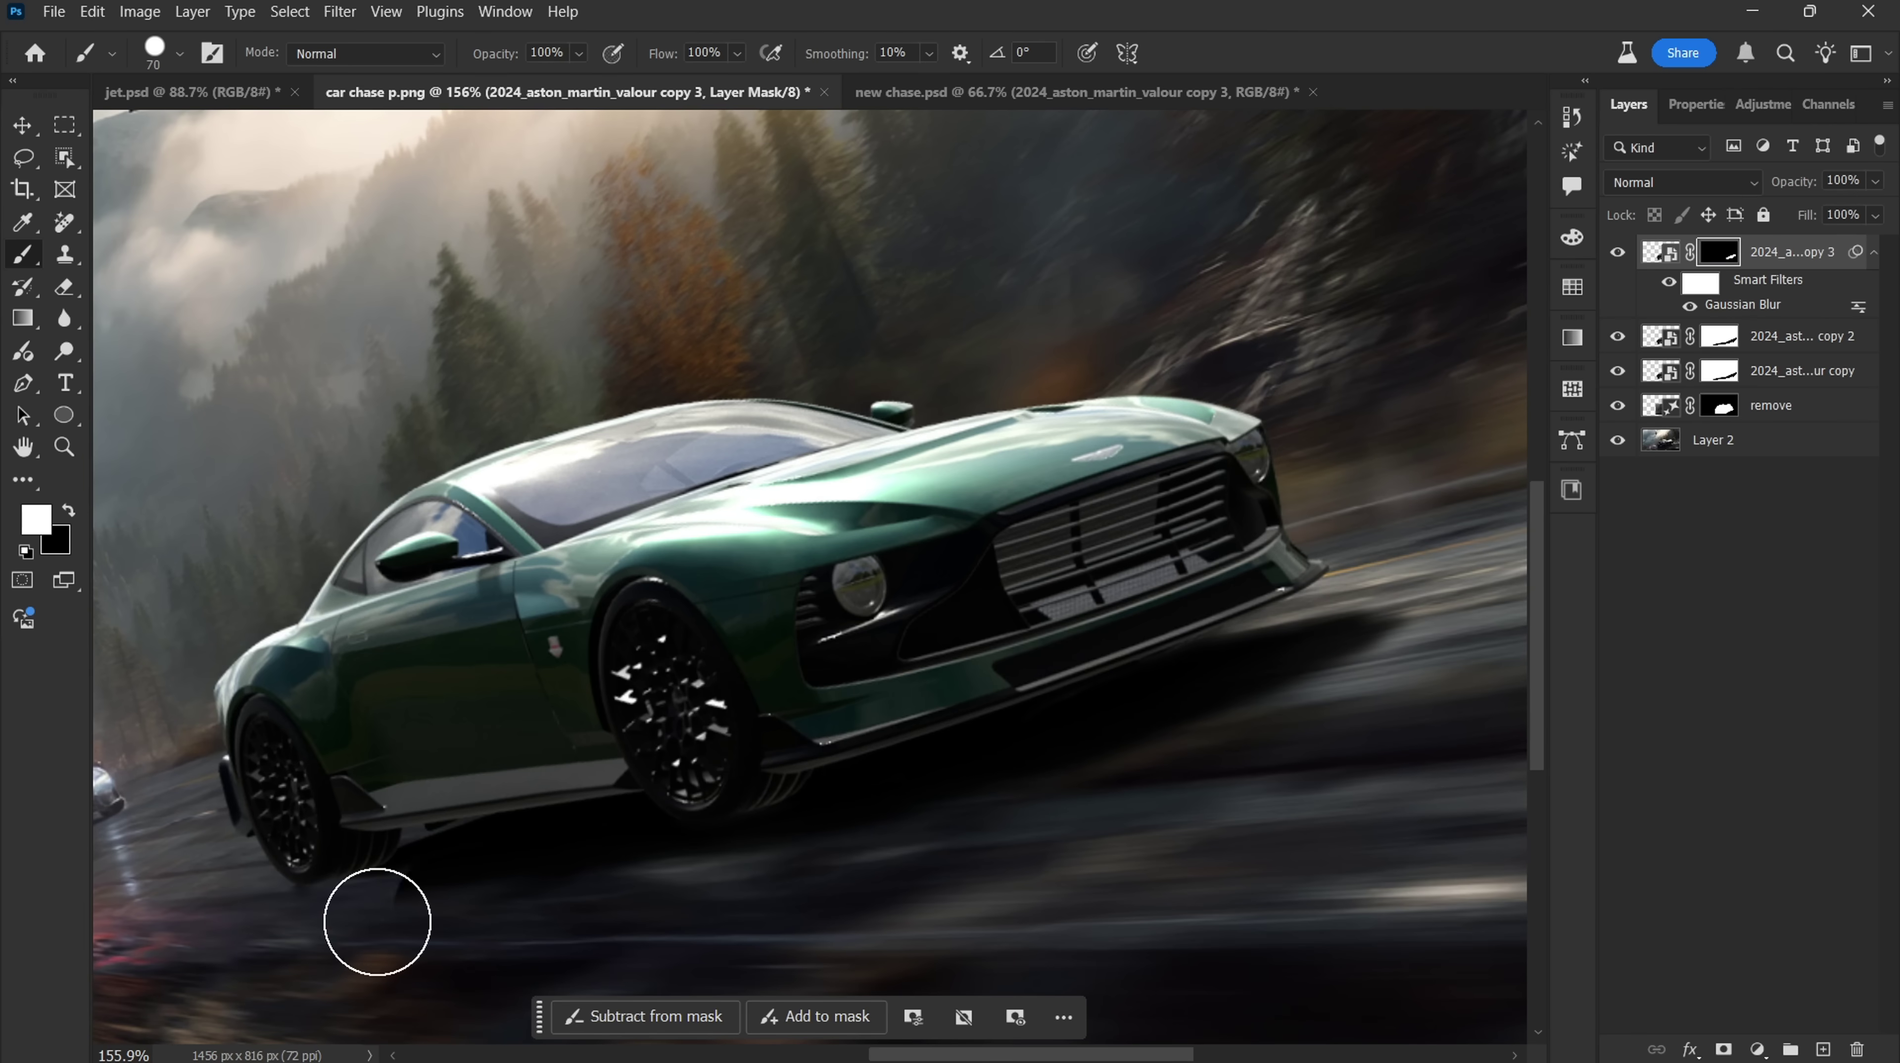
{"action": "scroll", "coordinate": [508, 905], "scroll_direction": "up", "scroll_amount": 2}
{"action": "scroll", "coordinate": [1480, 812], "scroll_direction": "down", "scroll_amount": 5}
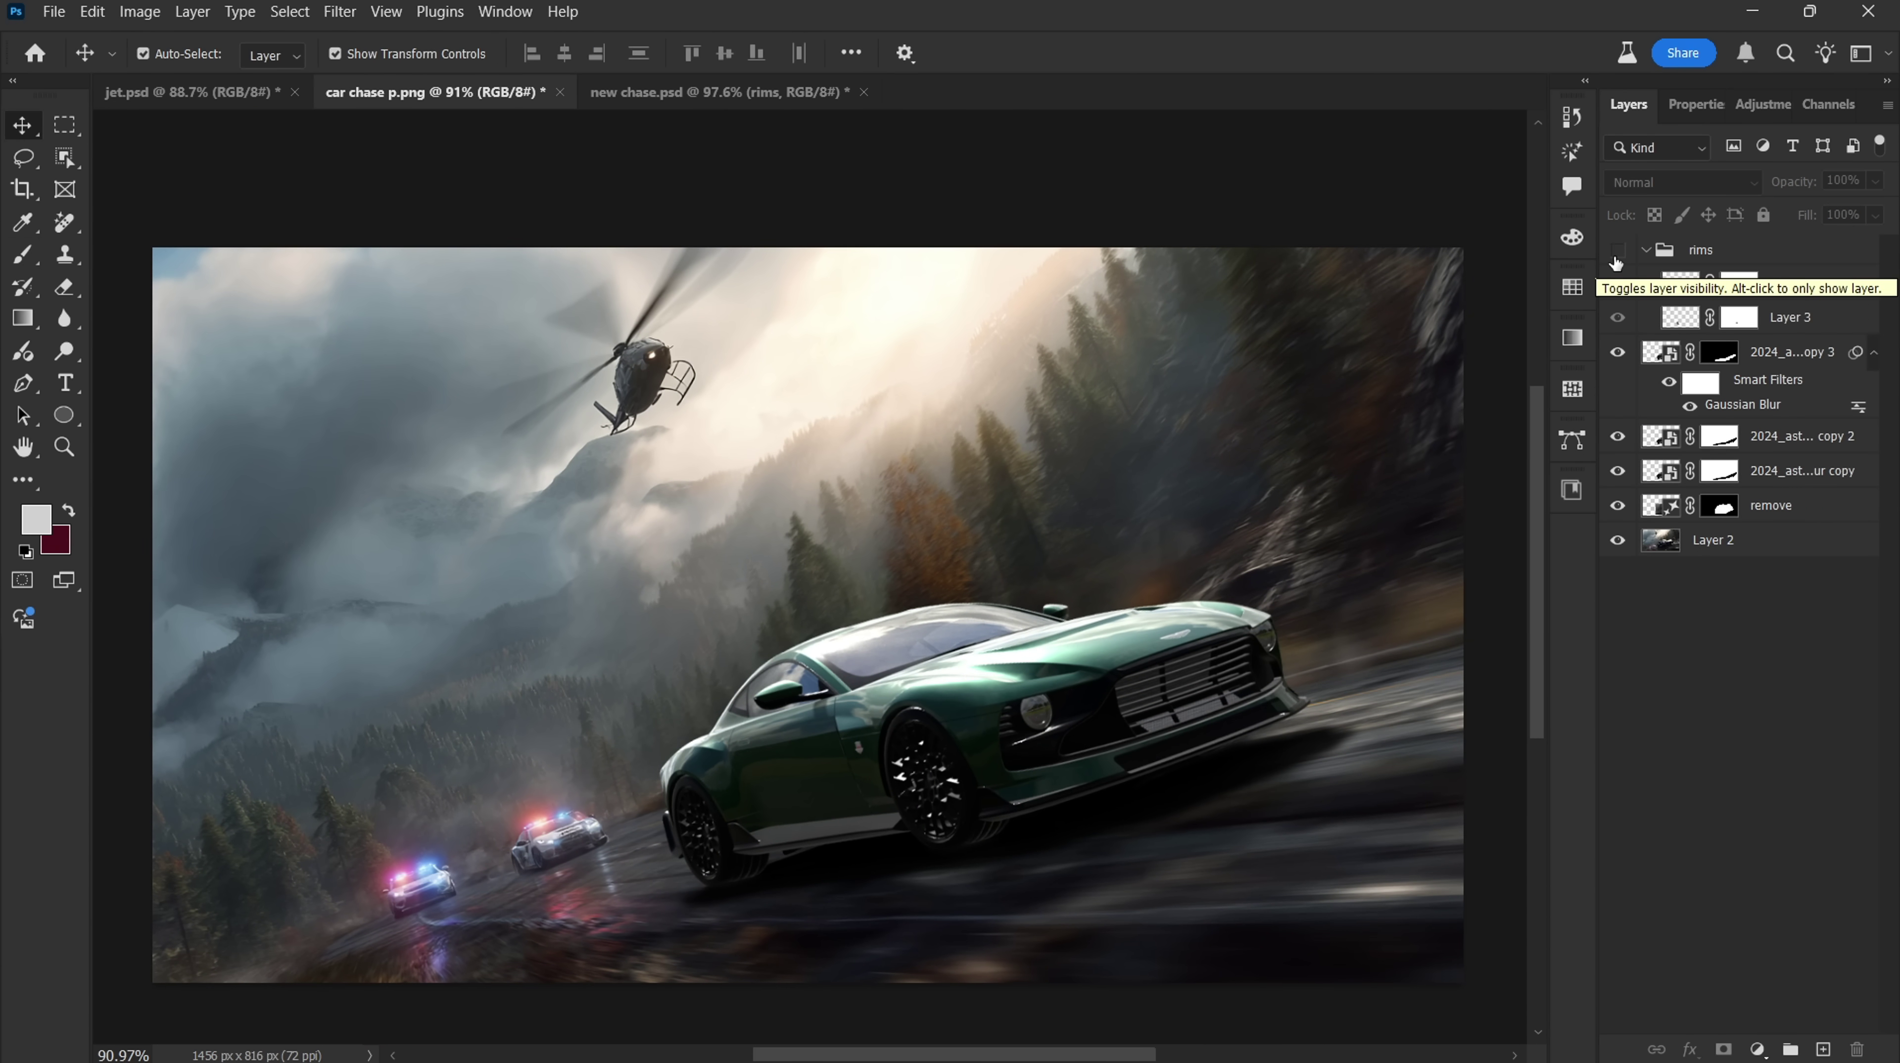
Show and hide the rims group to compare the green car's wheels
{"action": "left_click", "coordinate": [1616, 251]}
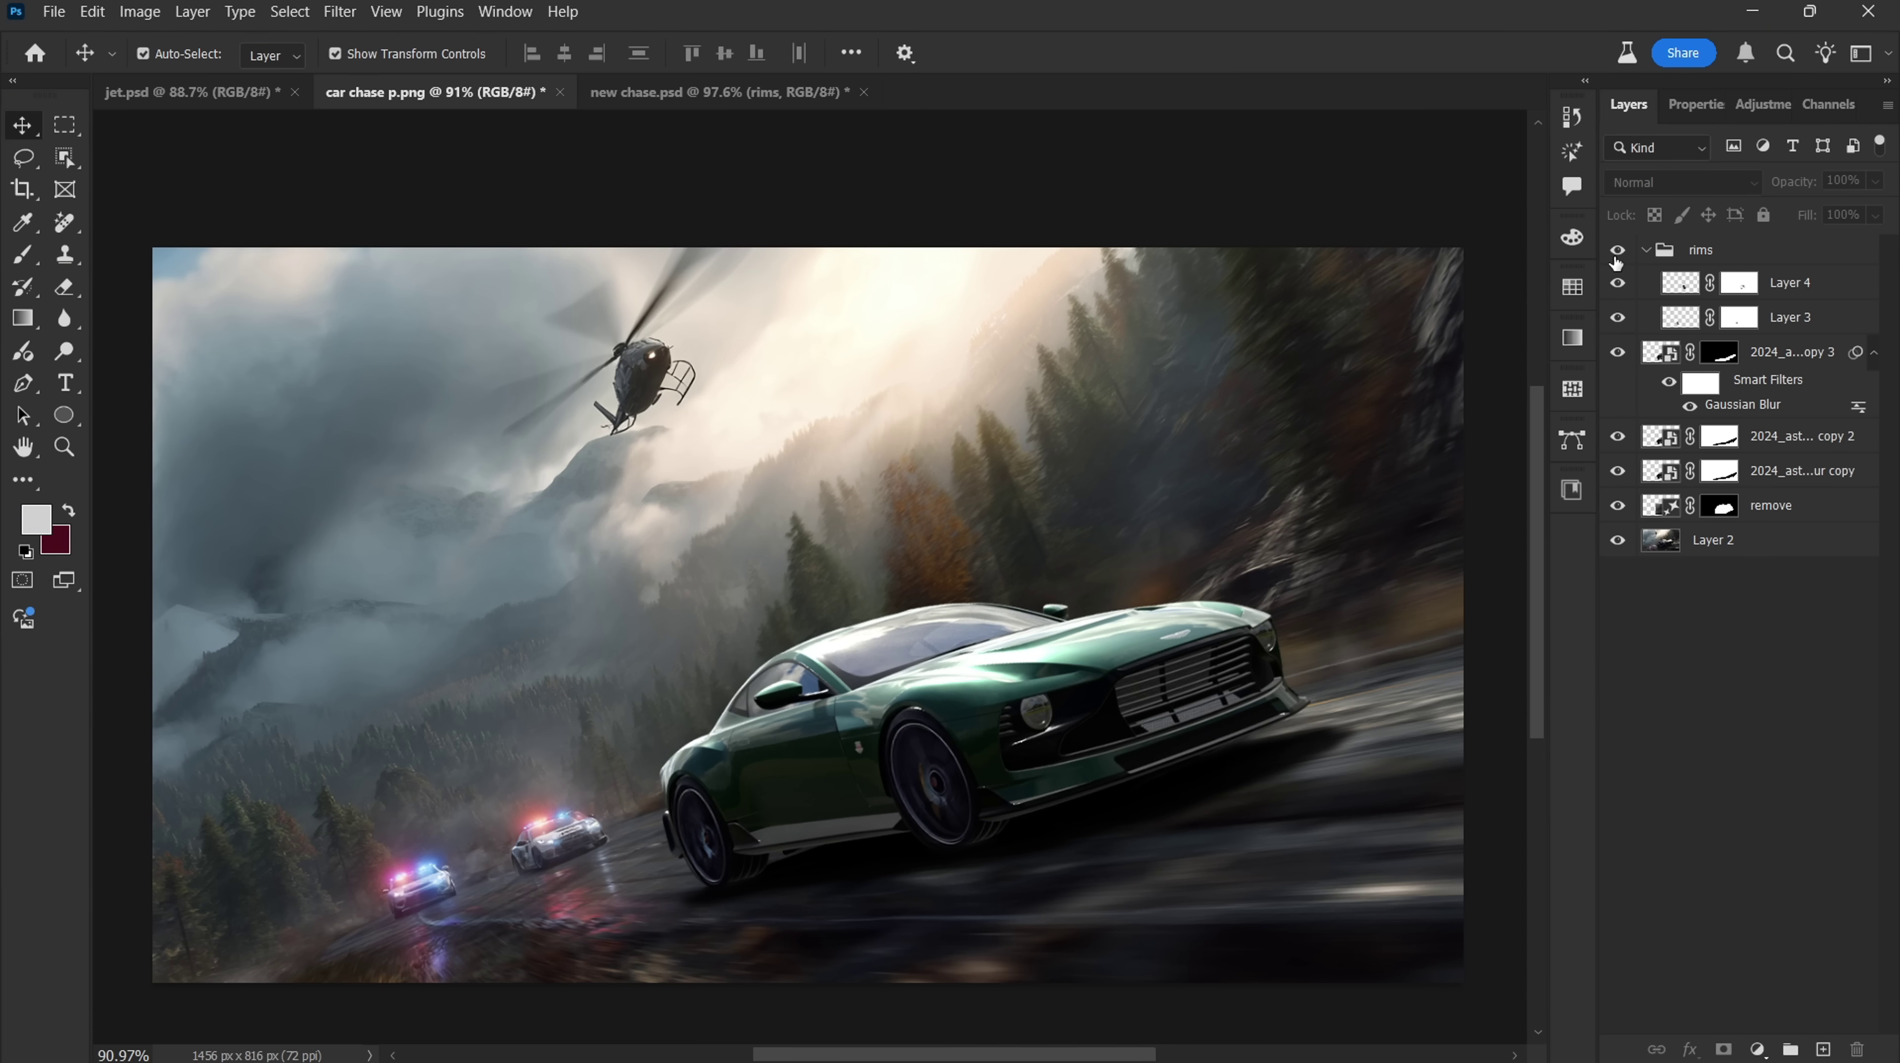
{"action": "left_click", "coordinate": [1617, 251]}
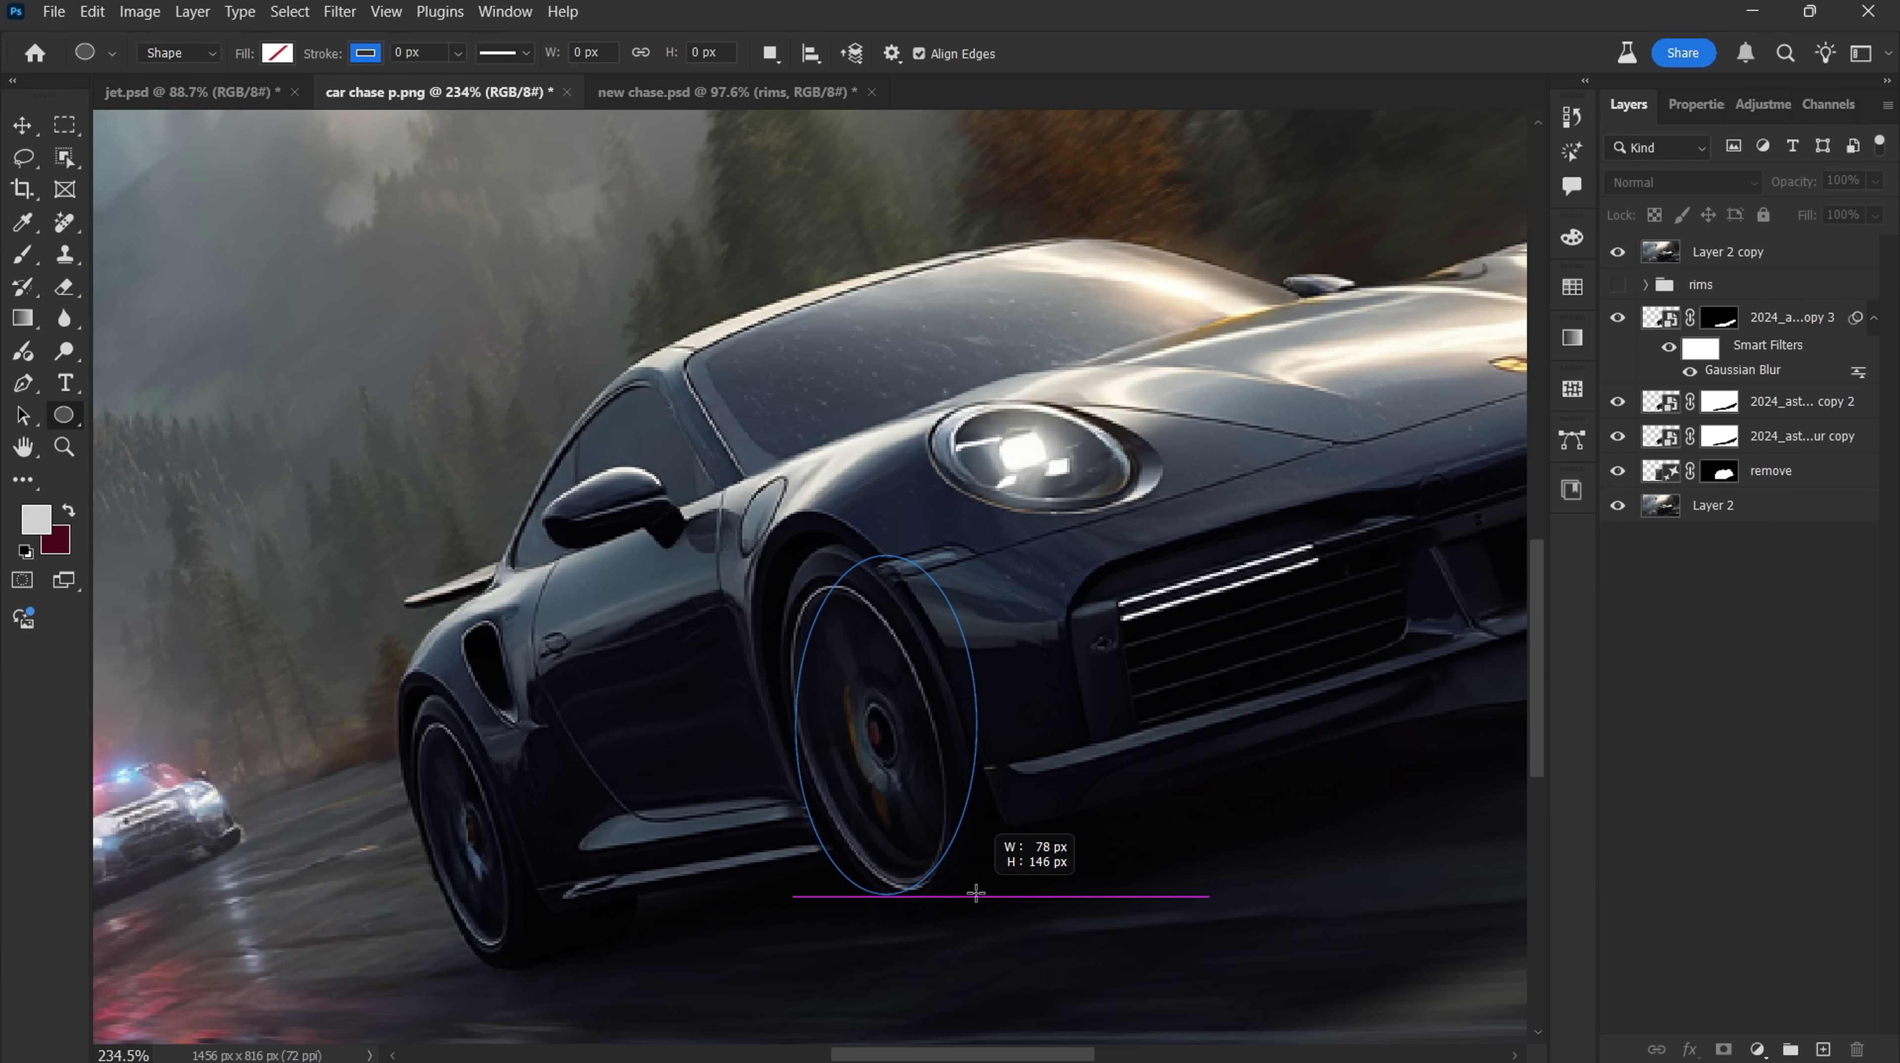
Transform and skew the ellipse to fit the black car's front wheel, and accept turning it into a regular path
{"action": "key", "text": "ctrl+t"}
{"action": "left_click_drag", "start_coordinate": [911, 893], "coordinate": [872, 923]}
{"action": "left_click_drag", "start_coordinate": [662, 623], "coordinate": [699, 552]}
{"action": "scroll", "coordinate": [908, 656], "scroll_direction": "down", "scroll_amount": 3}
{"action": "key", "text": "Return"}
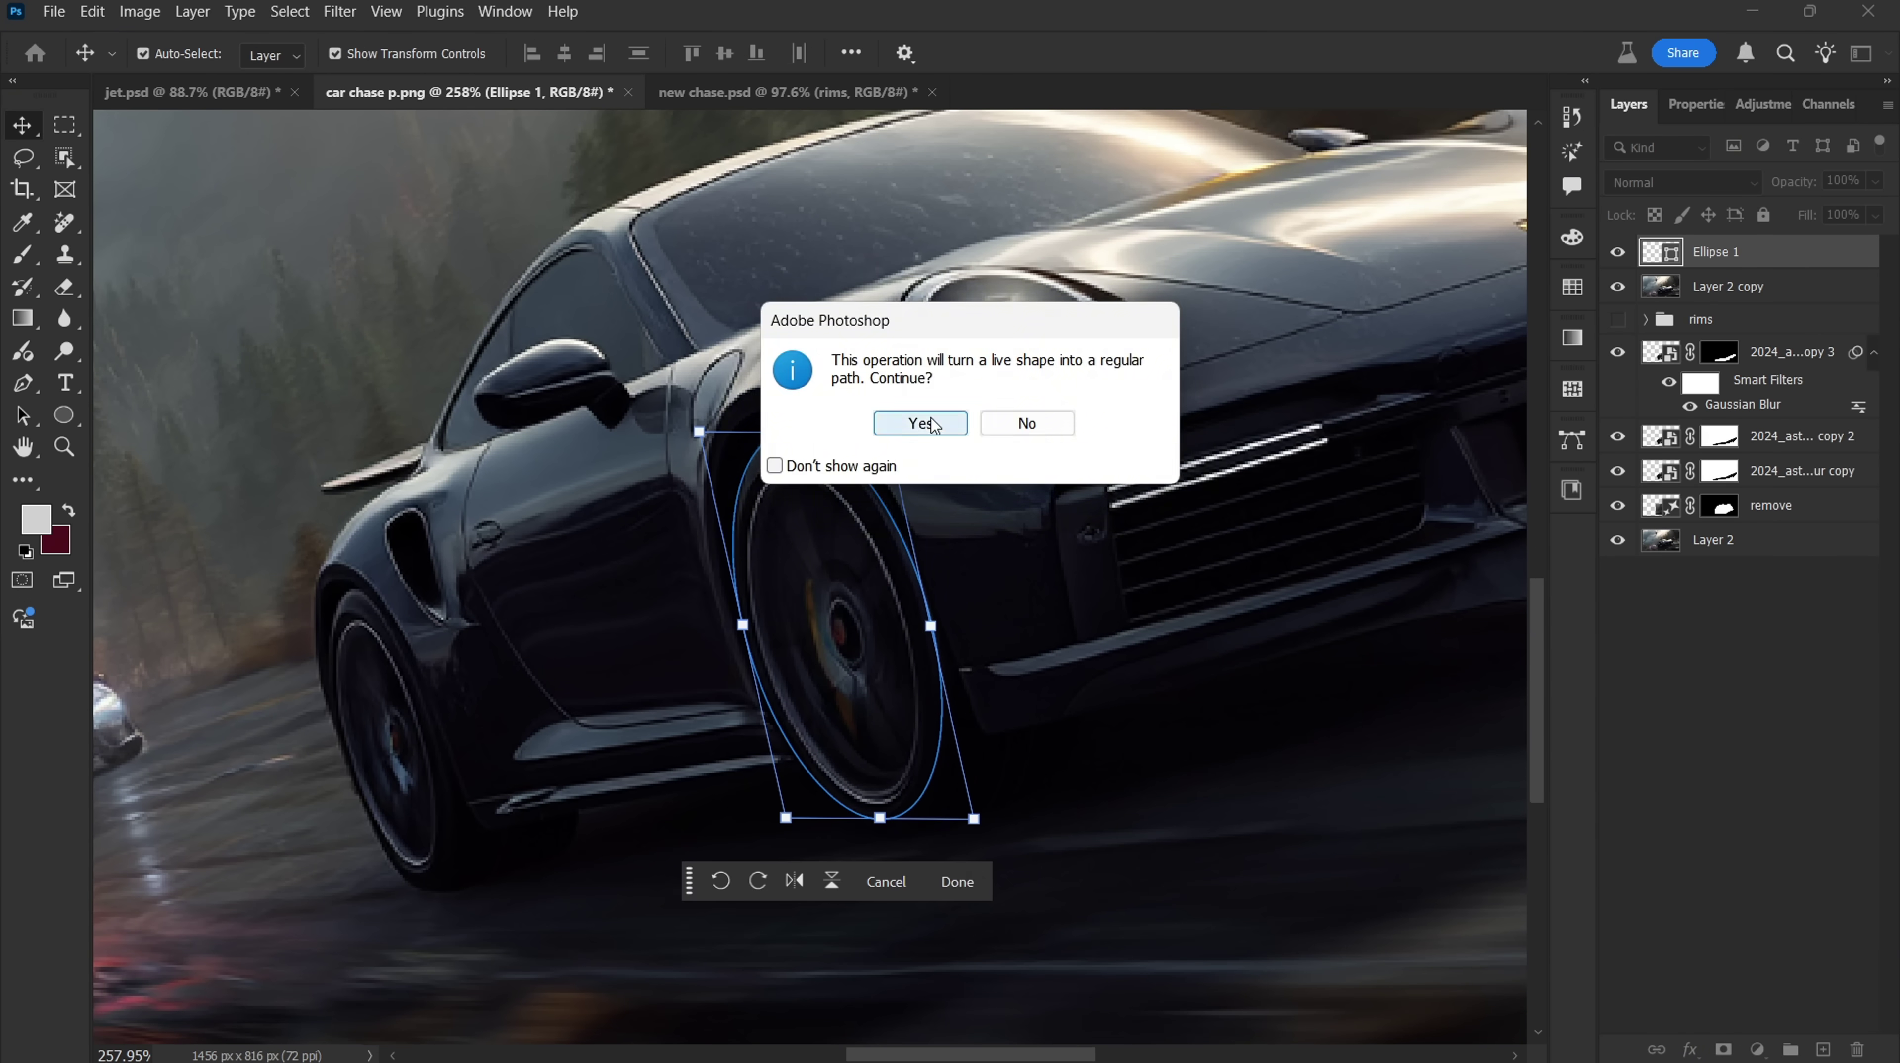
{"action": "left_click", "coordinate": [920, 423]}
Select the ellipse's area, copy the wheel from Layer 2 copy to its own layer, and hide the ellipse and Layer 2 copy
{"action": "right_click", "coordinate": [913, 580]}
{"action": "right_click", "coordinate": [1667, 252]}
{"action": "left_click", "coordinate": [1569, 430]}
{"action": "left_click", "coordinate": [1669, 290]}
{"action": "key", "text": "ctrl+j"}
{"action": "left_click", "coordinate": [1619, 251]}
{"action": "left_click", "coordinate": [1619, 321]}
Move the copied rim onto the green car's front wheel and commit its transform
{"action": "left_click_drag", "start_coordinate": [893, 617], "coordinate": [1175, 576]}
{"action": "left_click", "coordinate": [1149, 576]}
{"action": "key", "text": "Return"}
{"action": "left_click", "coordinate": [1206, 624]}
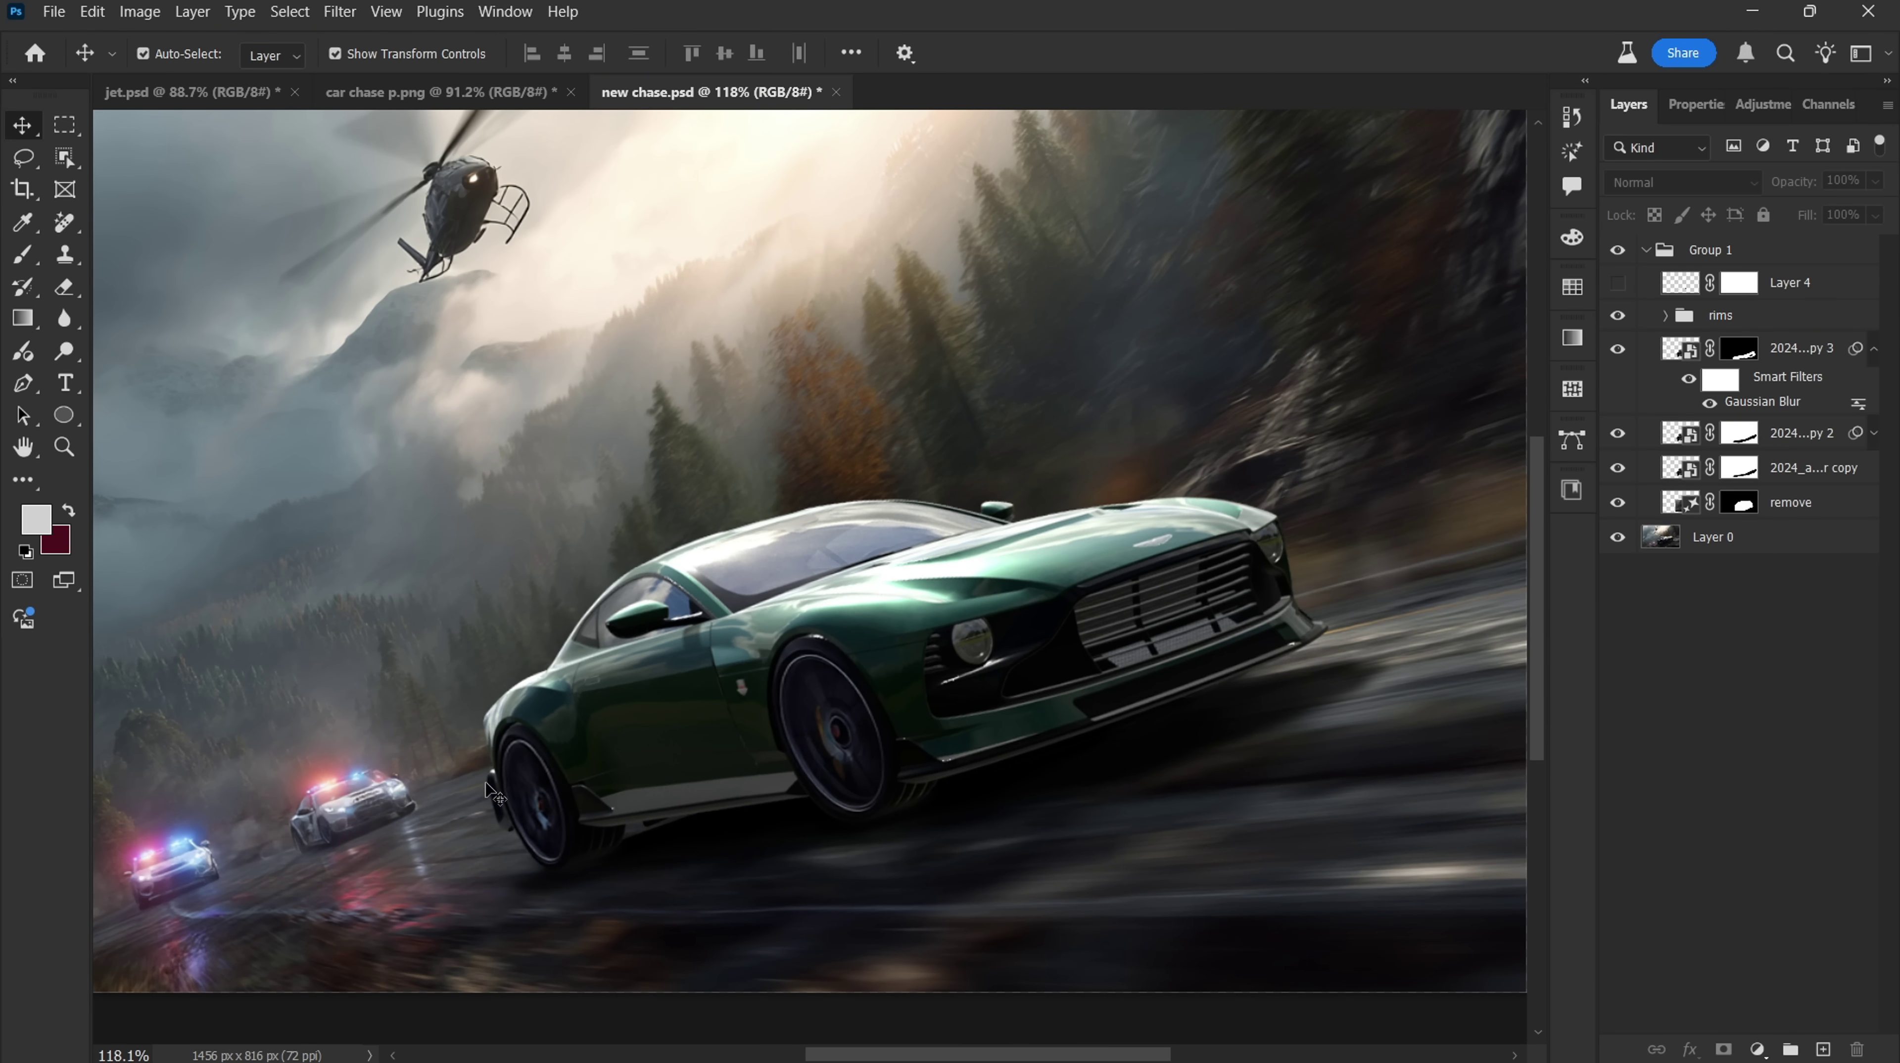
Show Layer 4 in new chase.psd and darken the car group's midtones with a clipped Curves adjustment
{"action": "left_click", "coordinate": [1620, 283]}
{"action": "key", "text": "ctrl+0"}
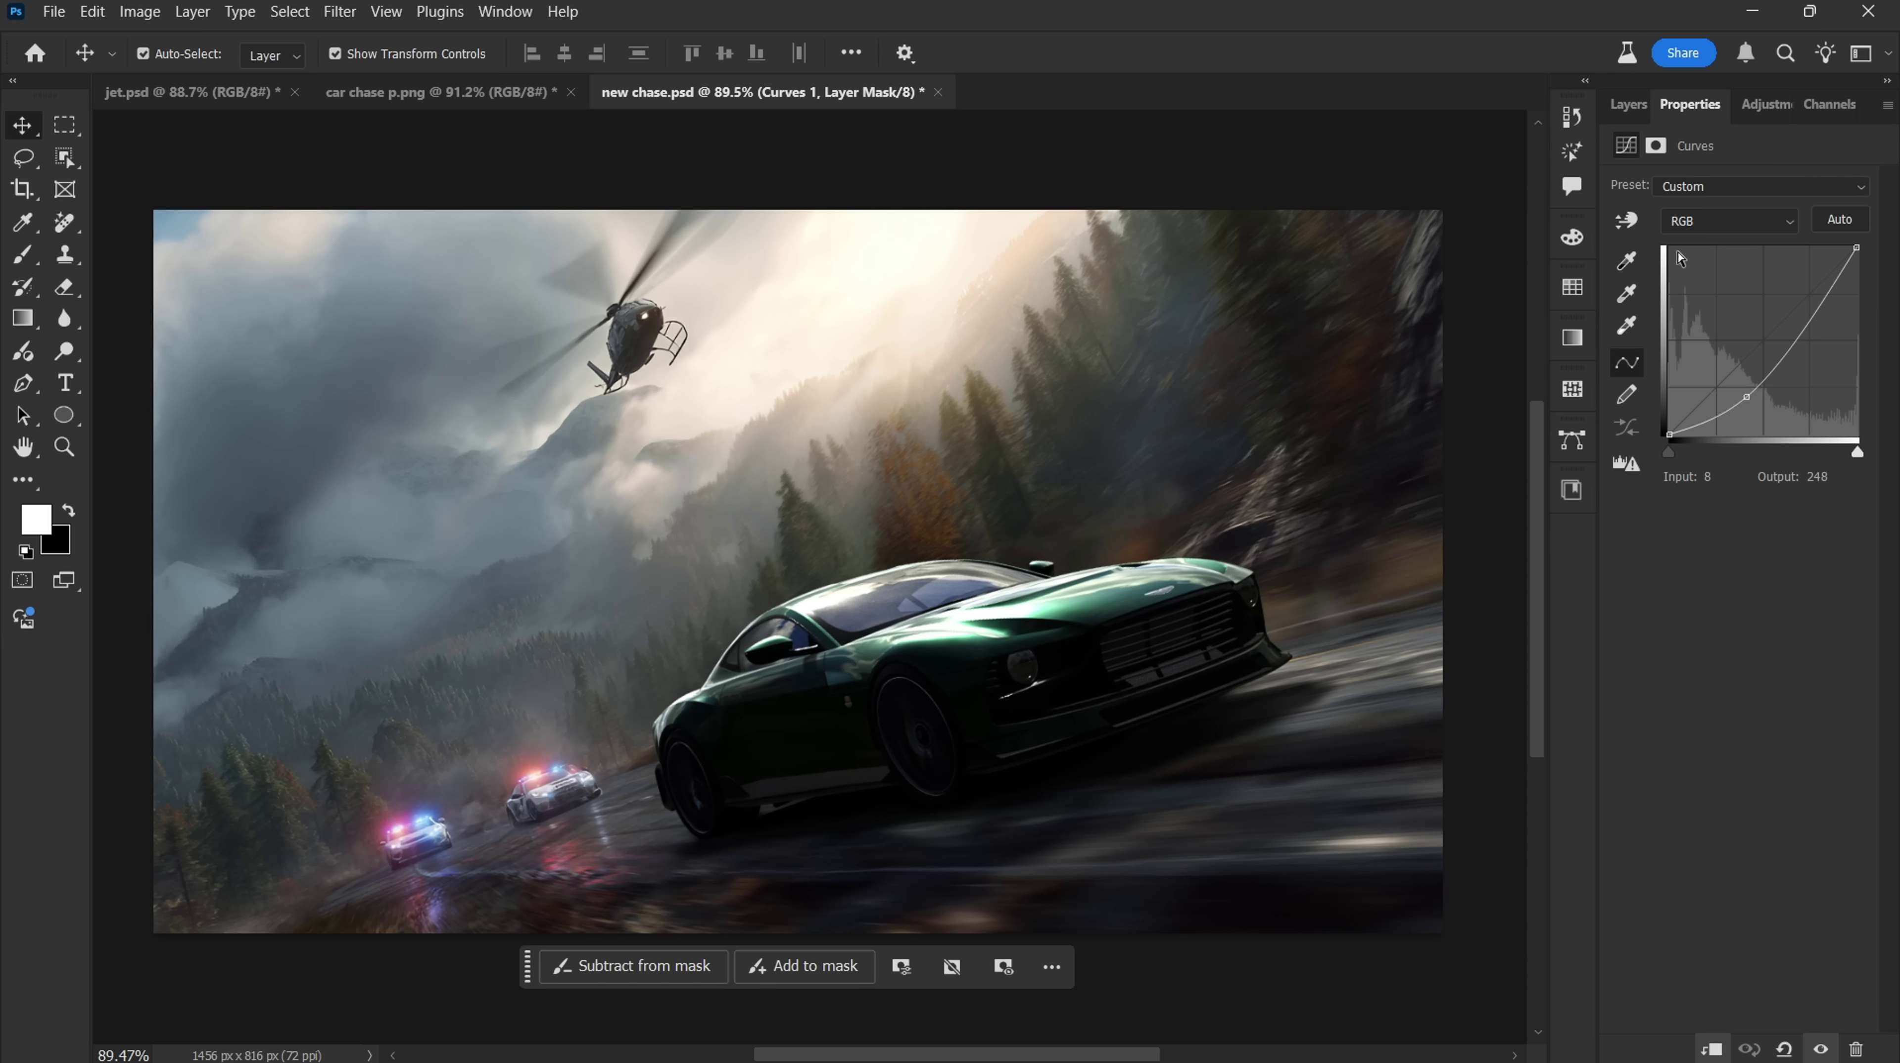
{"action": "left_click_drag", "start_coordinate": [1730, 392], "coordinate": [1732, 399]}
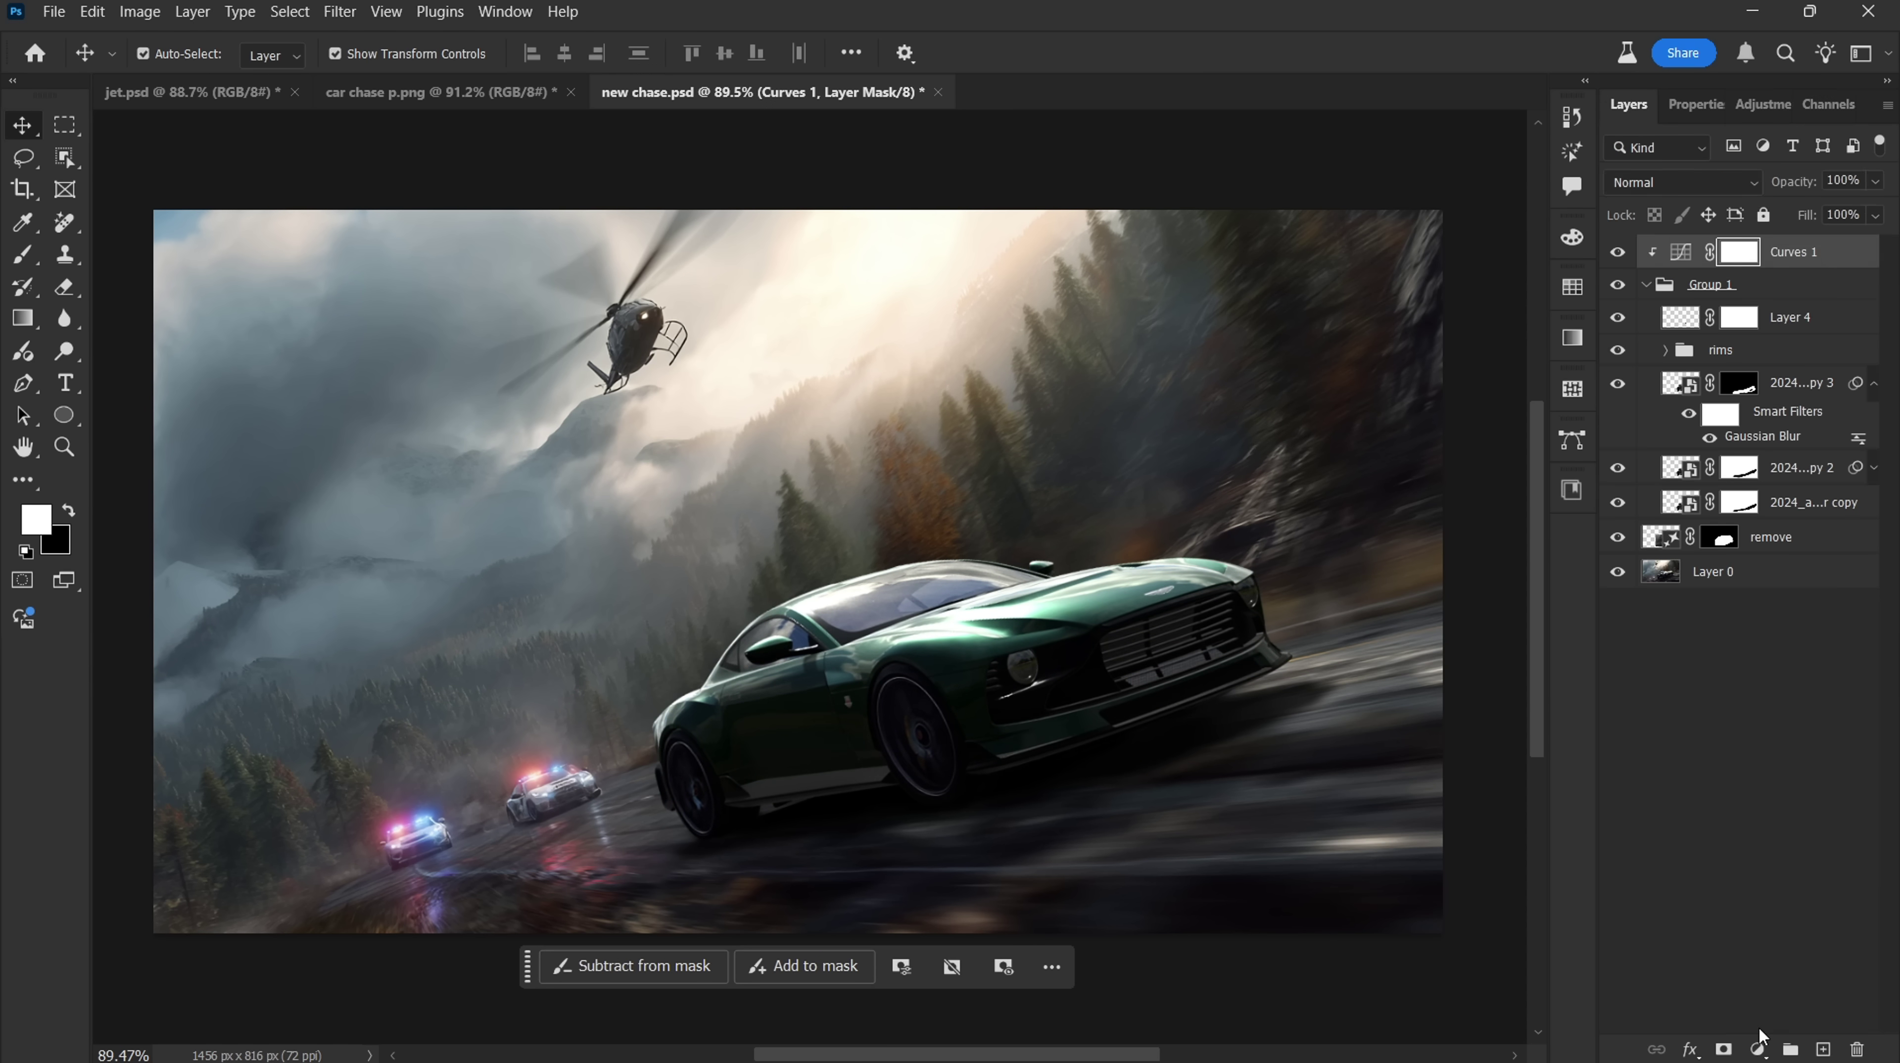
Add a Brightness/Contrast adjustment layer above Curves 1 and adjust its settings
{"action": "left_click", "coordinate": [1757, 1049]}
{"action": "left_click", "coordinate": [1782, 681]}
{"action": "left_click_drag", "start_coordinate": [1772, 310], "coordinate": [1746, 266]}
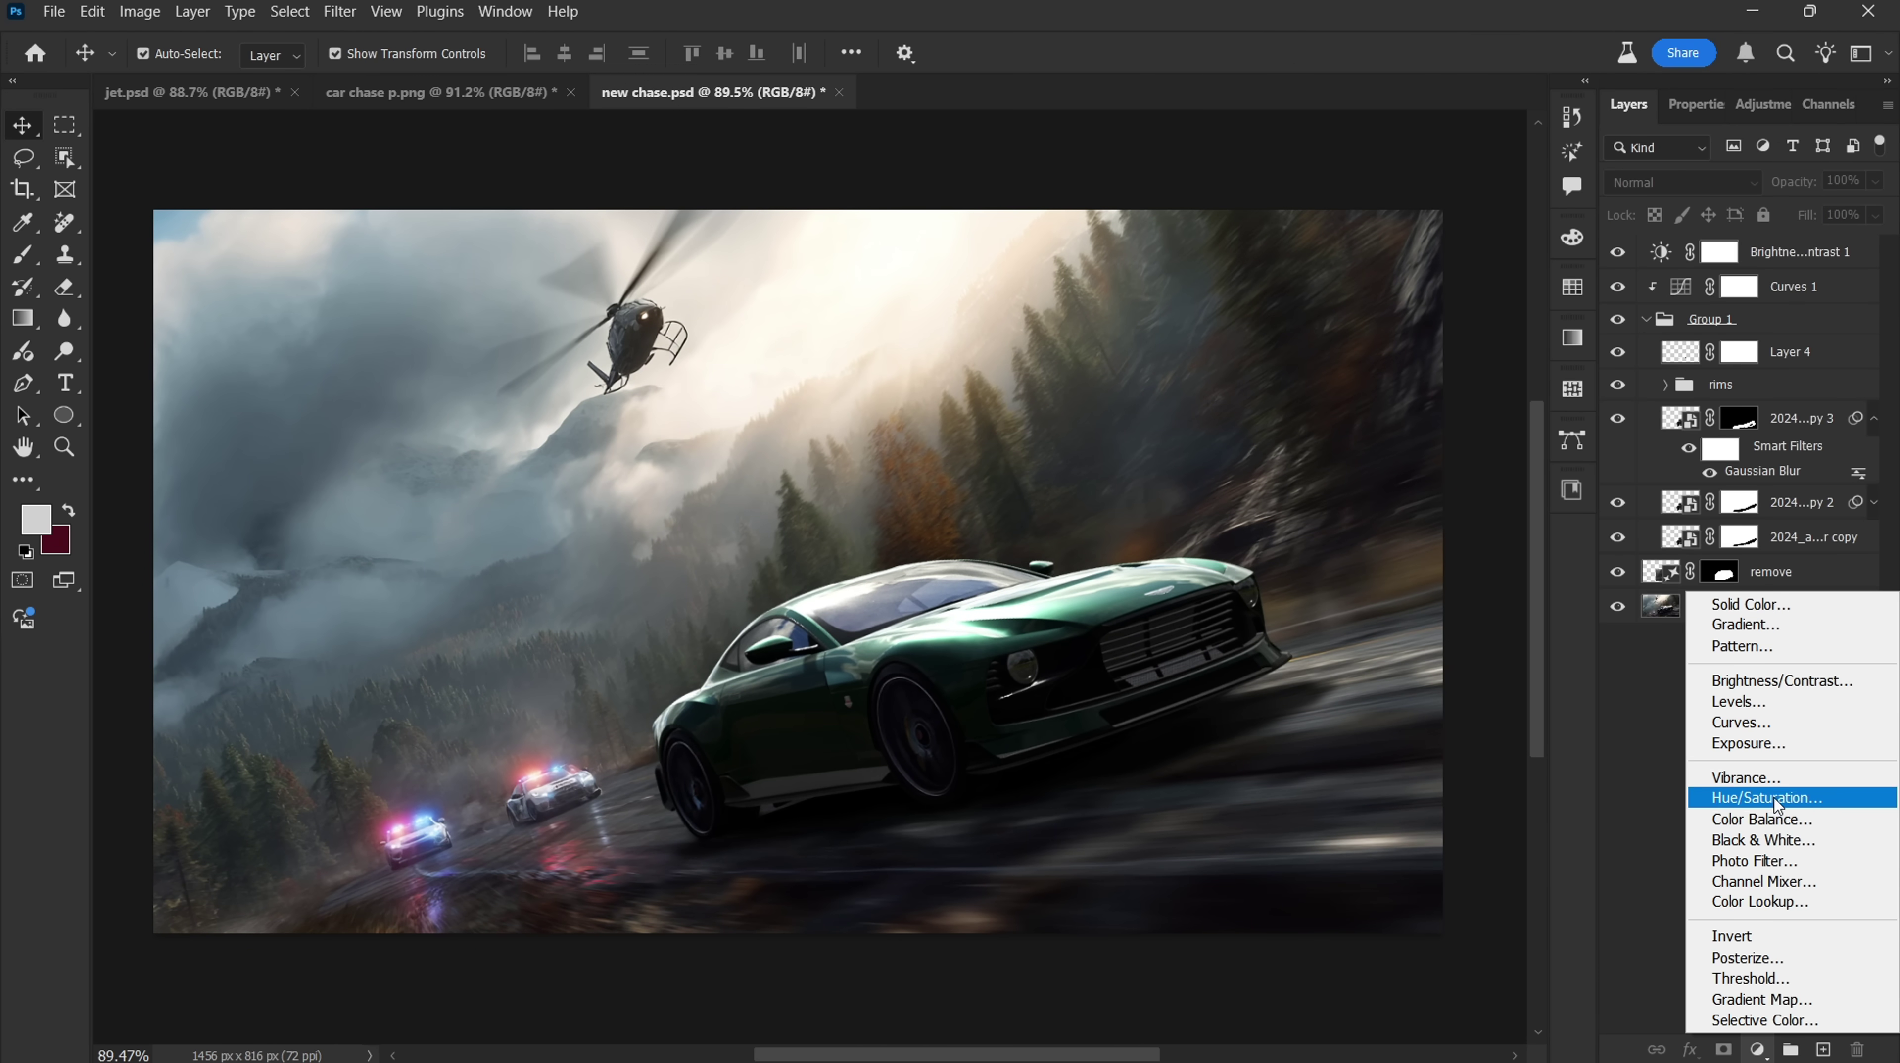
Add a Color Balance adjustment layer over the car chase composite and shift its color values
{"action": "left_click", "coordinate": [1761, 819]}
{"action": "left_click_drag", "start_coordinate": [1708, 323], "coordinate": [1705, 344]}
{"action": "left_click_drag", "start_coordinate": [1708, 242], "coordinate": [1724, 242]}
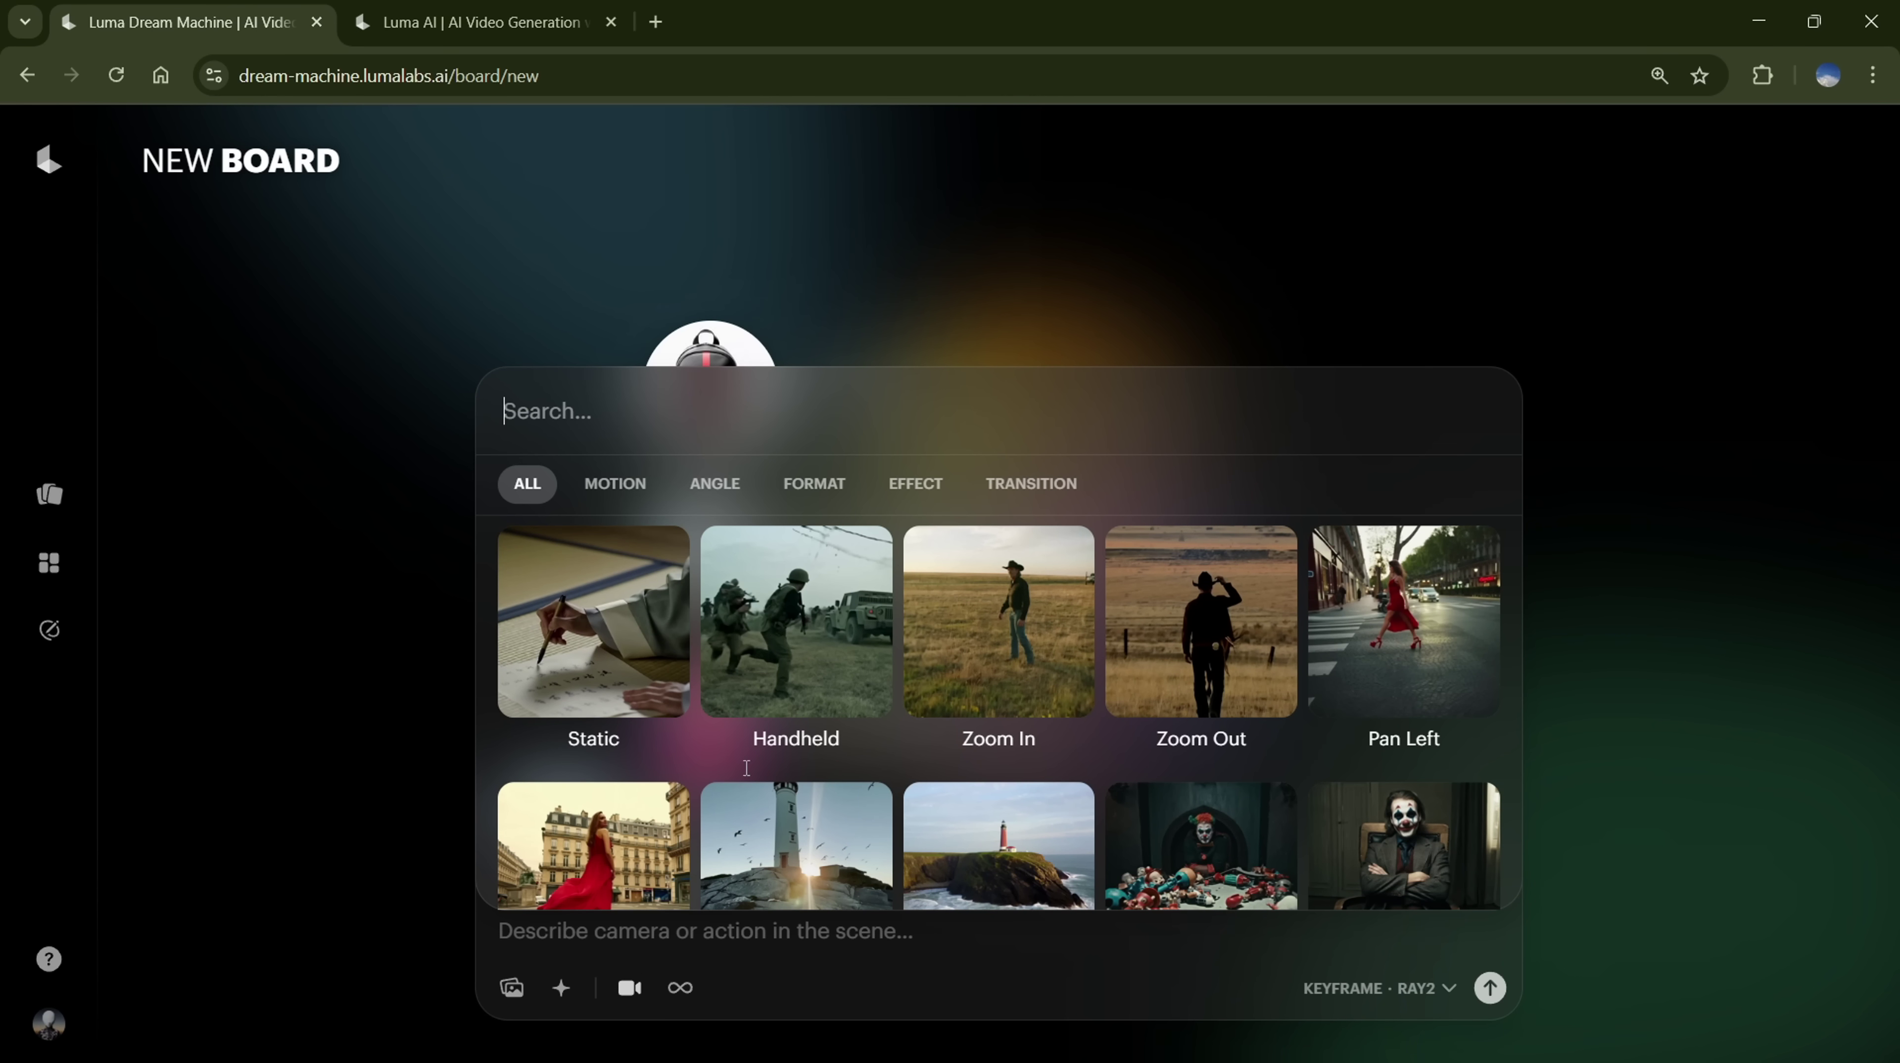
Browse the camera motion, angle and effect concepts for a new board in Luma Dream Machine
{"action": "scroll", "coordinate": [1114, 772], "scroll_direction": "down", "scroll_amount": 3}
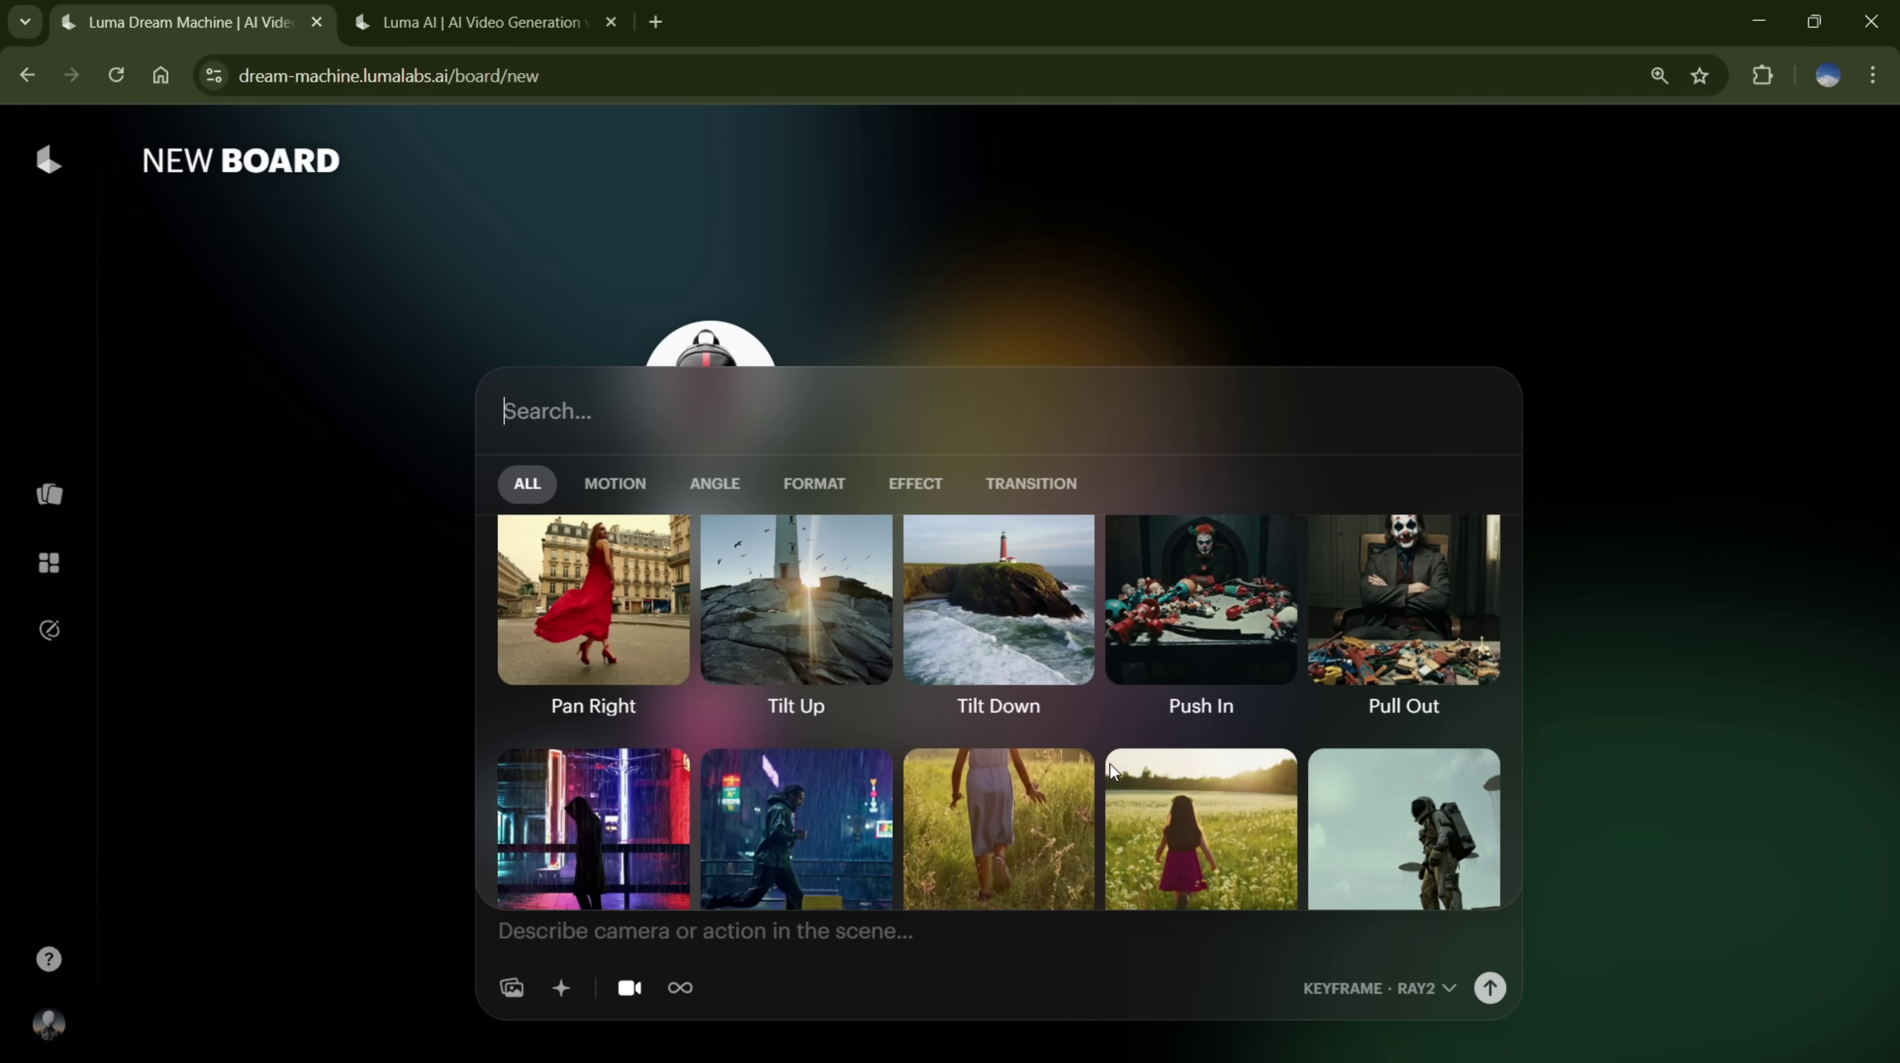
{"action": "scroll", "coordinate": [1112, 766], "scroll_direction": "down", "scroll_amount": 3}
{"action": "scroll", "coordinate": [1106, 738], "scroll_direction": "down", "scroll_amount": 6}
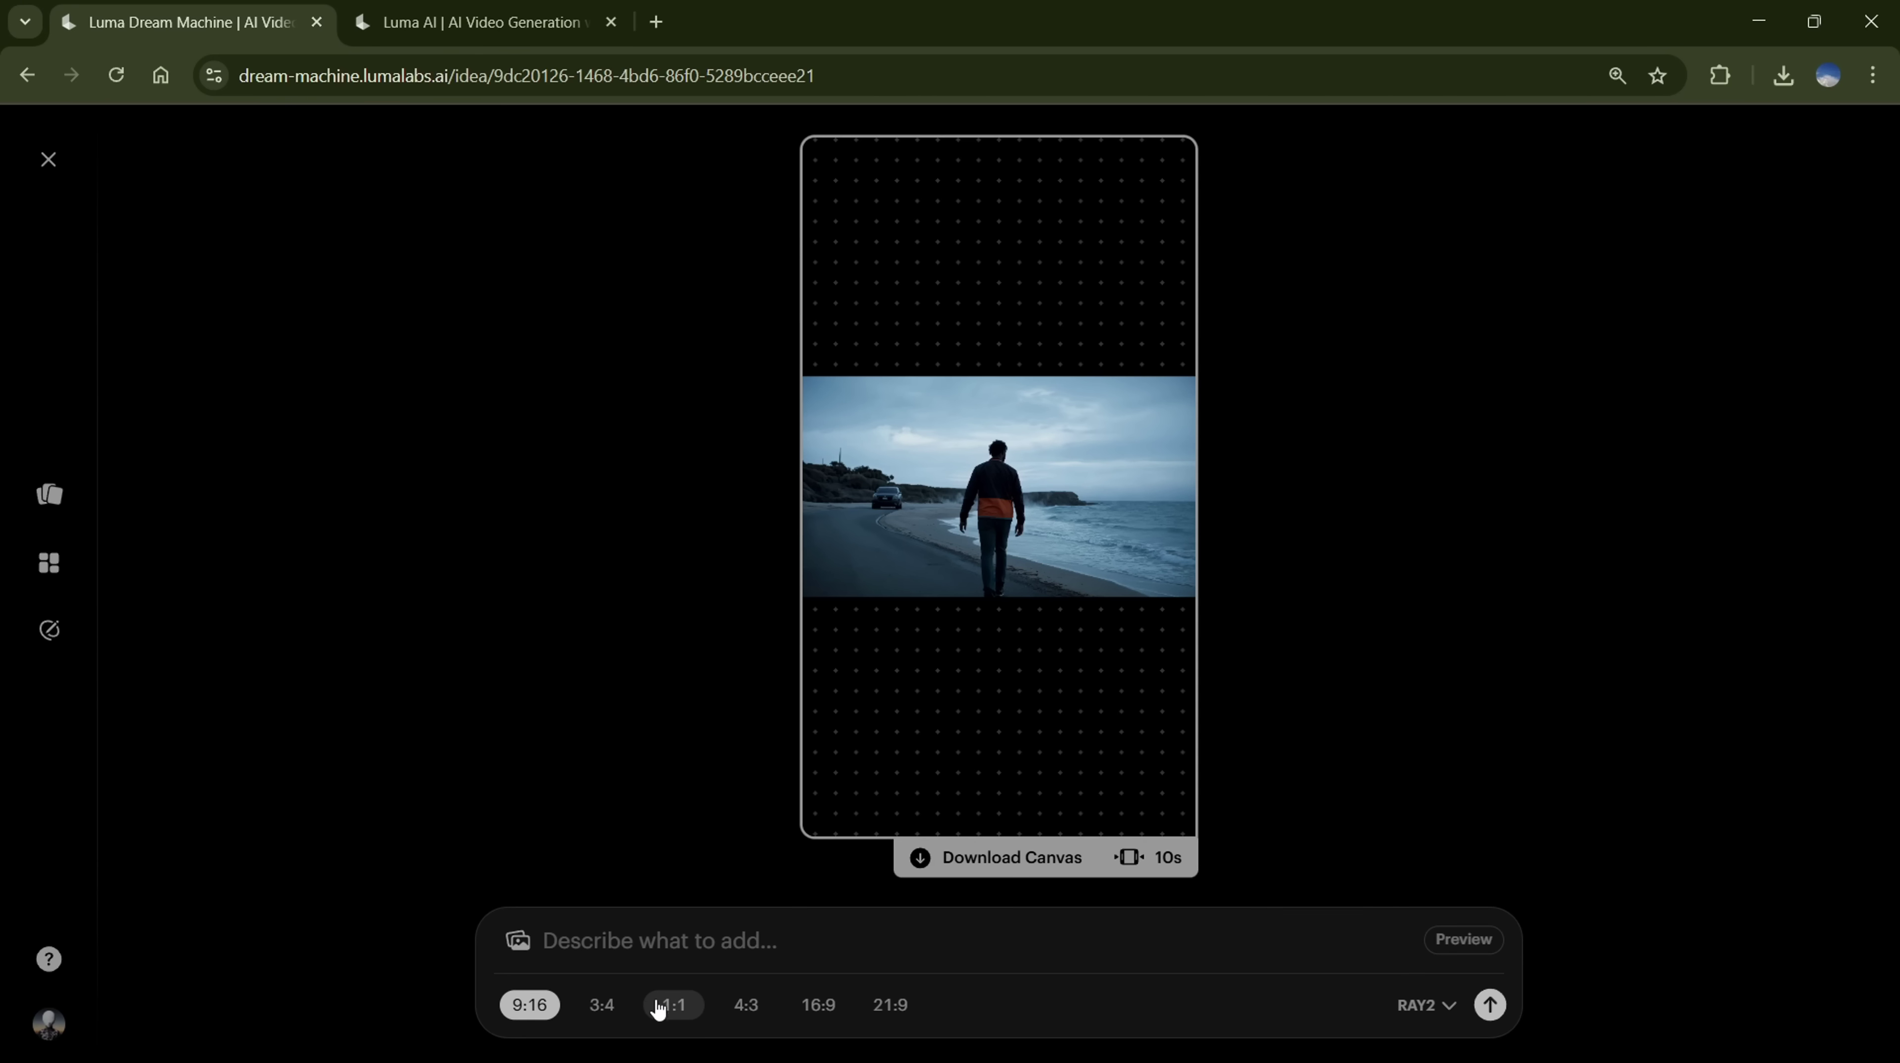
Try the 3:4 and 1:1 canvas ratios on the beach video, set it to 21:9, and submit the reframe
{"action": "left_click", "coordinate": [618, 1008]}
{"action": "left_click", "coordinate": [690, 1014]}
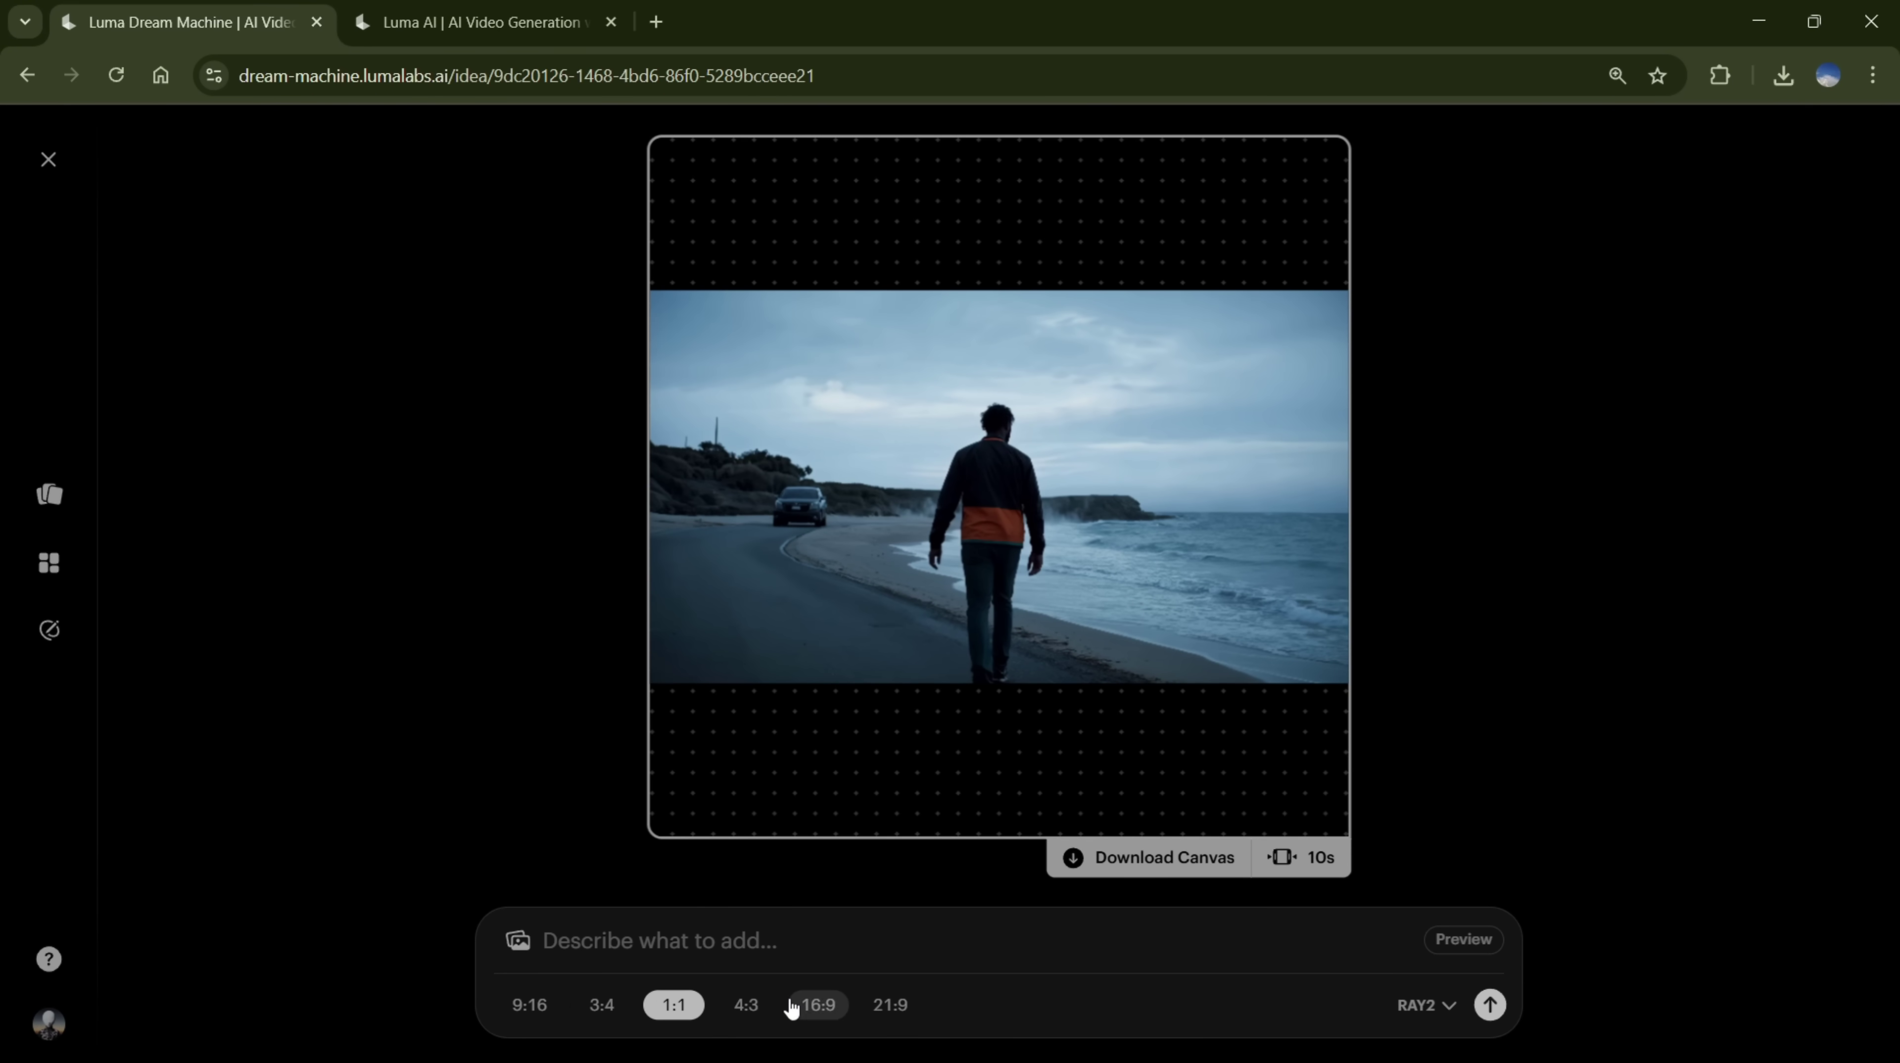
{"action": "left_click", "coordinate": [884, 1018]}
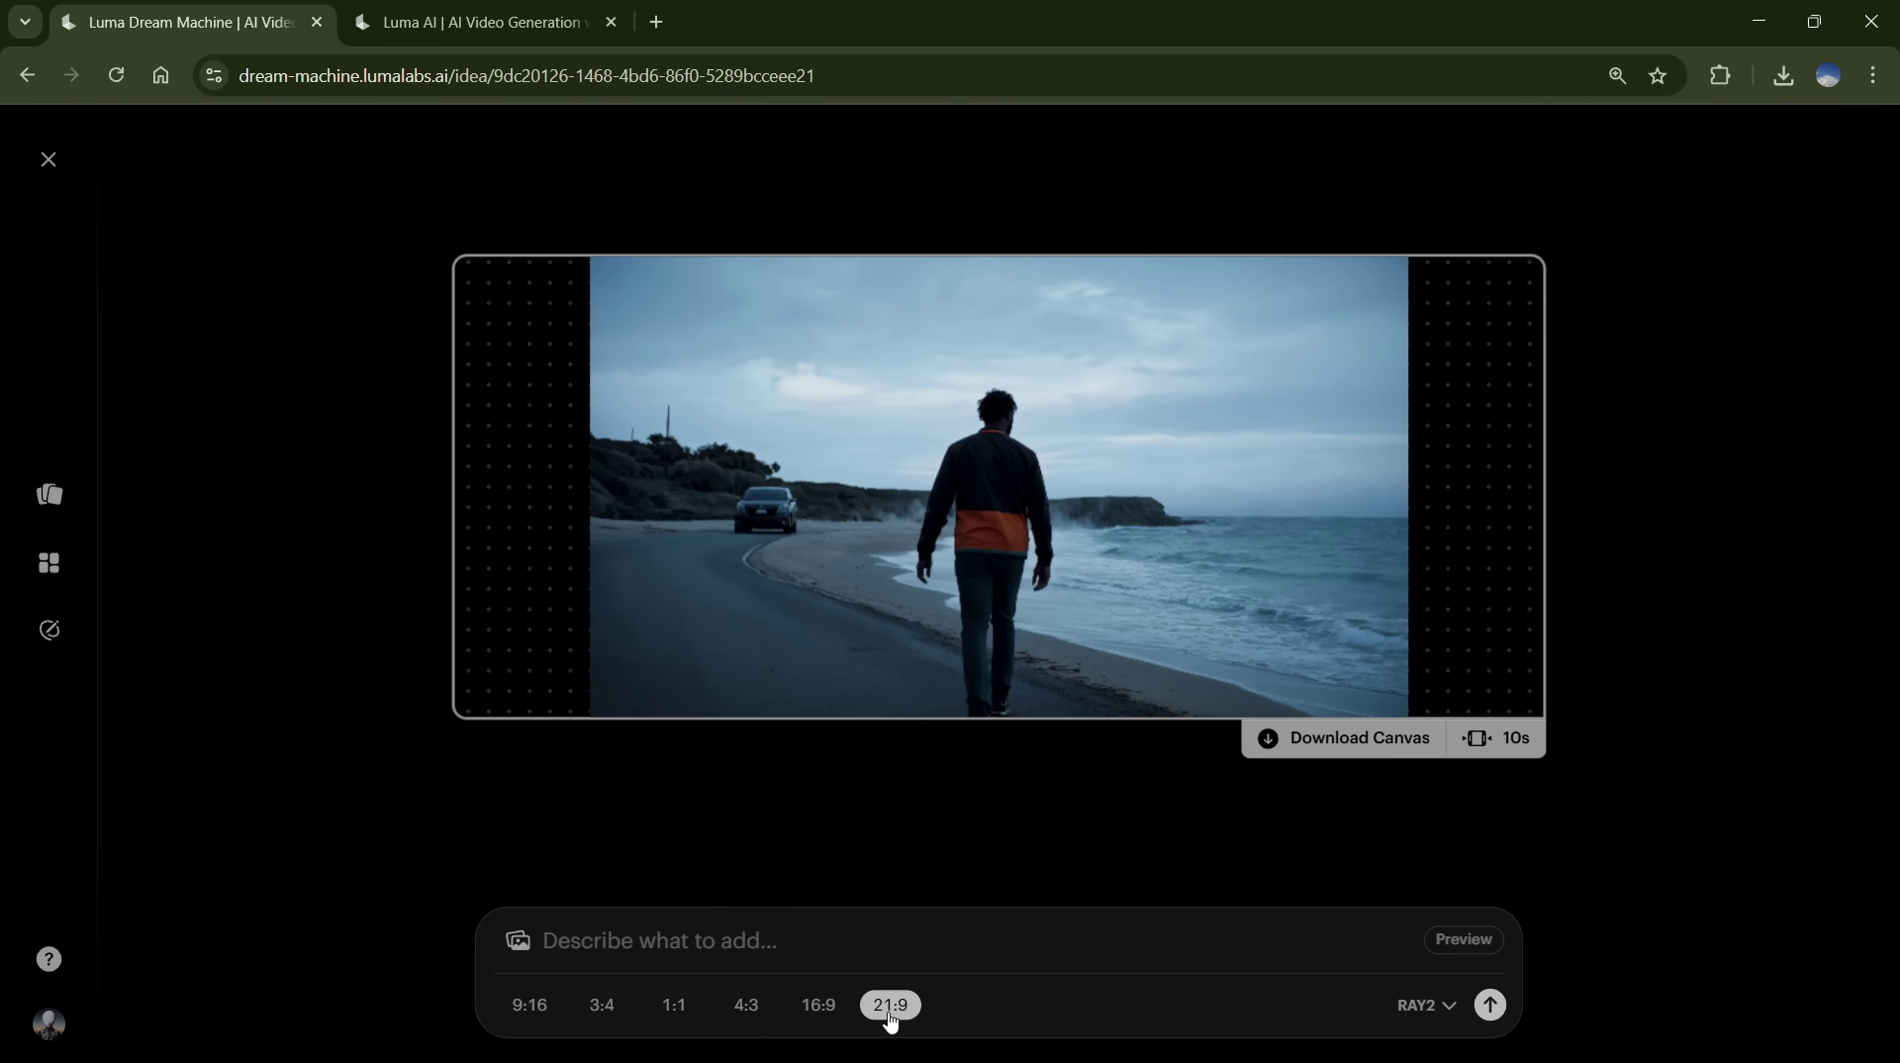
{"action": "left_click", "coordinate": [1490, 1005]}
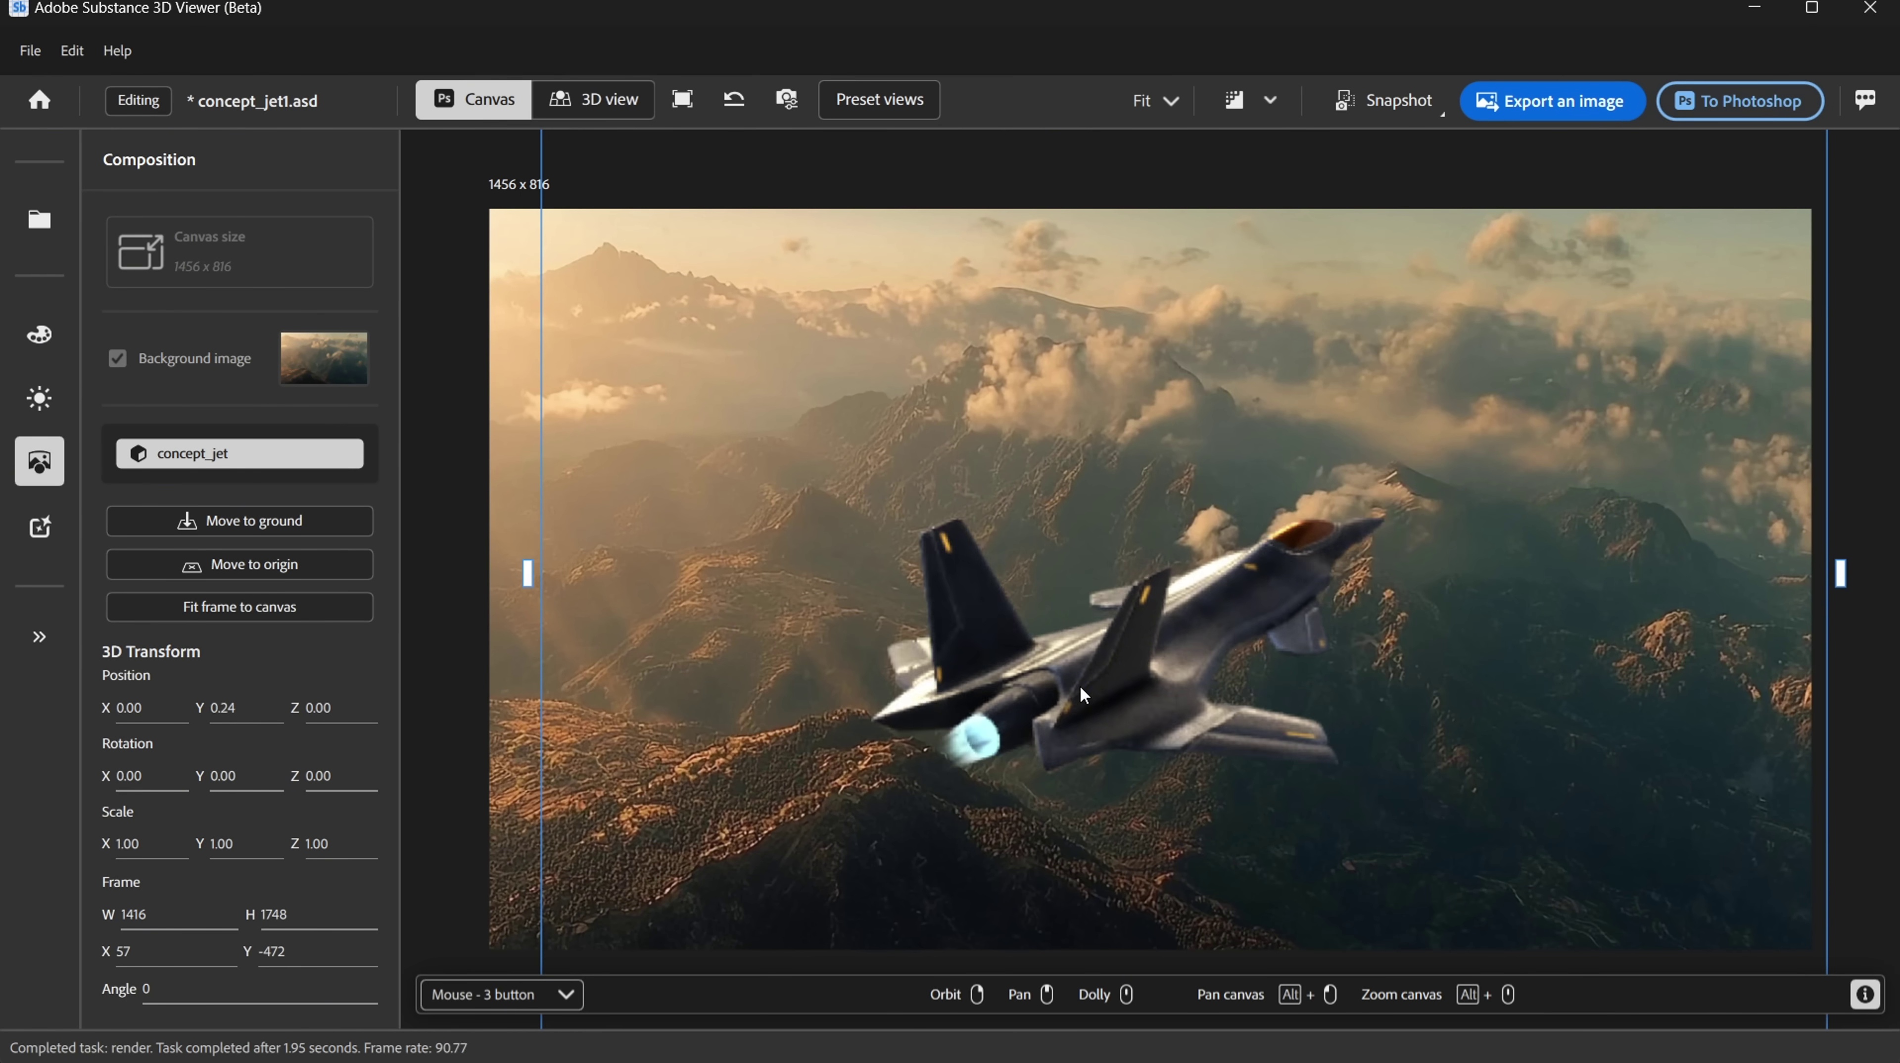
Reposition the rear-view concept jet over the mountains in Substance 3D Viewer and open the environment light settings
{"action": "left_click_drag", "start_coordinate": [1080, 693], "coordinate": [992, 744]}
{"action": "left_click", "coordinate": [45, 397]}
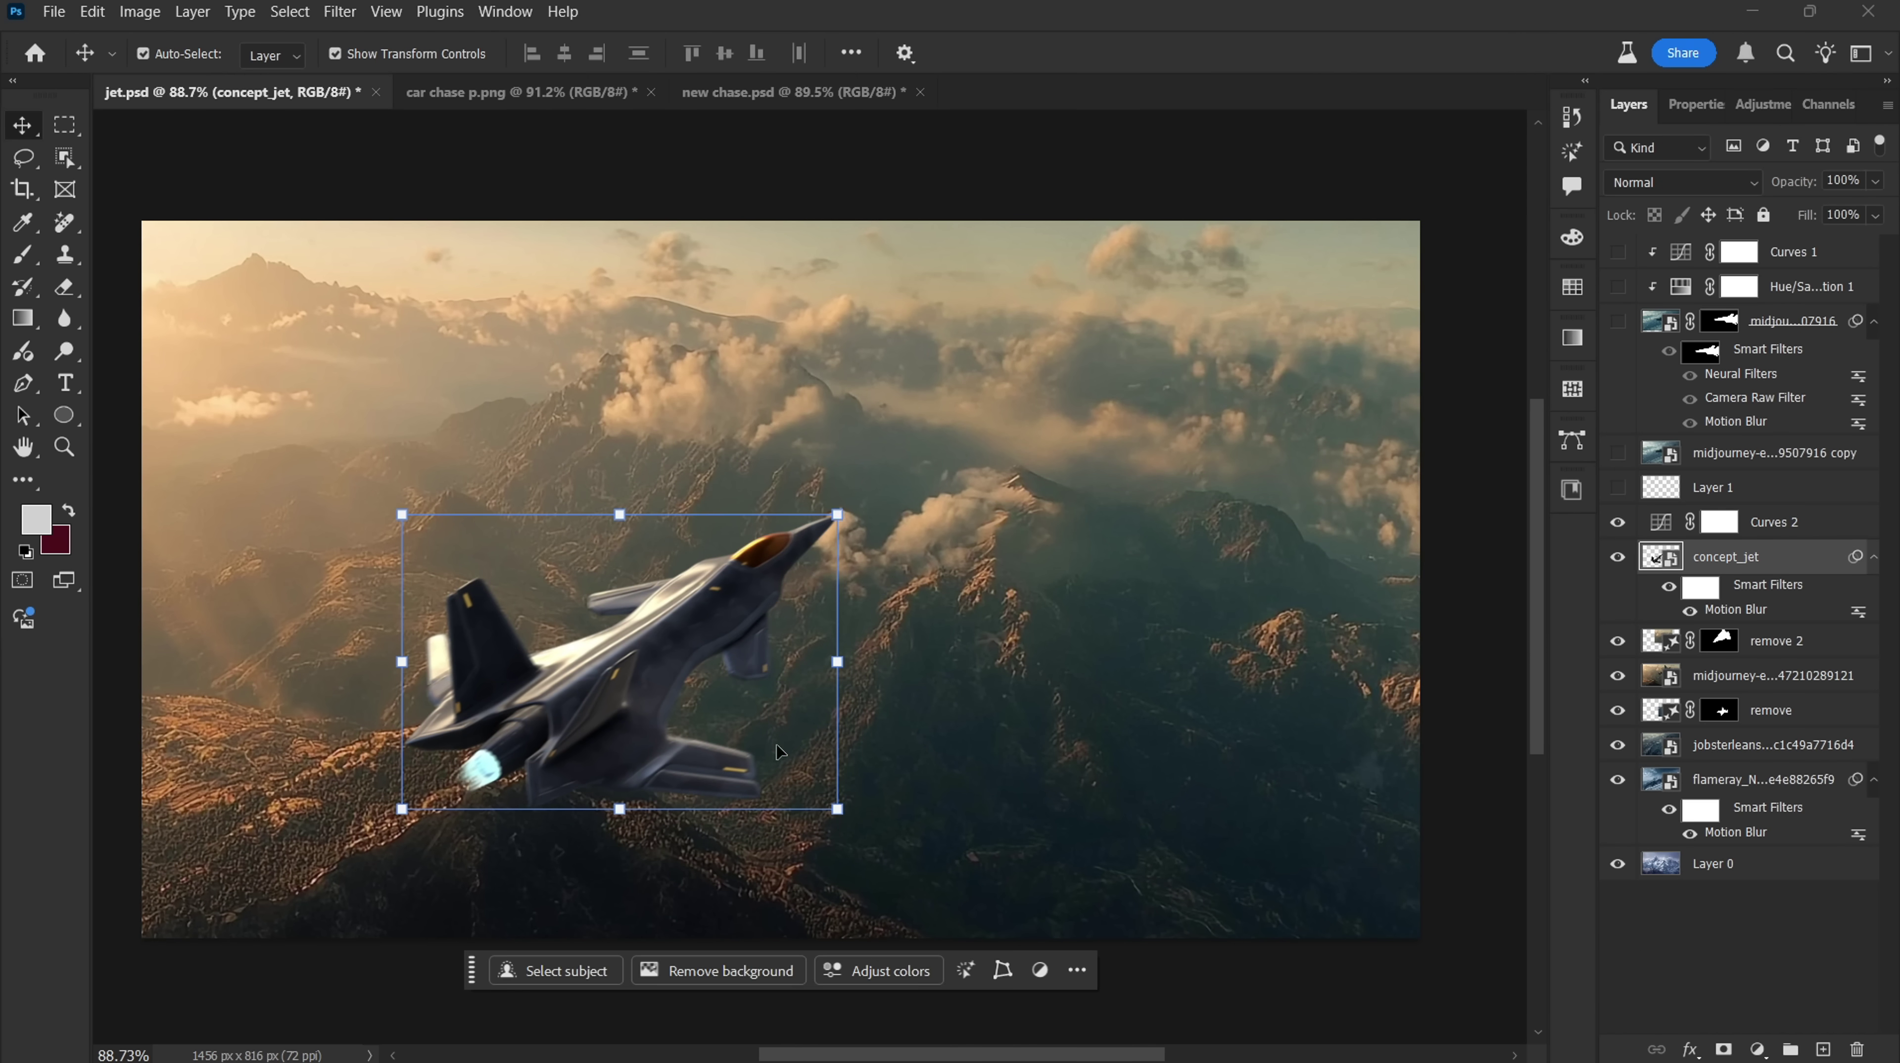
Deselect the concept_jet layer in Photoshop's jet.psd and open the Curves 2 adjustment
{"action": "left_click", "coordinate": [1484, 837]}
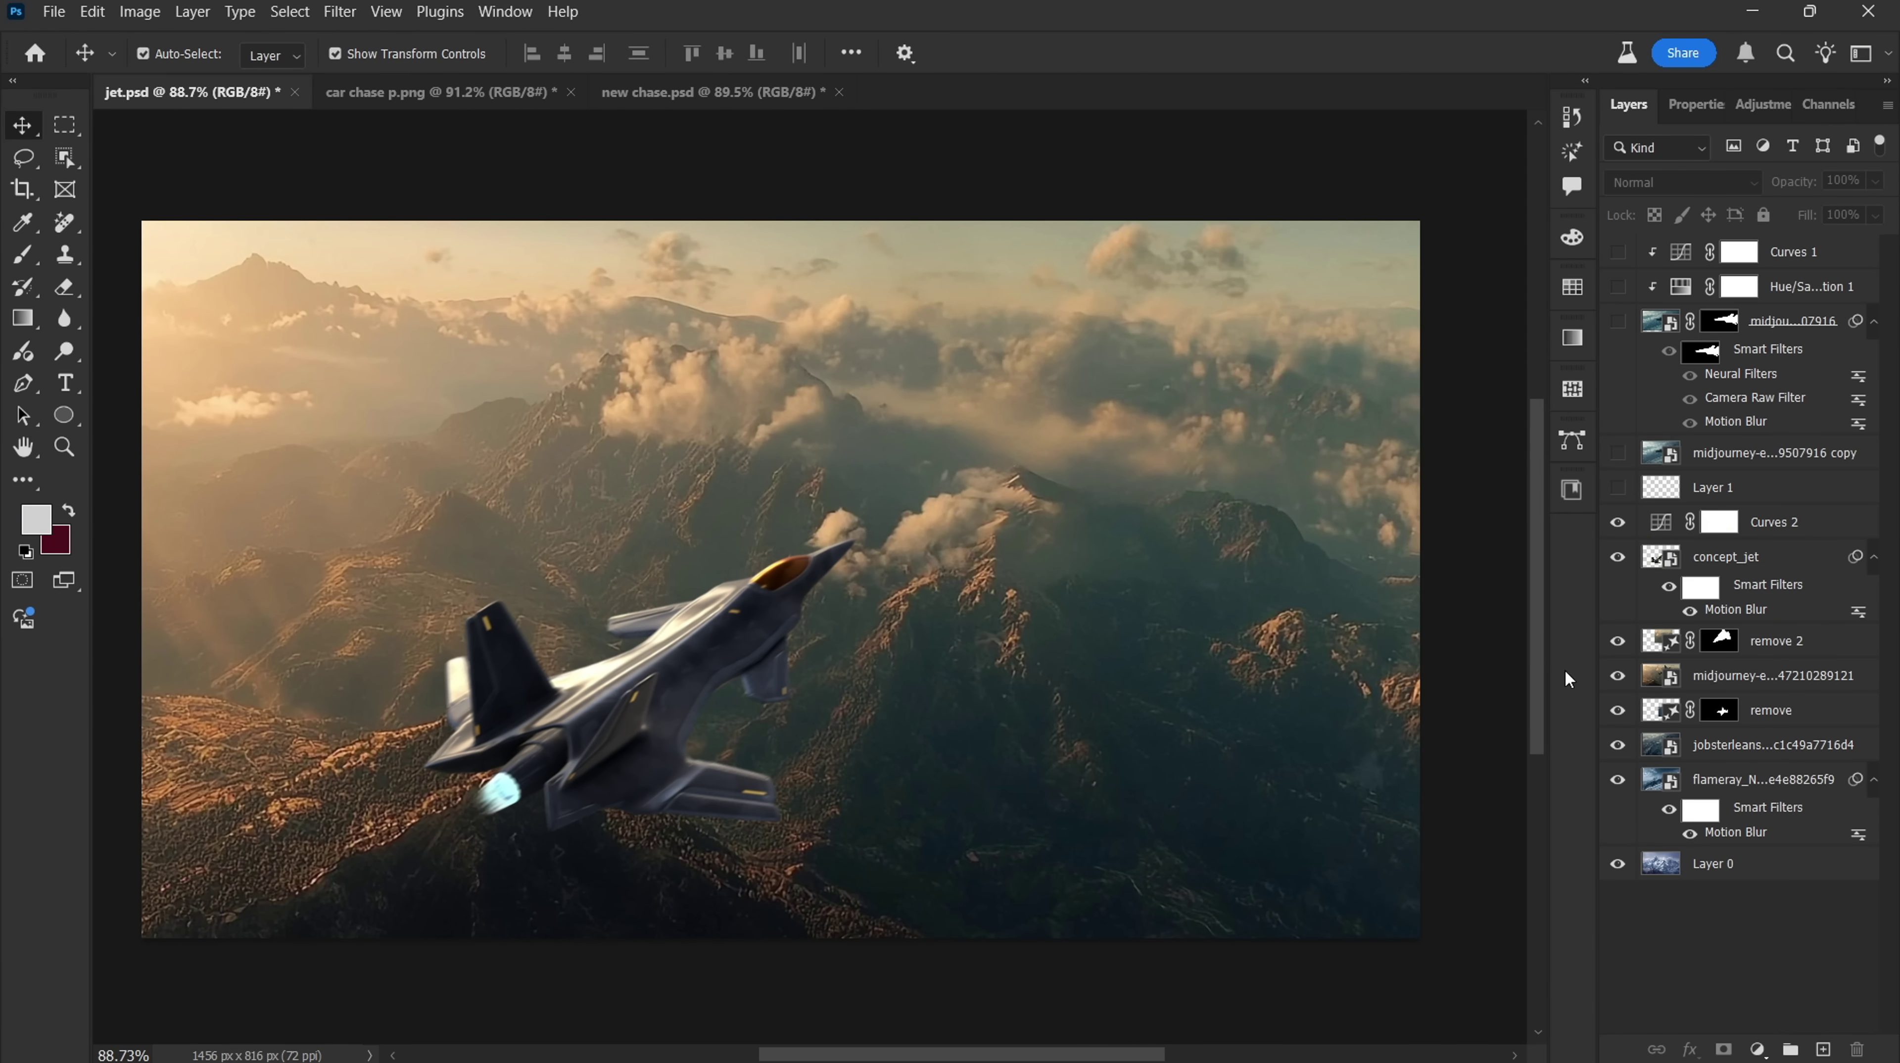
{"action": "double_click", "coordinate": [1661, 521]}
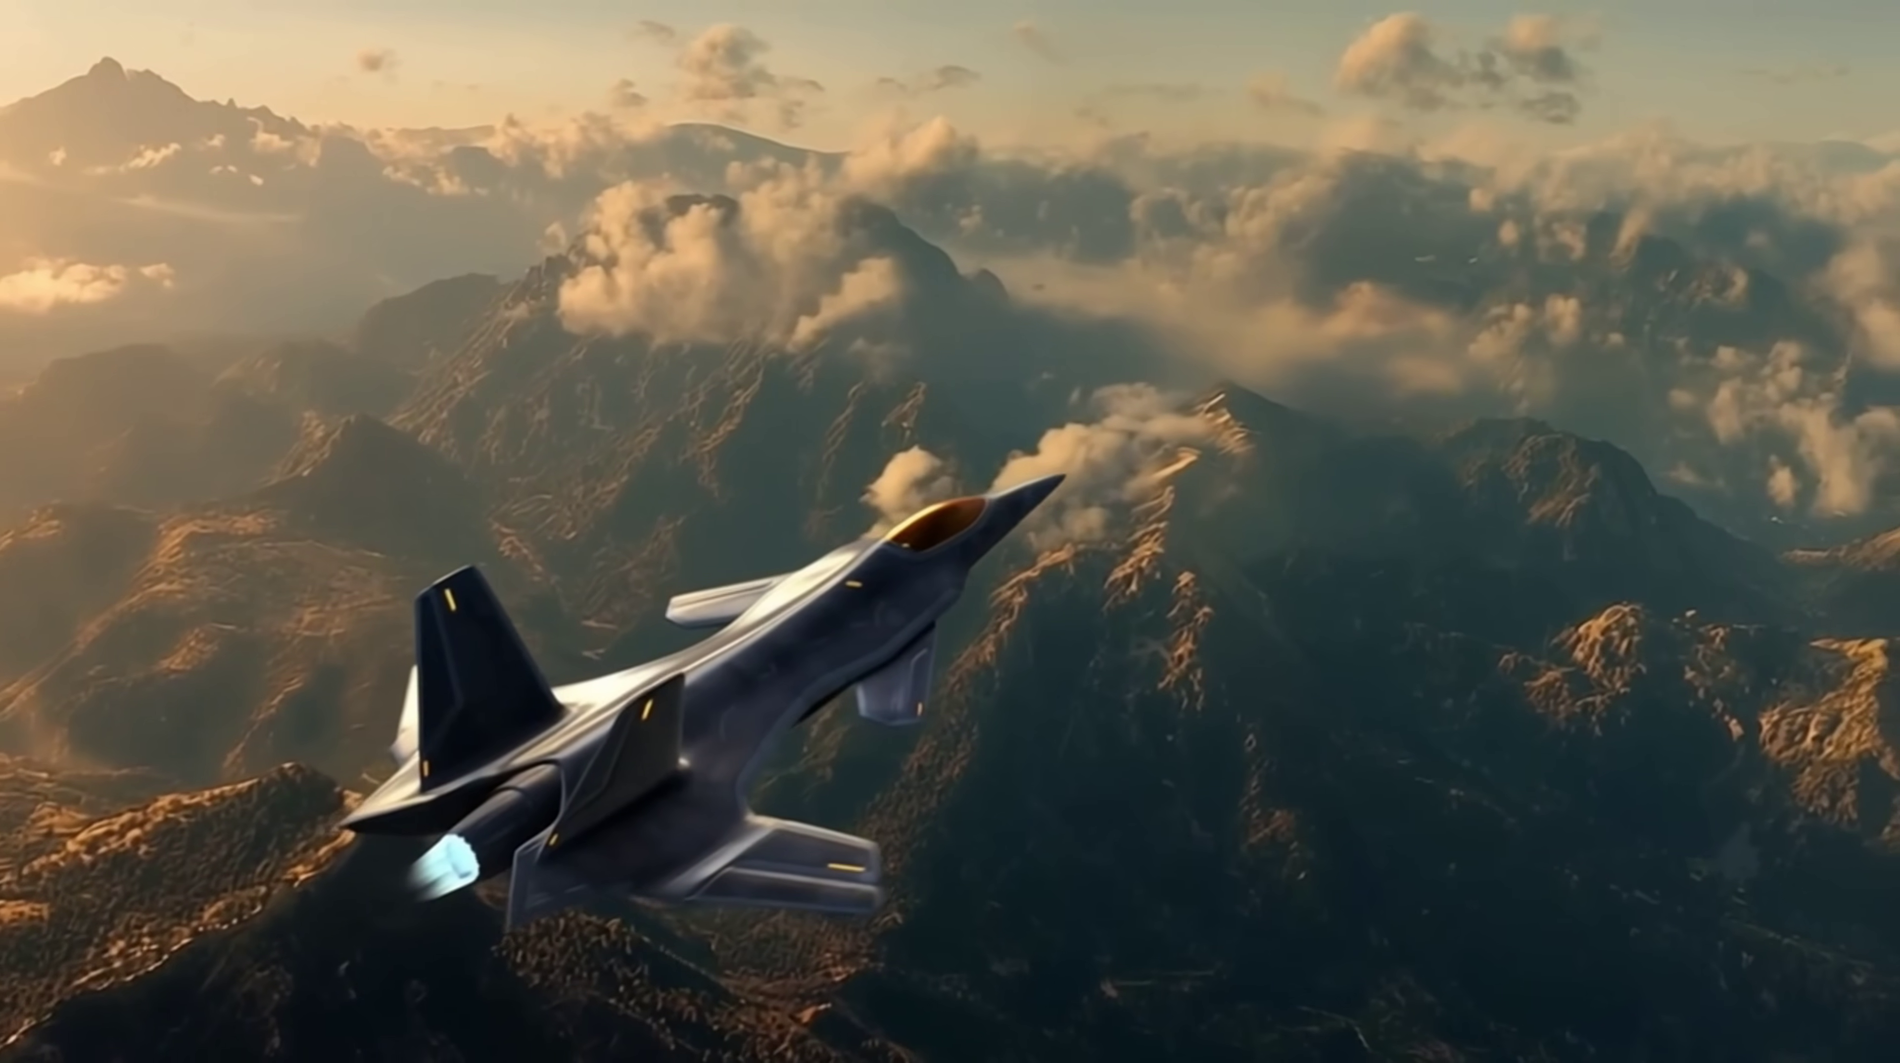